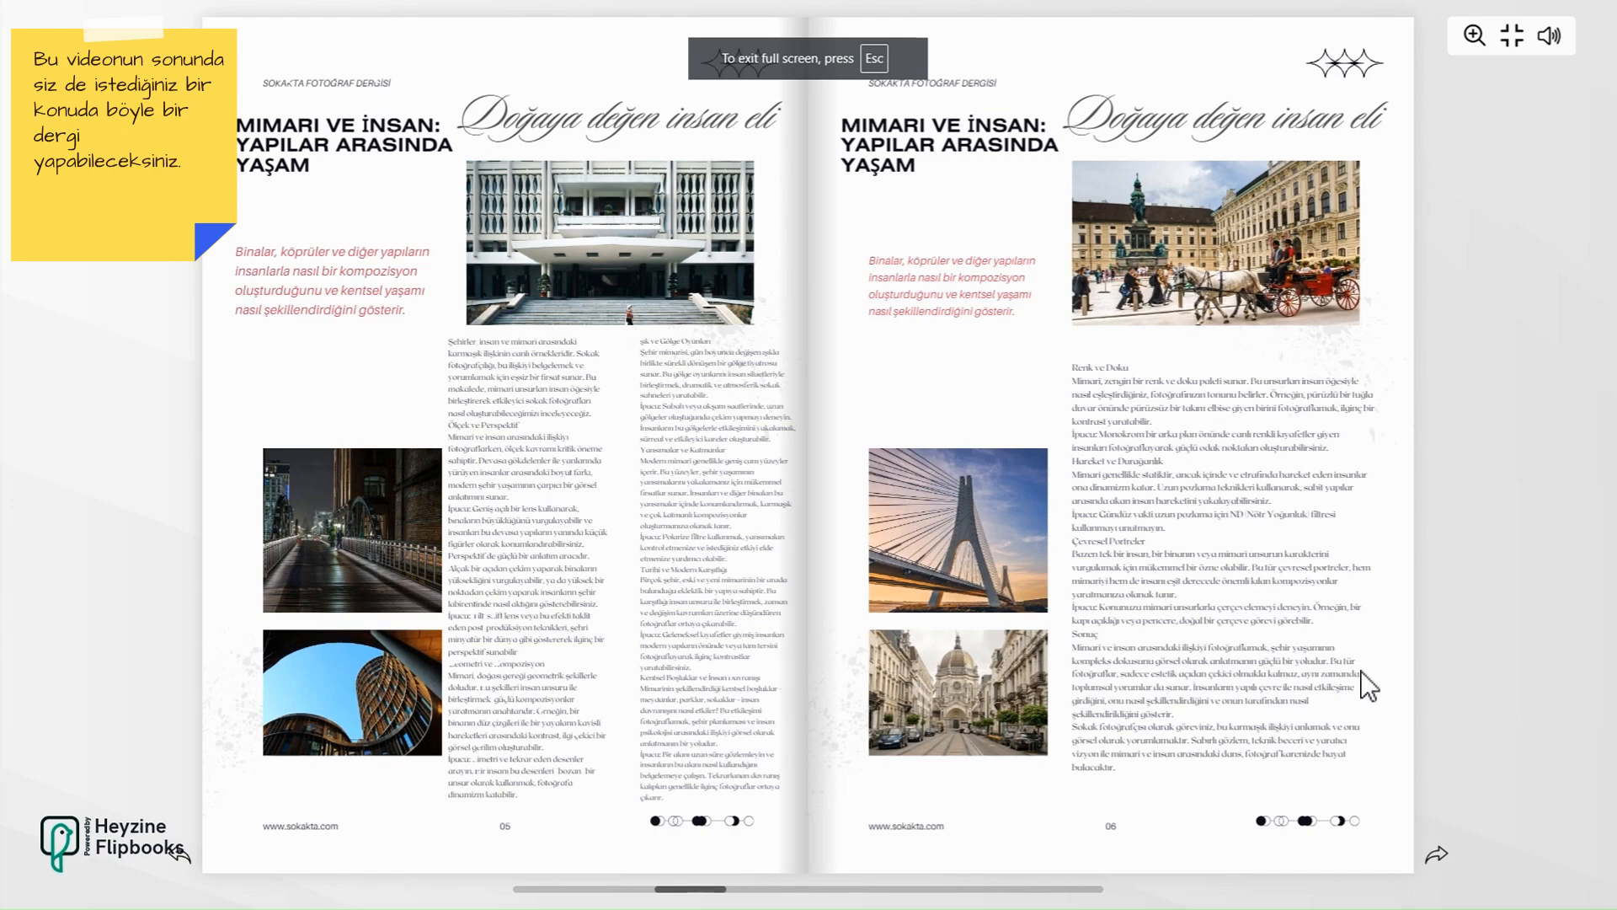
Page forward through the street photography magazine flipbook to review its article spreads
left_click(1434, 859)
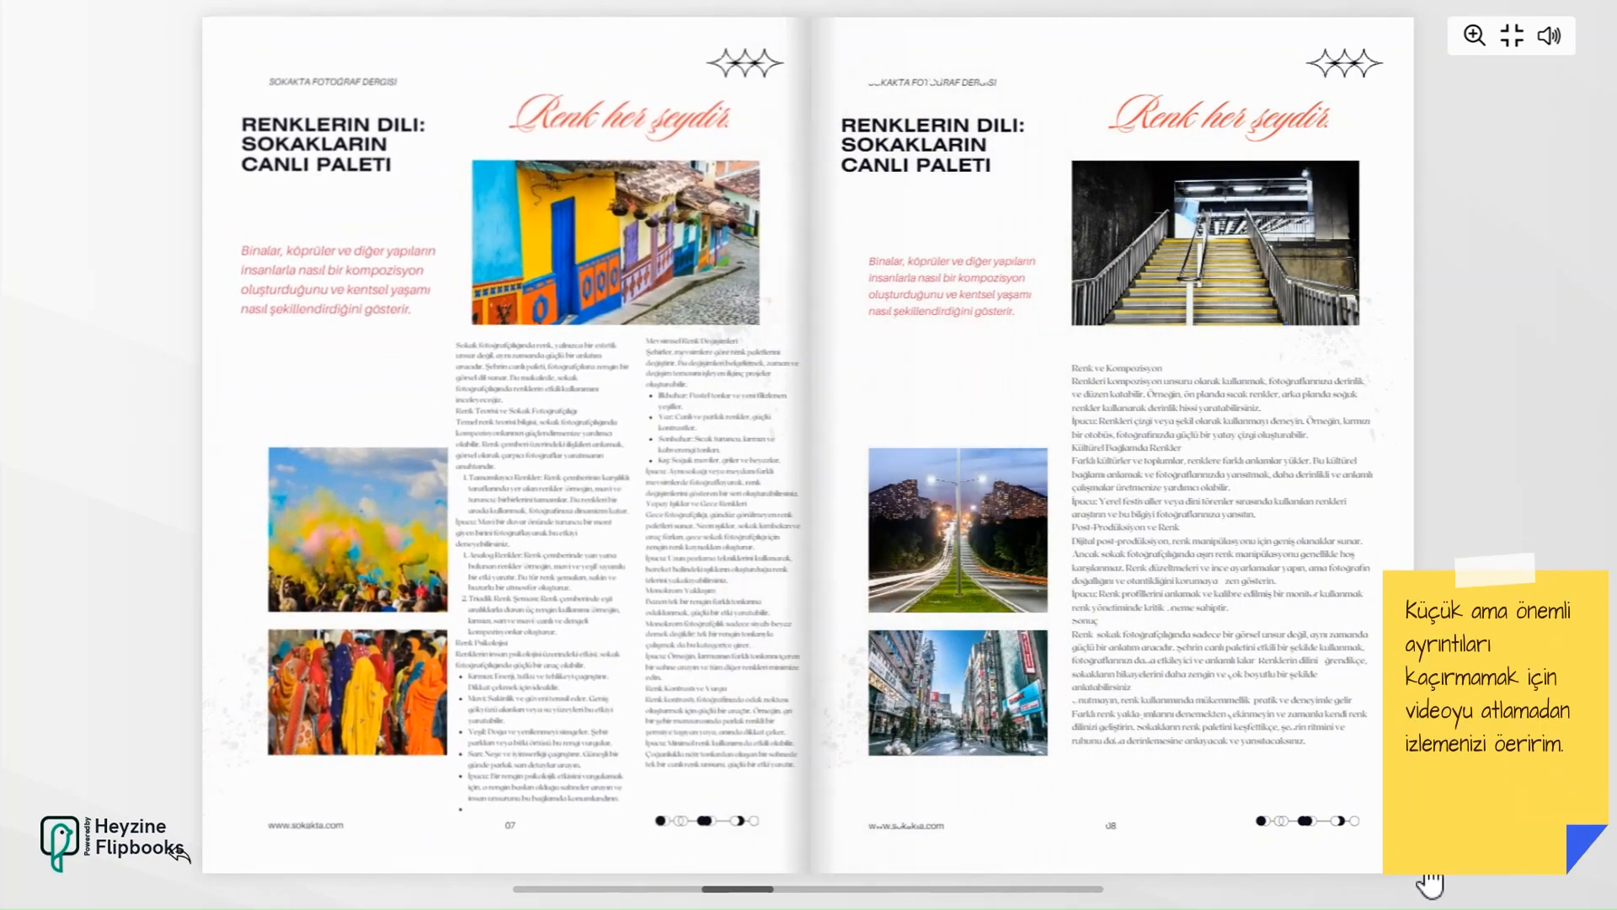
left_click(1433, 859)
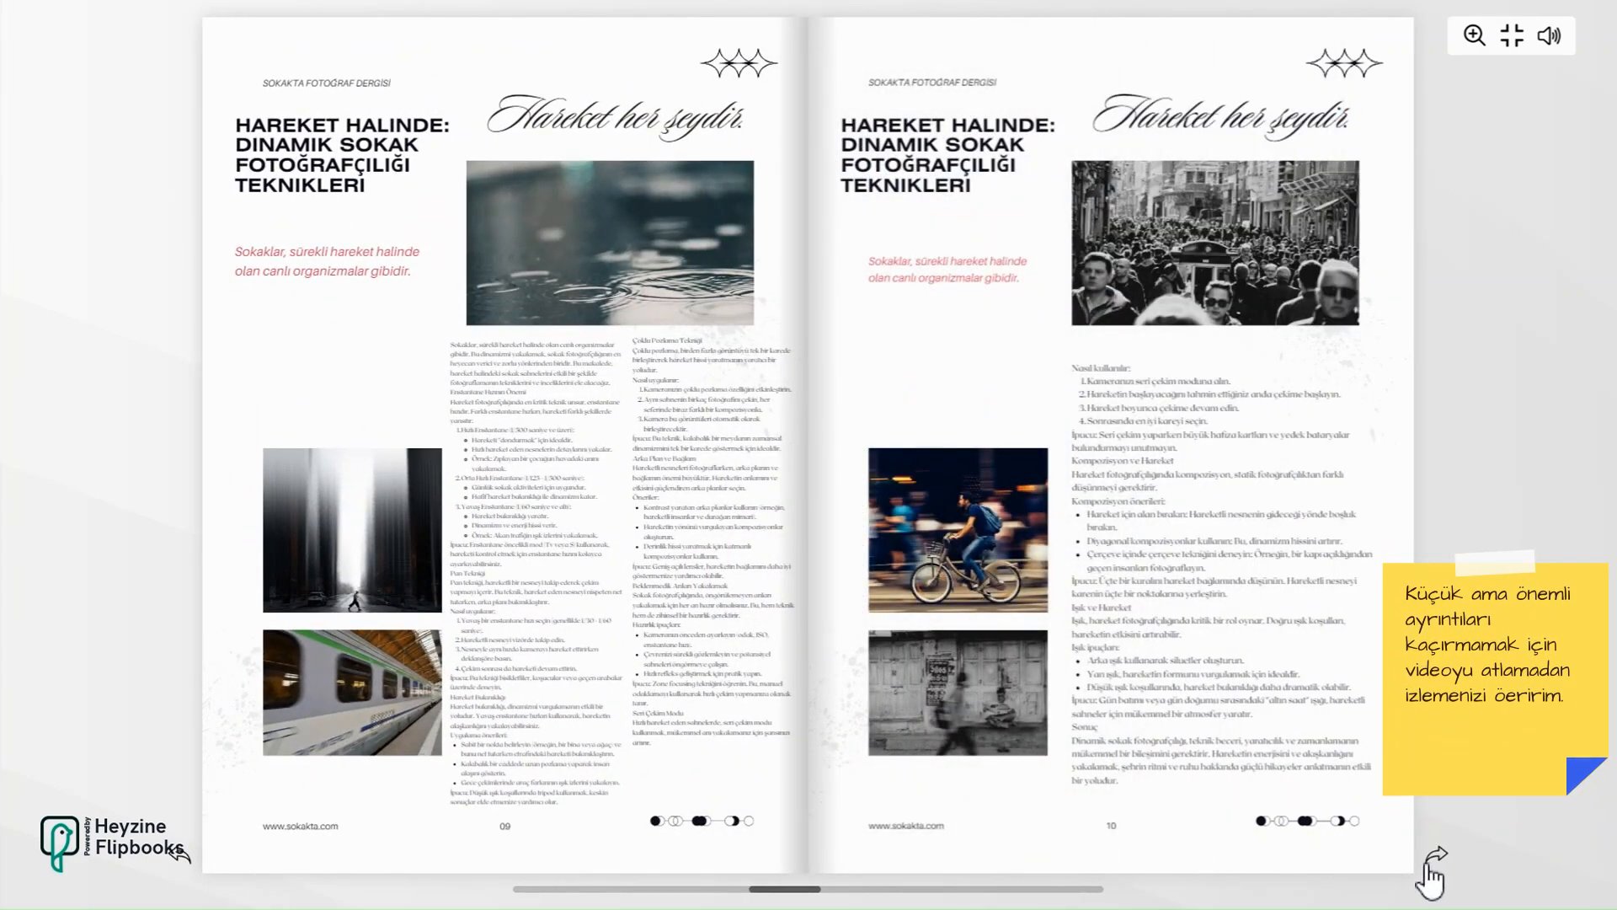
left_click(1429, 868)
left_click(1432, 867)
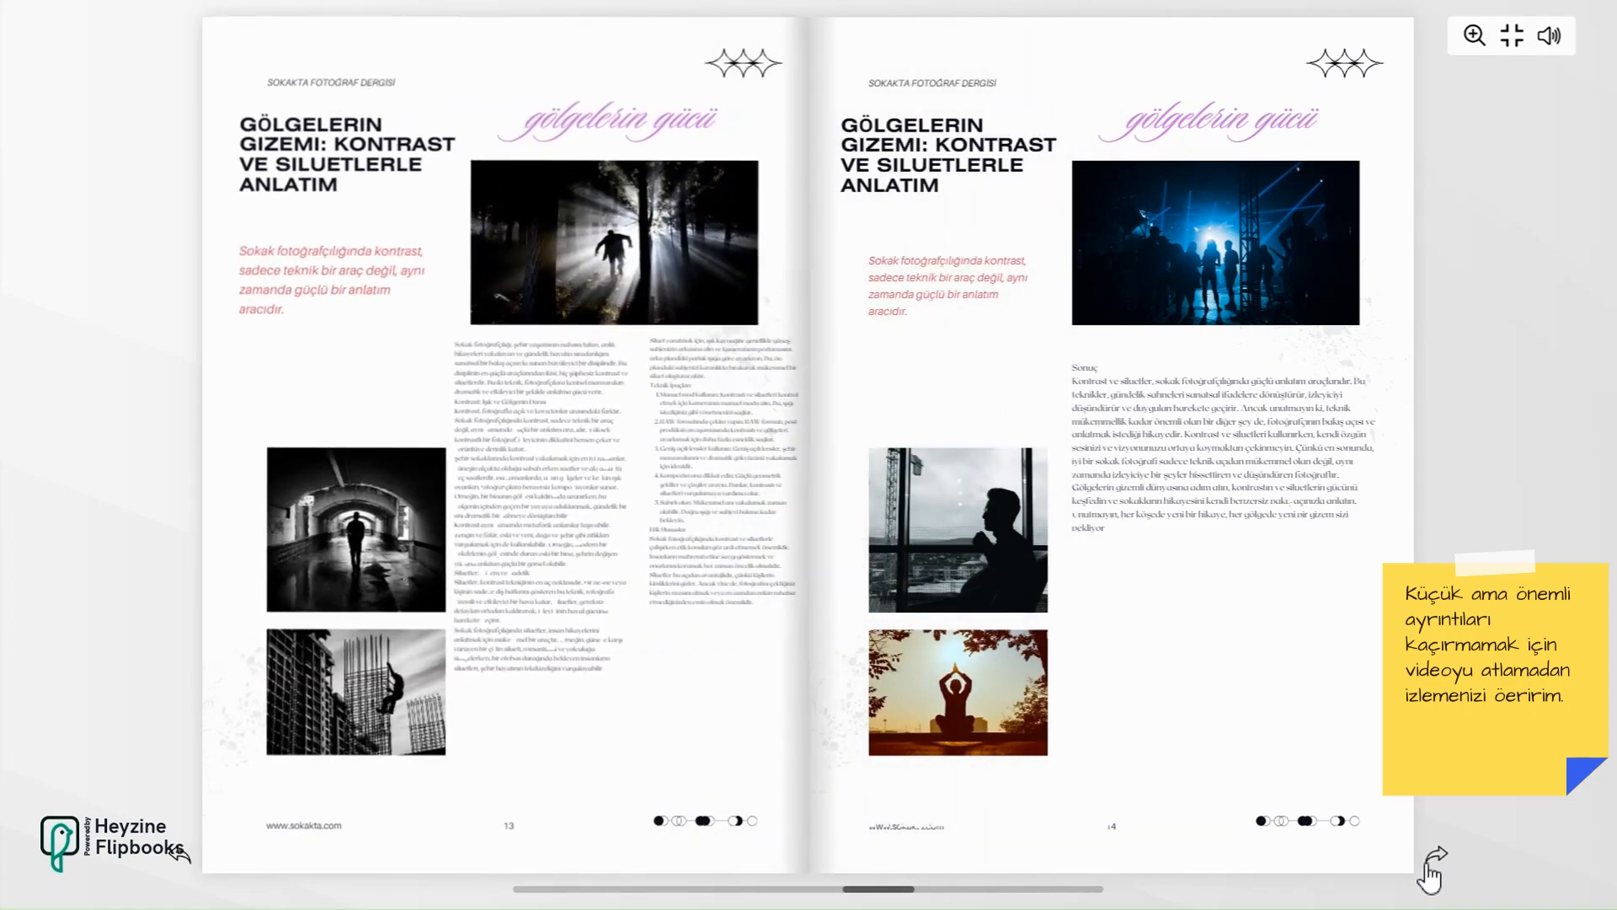
left_click(1432, 868)
left_click(1432, 868)
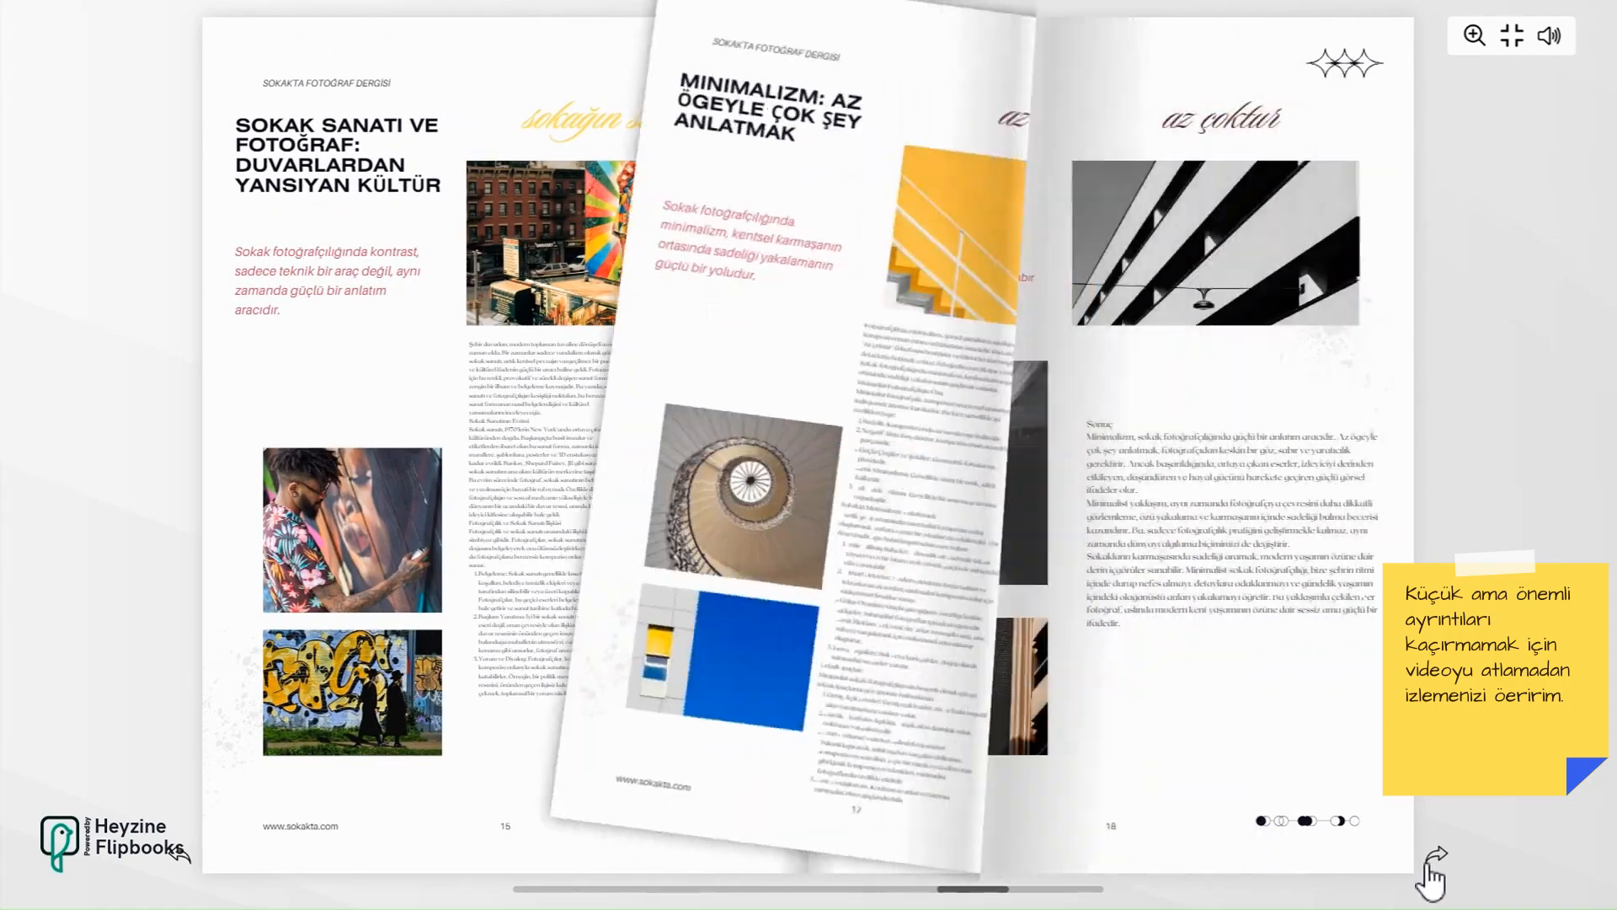
left_click(1431, 867)
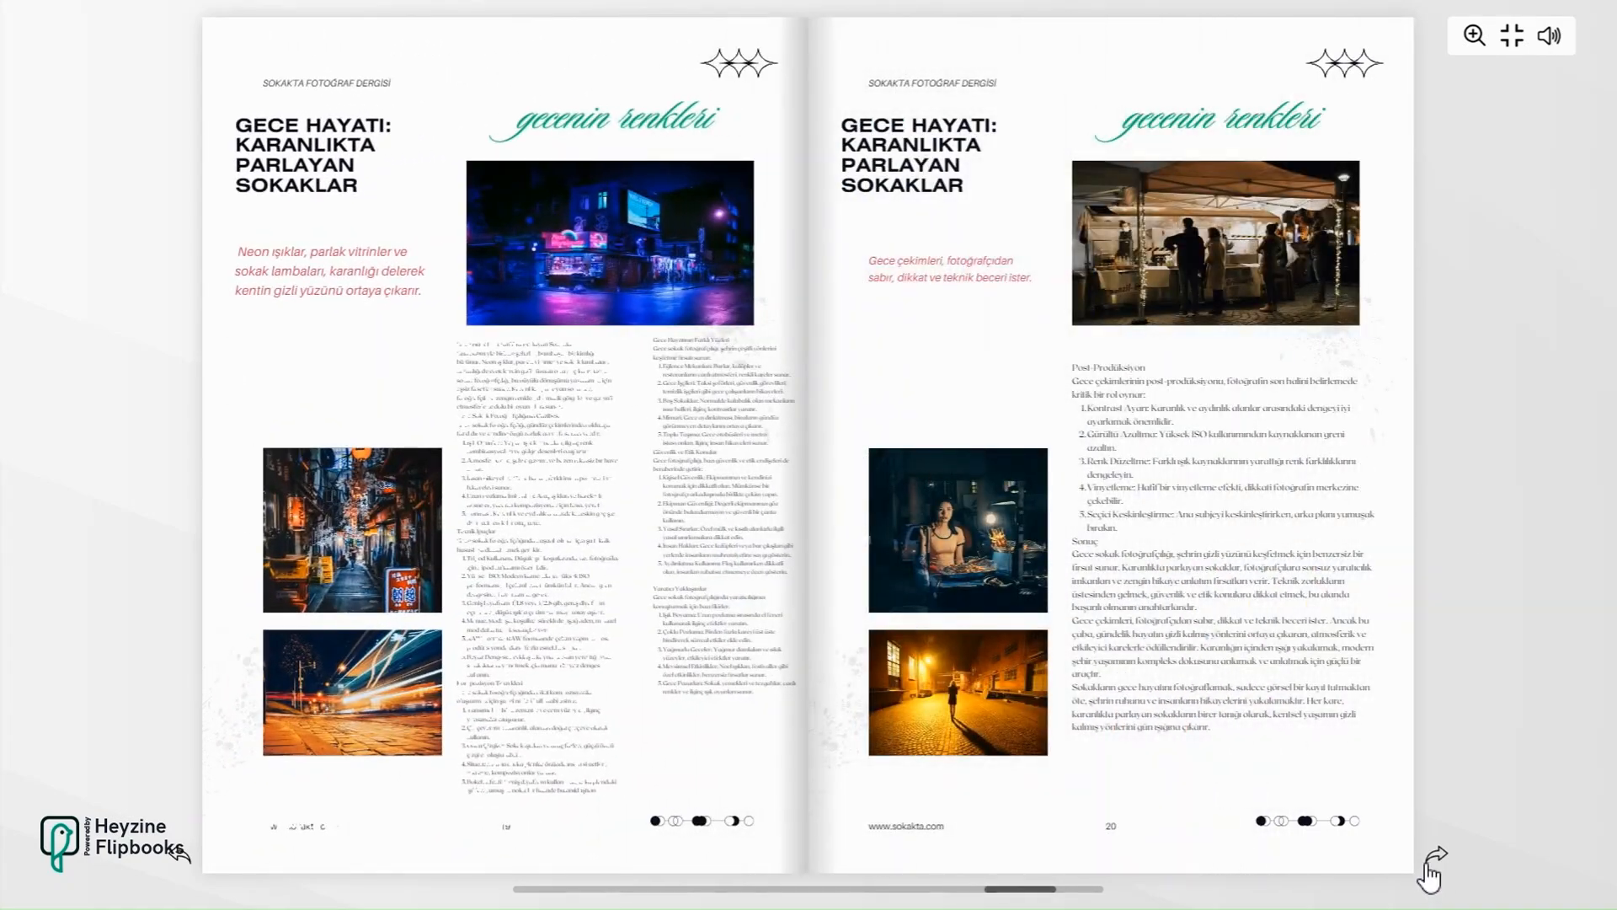
left_click(1431, 868)
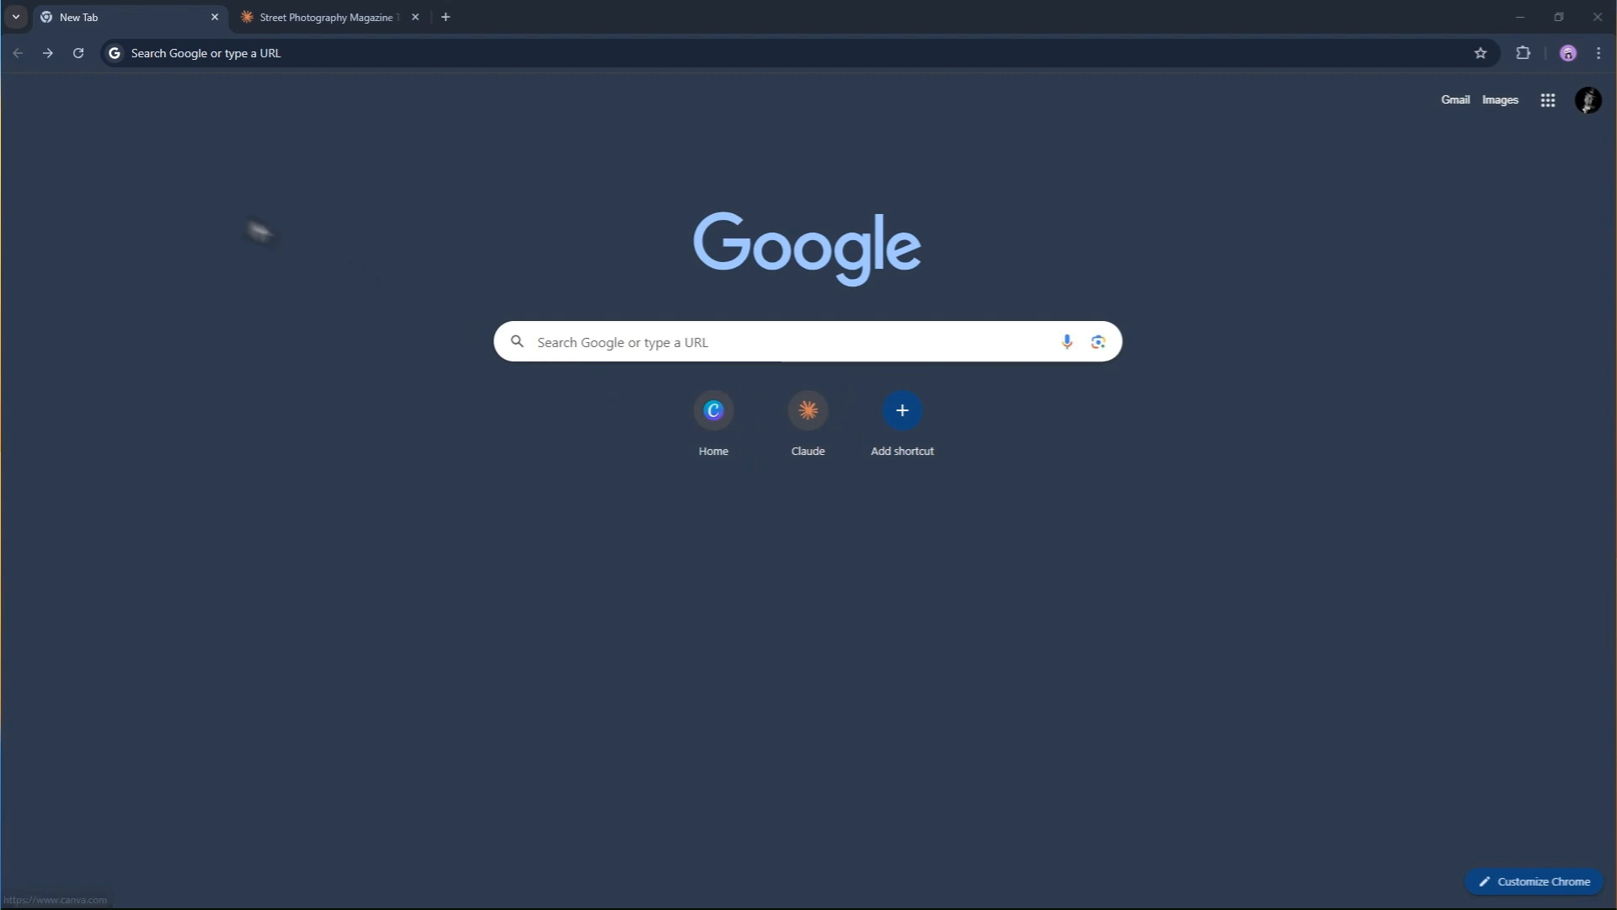
Open claude.ai and send the prompt "Can you suggest 10 different topics for a street photography magazine?"
left_click(198, 53)
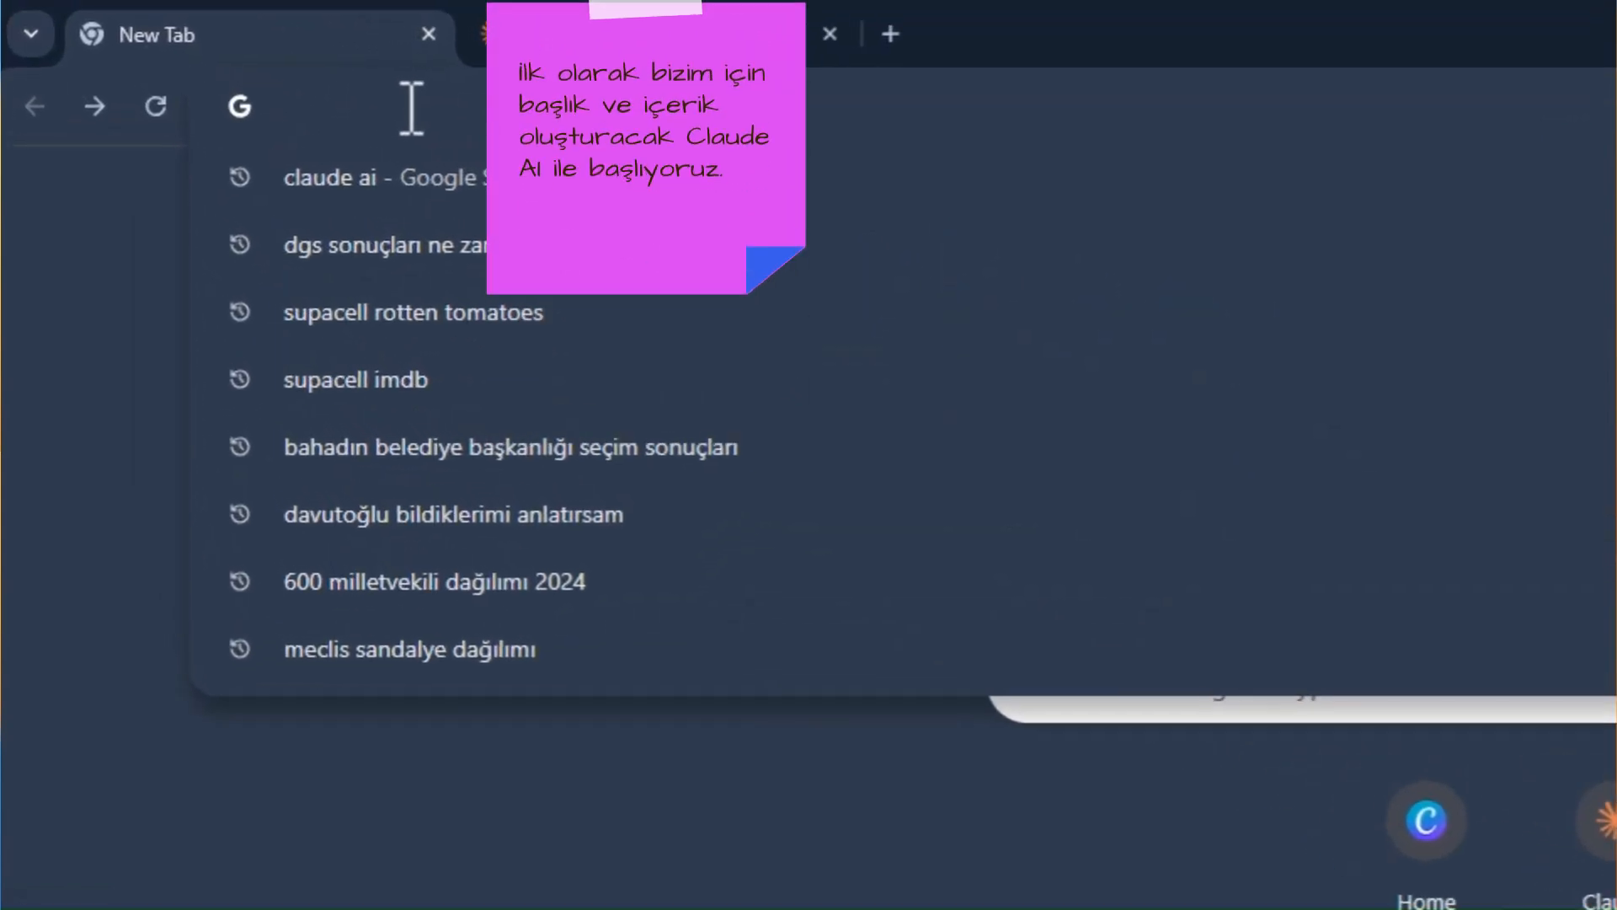
type("claud")
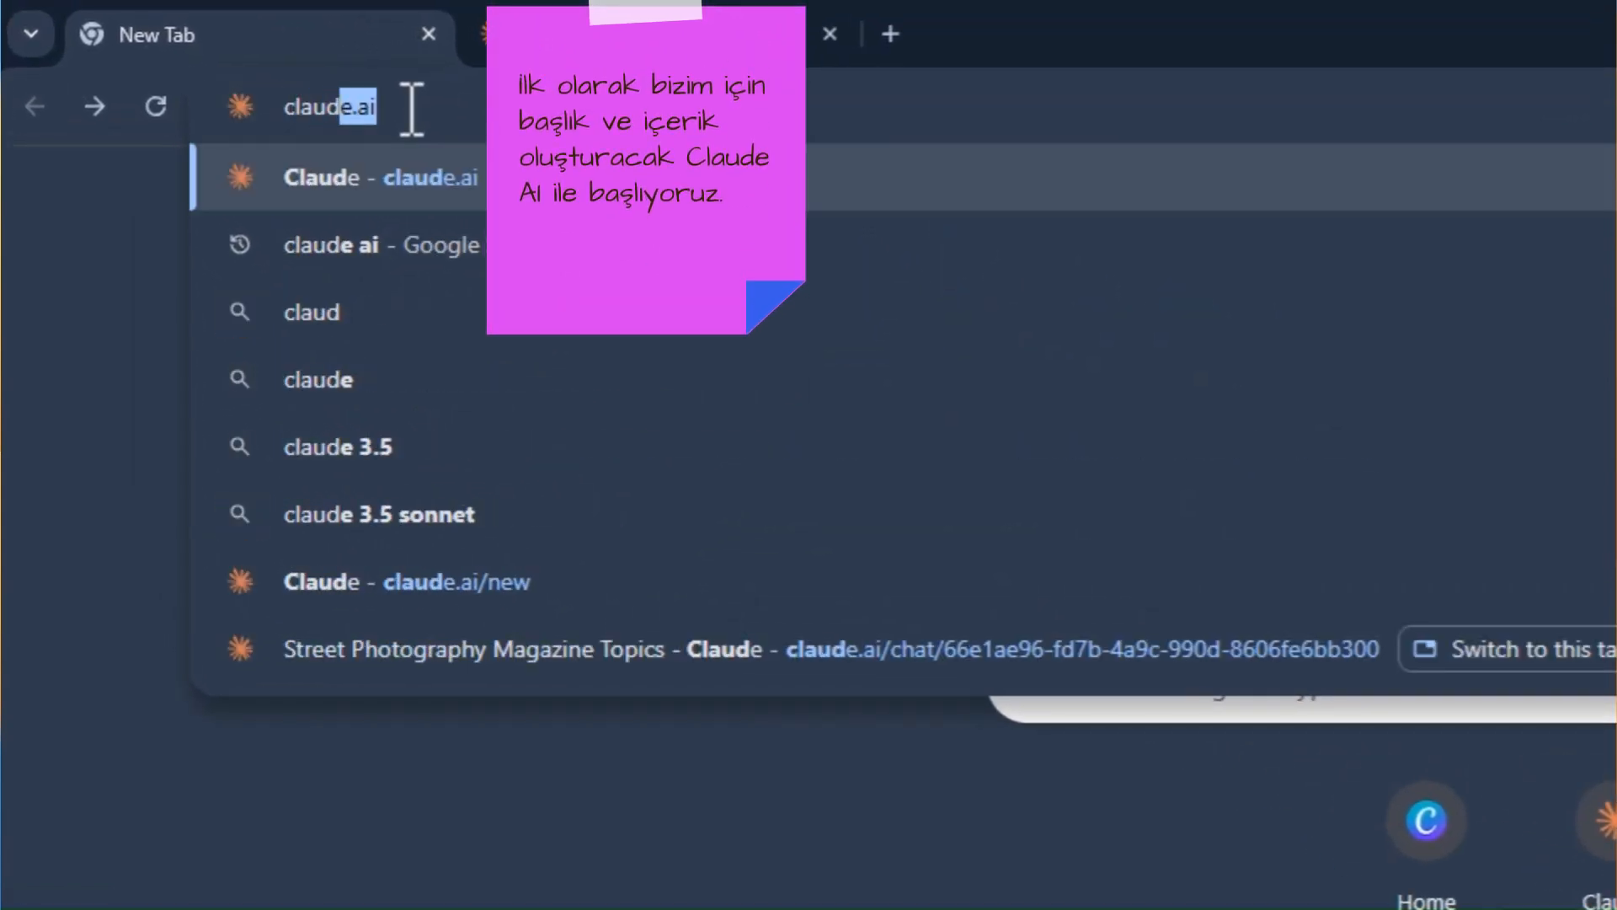
type("e.ai")
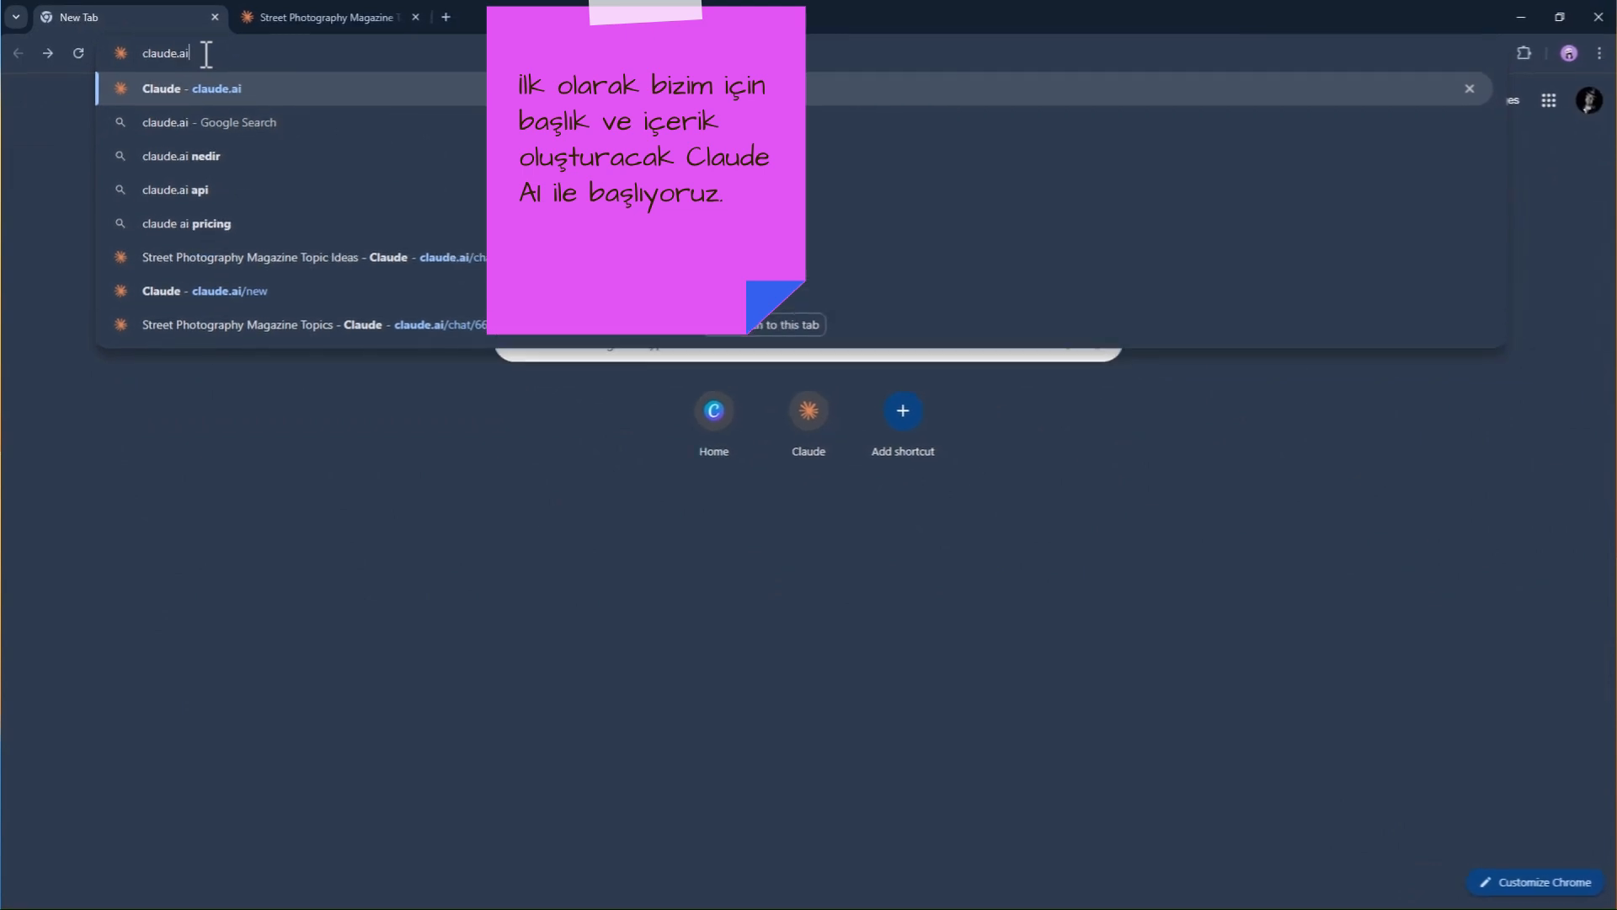
left_click(234, 92)
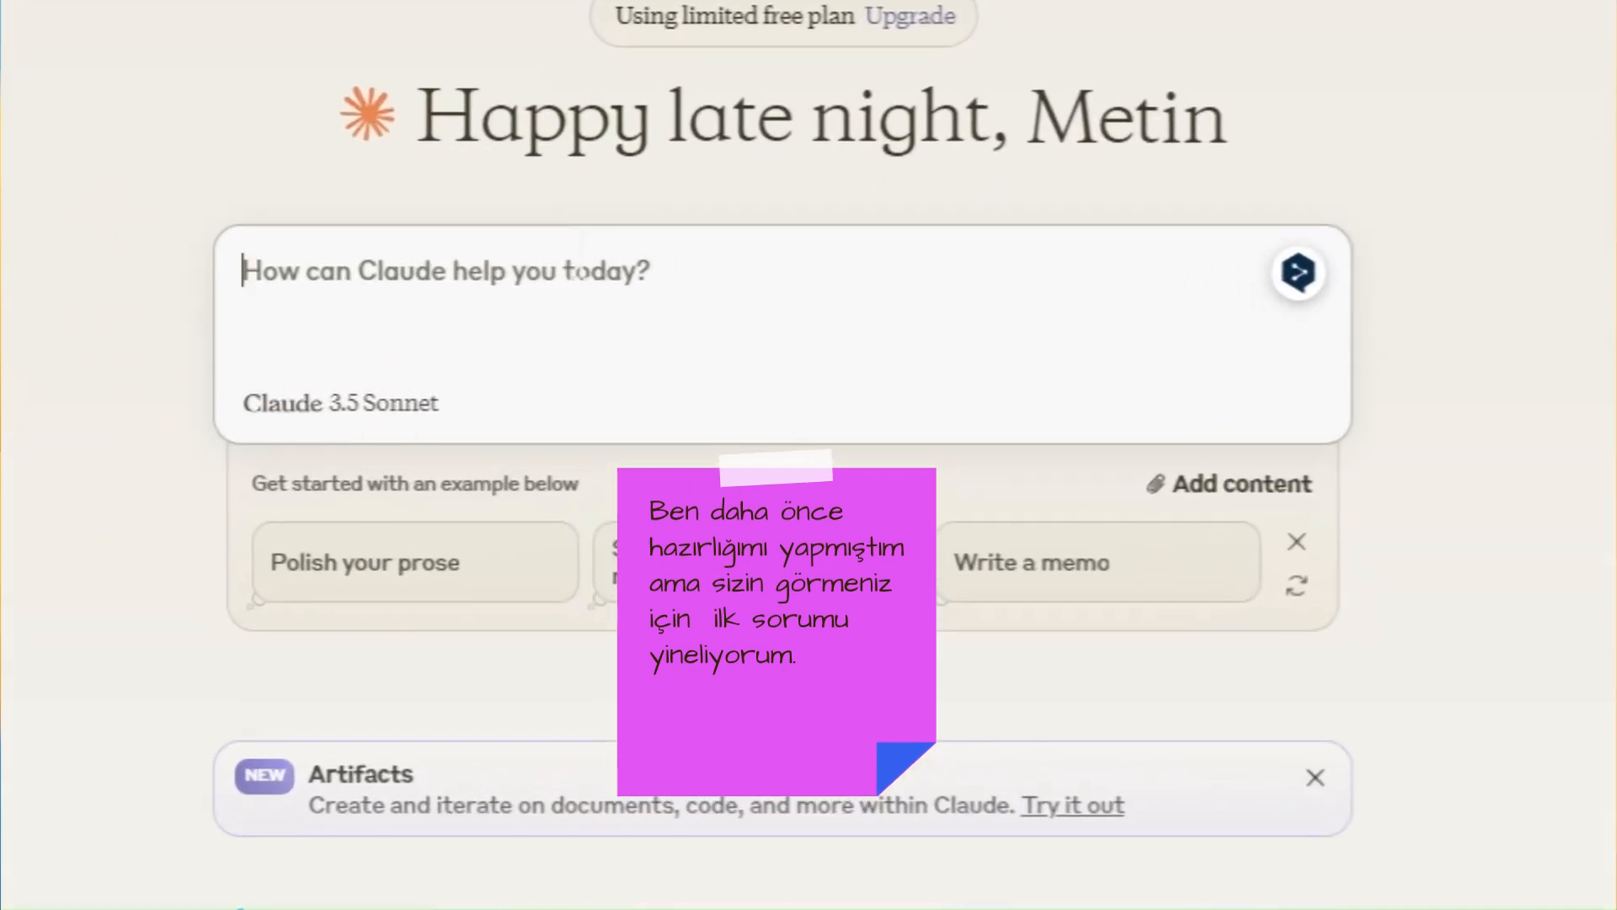
type("Can you suggest 10 different topics for a street photography magazine?")
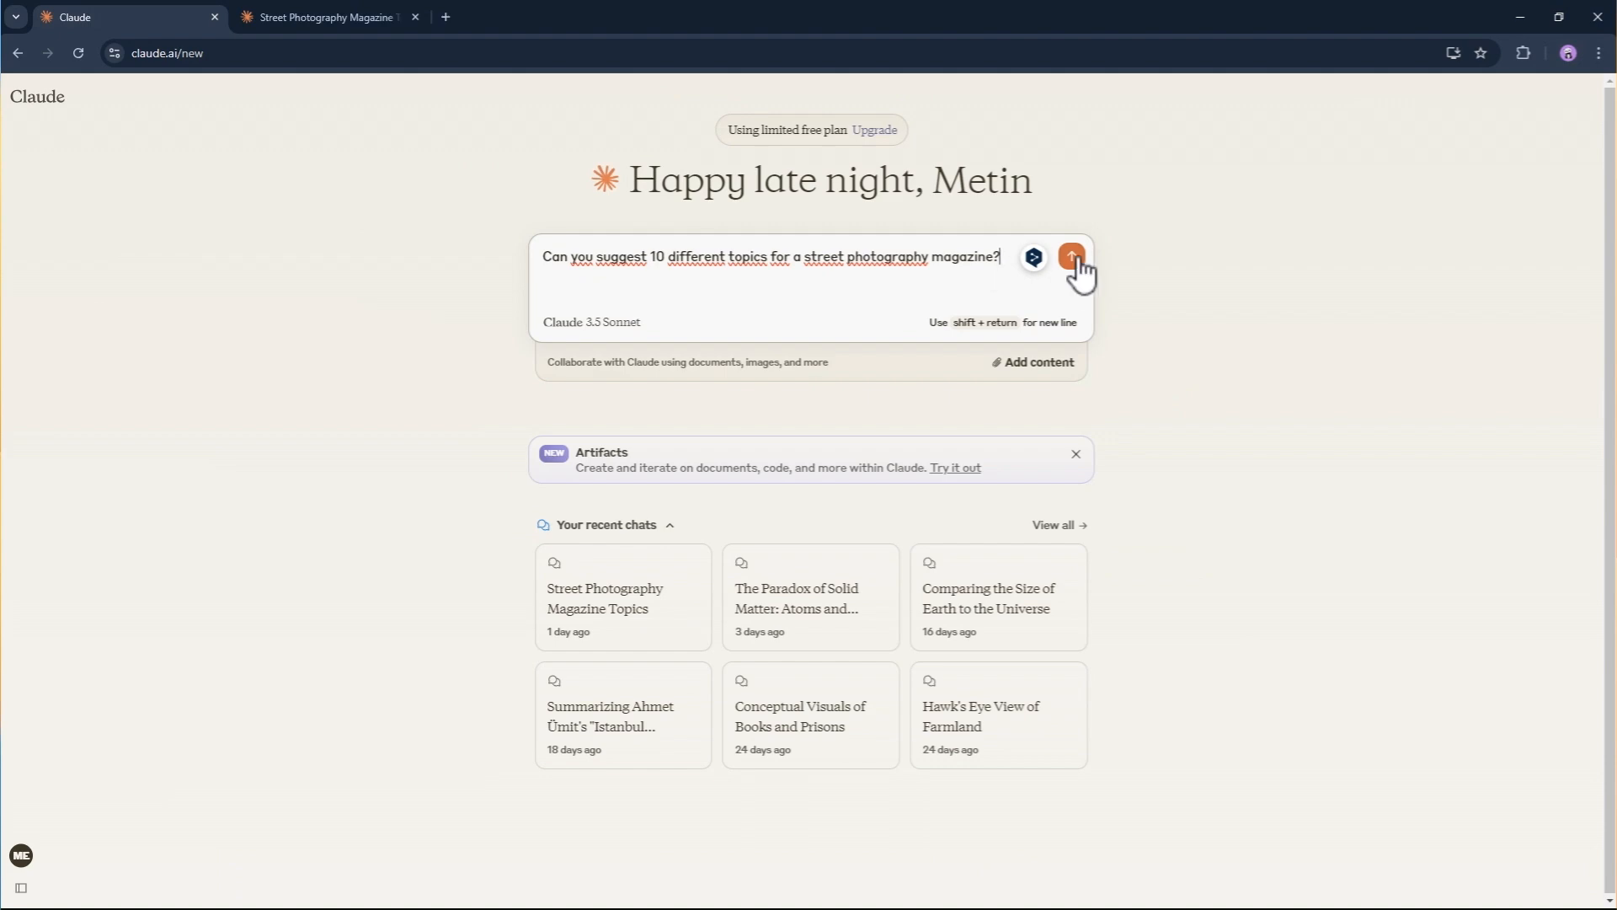
left_click(1074, 257)
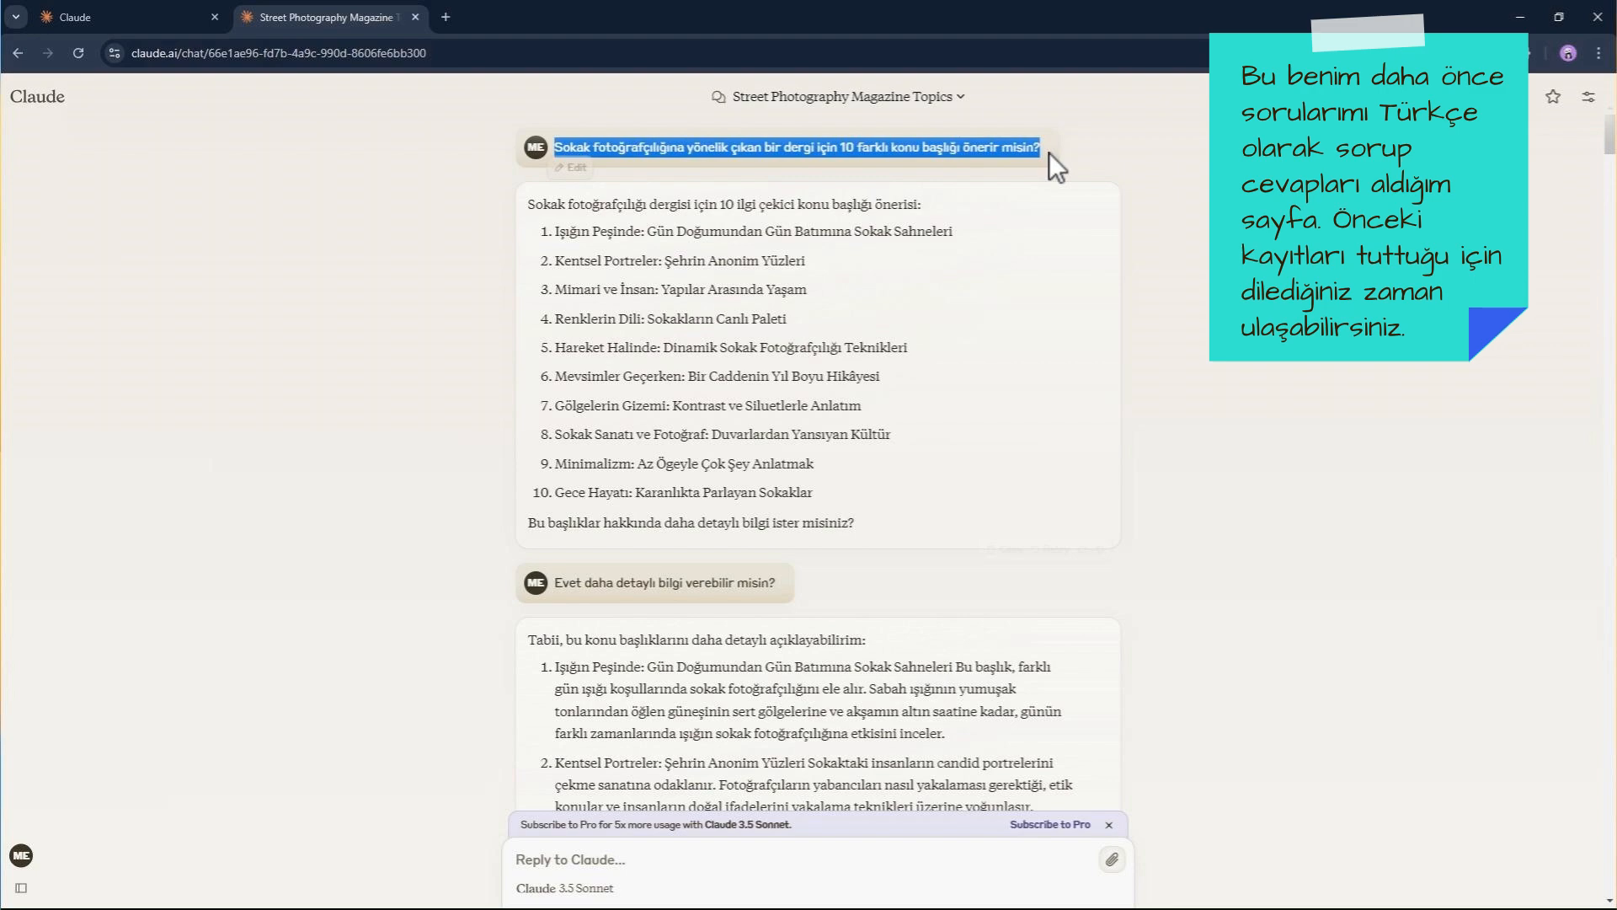
Review the topic titles and article texts in the earlier Street Photography Magazine Topics chat, then return to its beginning
scroll(1135, 289, "down", 1)
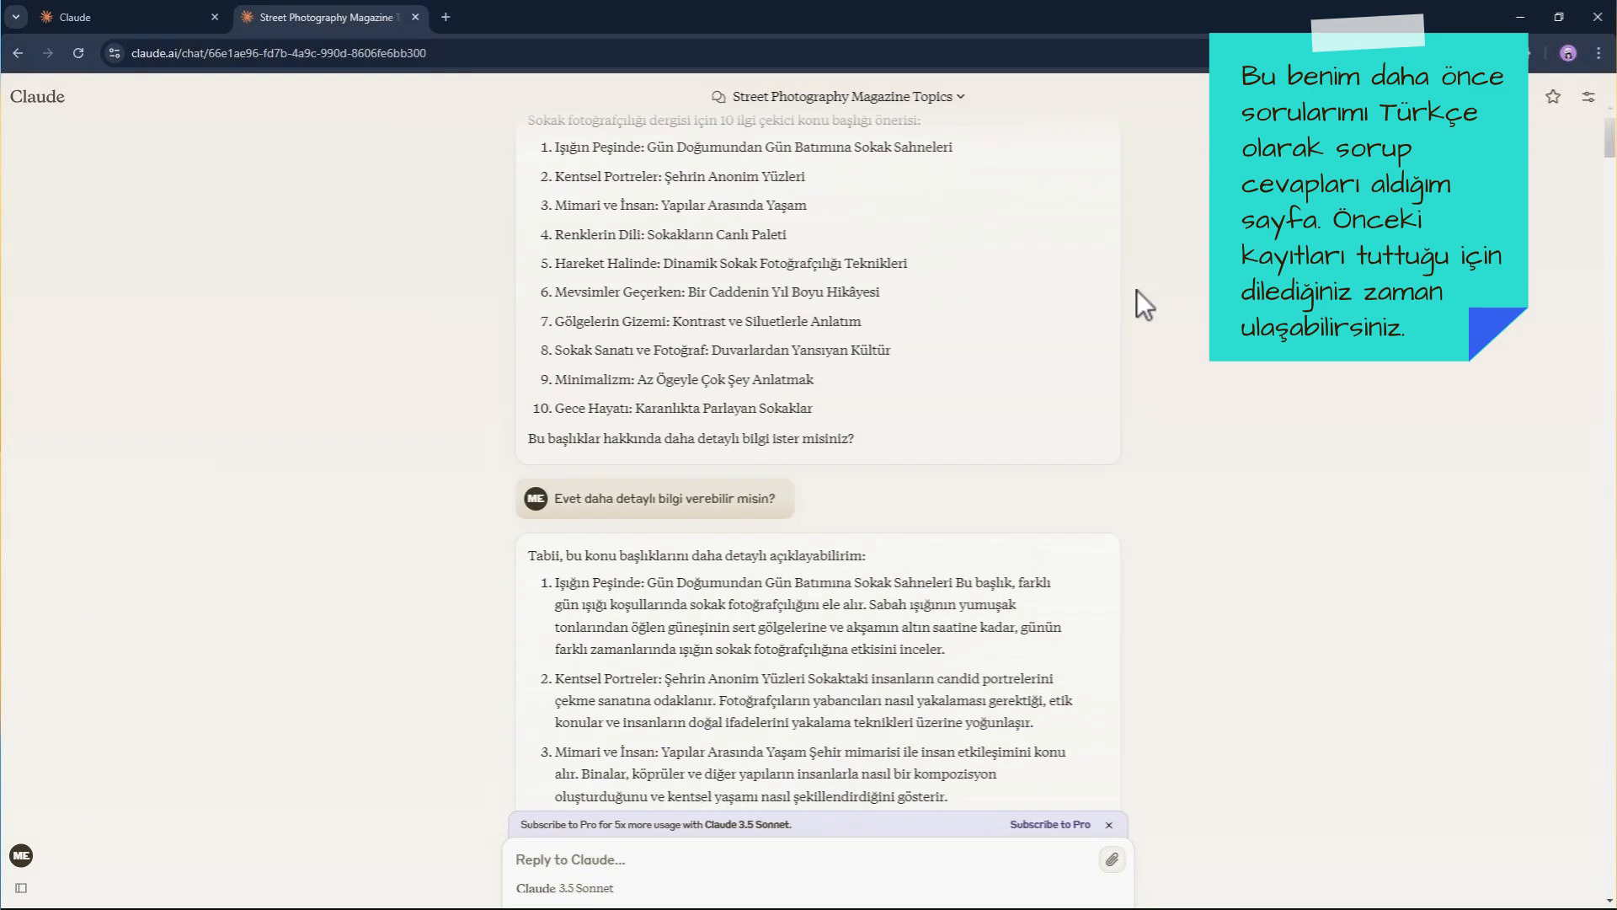
scroll(1135, 290, "down", 15)
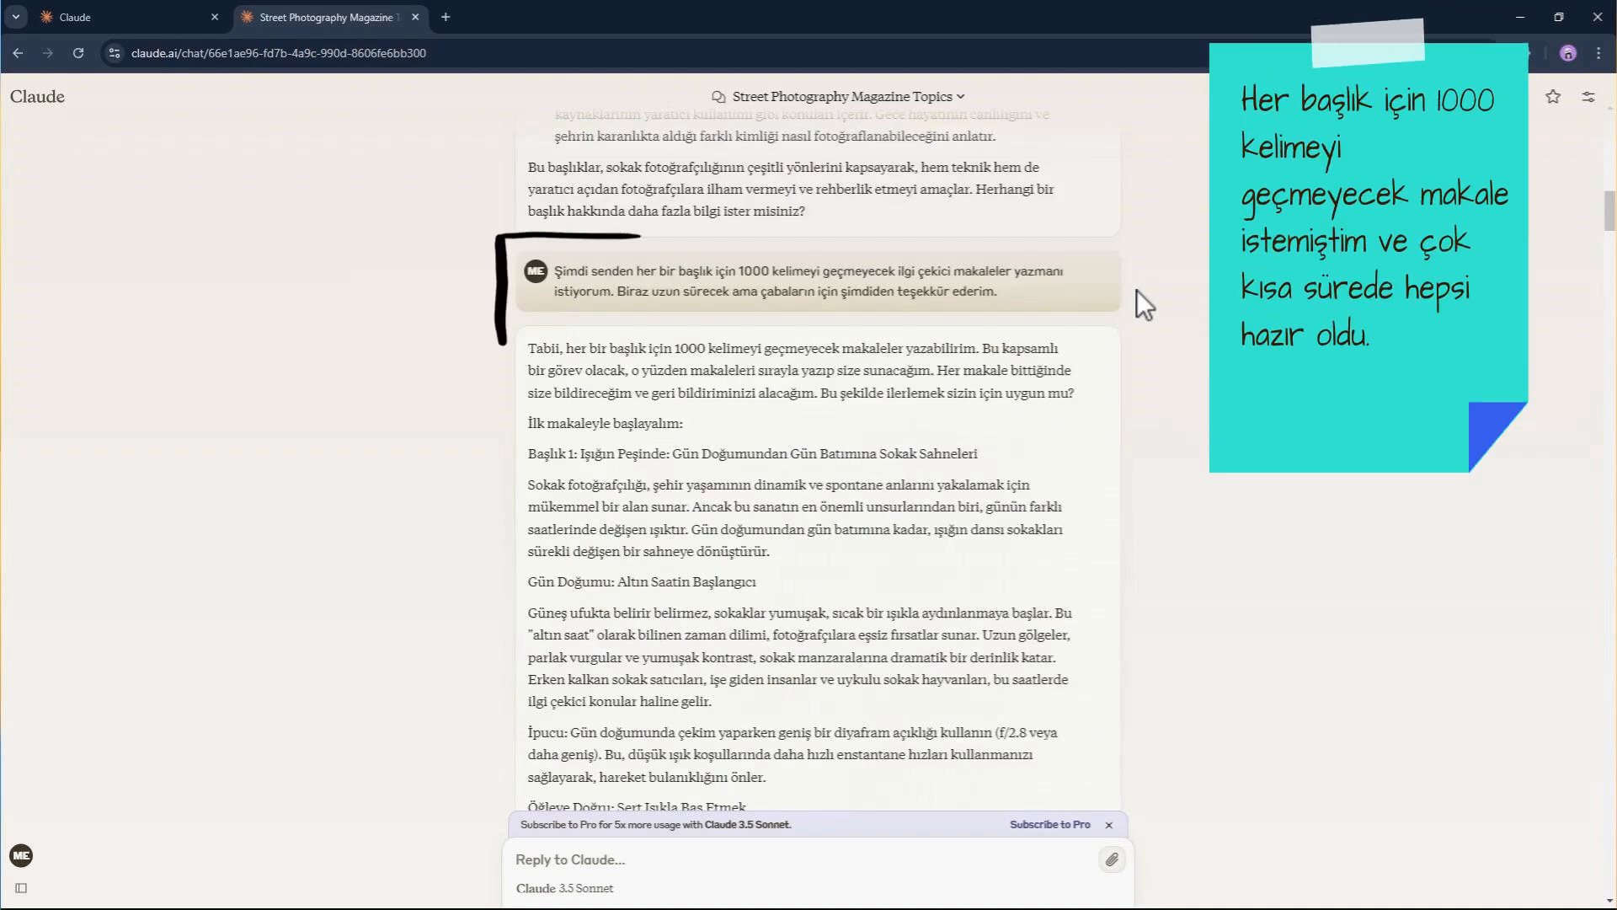
scroll(1135, 290, "down", 20)
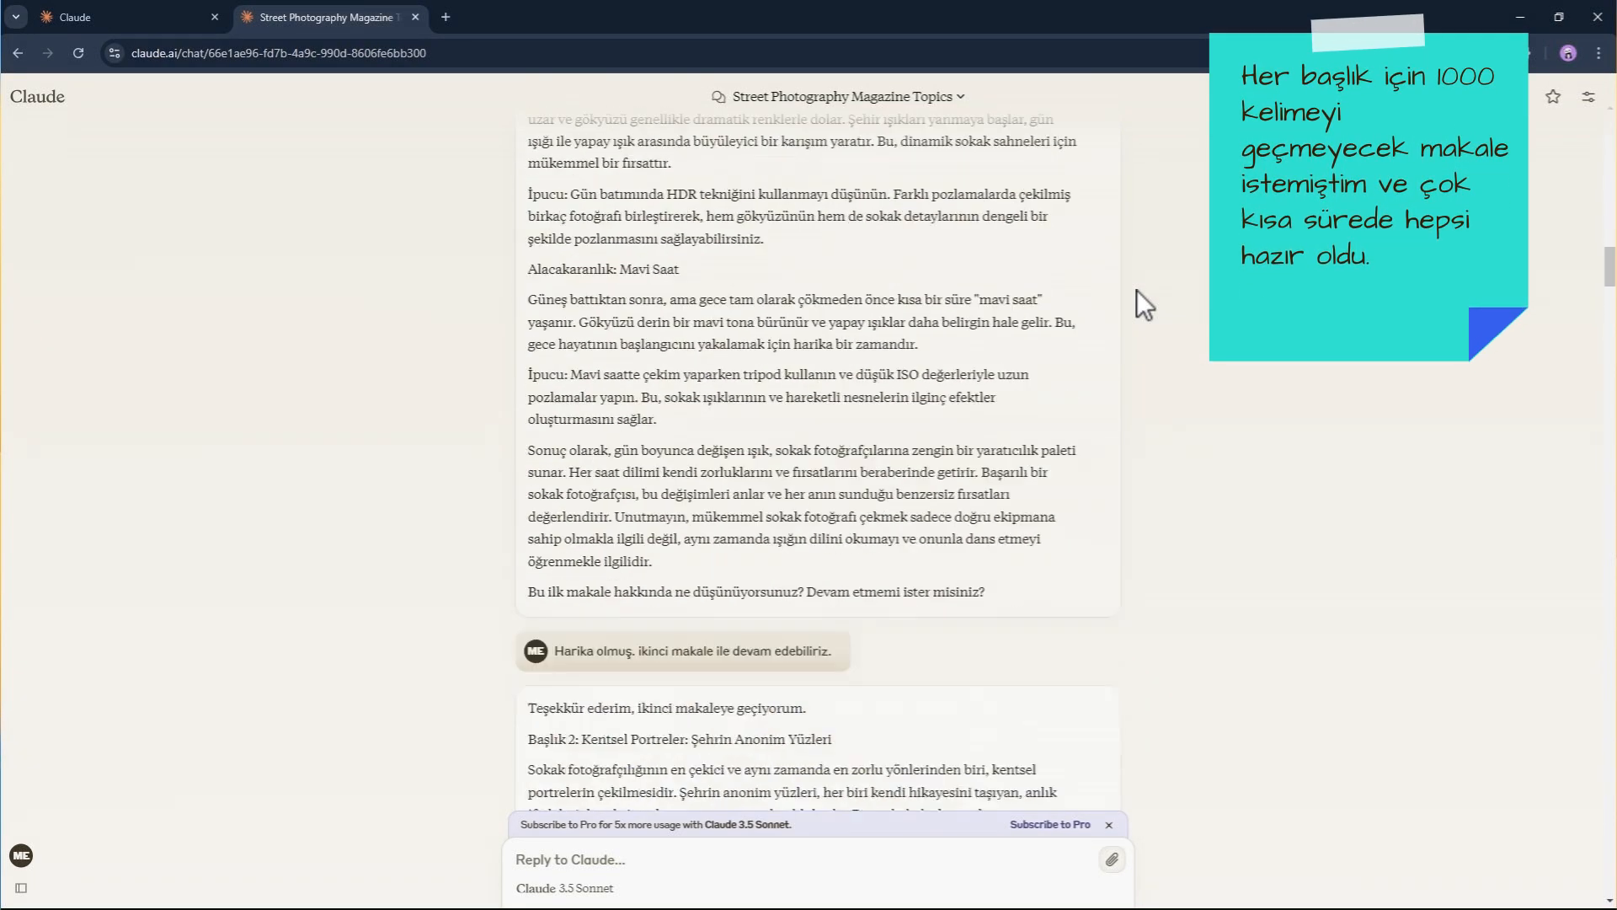
scroll(1135, 290, "down", 10)
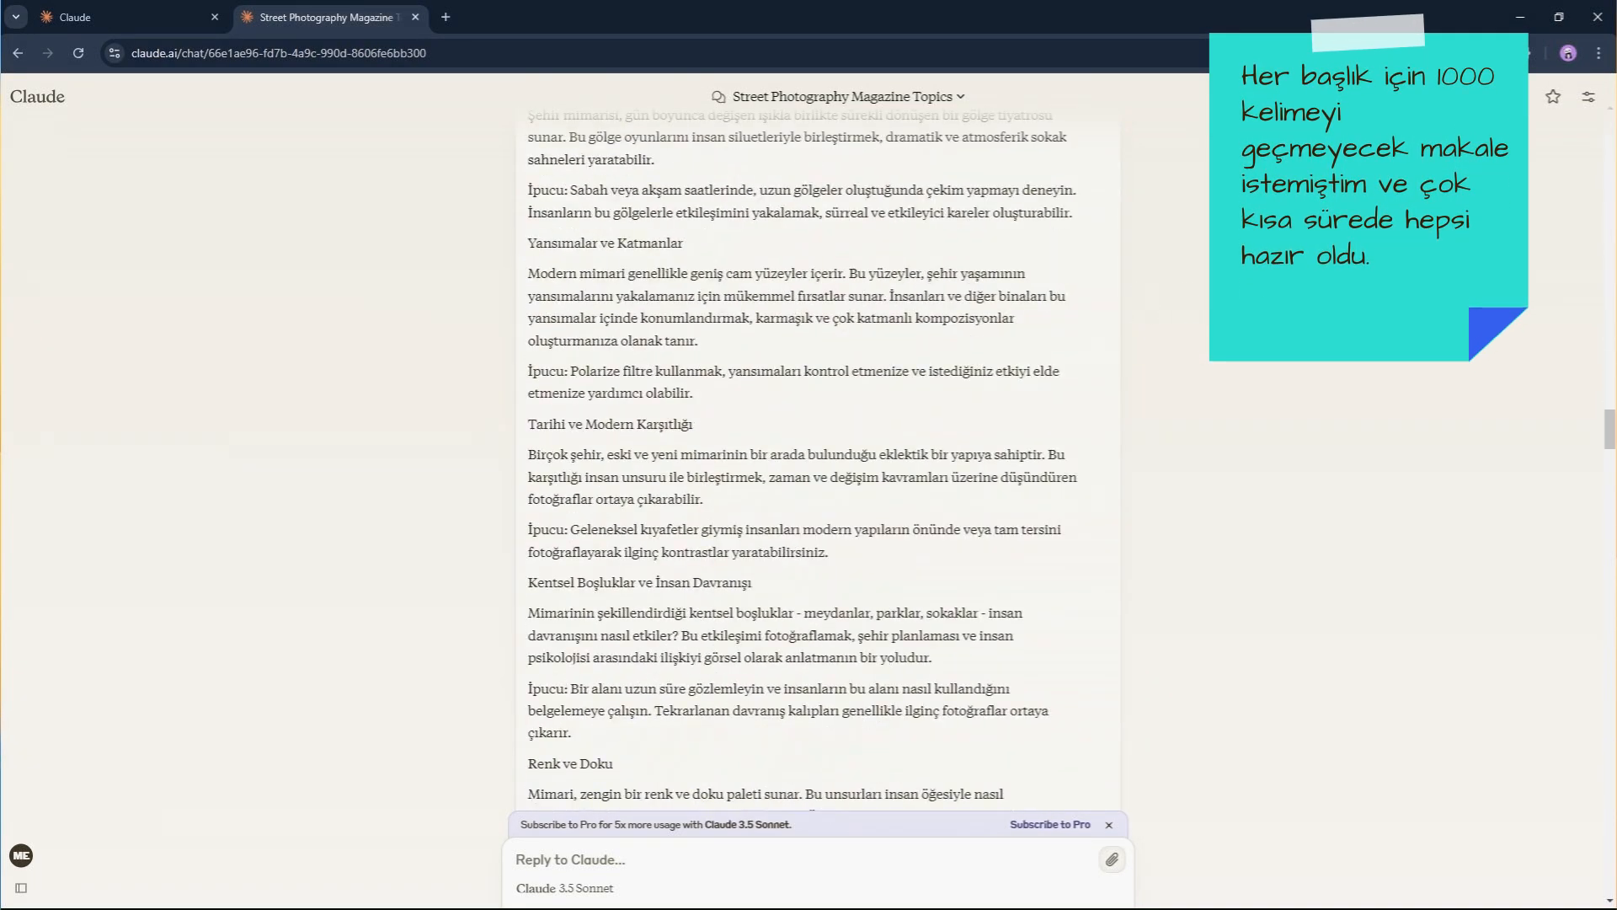
left_click_drag(1611, 444, 1611, 121)
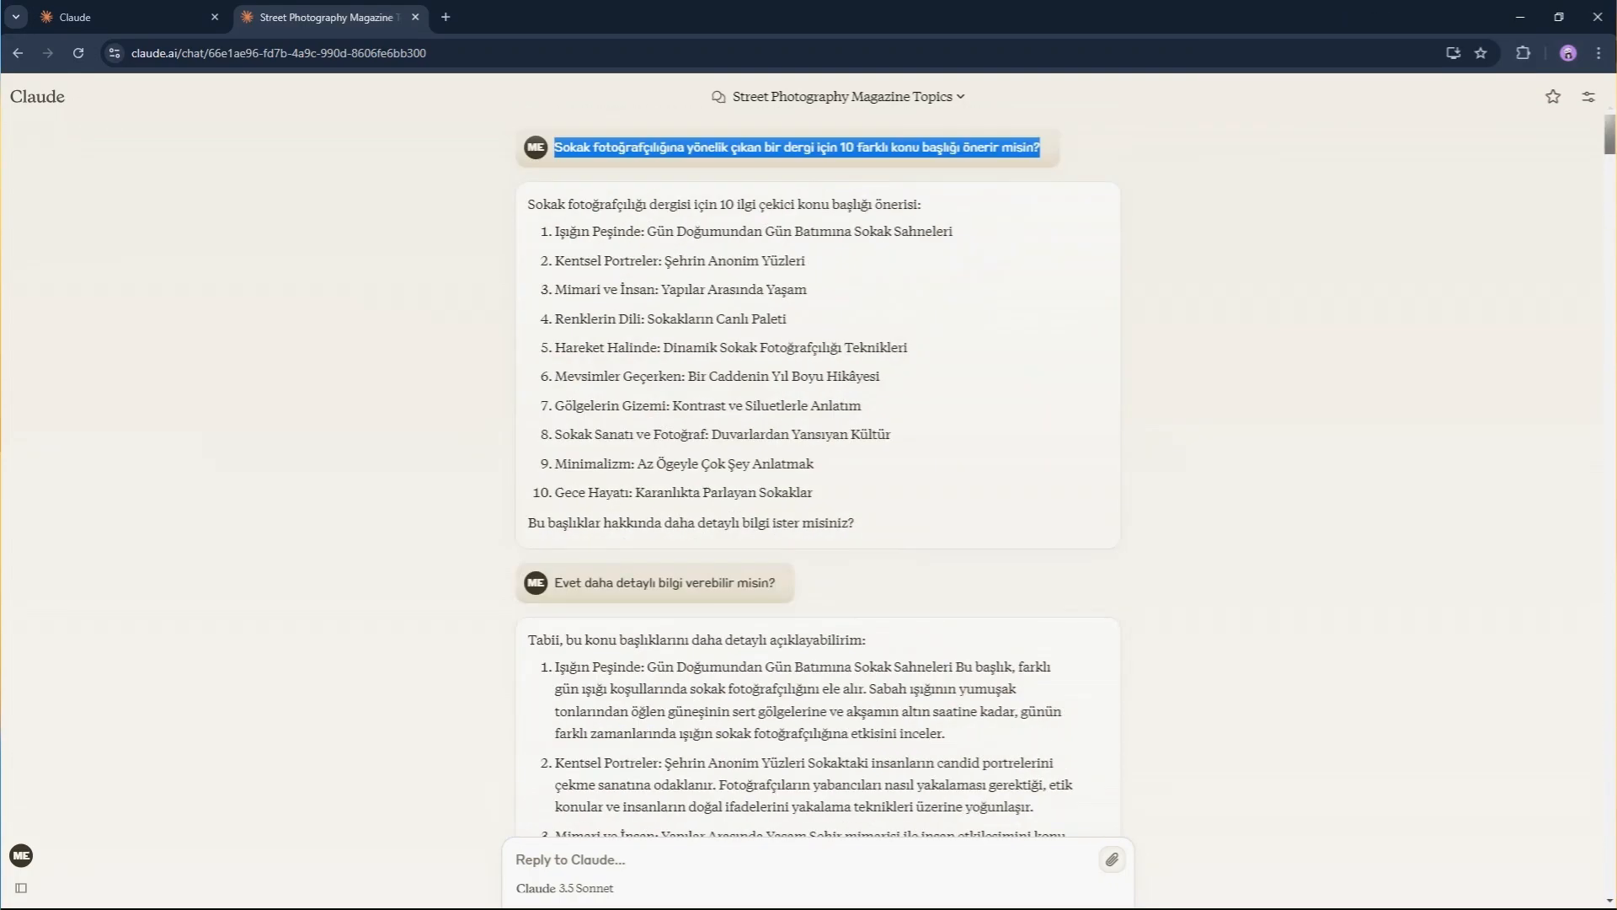
Open canva.com in a new browser tab
left_click(447, 17)
type("canva")
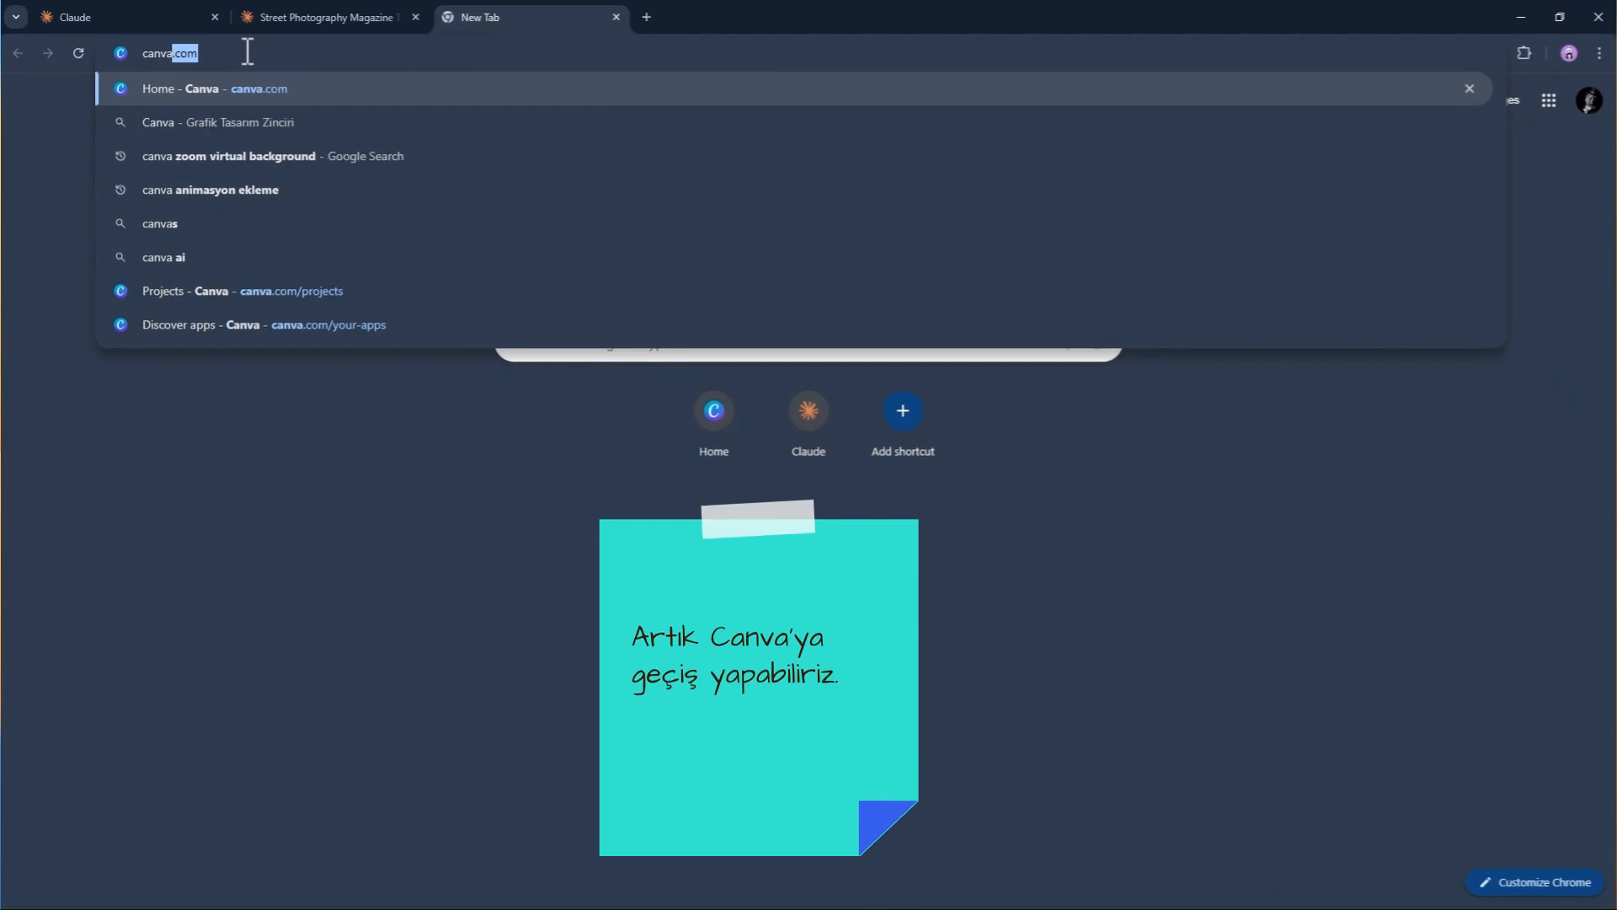
type(".com")
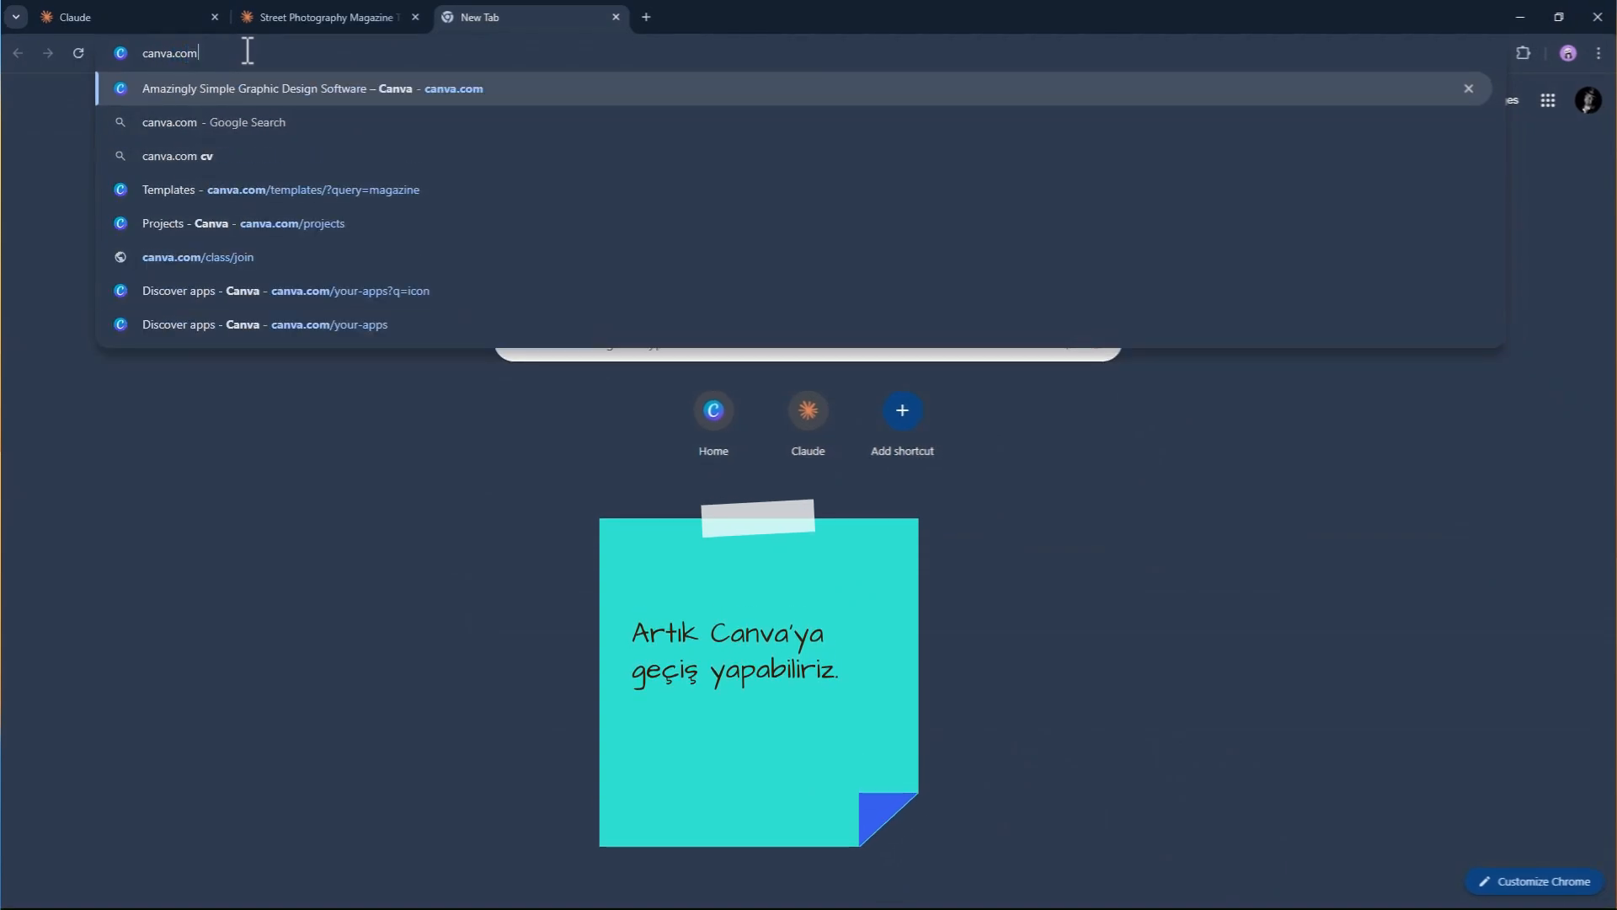
left_click(402, 95)
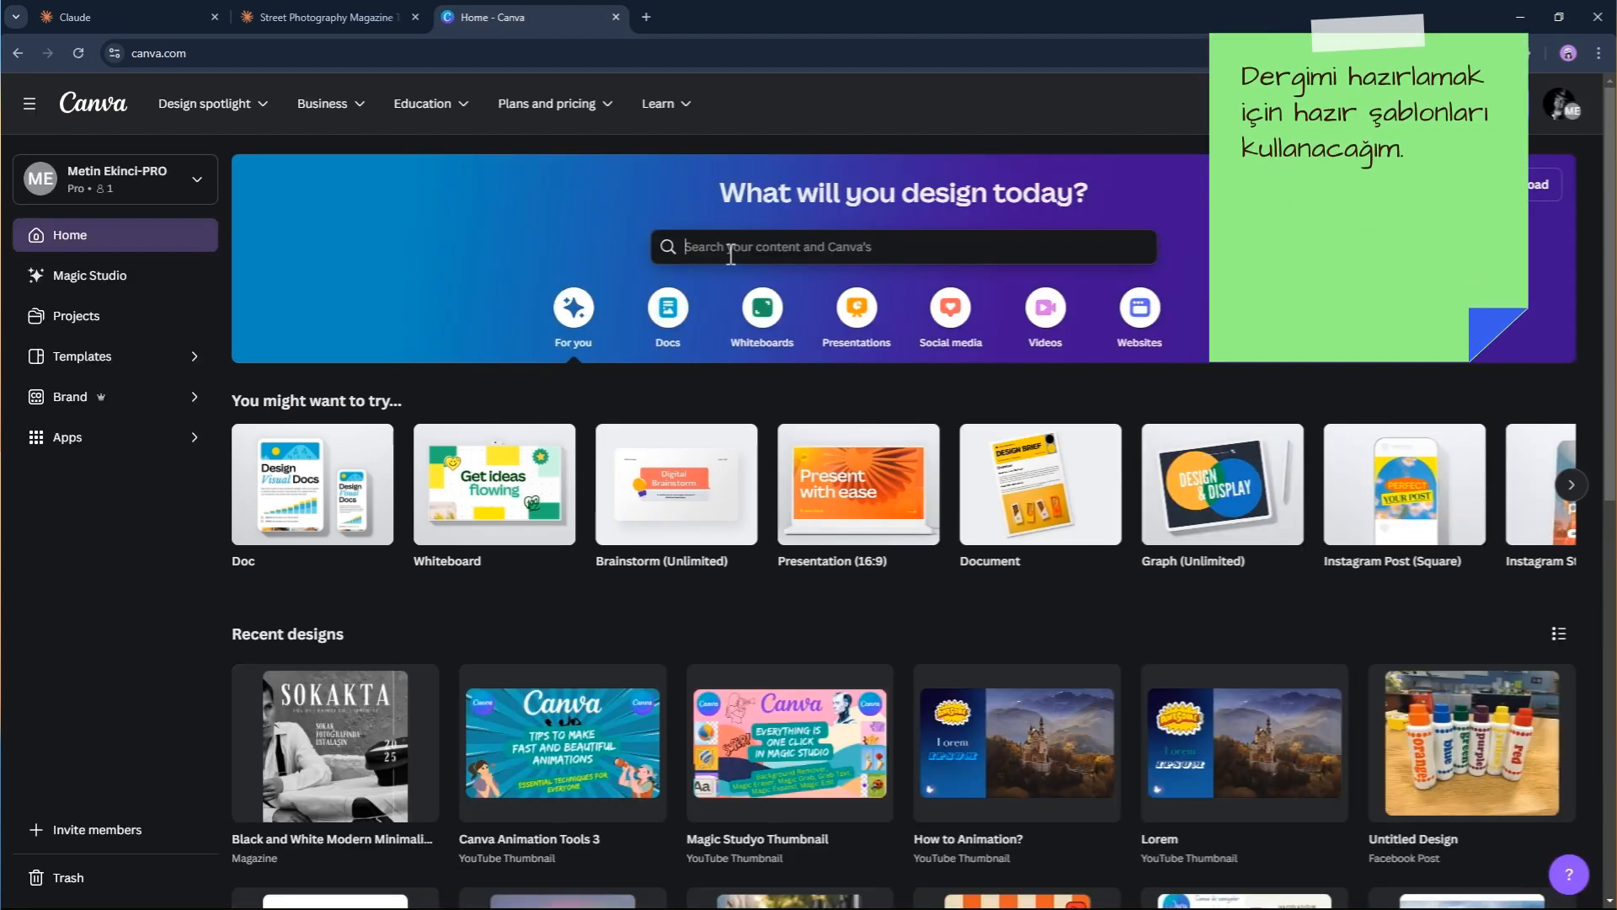
Search for "magazine" with the search limited to Canva Templates
left_click(729, 246)
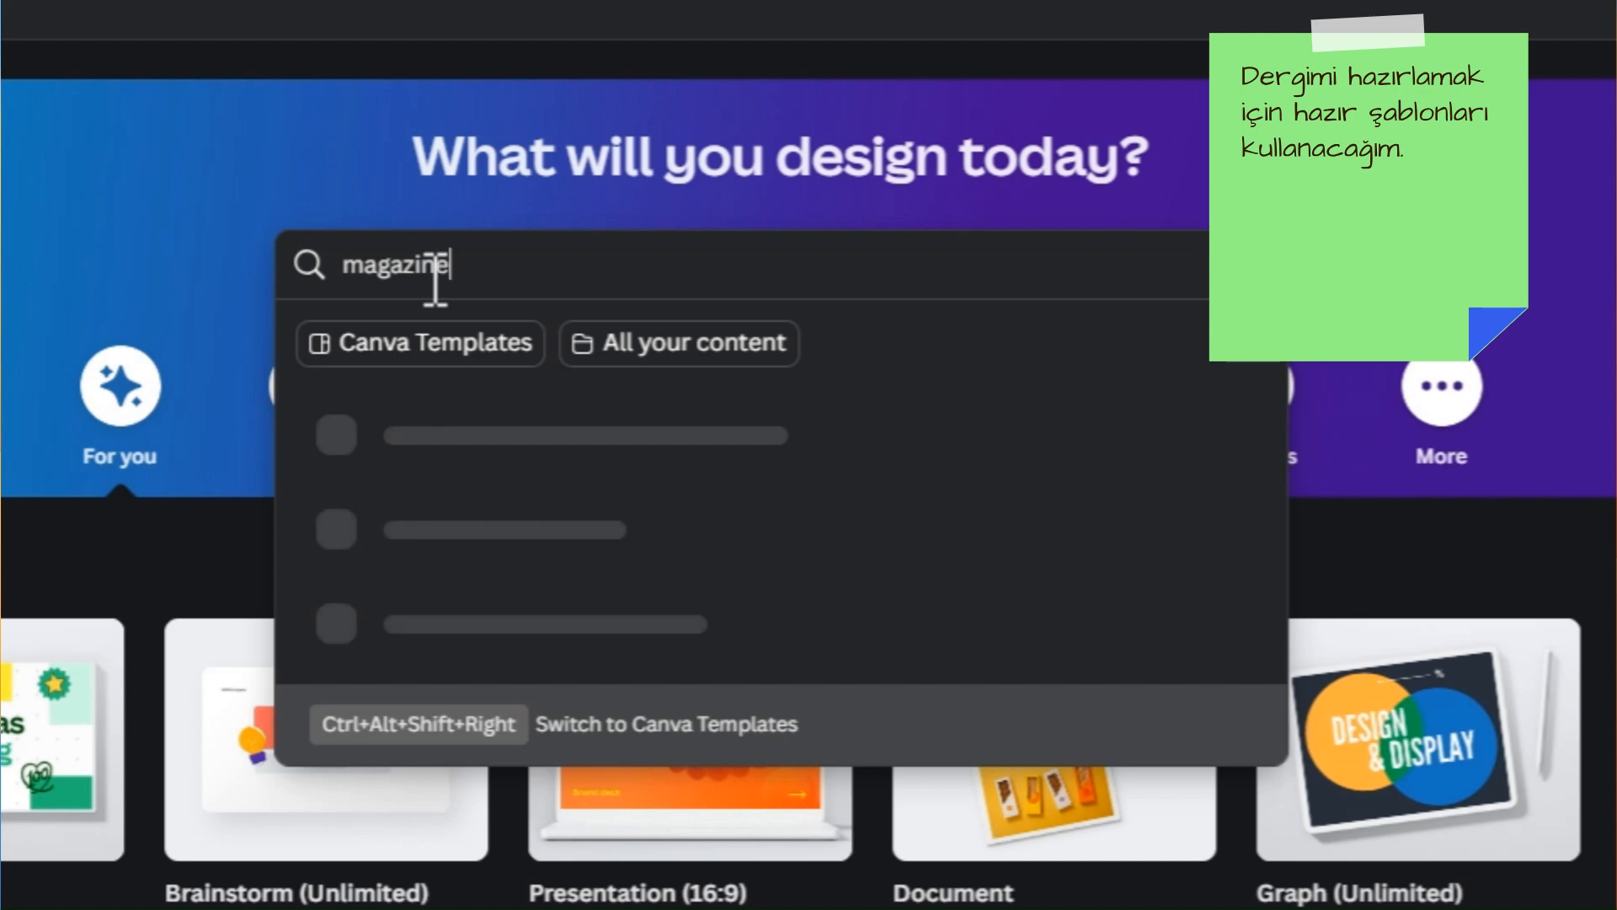
scroll(466, 383, "down", 2)
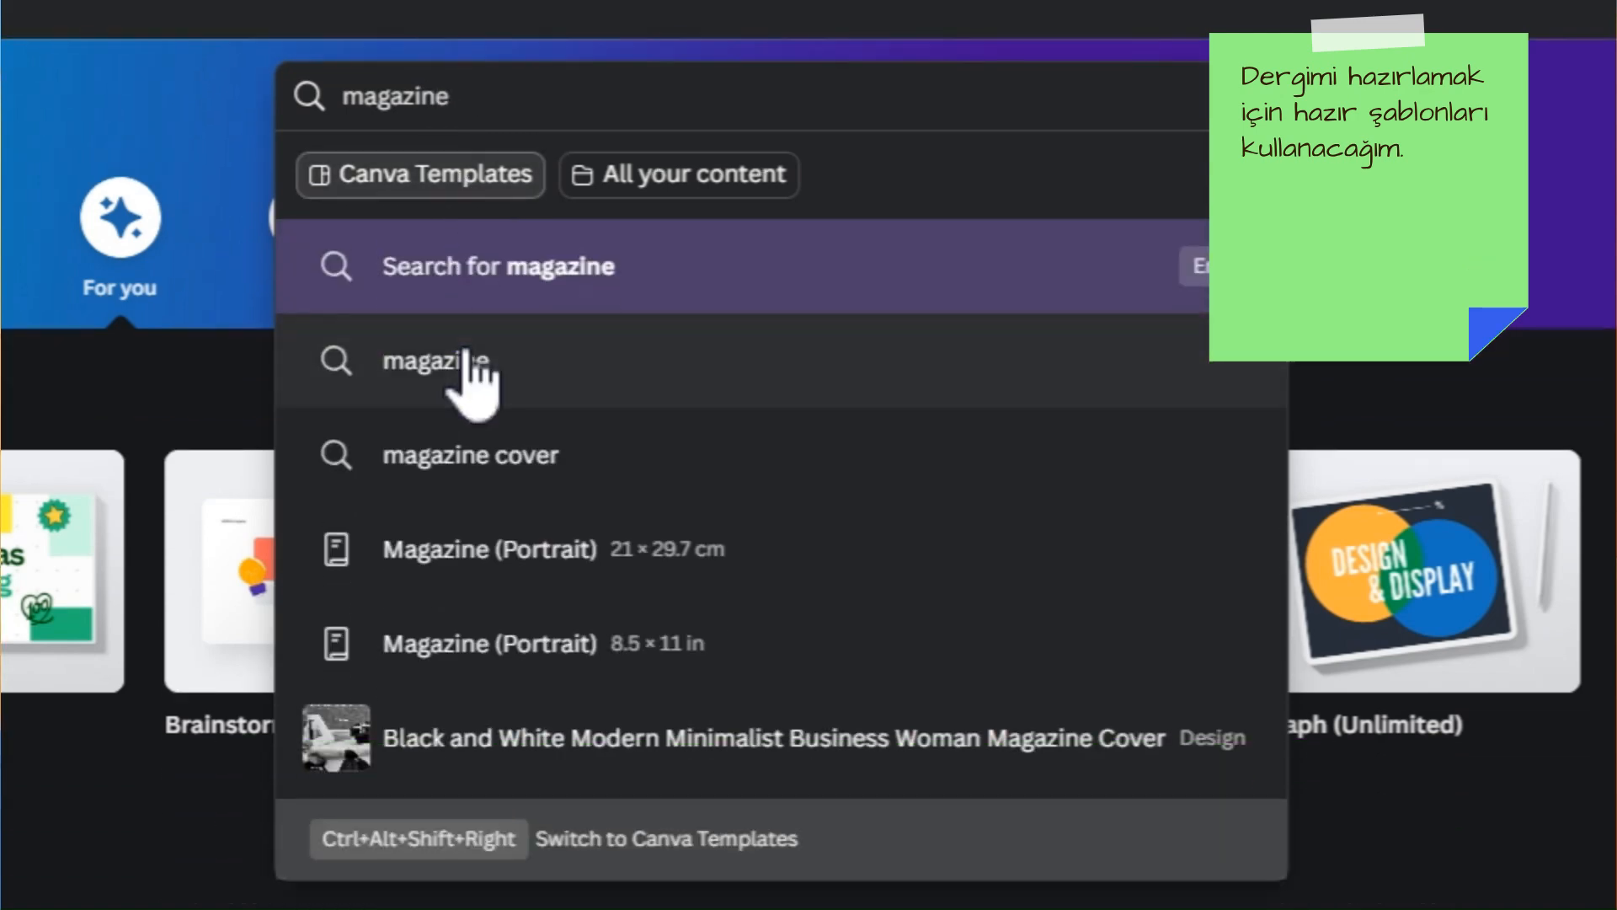
left_click(456, 209)
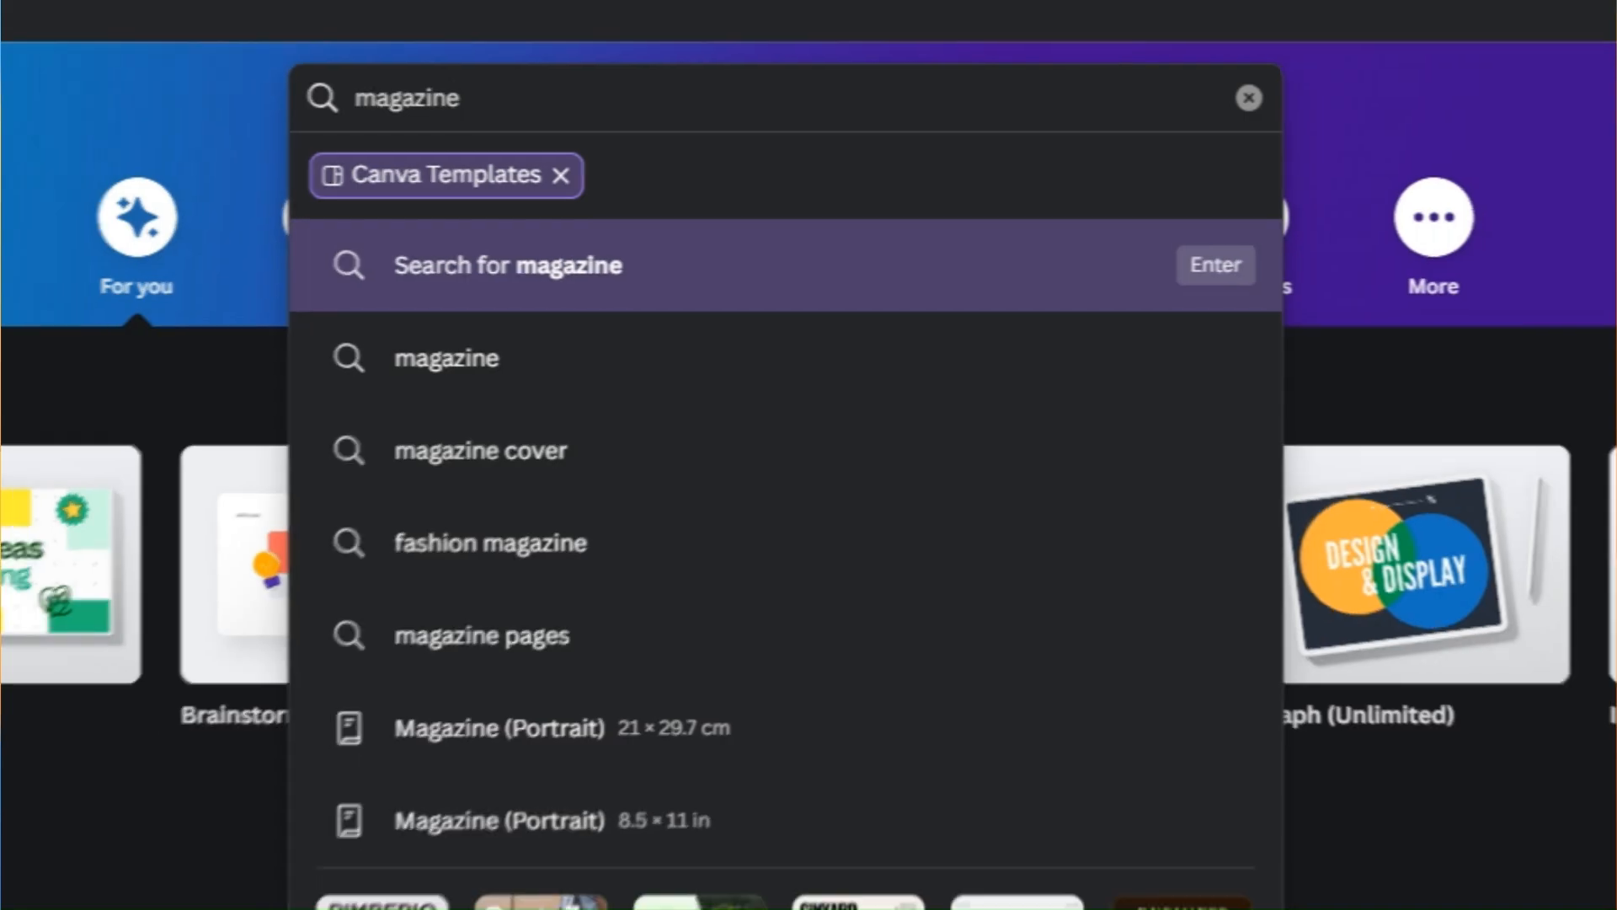
key("Return")
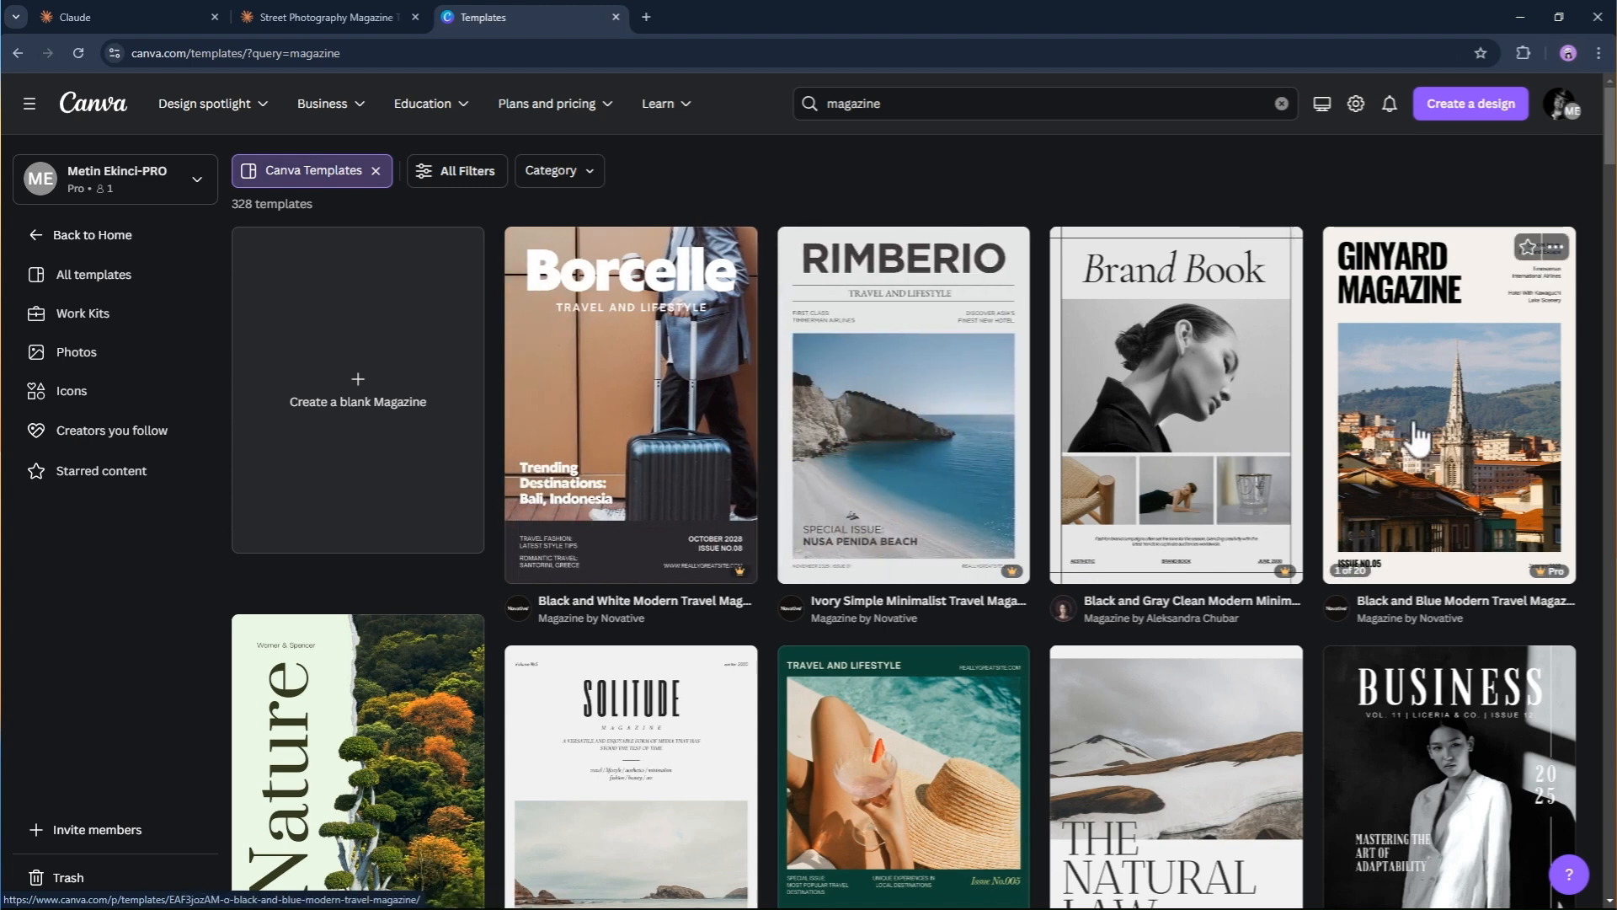
Browse the magazine templates and open the Black and White Modern Minimalist Business Woman Magazine Cover for customizing
scroll(1418, 446, "down", 10)
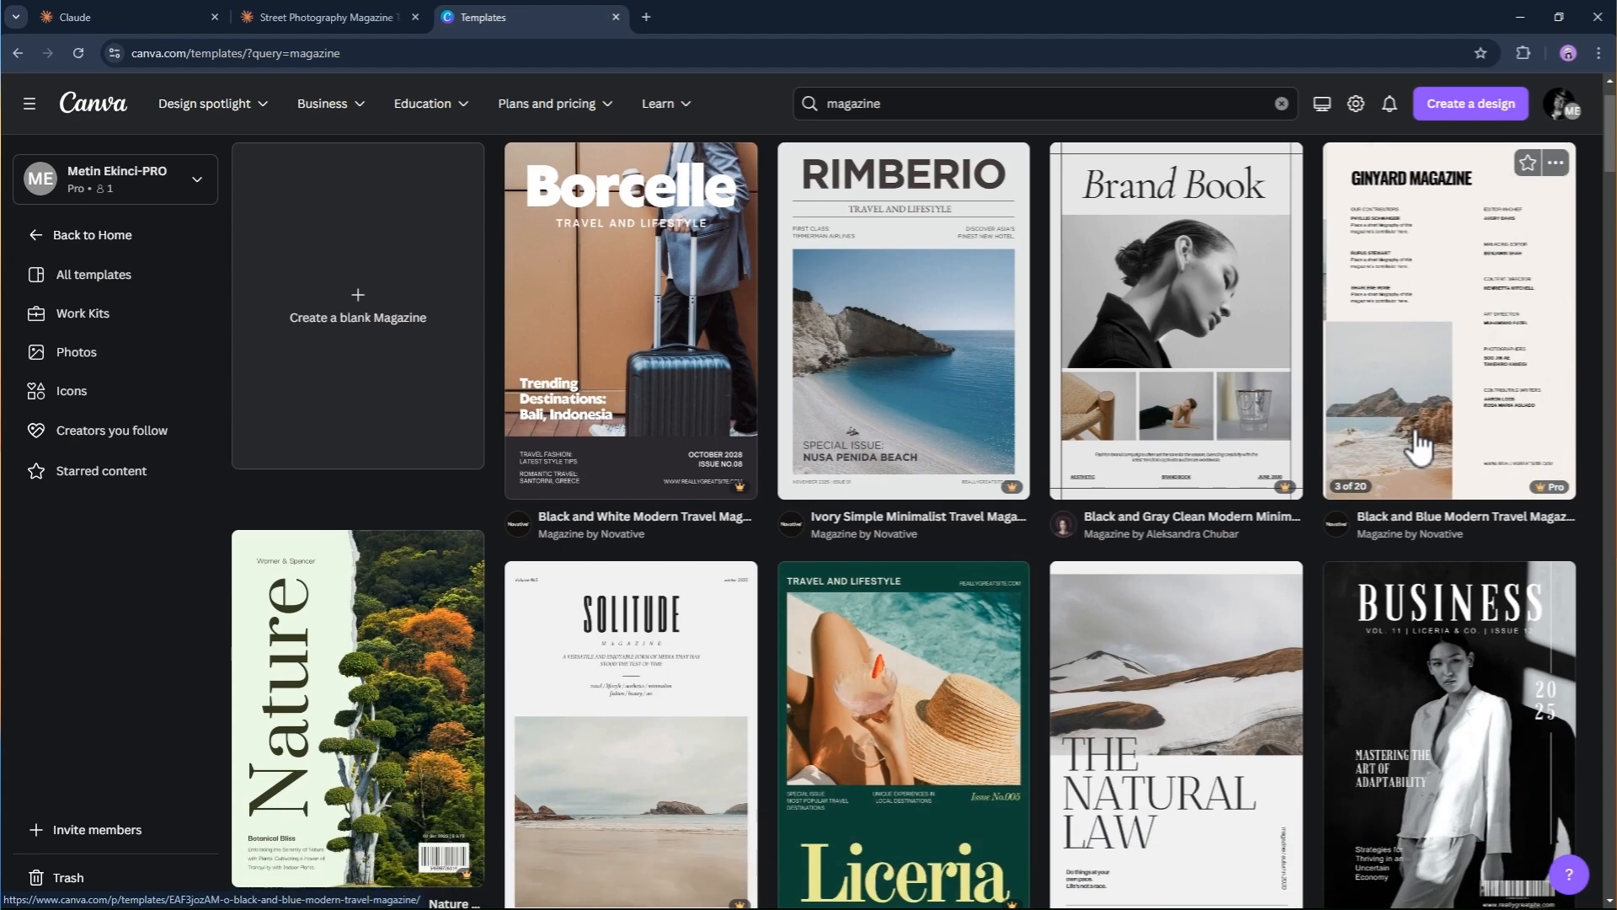
scroll(1418, 446, "down", 10)
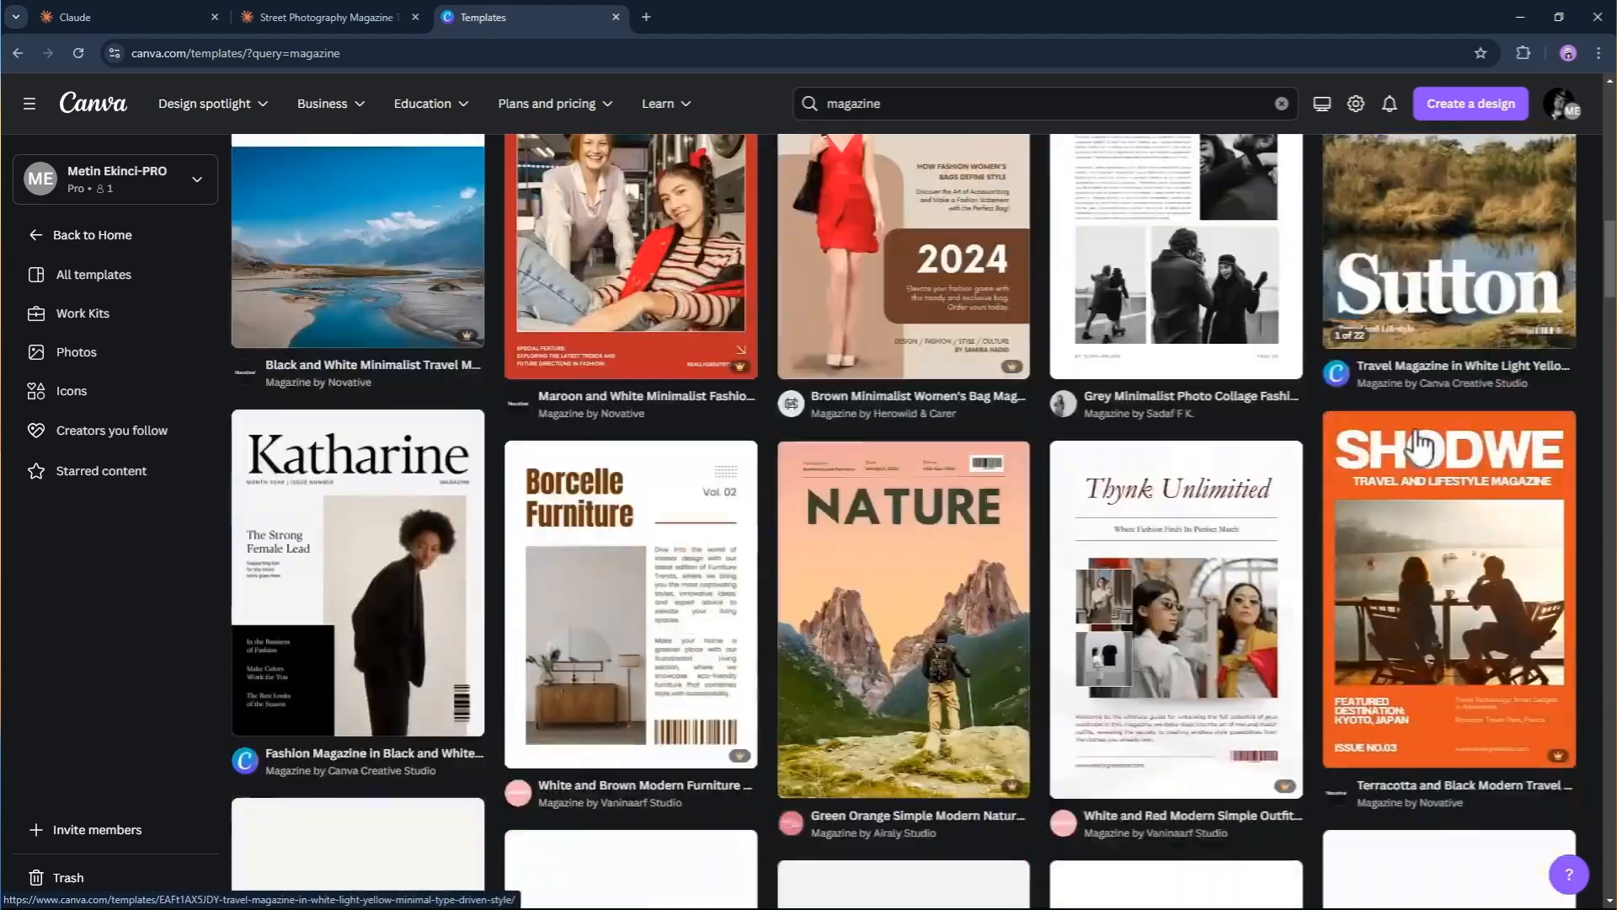
scroll(1417, 447, "up", 20)
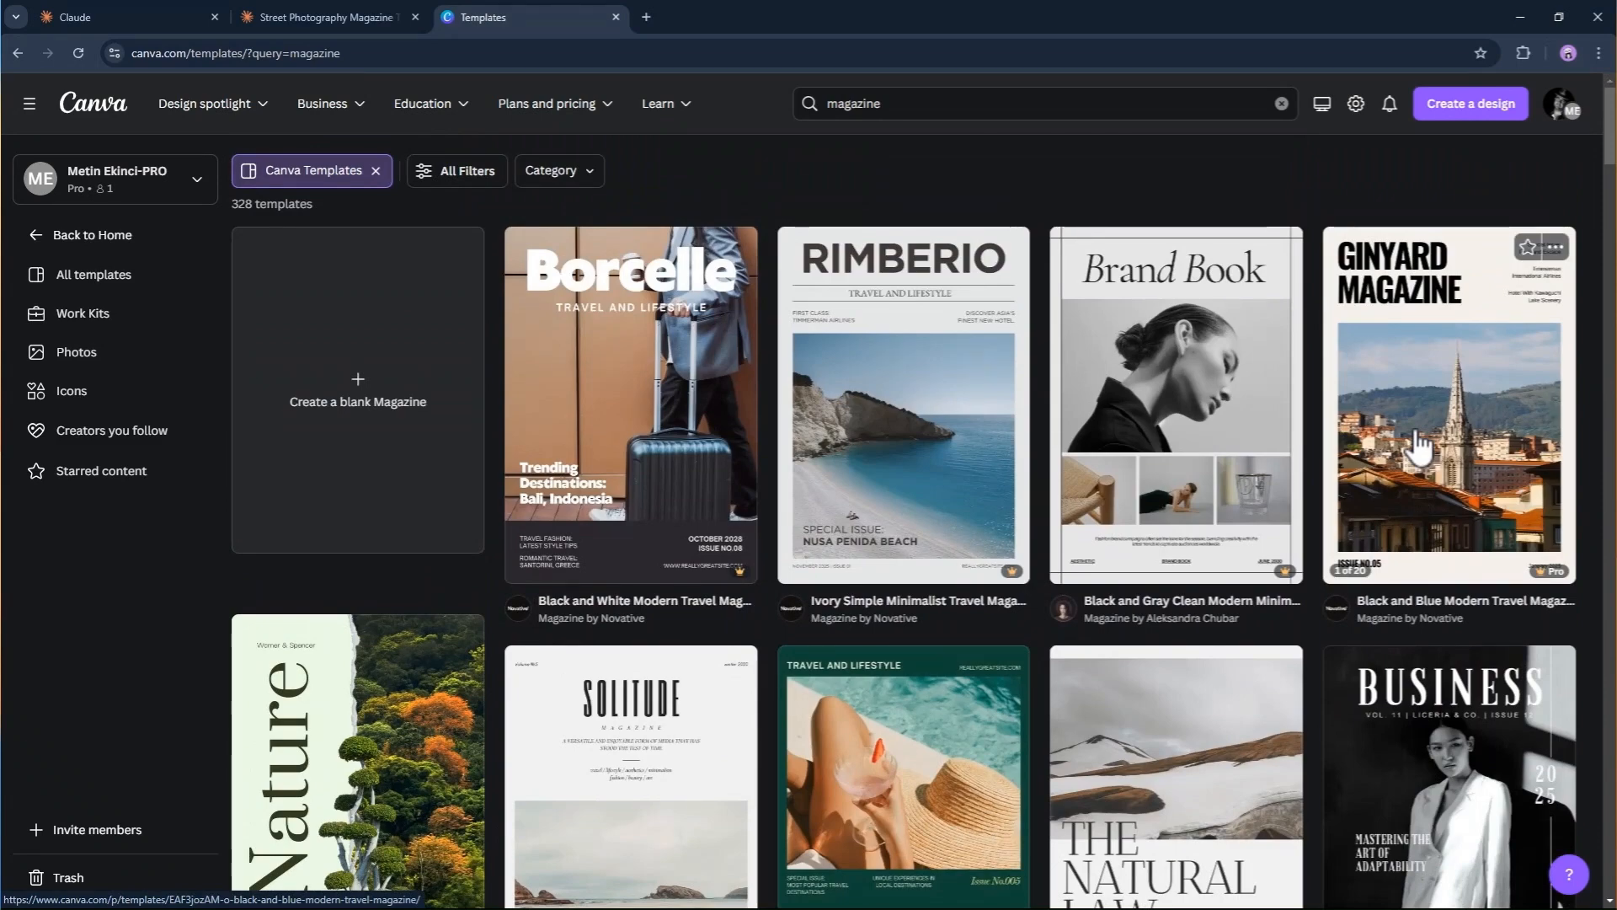
scroll(1418, 447, "down", 3)
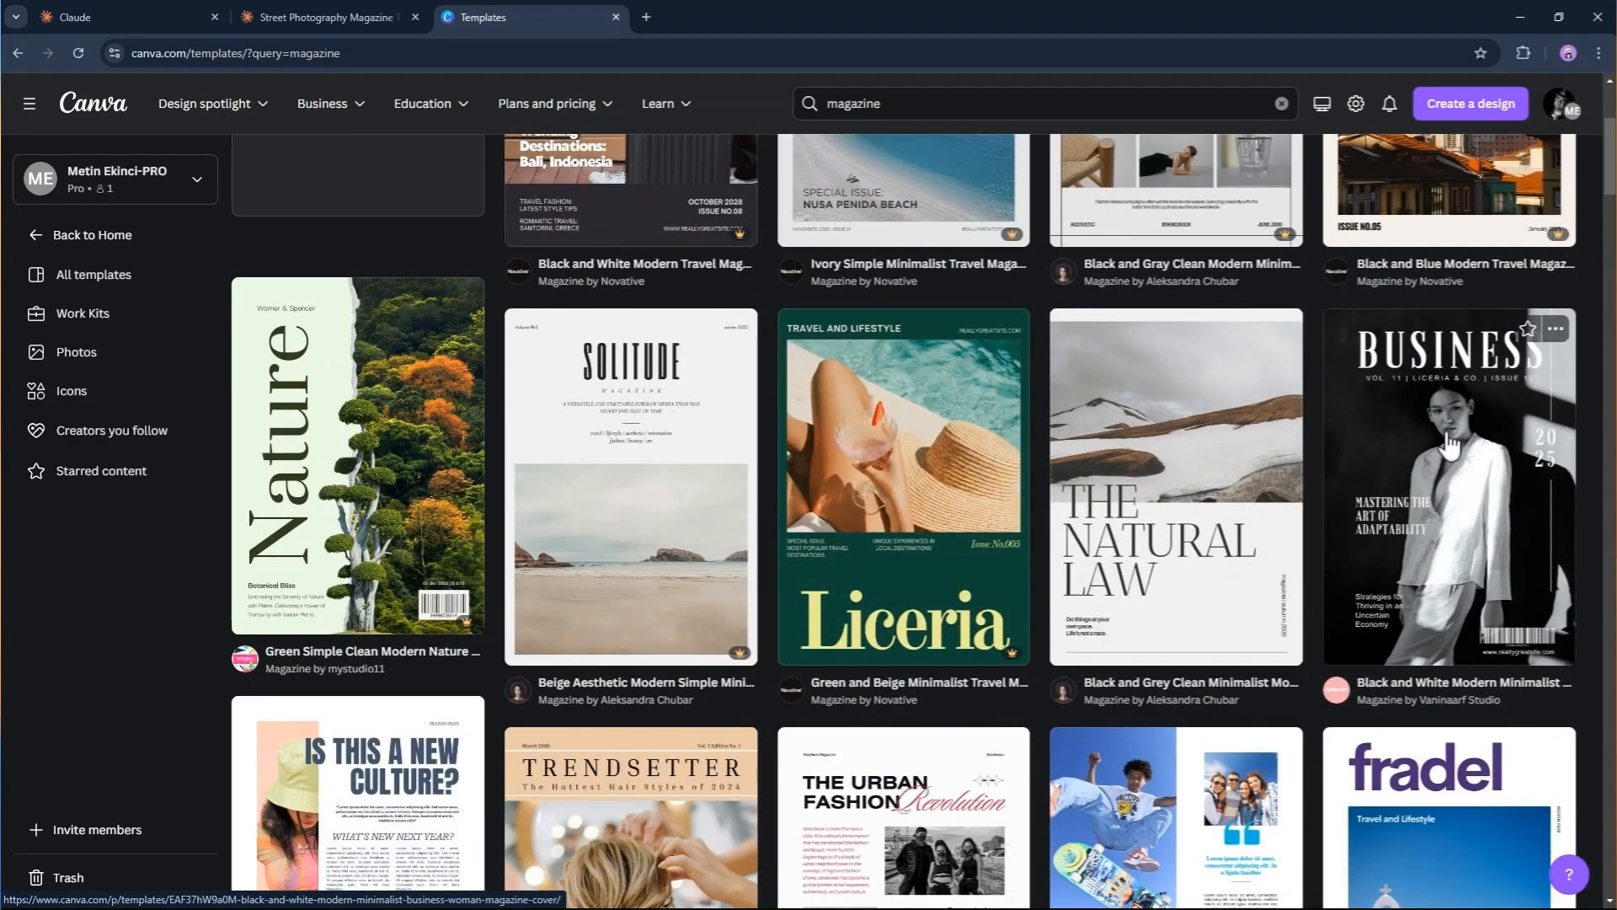
left_click(1449, 444)
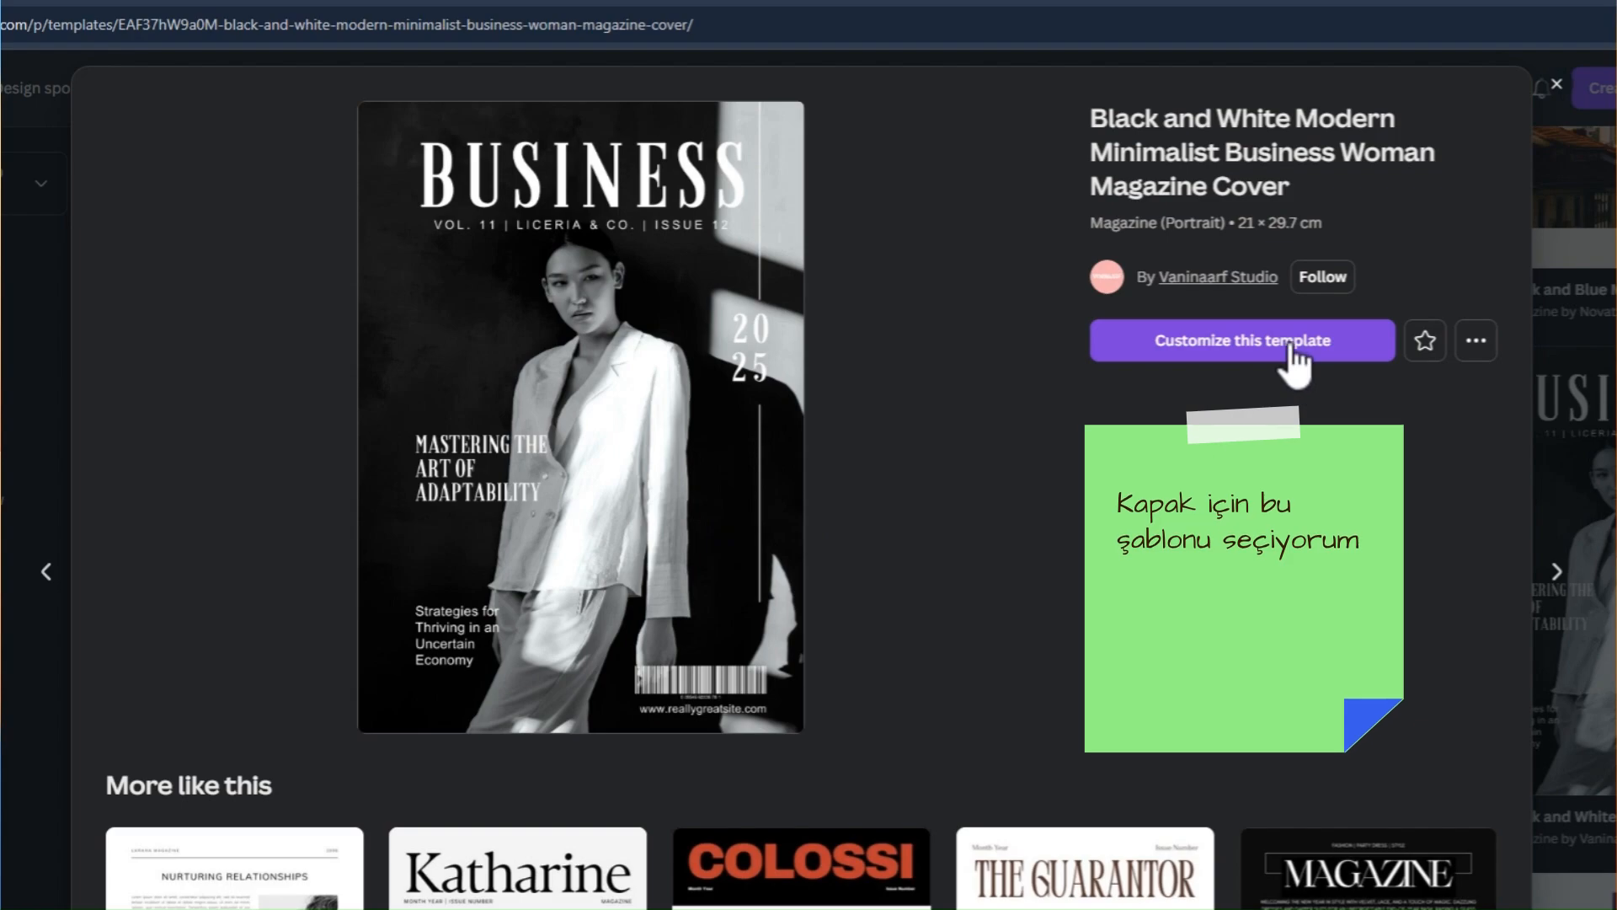
left_click(1289, 345)
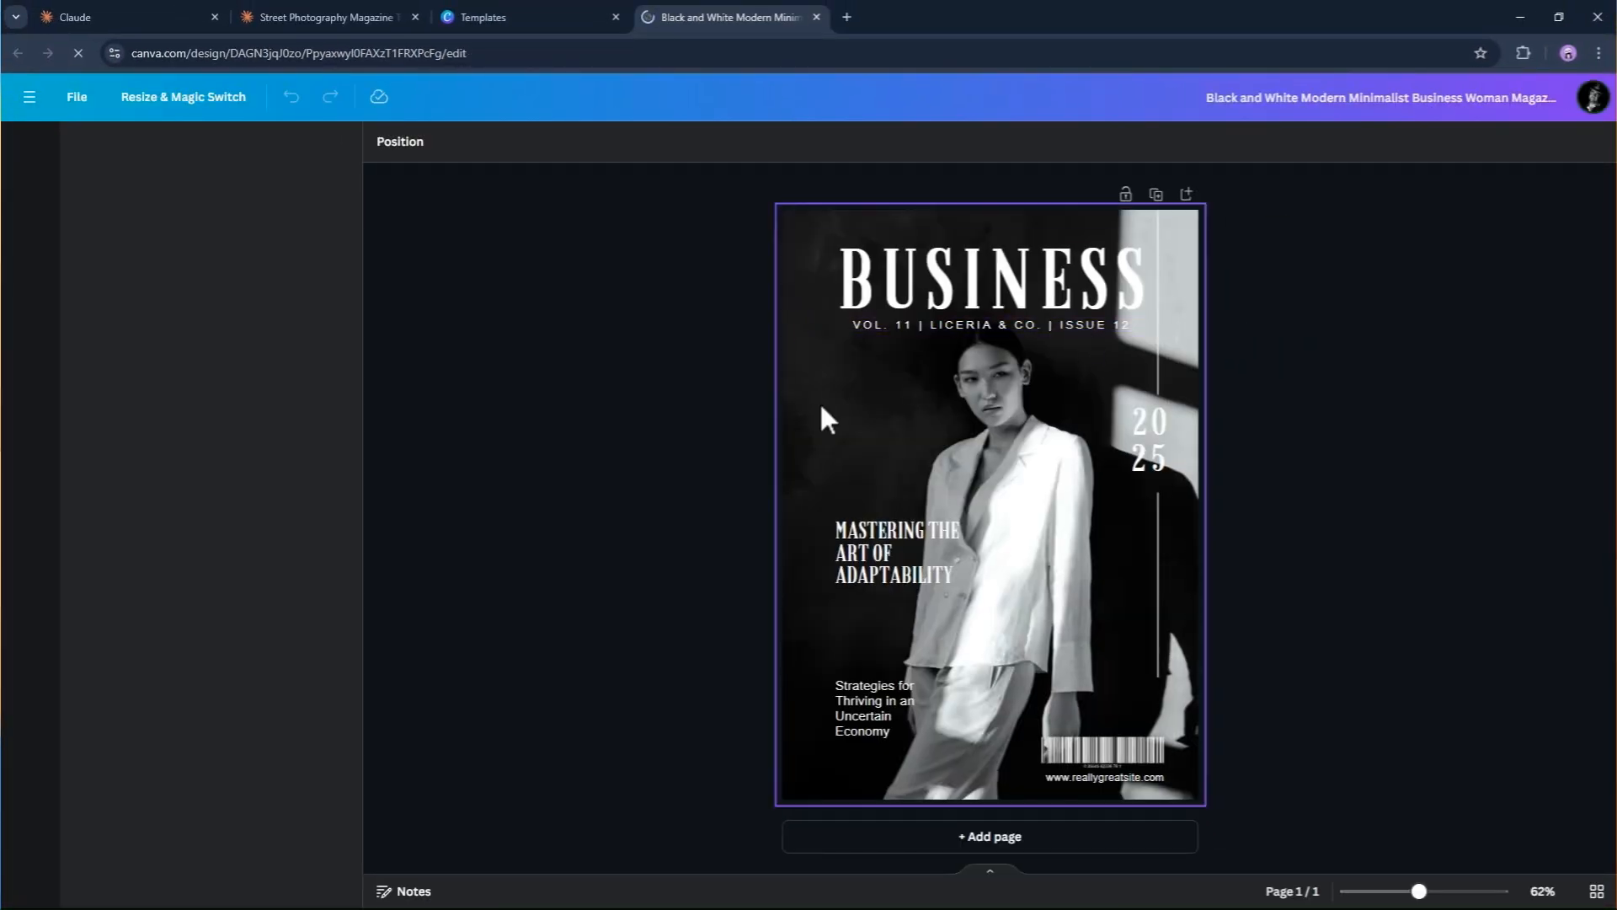
Replace the cover title BUSINESS with "SOKAKTA"
left_click(1033, 488)
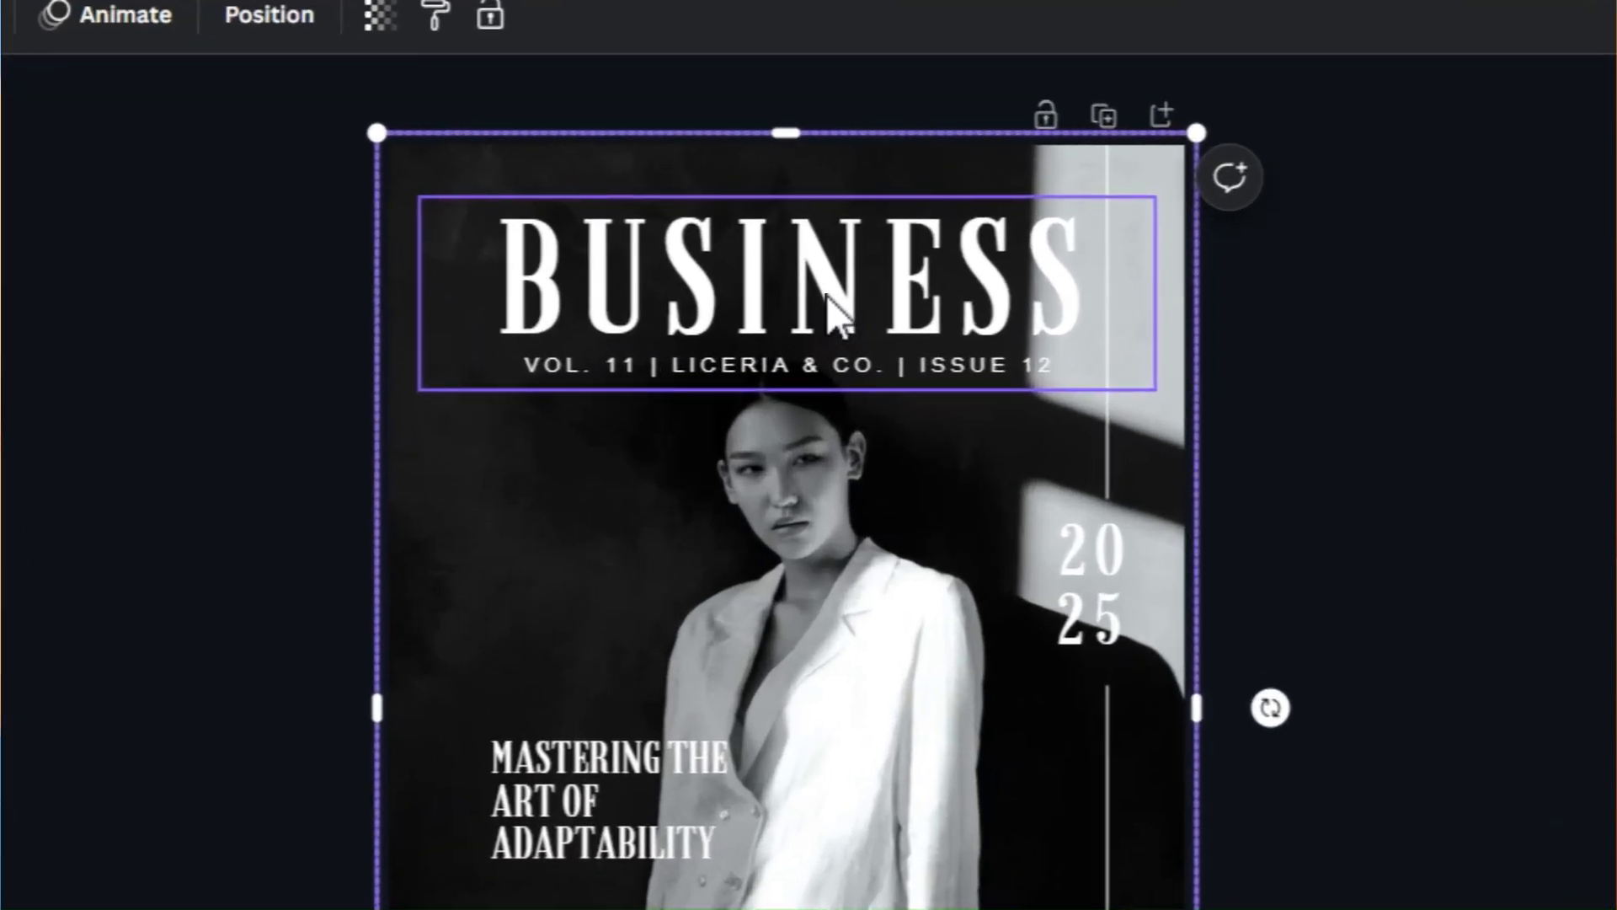
double_click(826, 295)
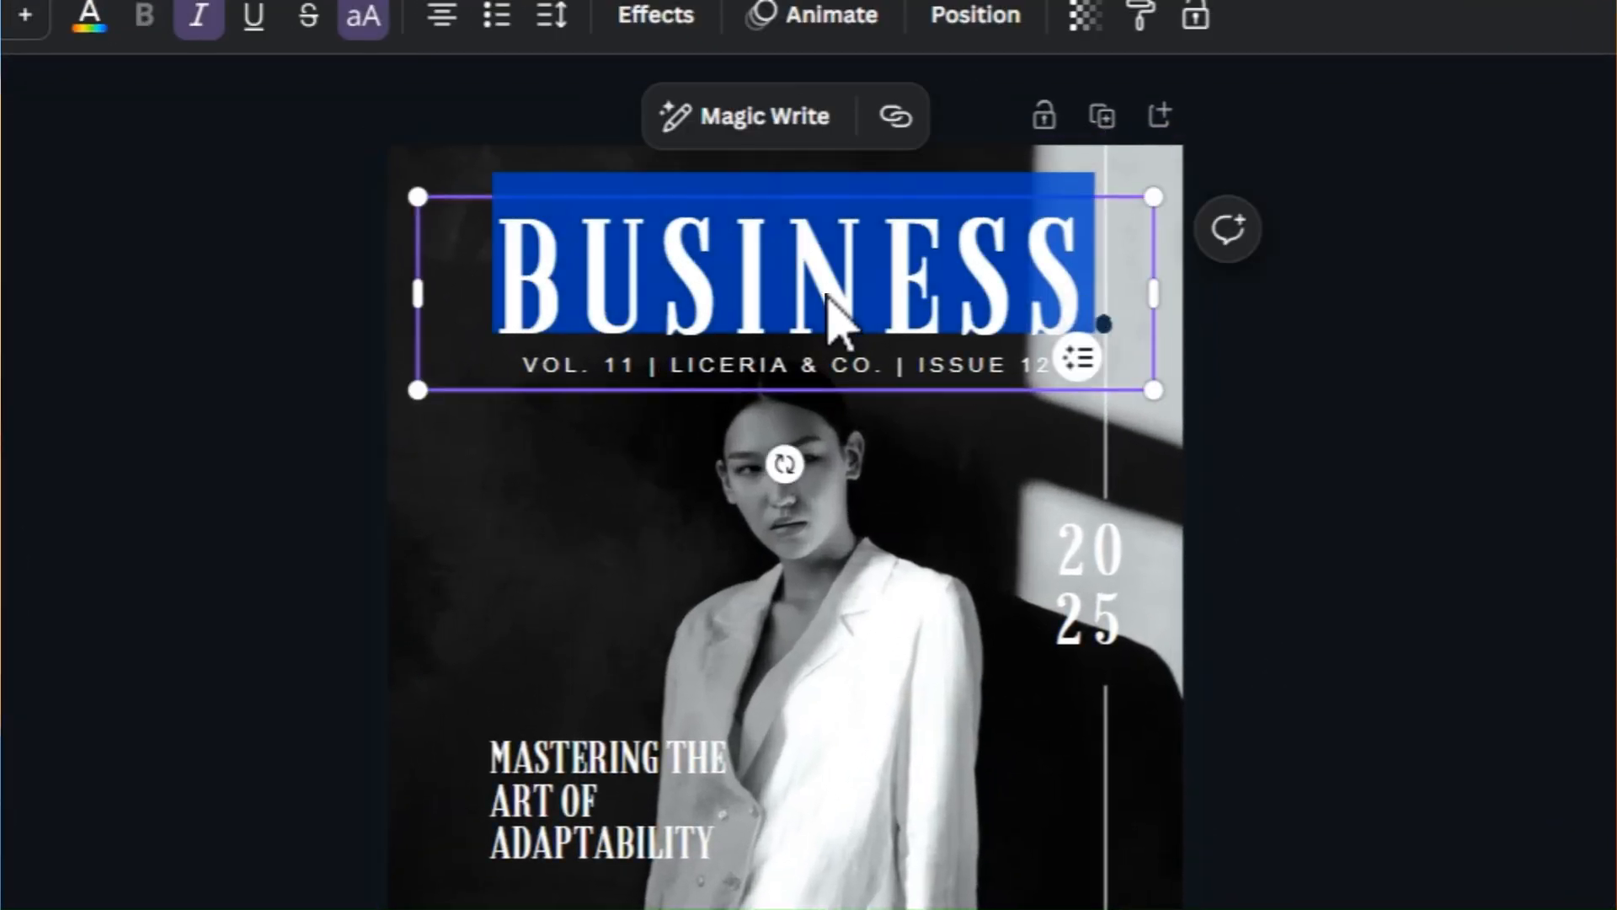
type("SOKAKTA")
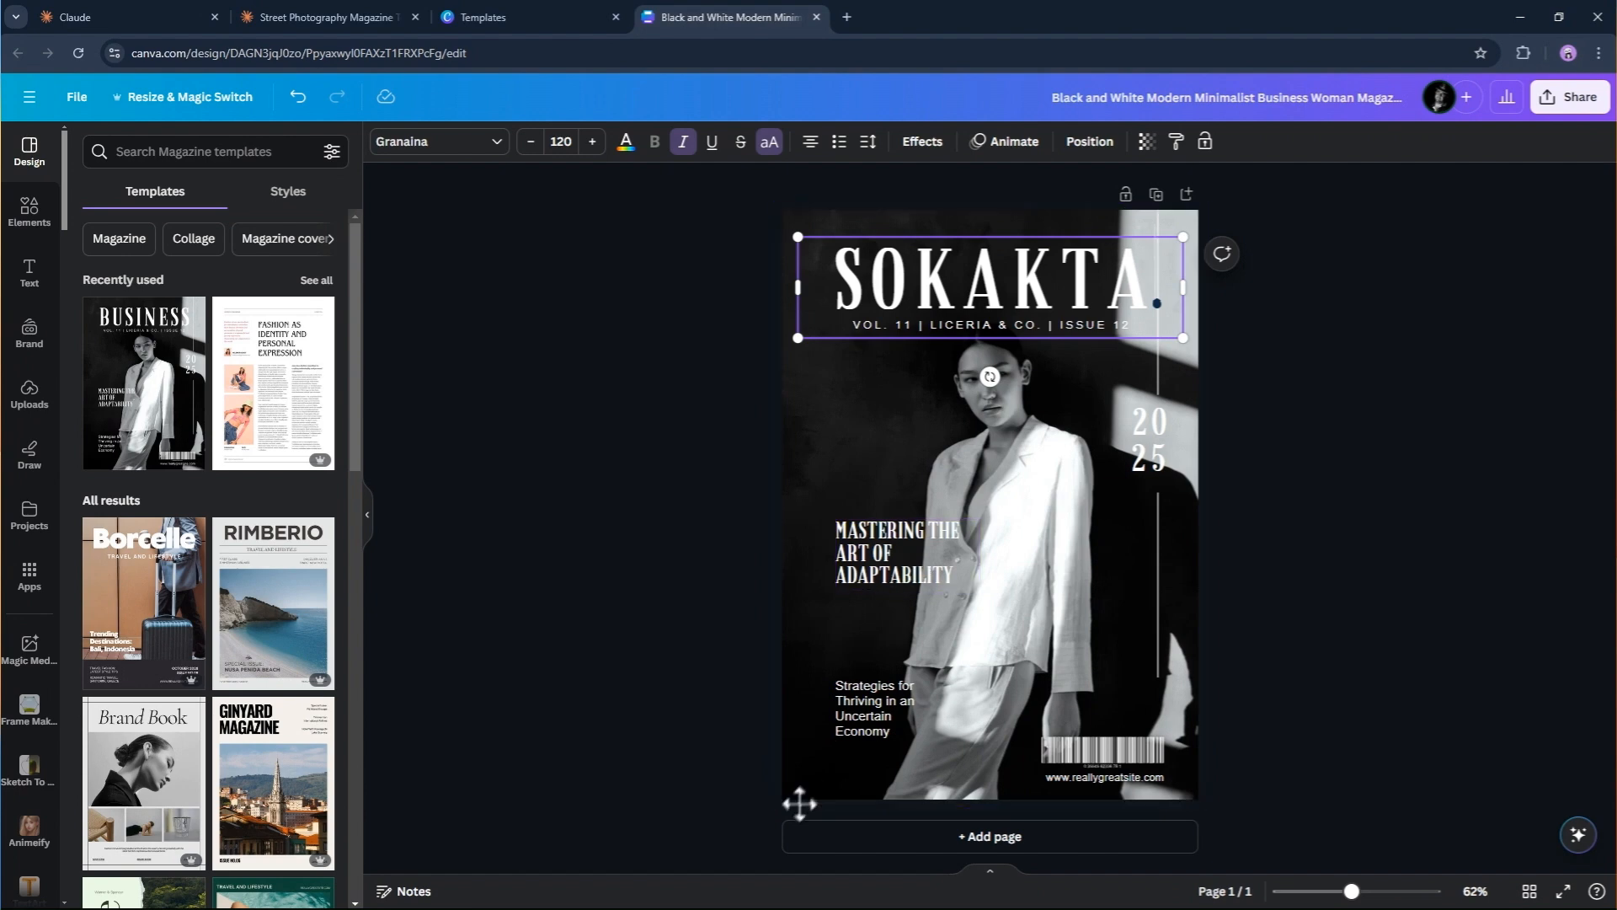
Replace the cover headline "Mastering the Art of Adaptability" with "SOKAK FOTOĞRAFINDA USTALAŞMAK"
left_click(952, 563)
double_click(900, 561)
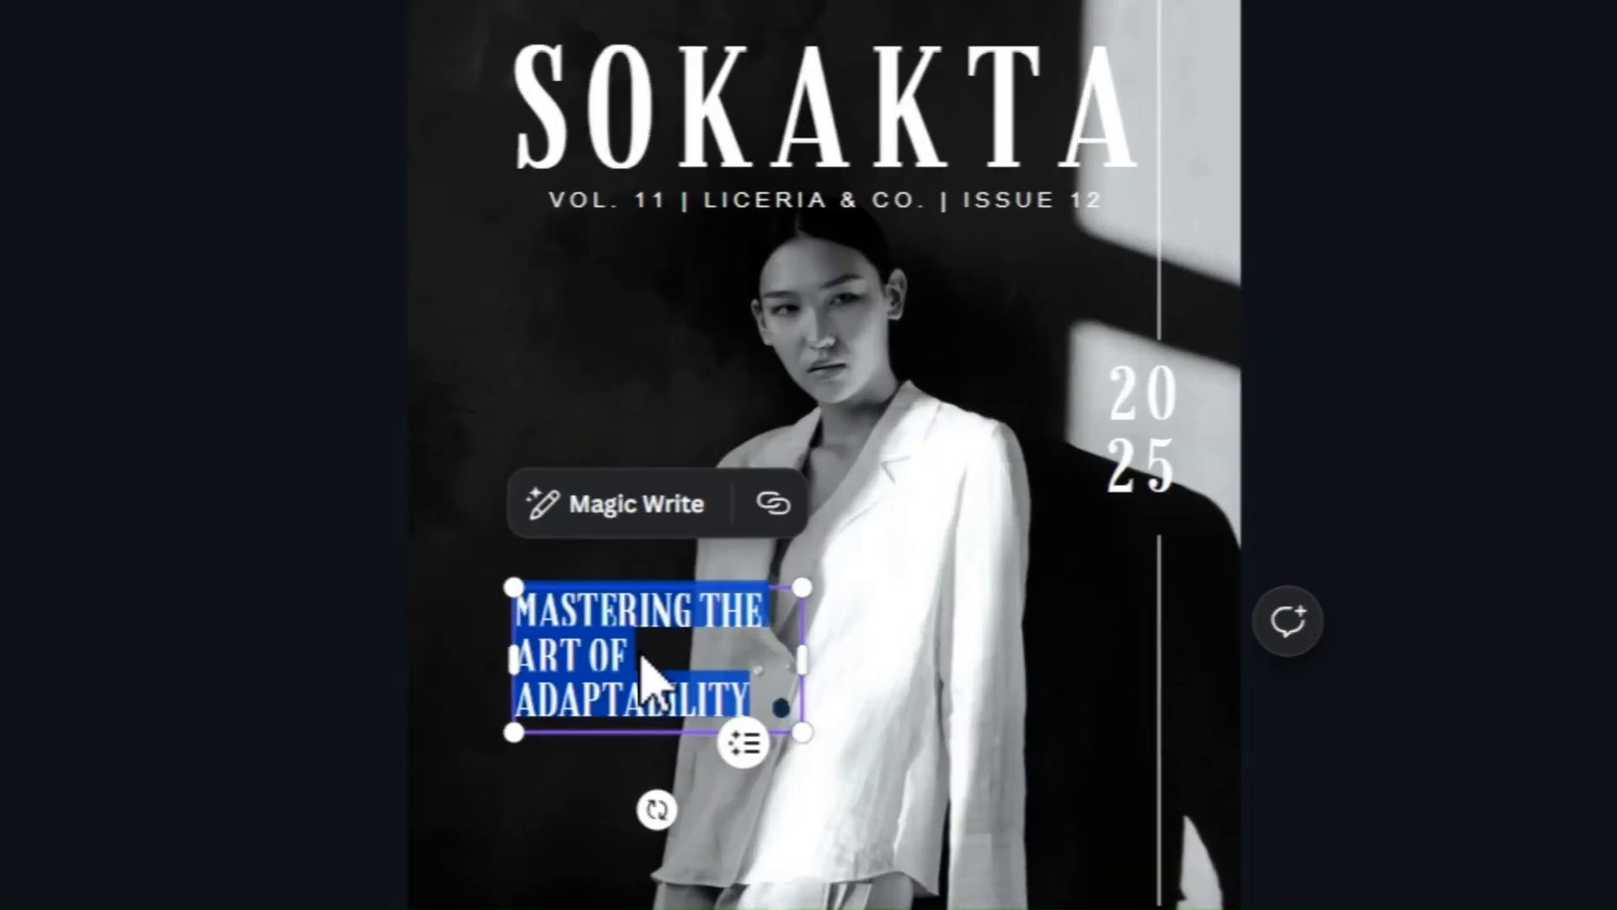
type("SOKAK FOTOĞRAFINDA USTALAŞMAK")
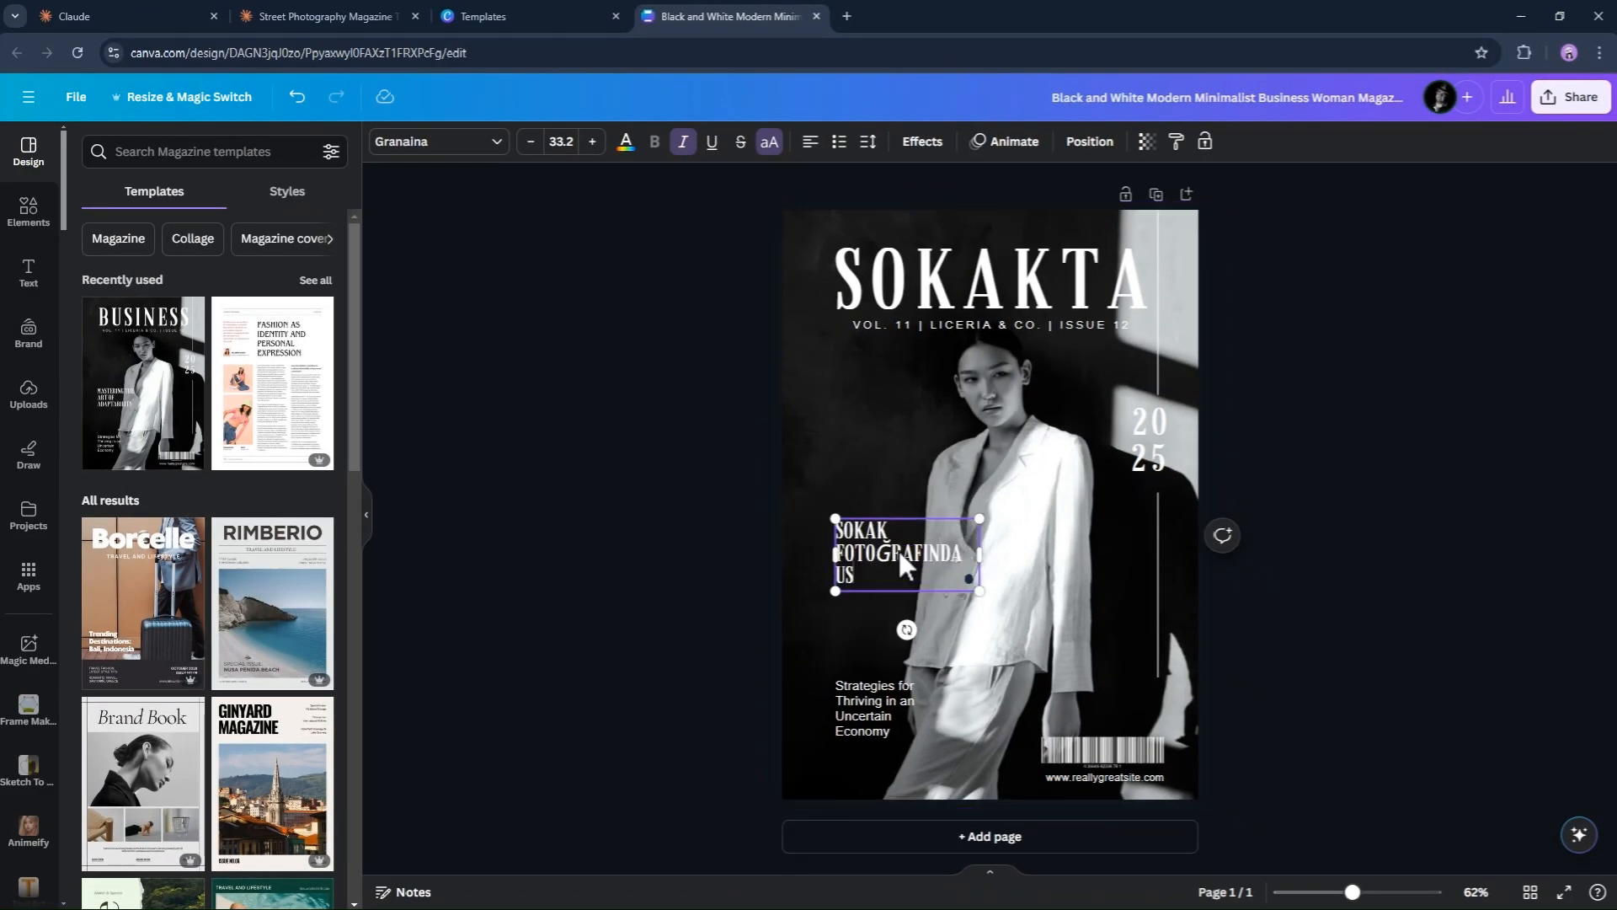
Replace the cover's lower tagline with "En iyi fotoğraflar için ipuçları ve tüyolar" and shift it and the headline closer to the cover's left edge
double_click(878, 731)
type("En iyi")
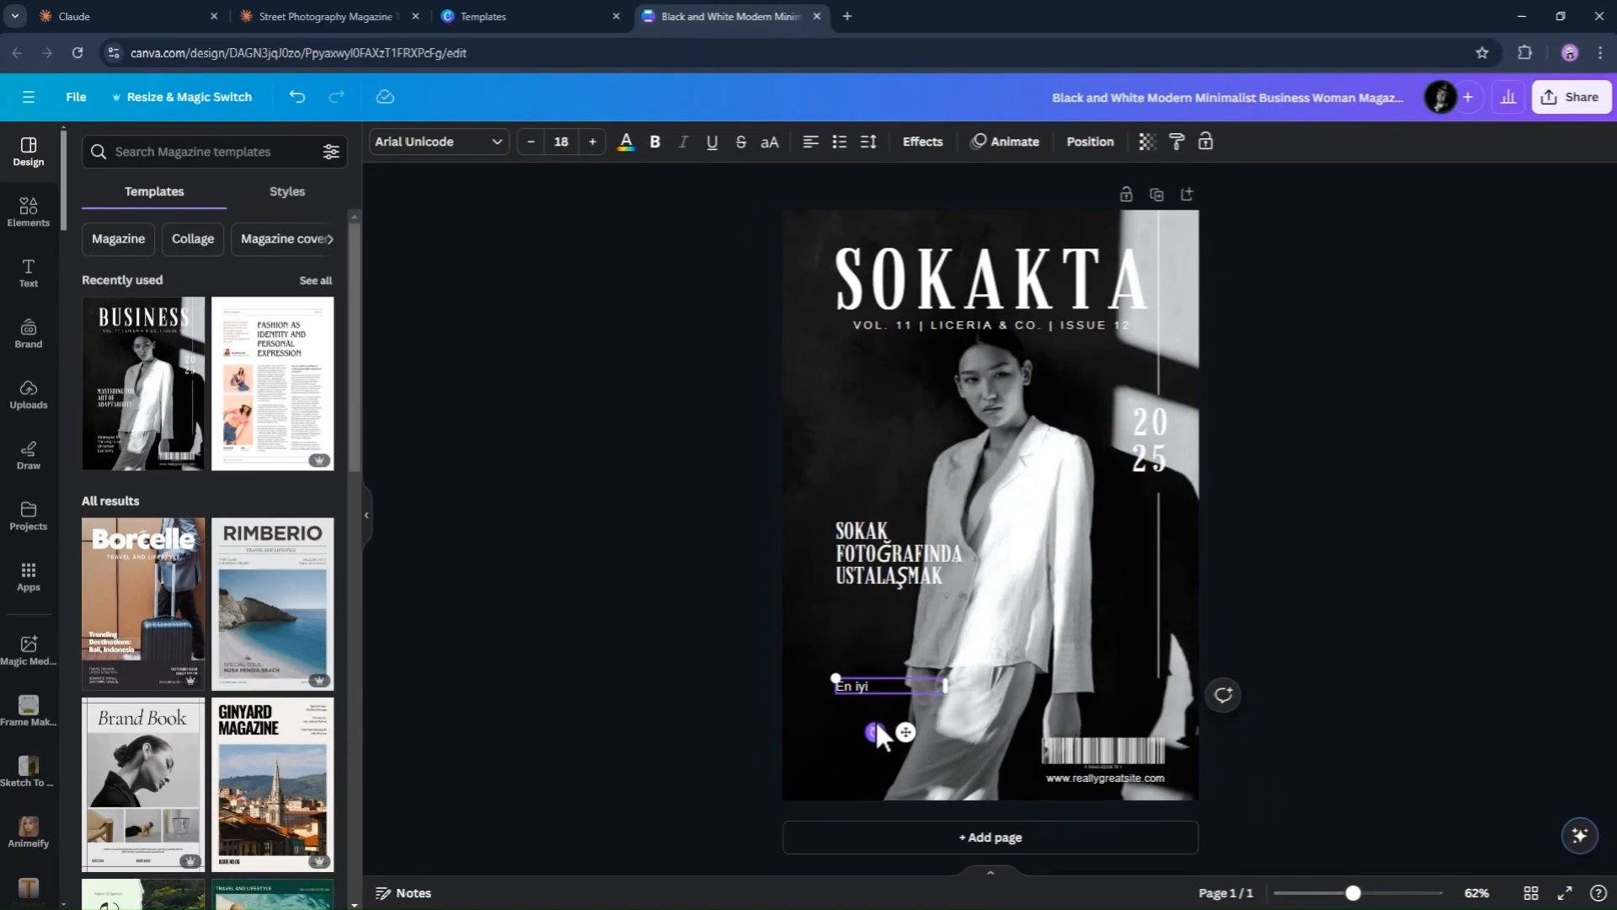
type(" fotoğraflar için ipuçları")
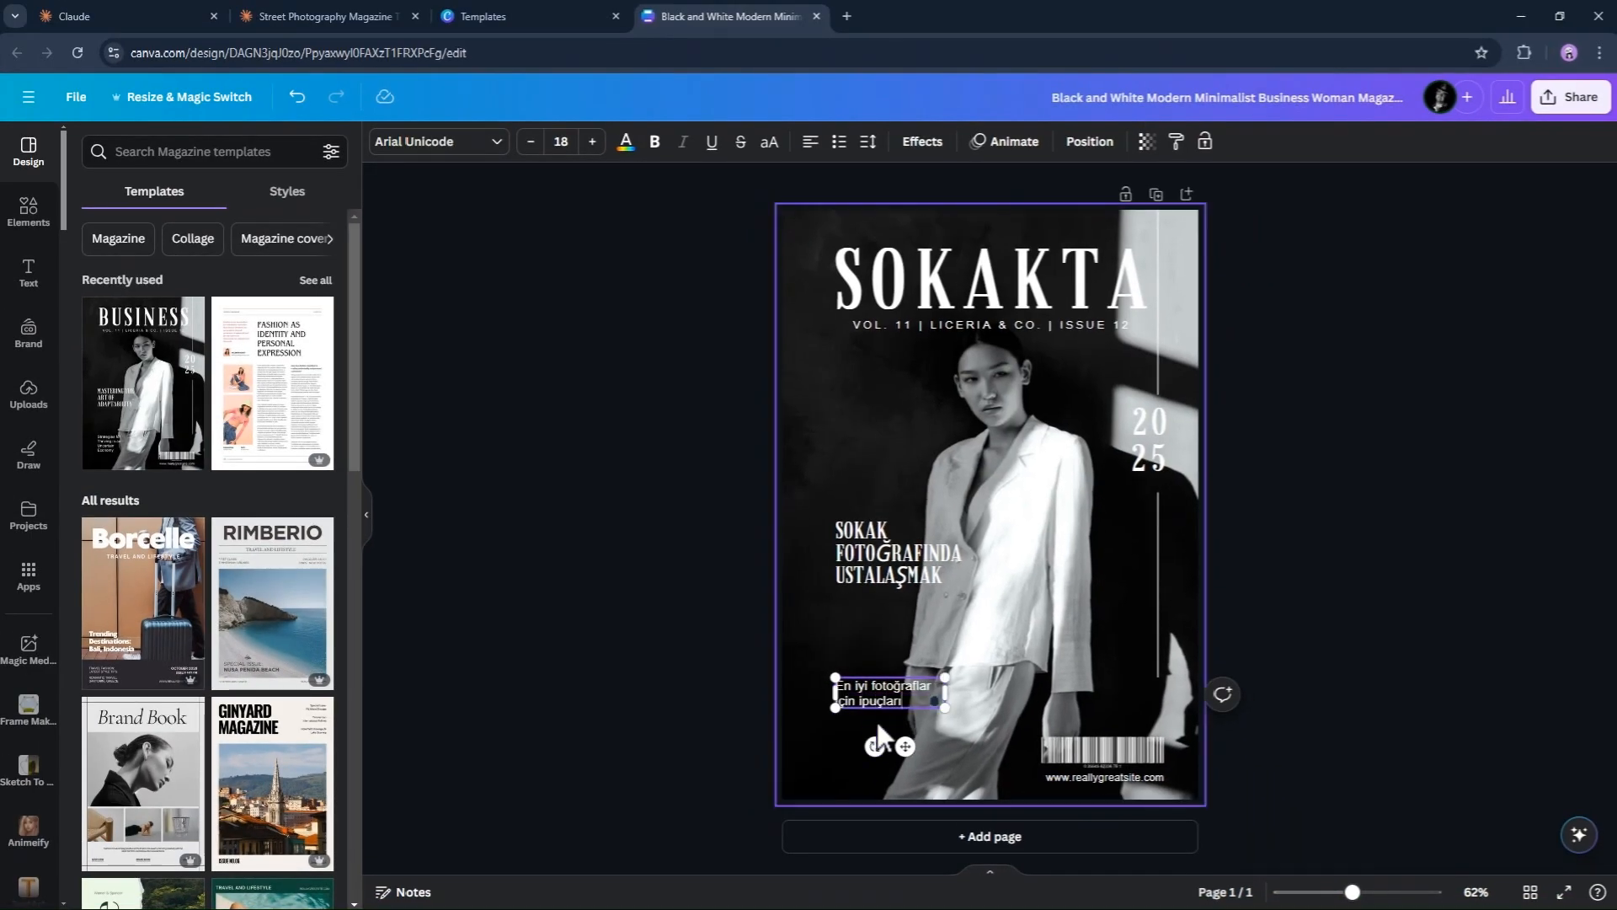
type(" ve tüyolar")
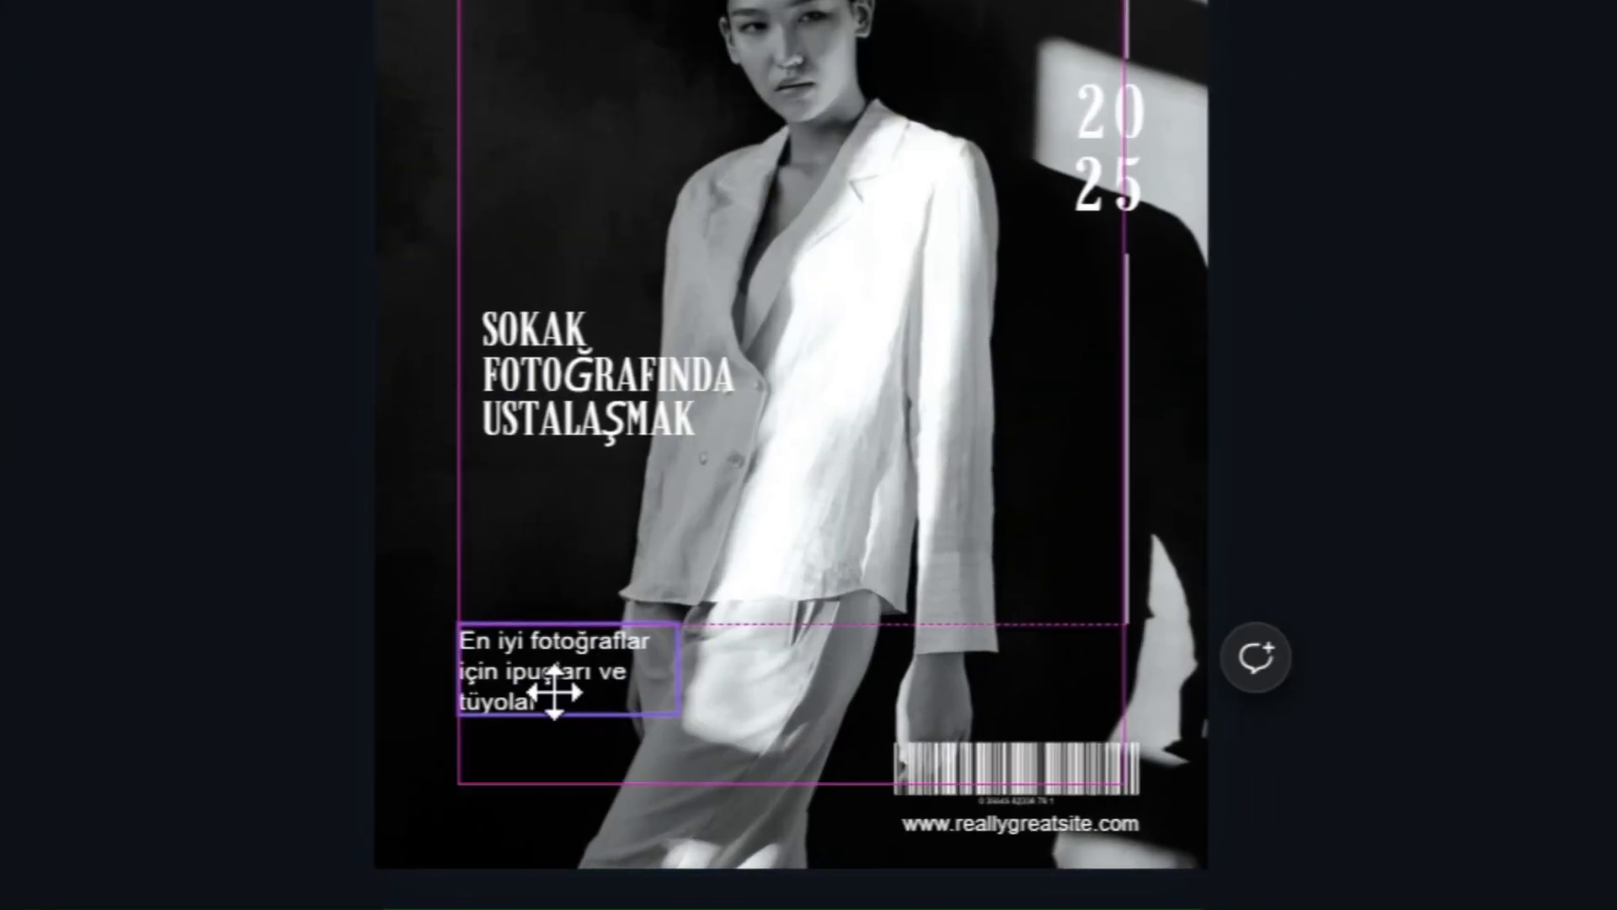
left_click(890, 560)
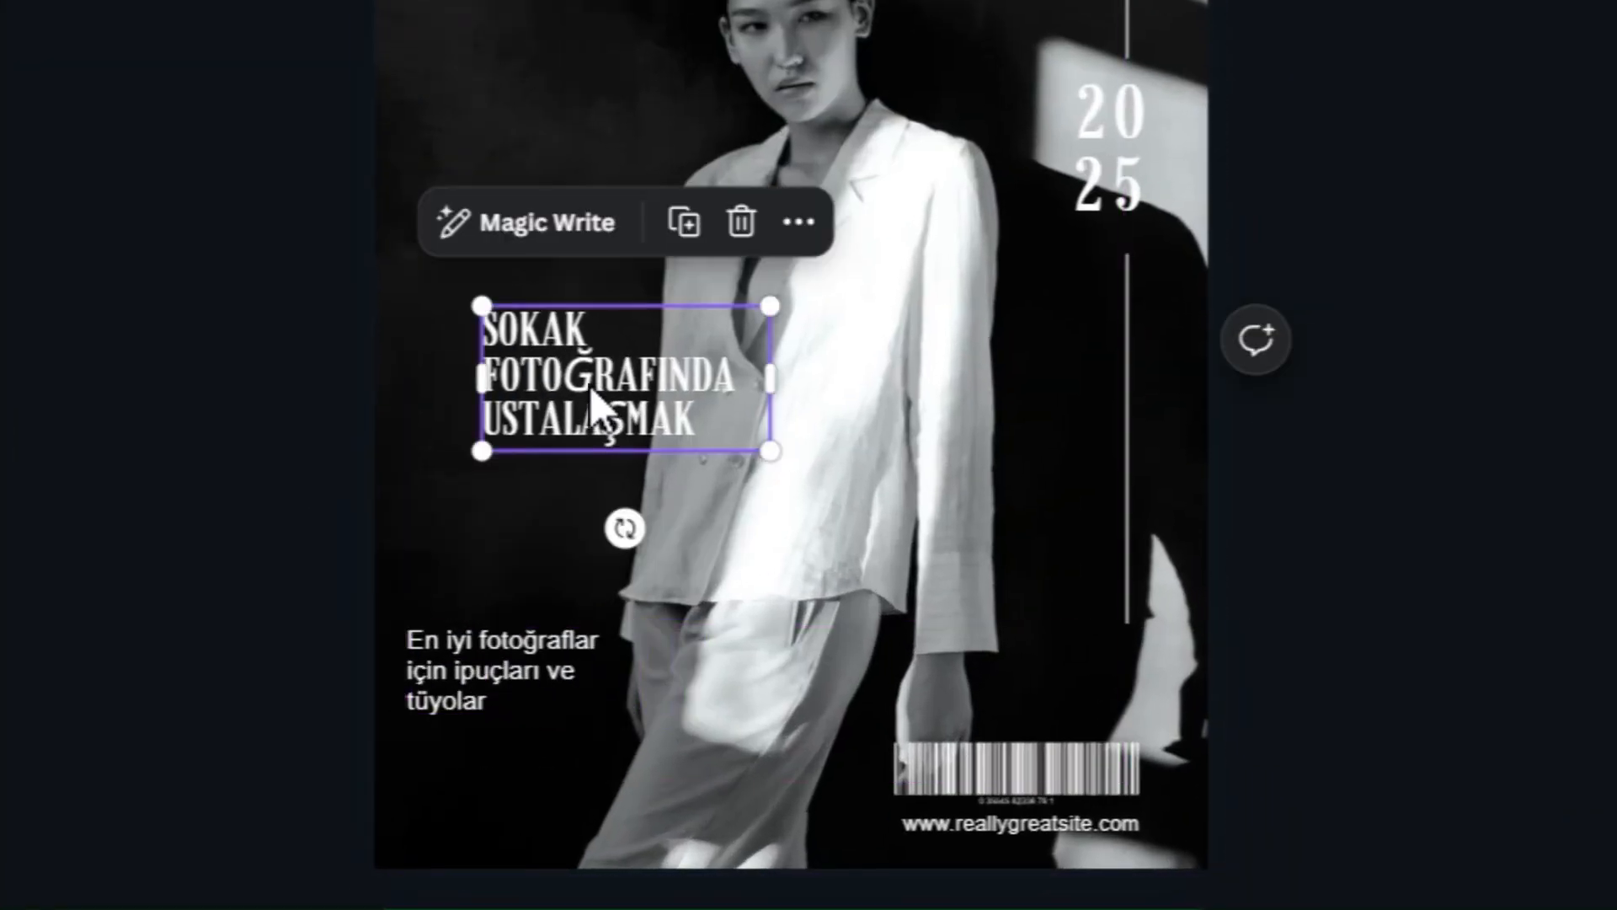
double_click(1110, 151)
type("2024")
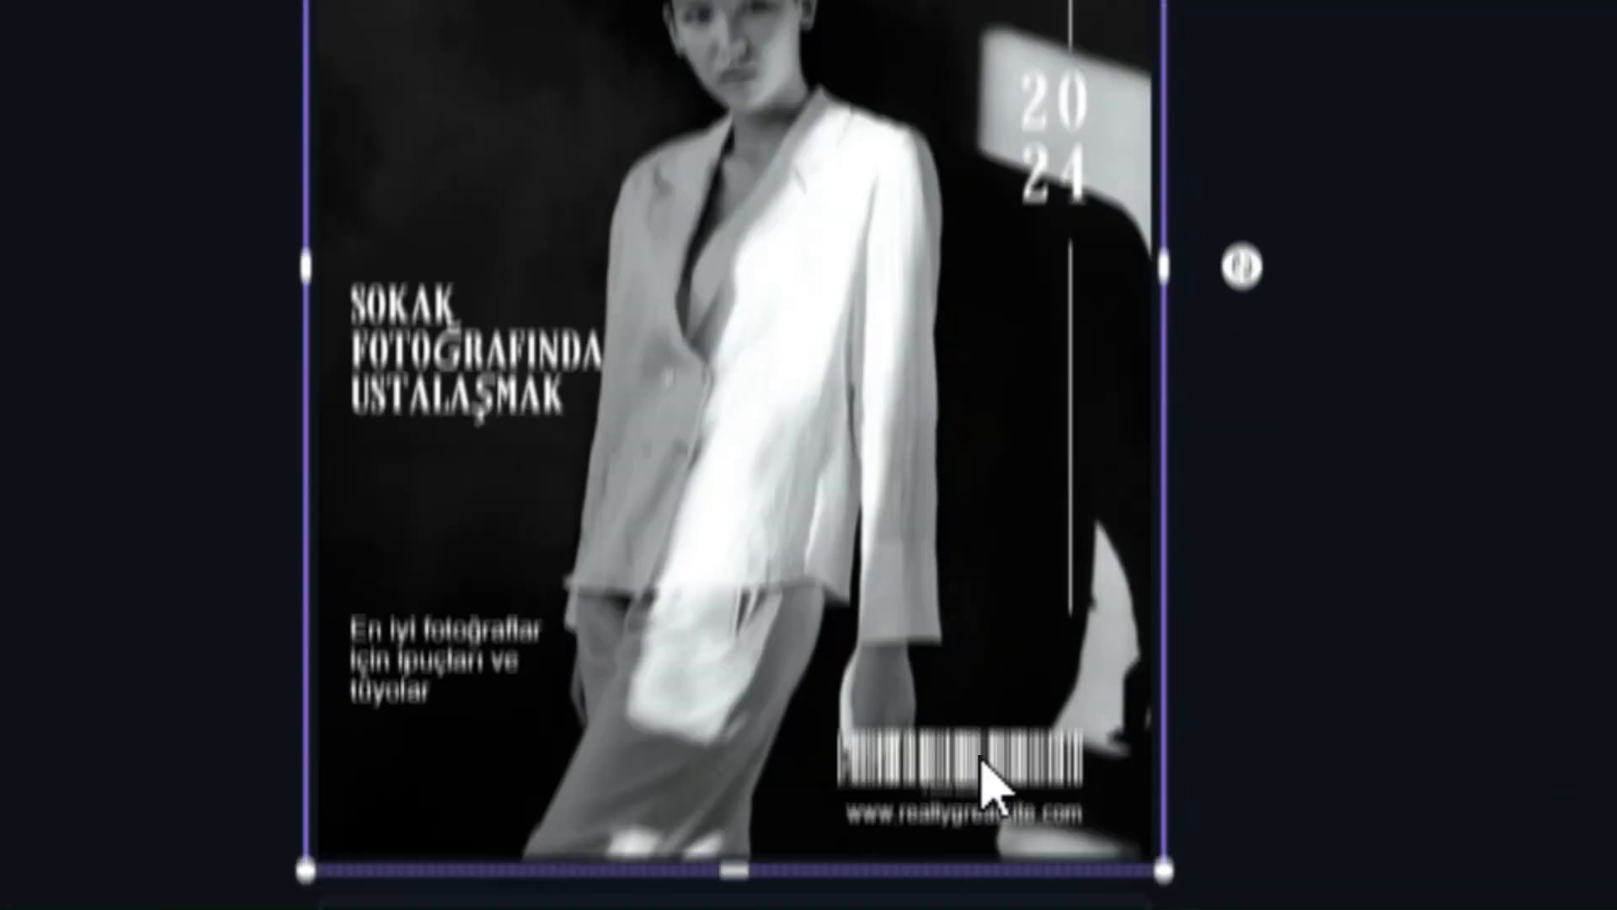
double_click(975, 810)
type("www.sokakta.com")
left_click(786, 321)
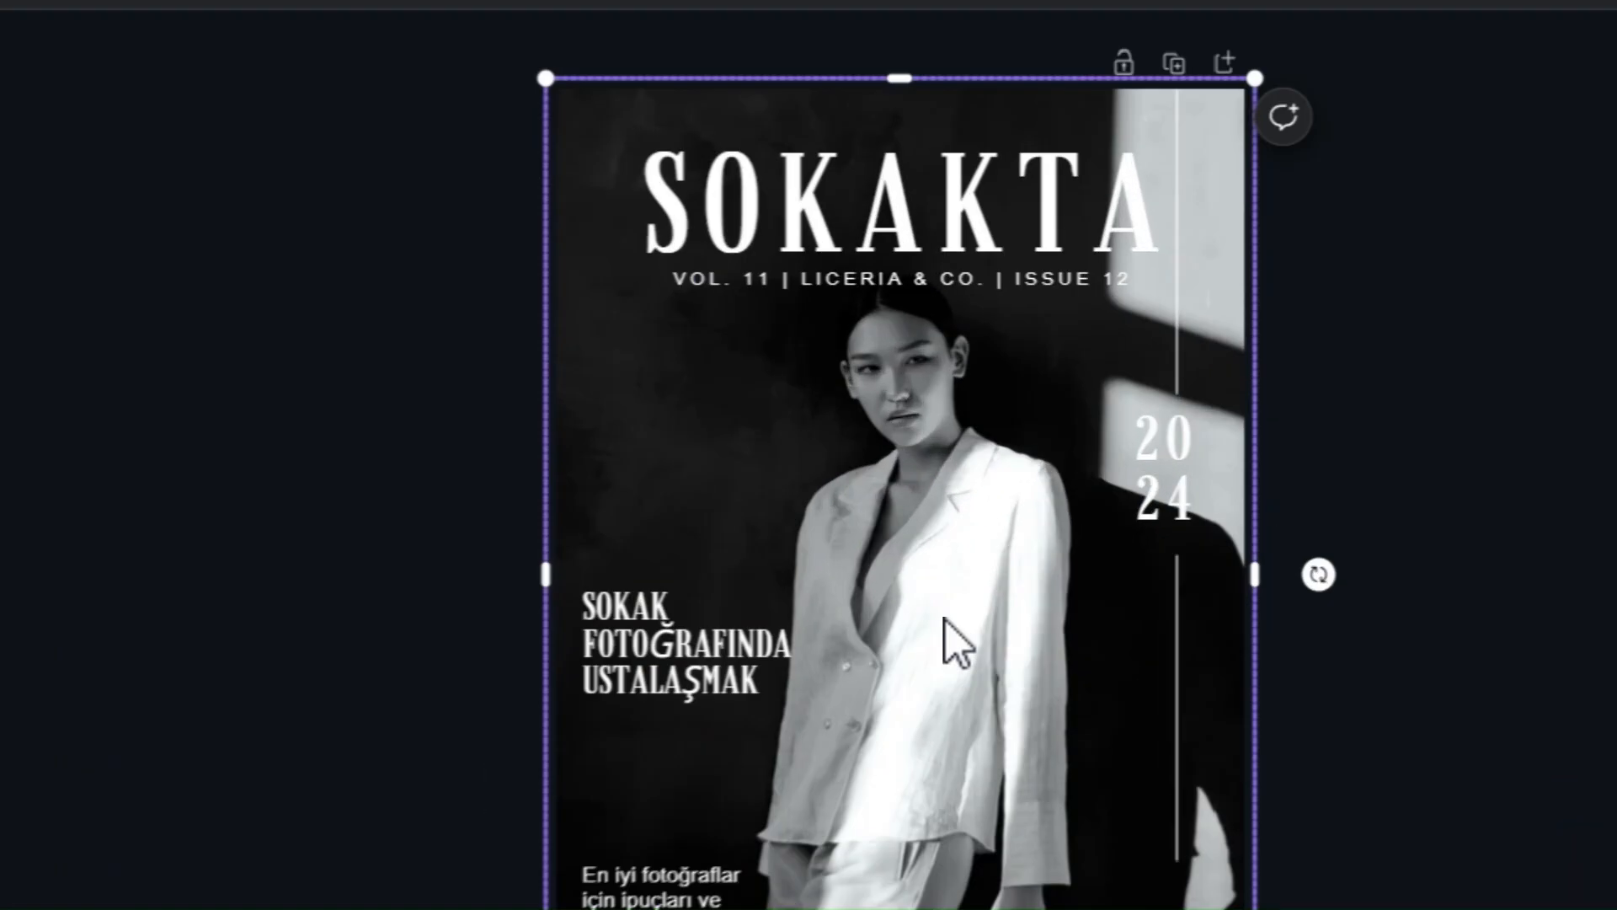
Replace "LICERIA & CO." in the volume and issue line under the cover title with "EKINOKS"
left_click(758, 281)
left_click(762, 281)
left_click_drag(795, 278, 994, 278)
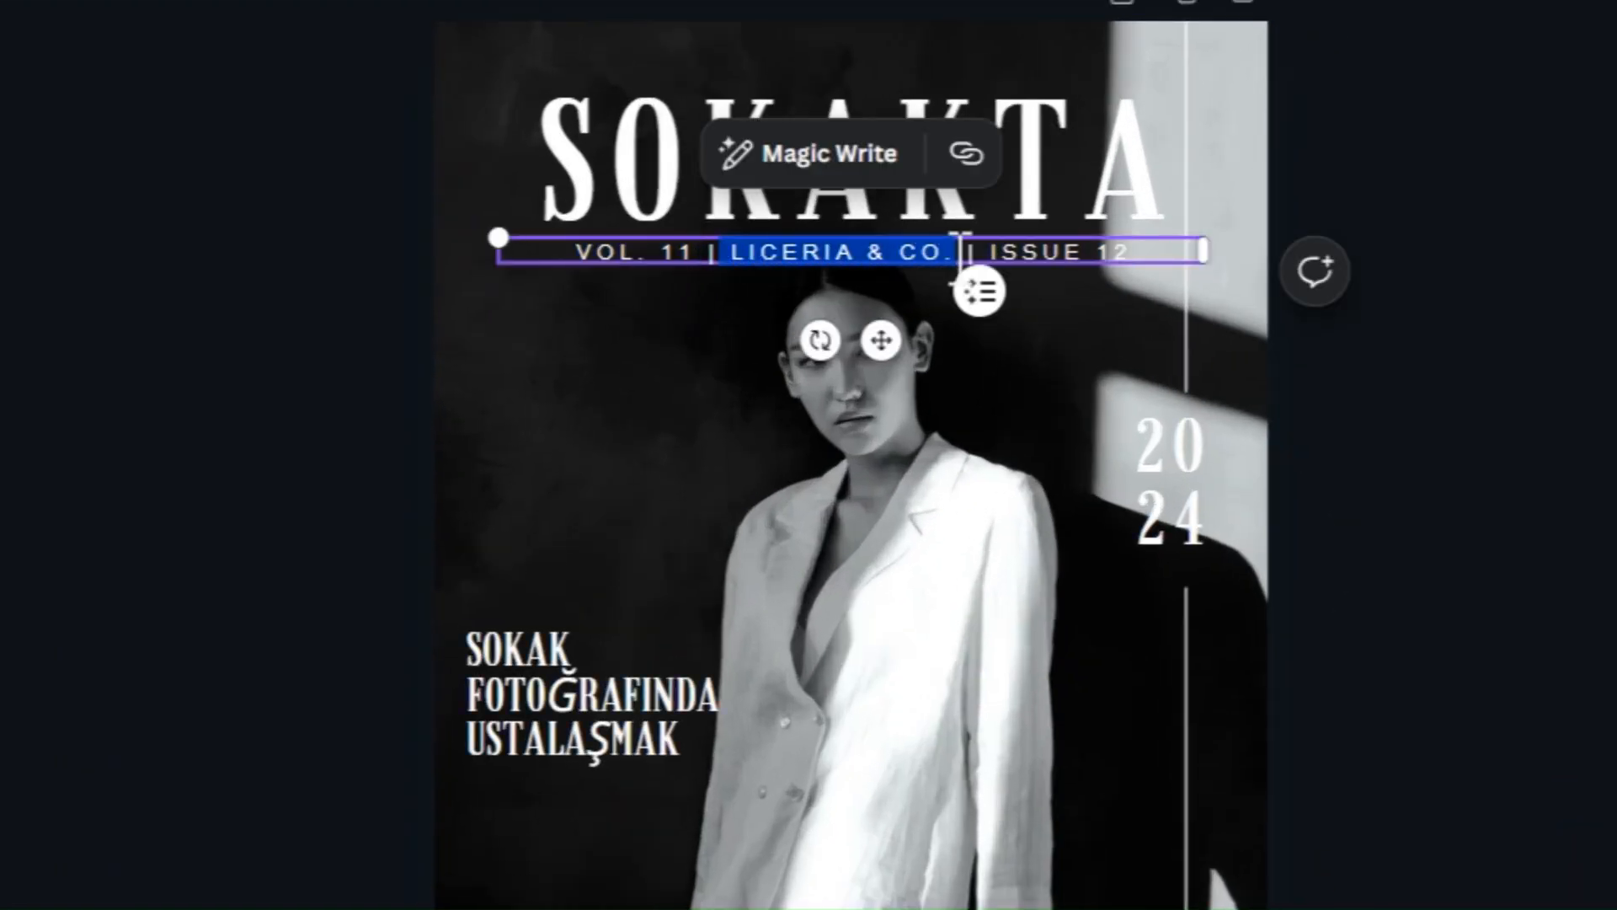
type("EKINOKS")
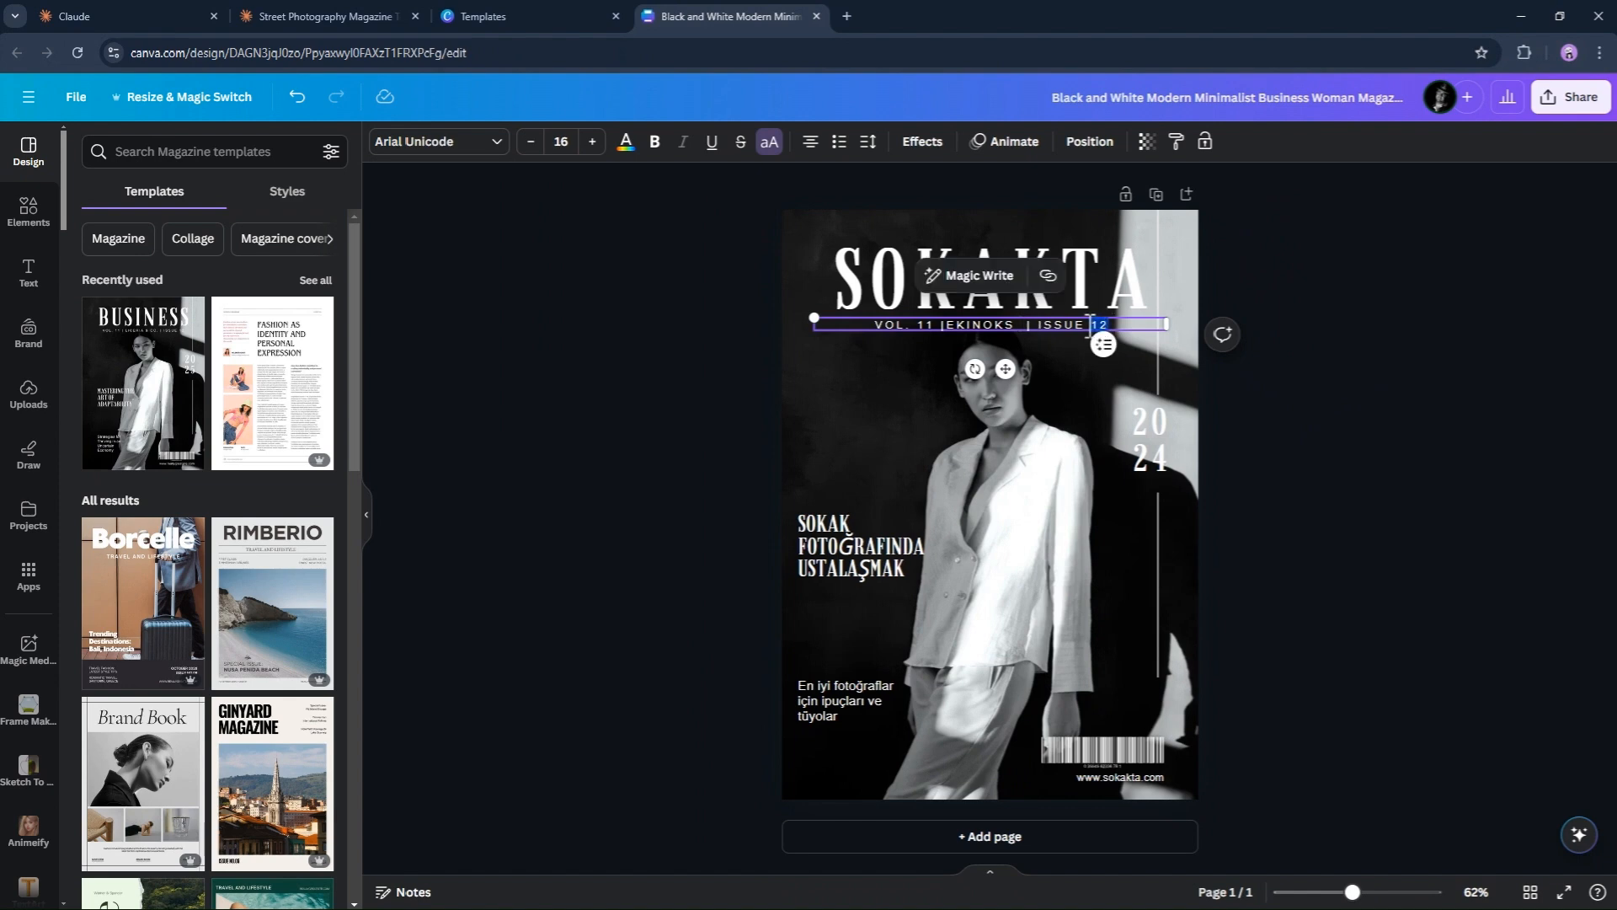
left_click(1100, 377)
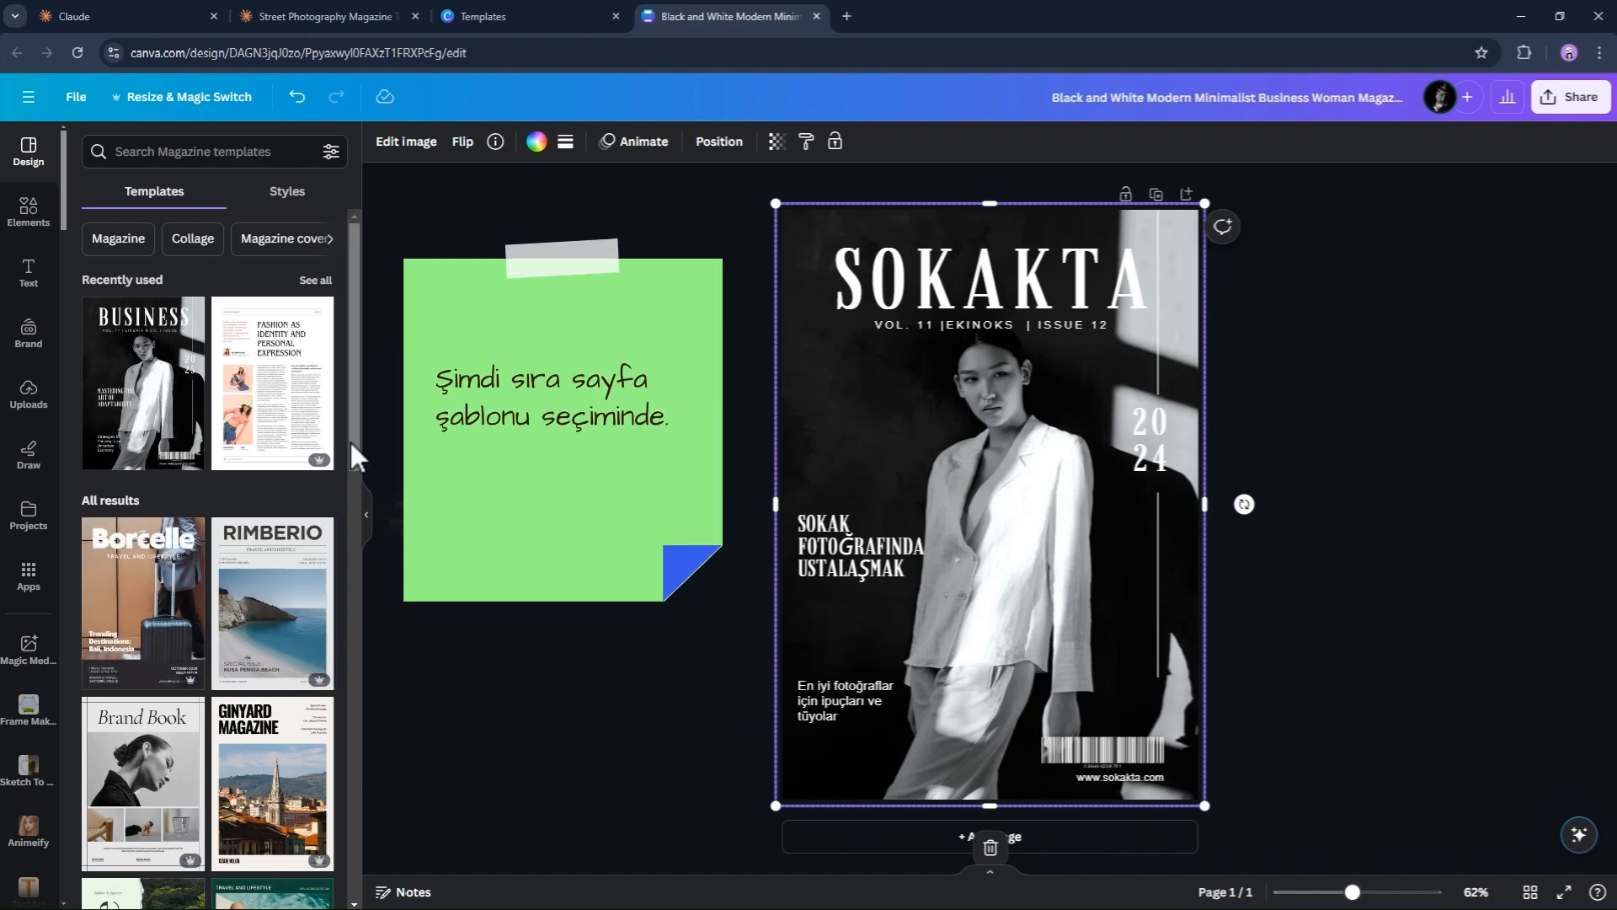
Find the Pink and White Classic Minimalist Fashion Magazine Article Page among the templates and add it as a new page
left_click_drag(350, 442, 351, 780)
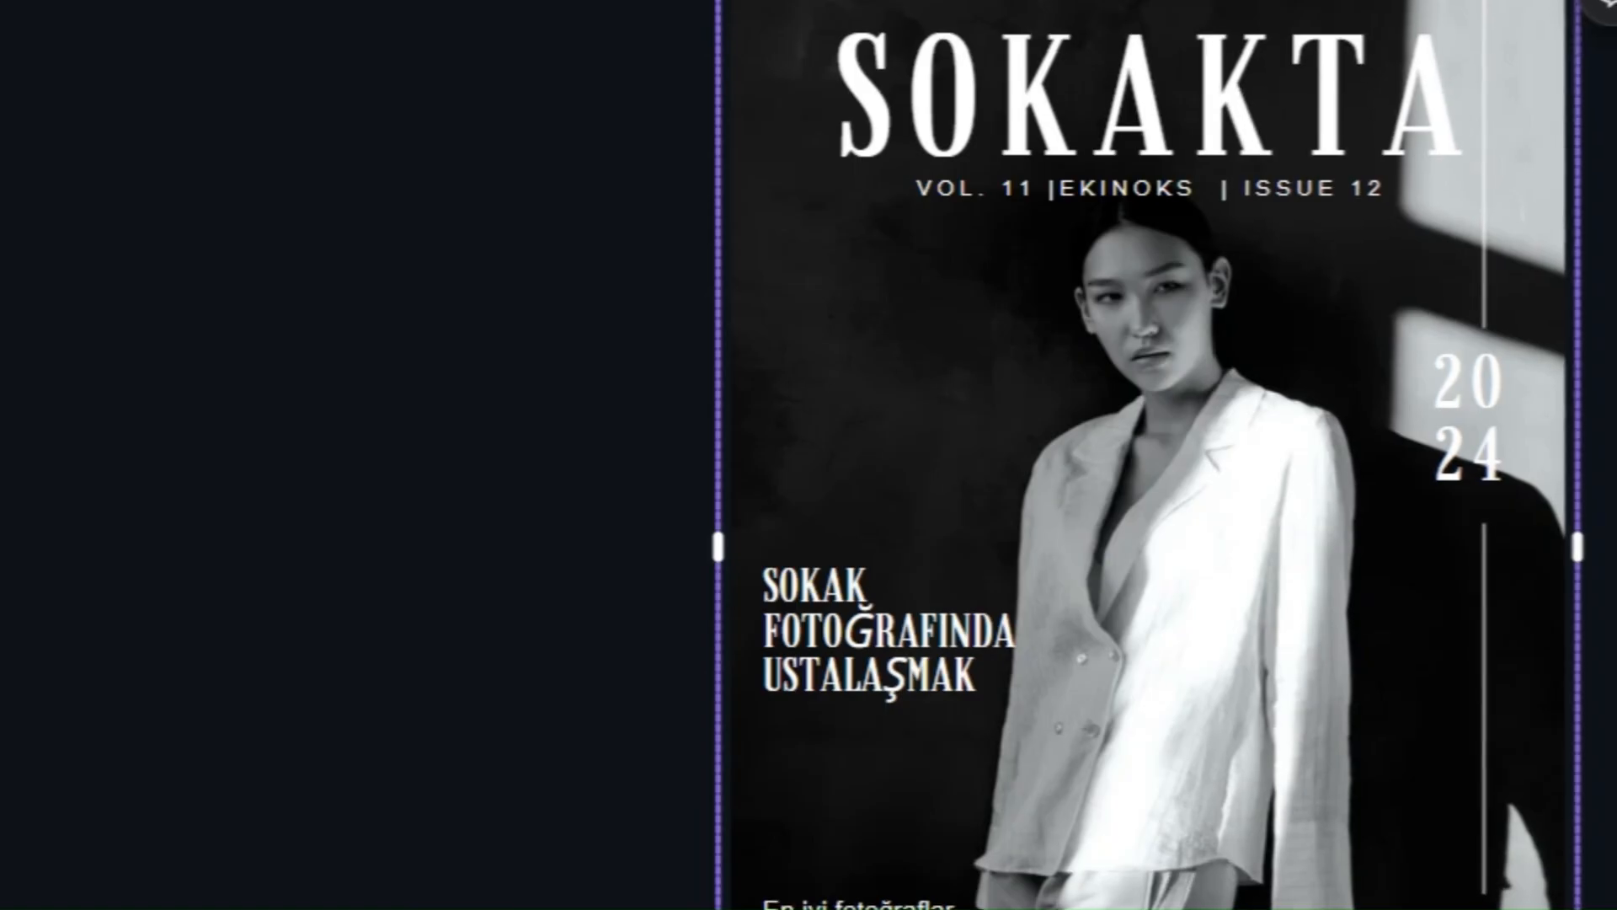
left_click(389, 619)
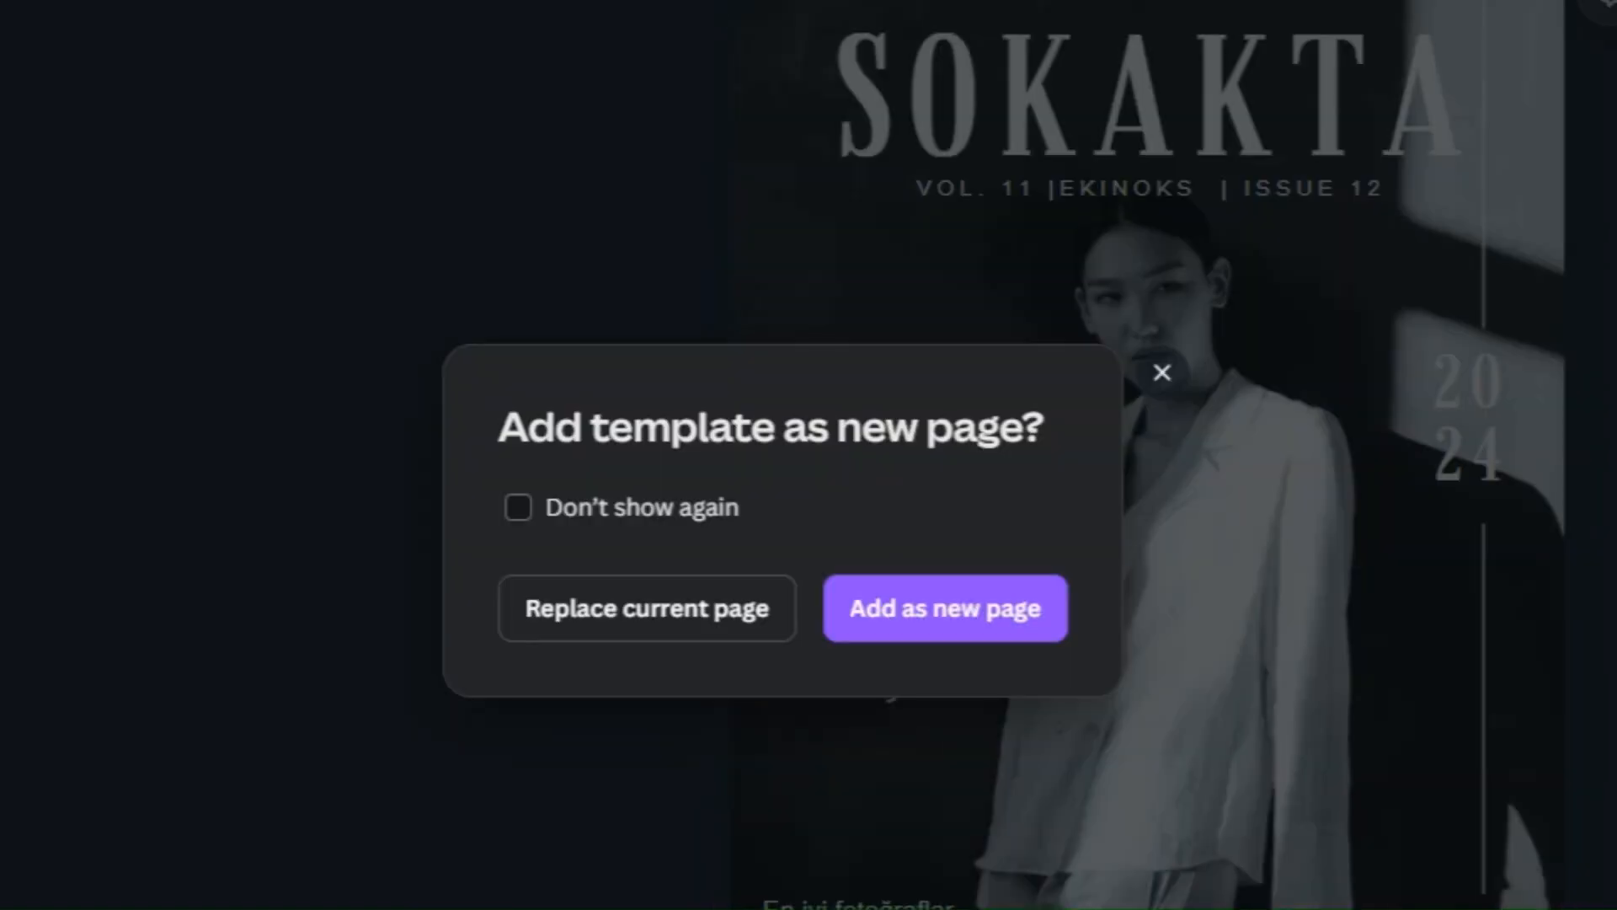
left_click(1018, 628)
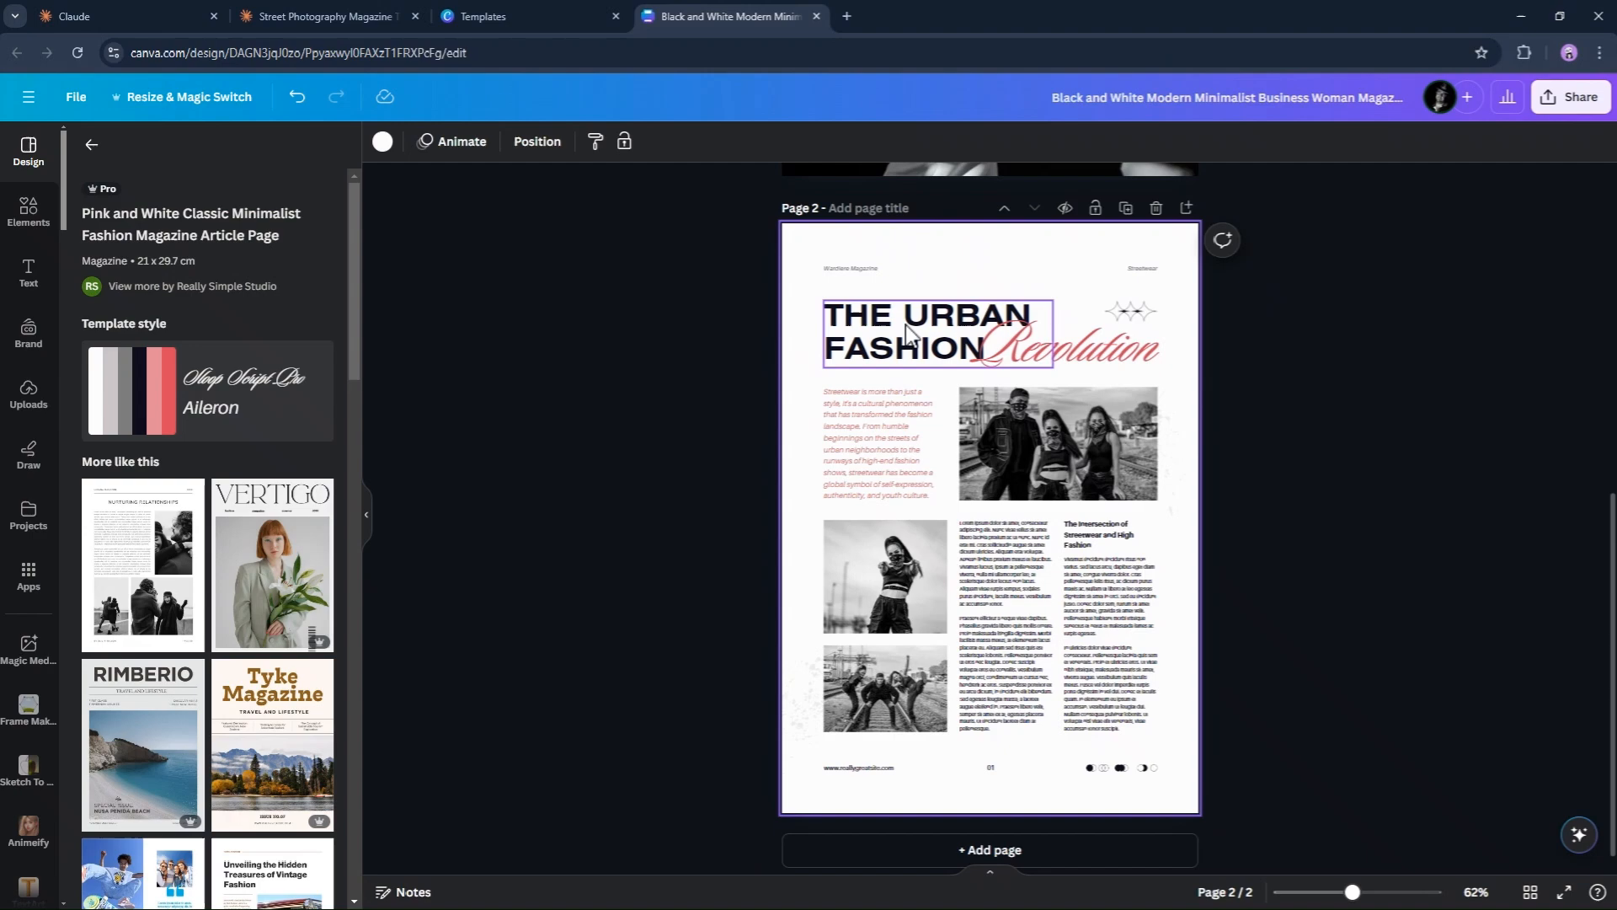
Copy the first topic title from the Claude chat and use it to replace the page 2 heading "THE URBAN FASHION" in Canva
left_click(906, 331)
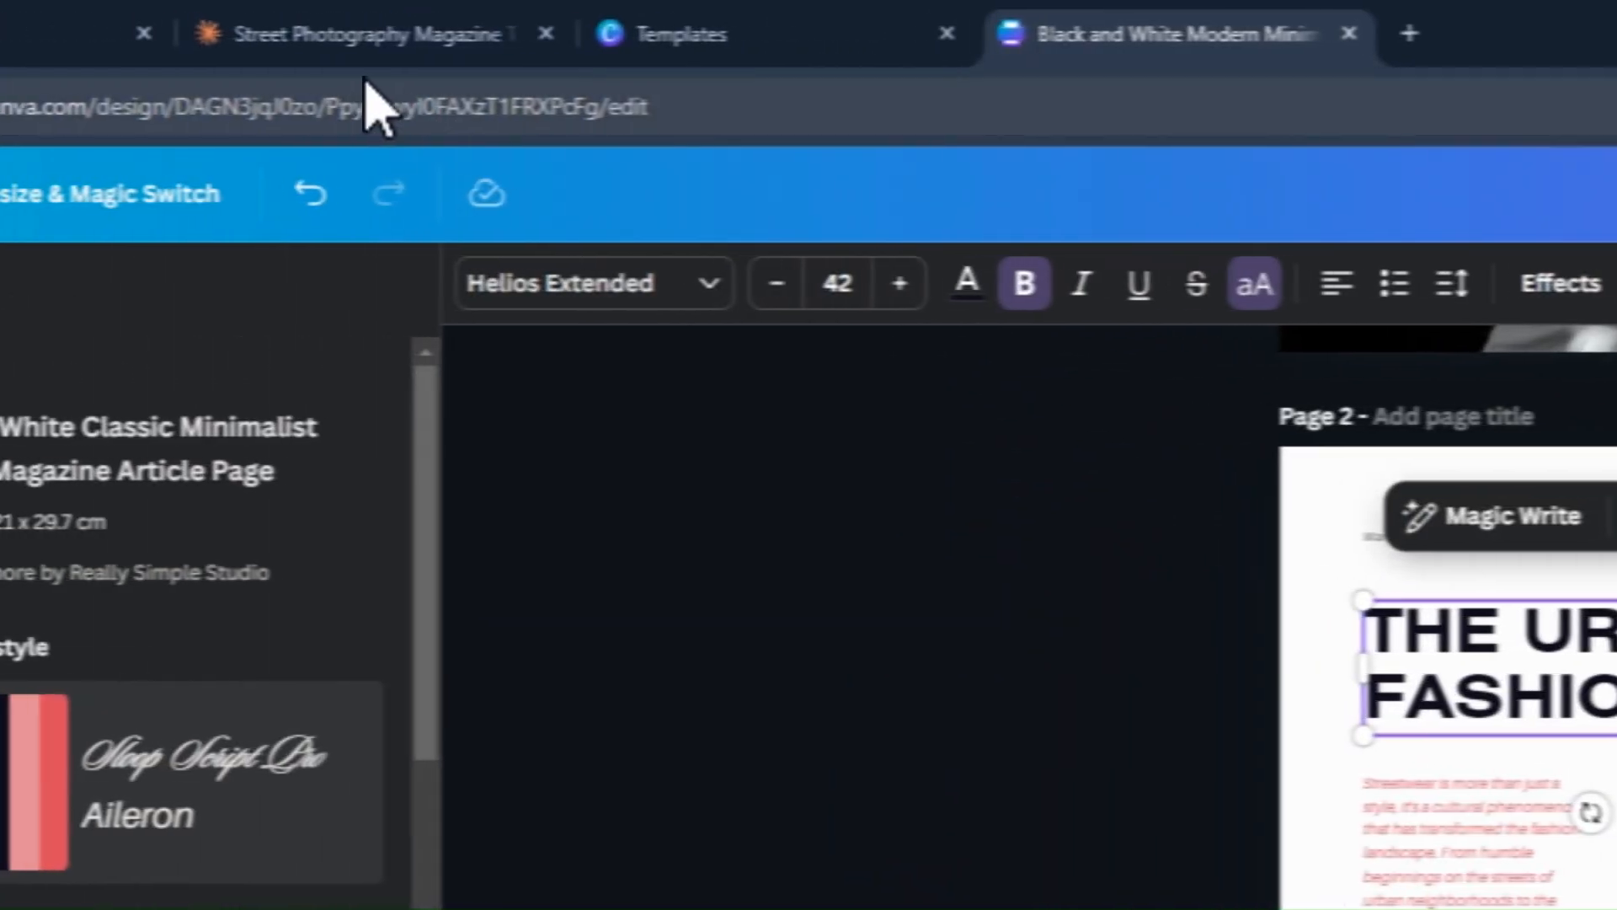
left_click(469, 25)
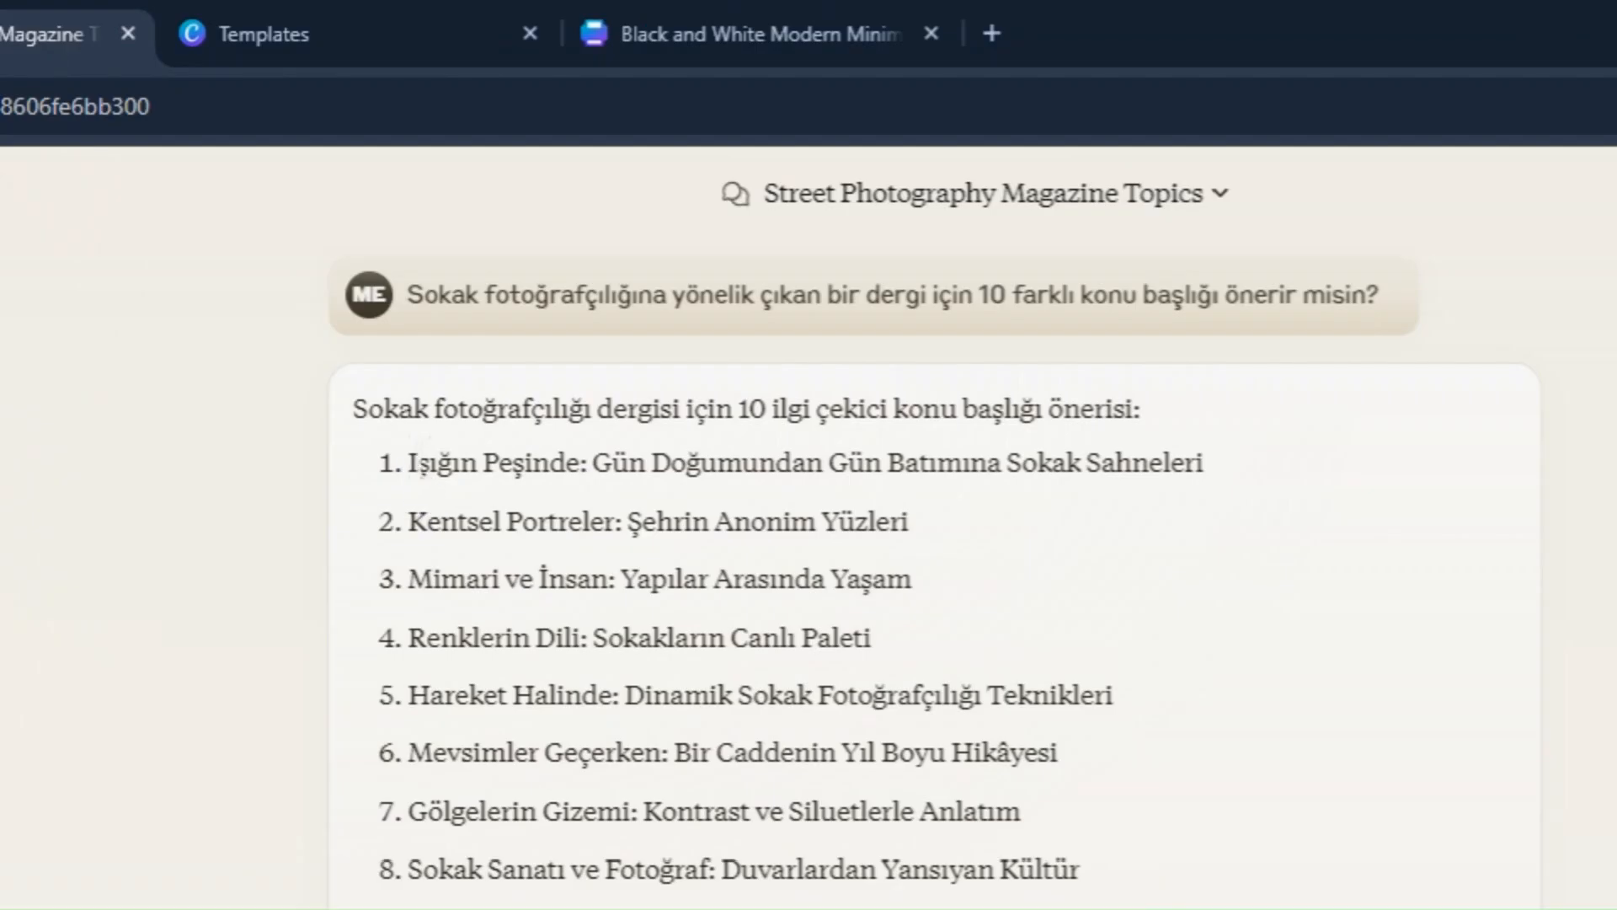
left_click_drag(407, 462, 1242, 463)
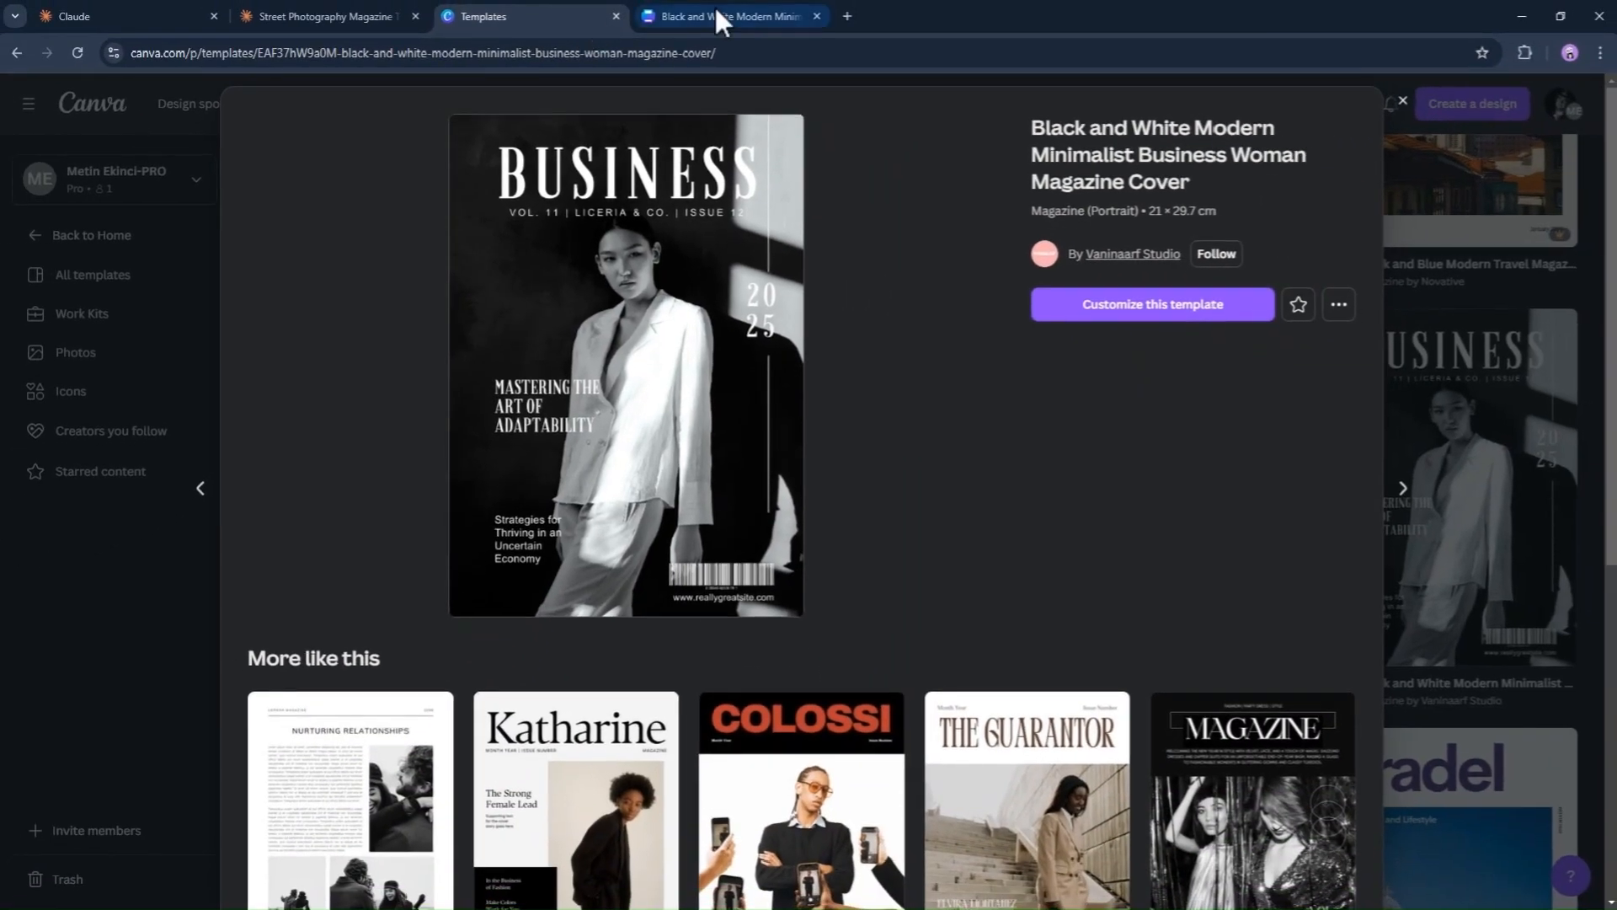
left_click(723, 16)
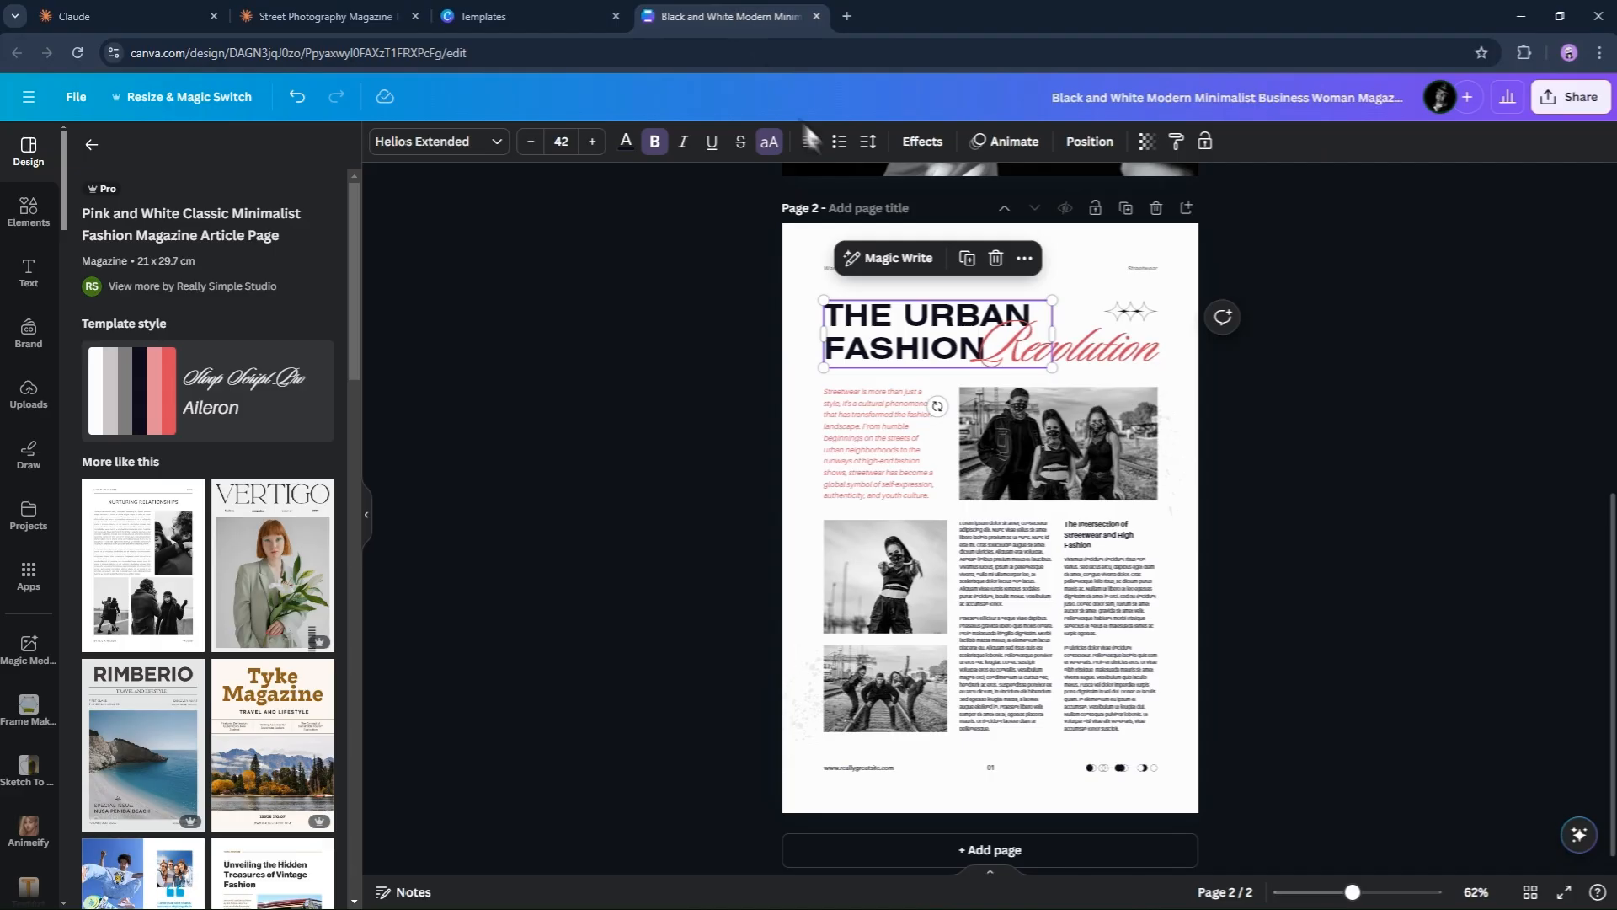
double_click(889, 320)
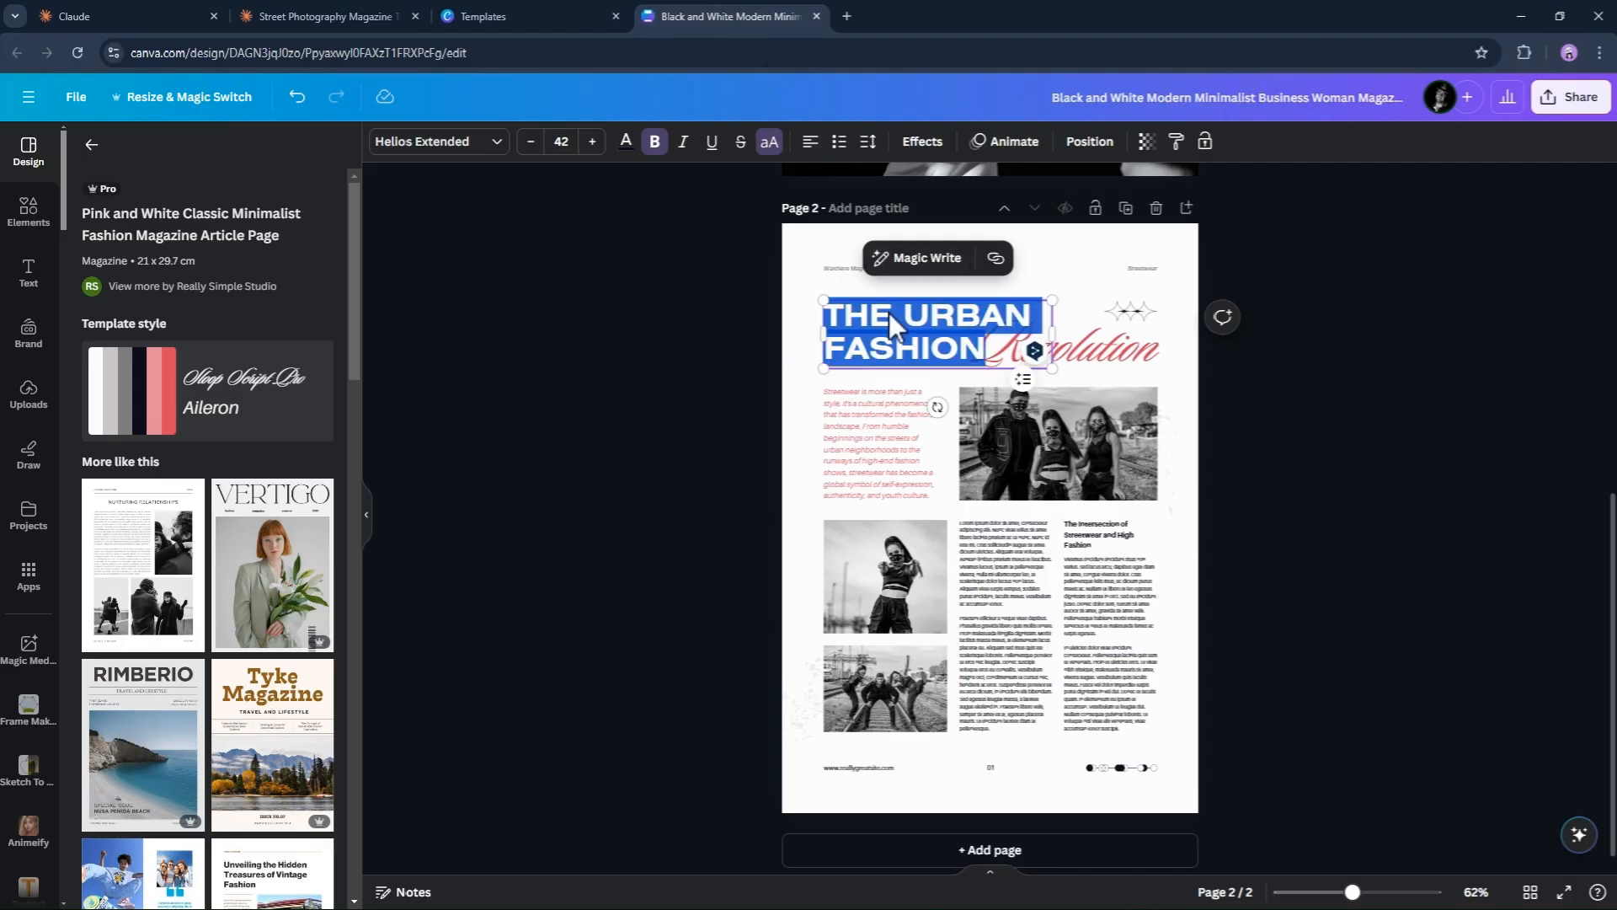
type("IŞIĞIN PEŞINDE: GÜN DOĞUMUNDAN GÜN BATIMINA SOKAK SAHNELERI")
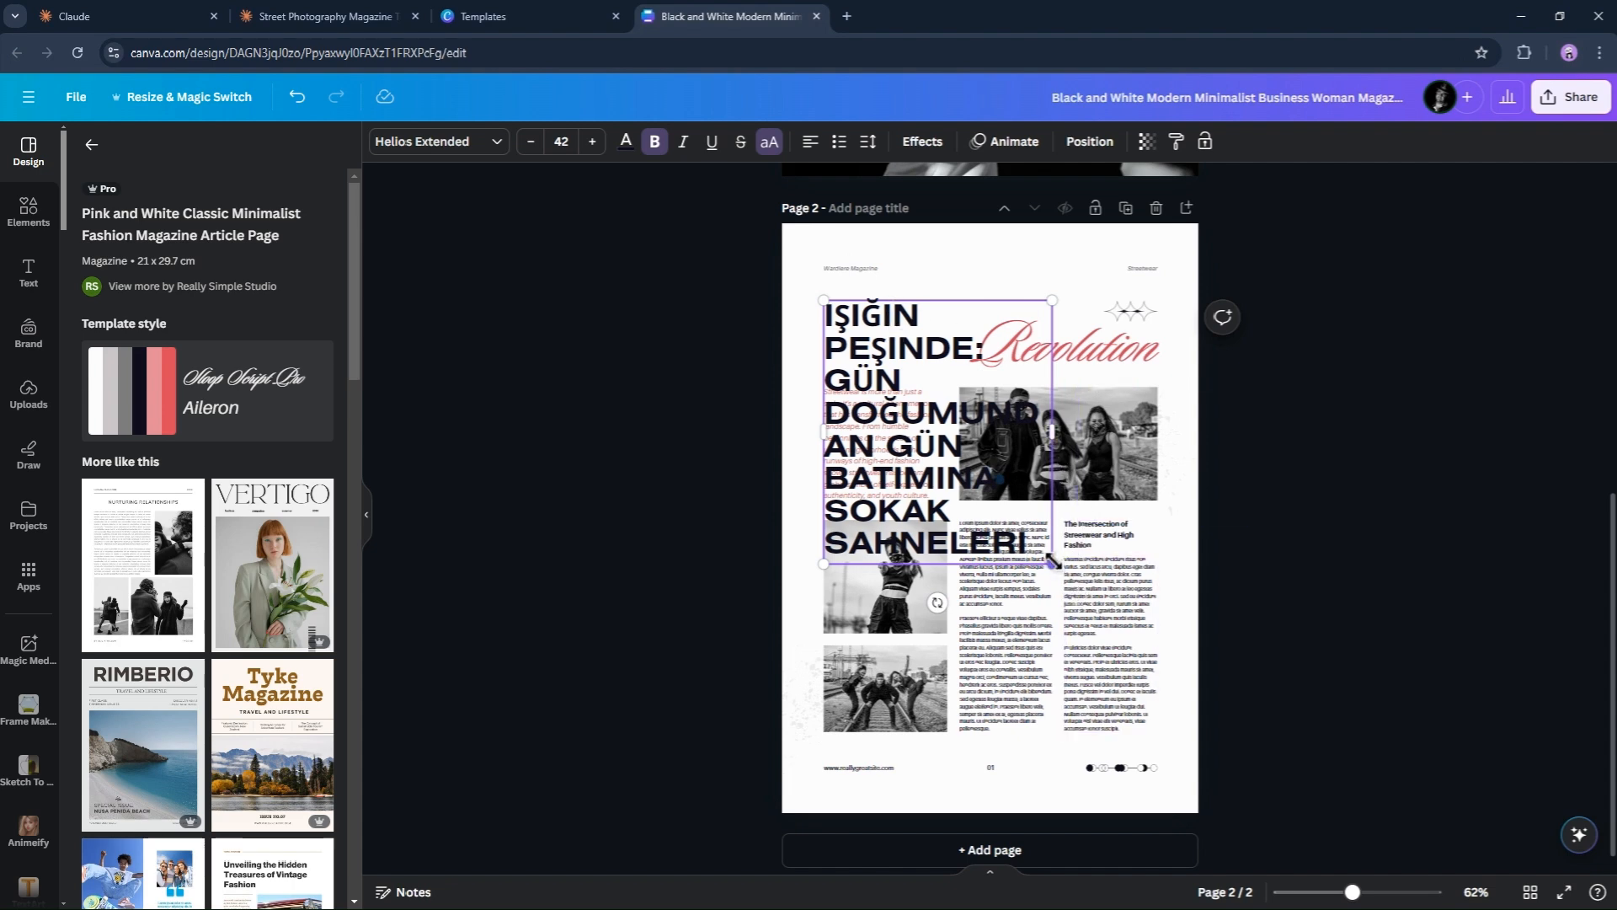
Scale the page 2 heading down and widen its text box so it fits above the intro paragraph, beside the script title
left_click_drag(1052, 559, 952, 334)
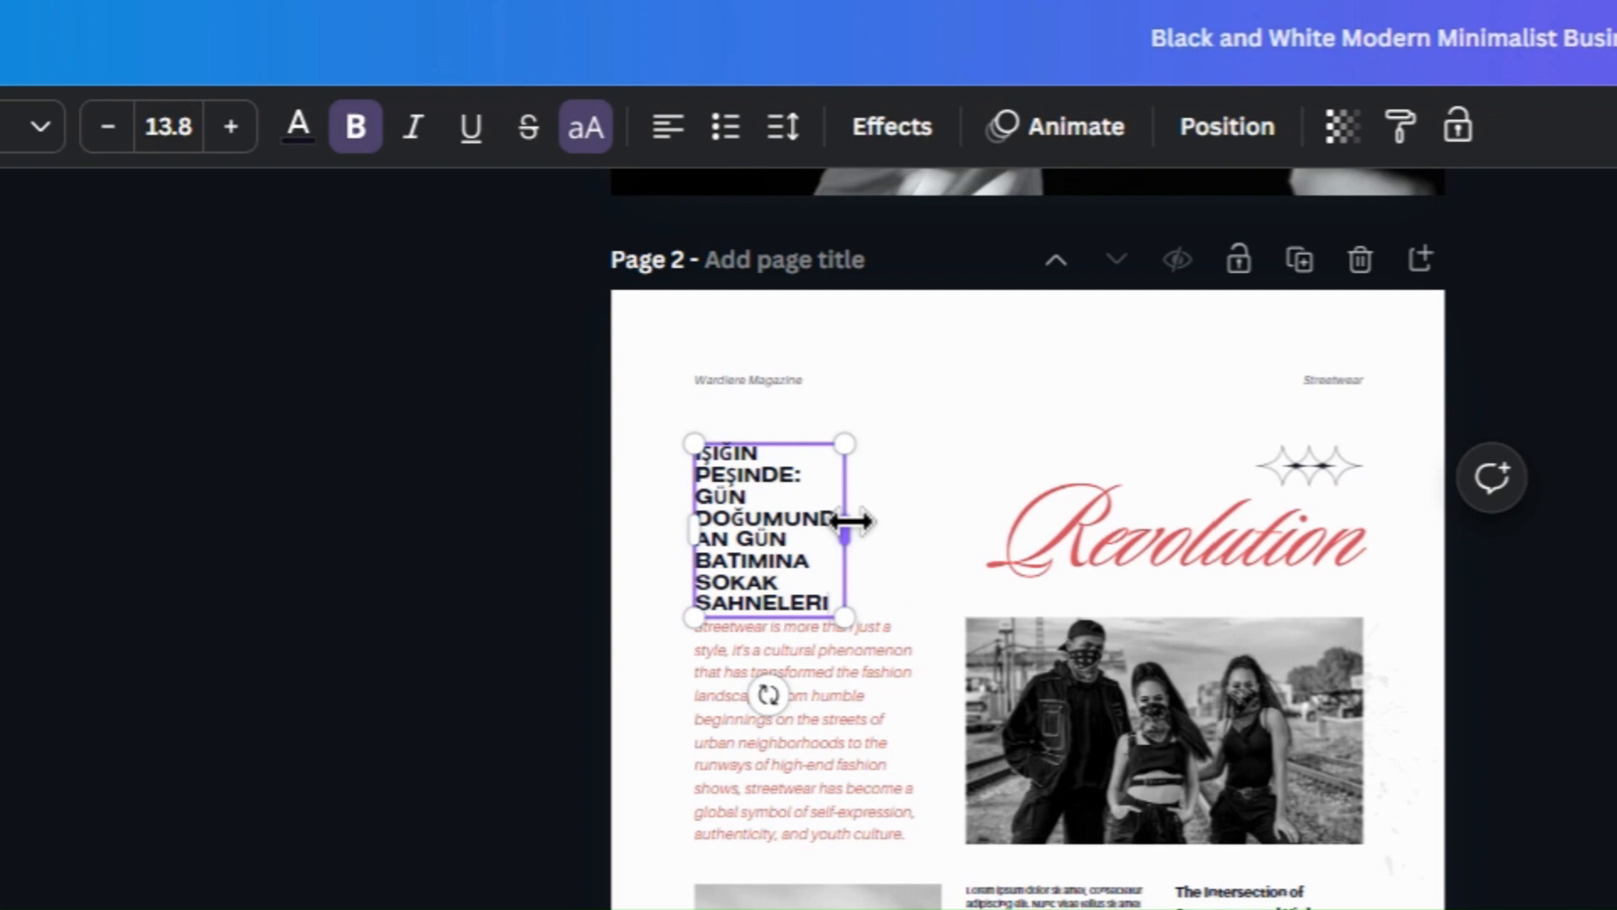
left_click_drag(851, 521, 926, 530)
left_click_drag(684, 430, 655, 401)
Replace the "Wardiere Magazine" page header with "SOKAKTA FOTOĞRAF DERGİSİ" and delete the "Streetwear" header
double_click(745, 384)
type("SOKAKTA")
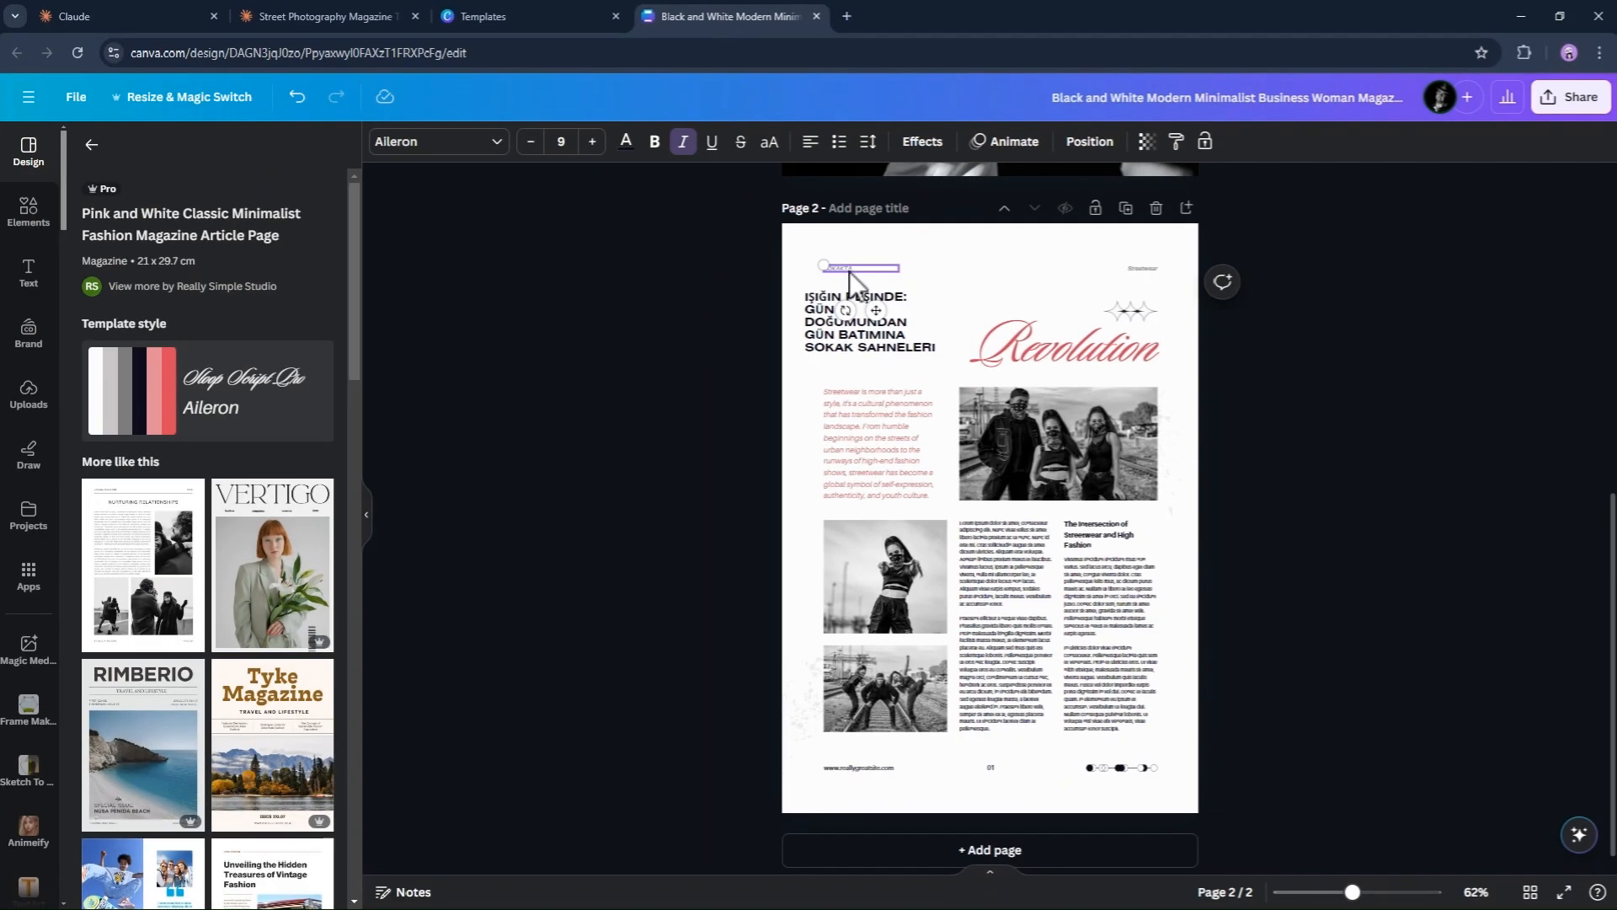
type(" FOTOĞRAF DERGİSİ")
left_click(1143, 271)
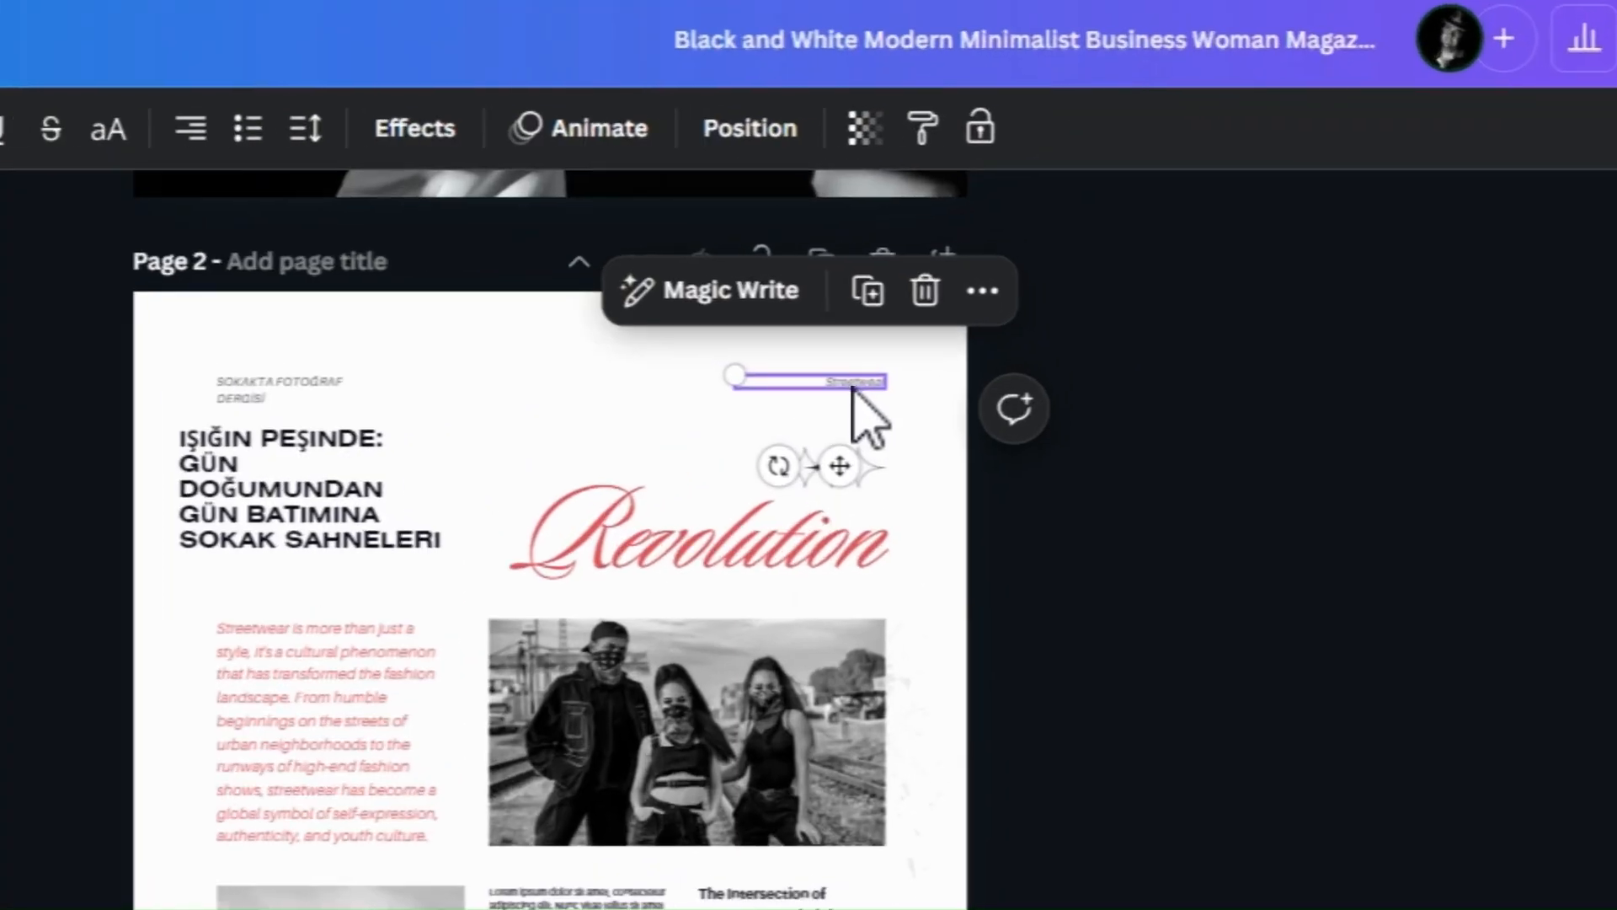
key("Delete")
Replace the script title "Revolution" with "ışık herşeydir" at font size 85 in violet
double_click(751, 541)
type("ışık her")
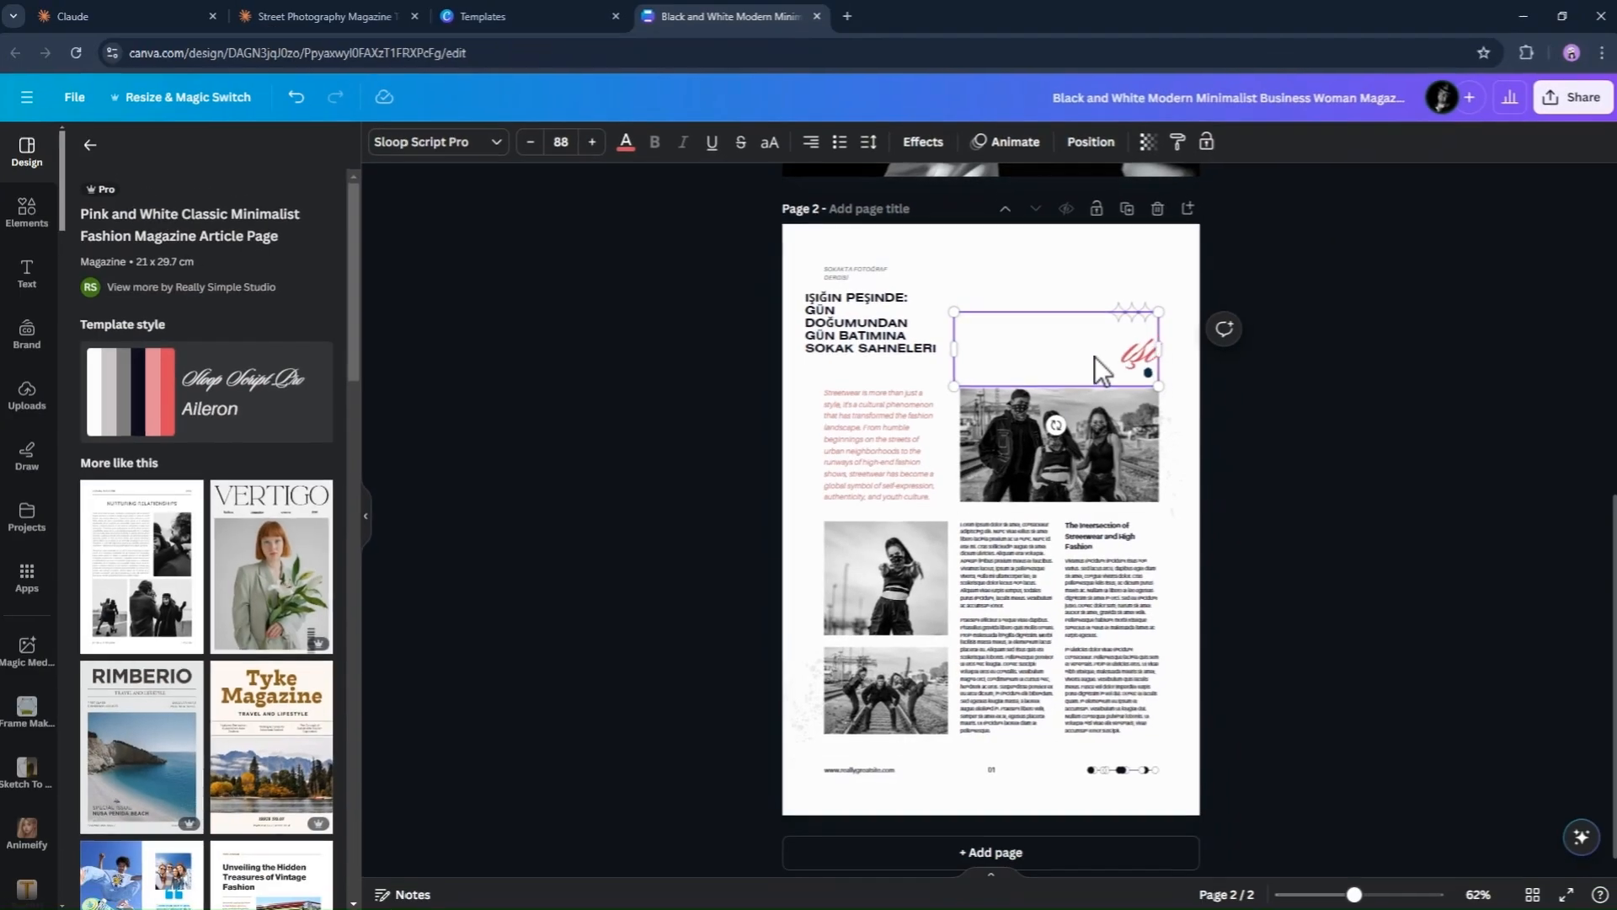
type("şeydir")
left_click(532, 141)
left_click(533, 142)
left_click(533, 141)
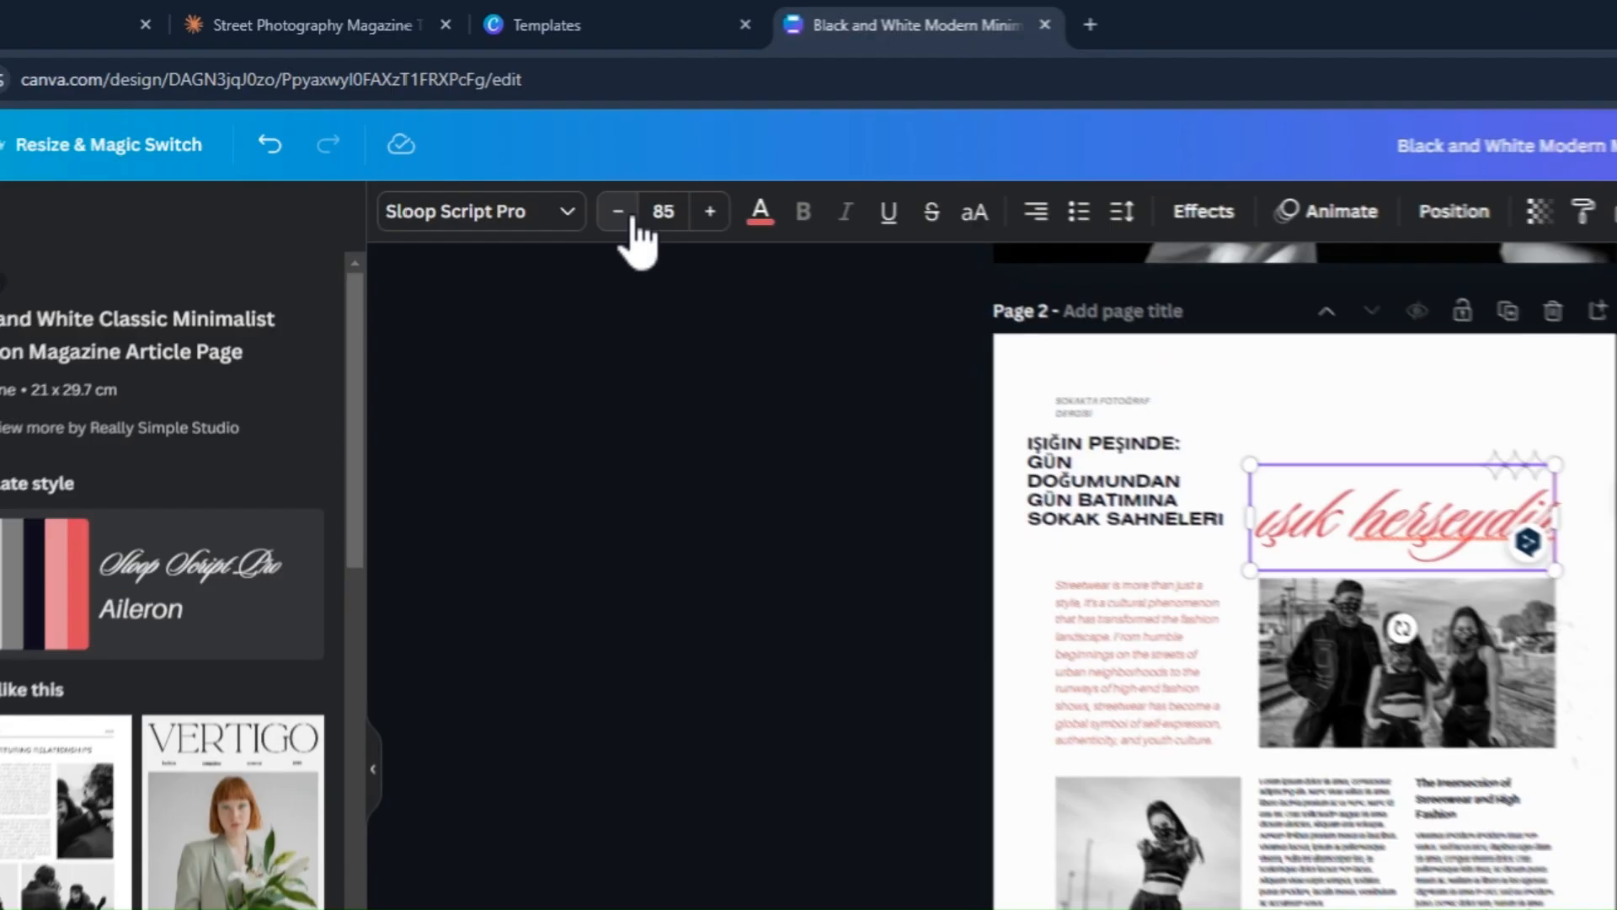
left_click(626, 142)
left_click(320, 721)
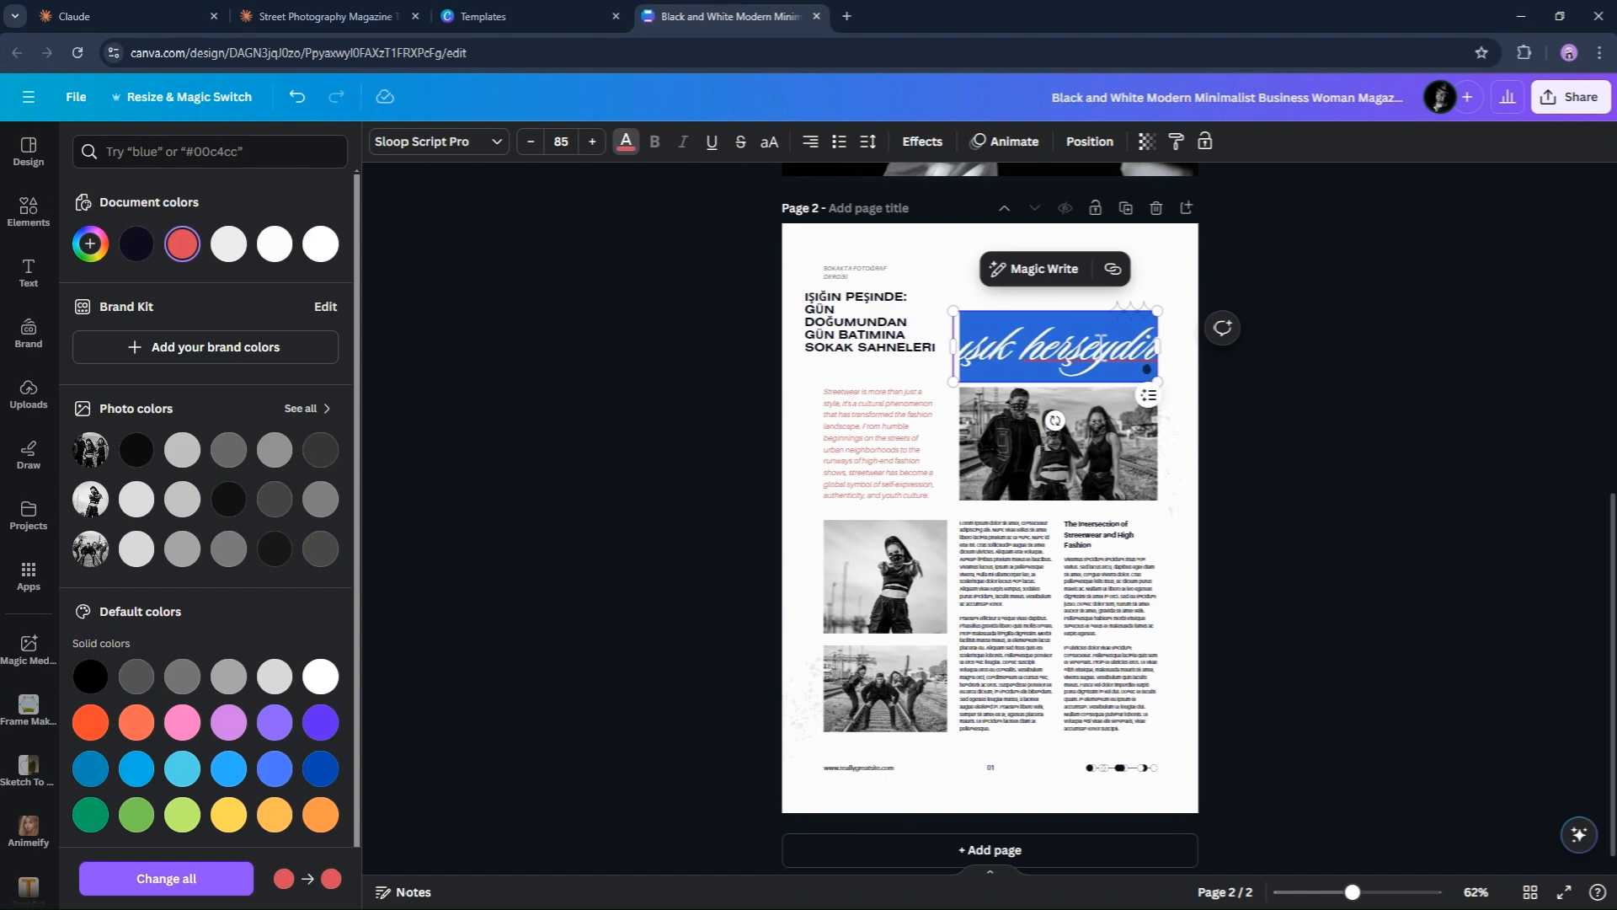
Replace the red intro paragraph on page 2 with the sentence starting "Sabah ışığının yumuşak" copied from Claude's first topic description
left_click(915, 455)
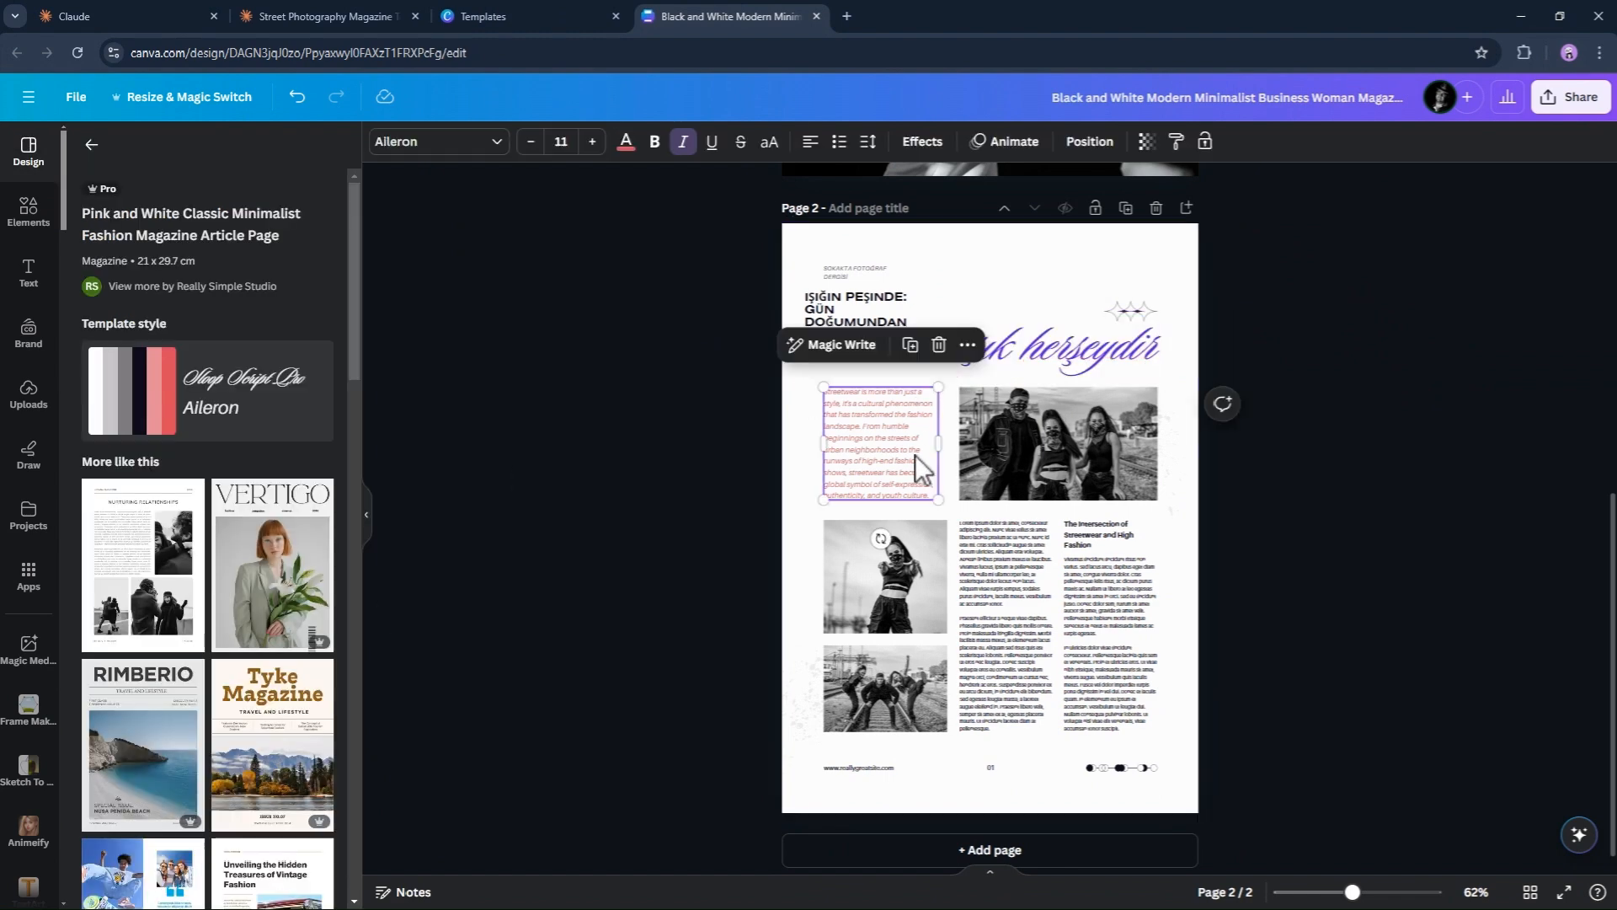
left_click(366, 12)
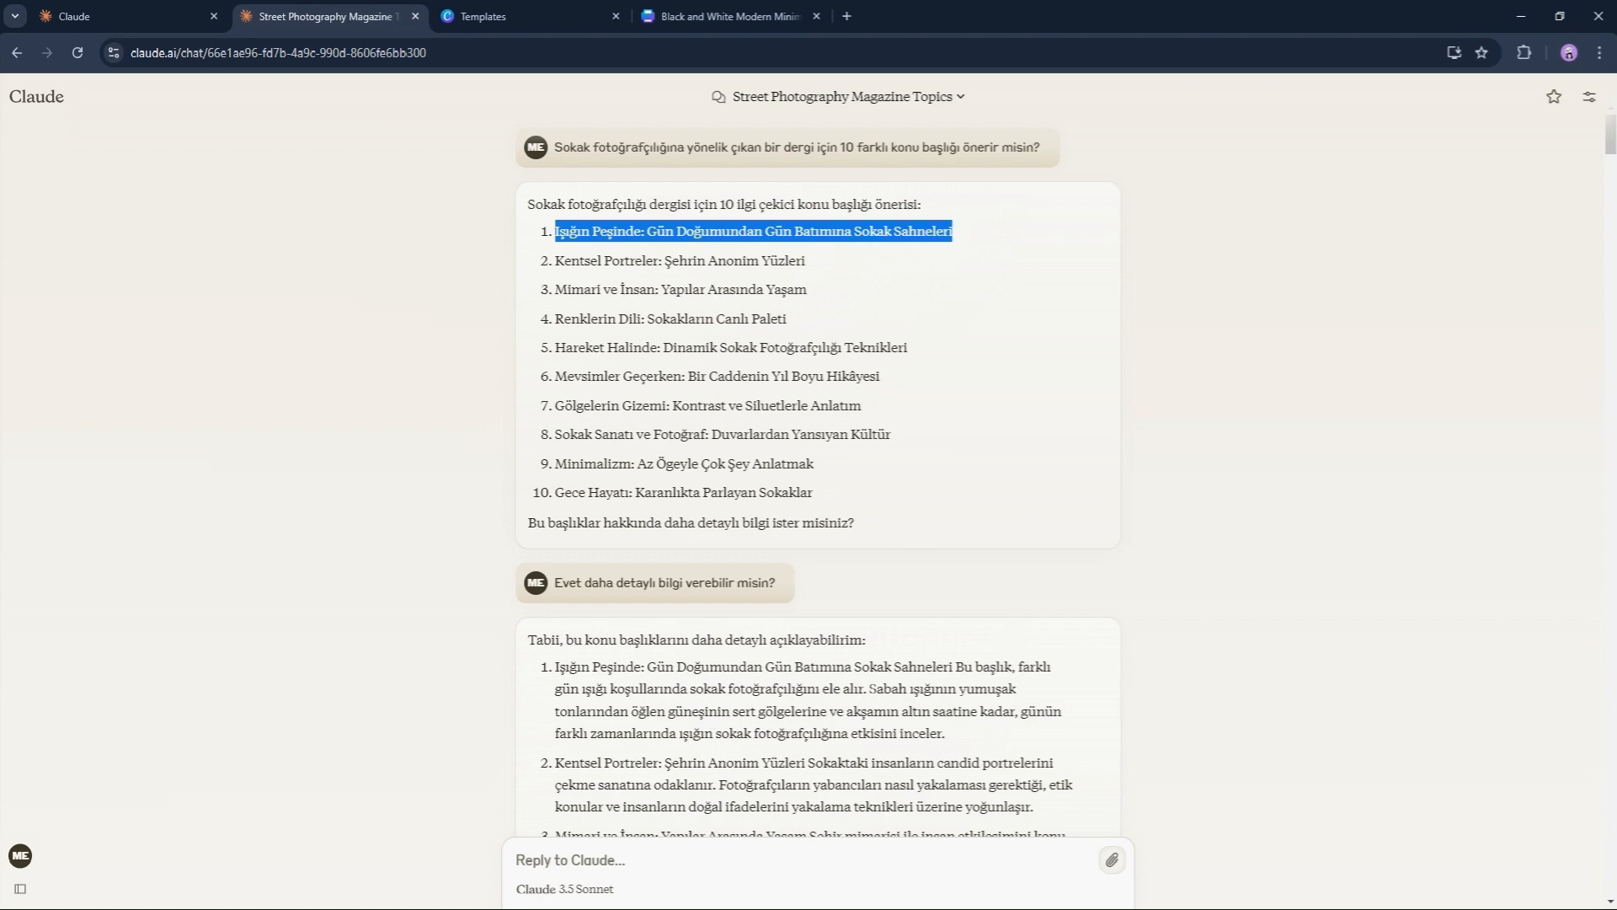
left_click_drag(870, 688, 893, 733)
key("ctrl+c")
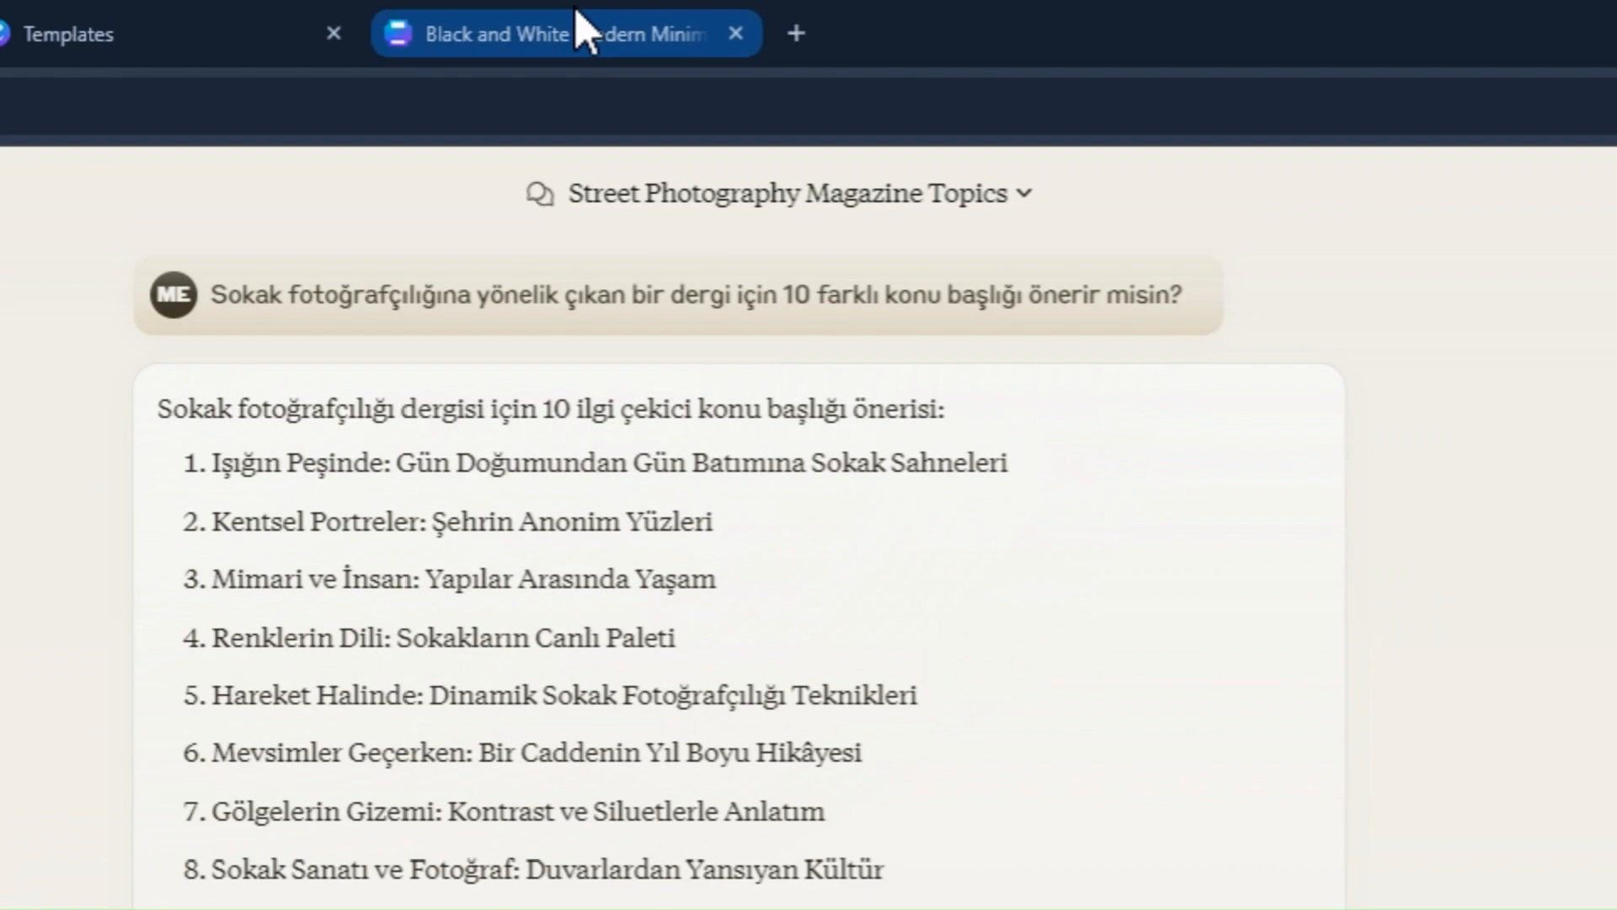
left_click(739, 16)
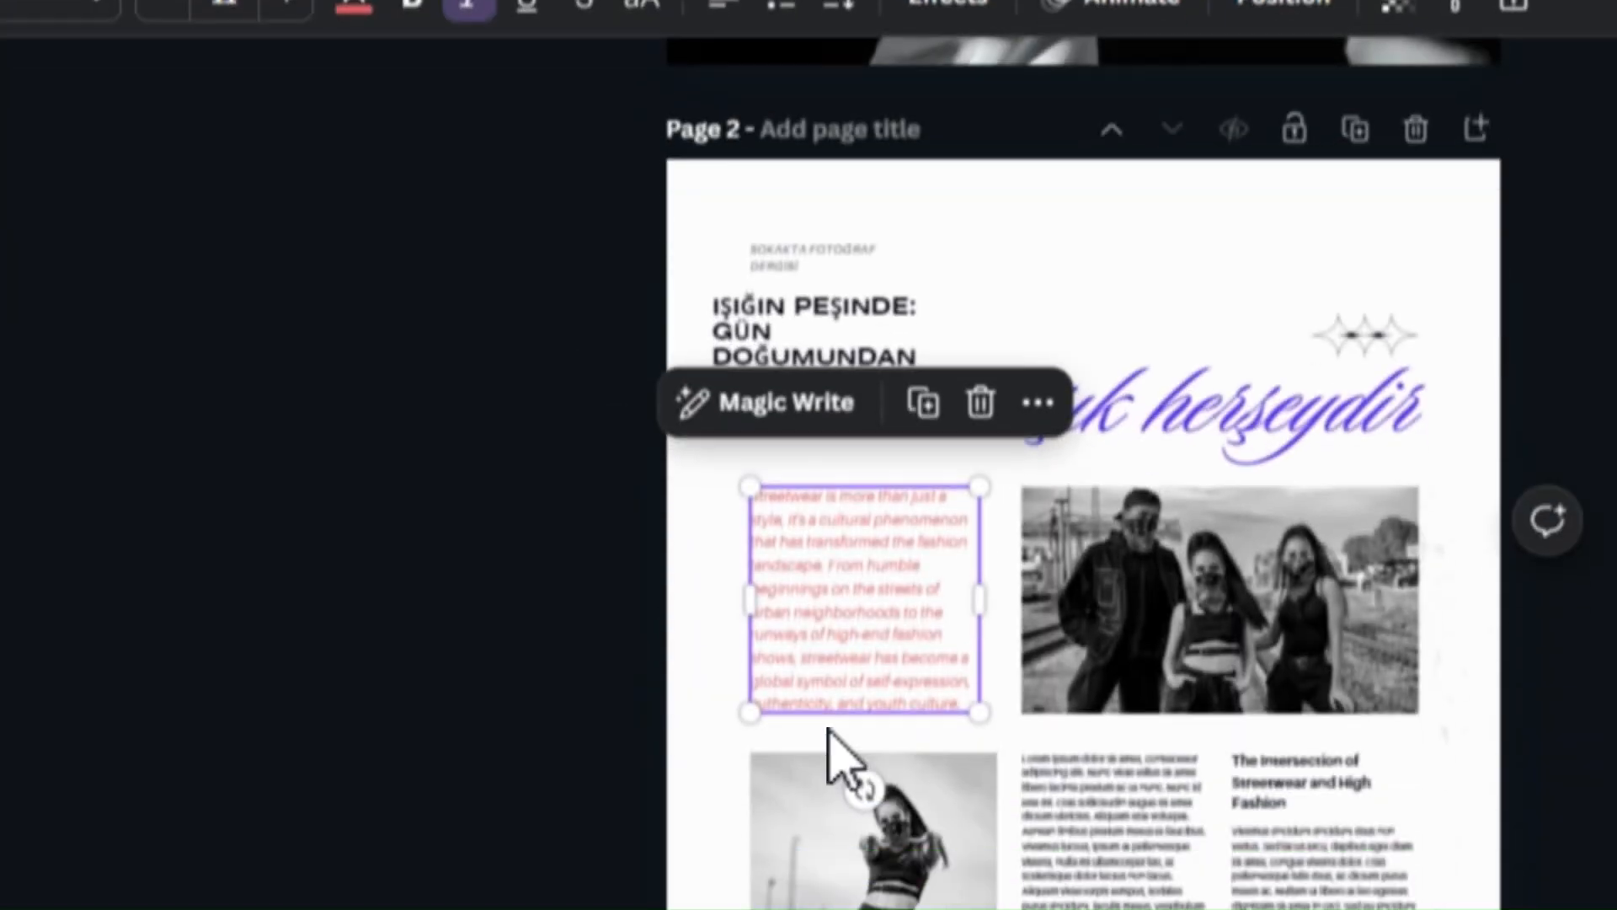
key("ctrl+a")
key("ctrl+v")
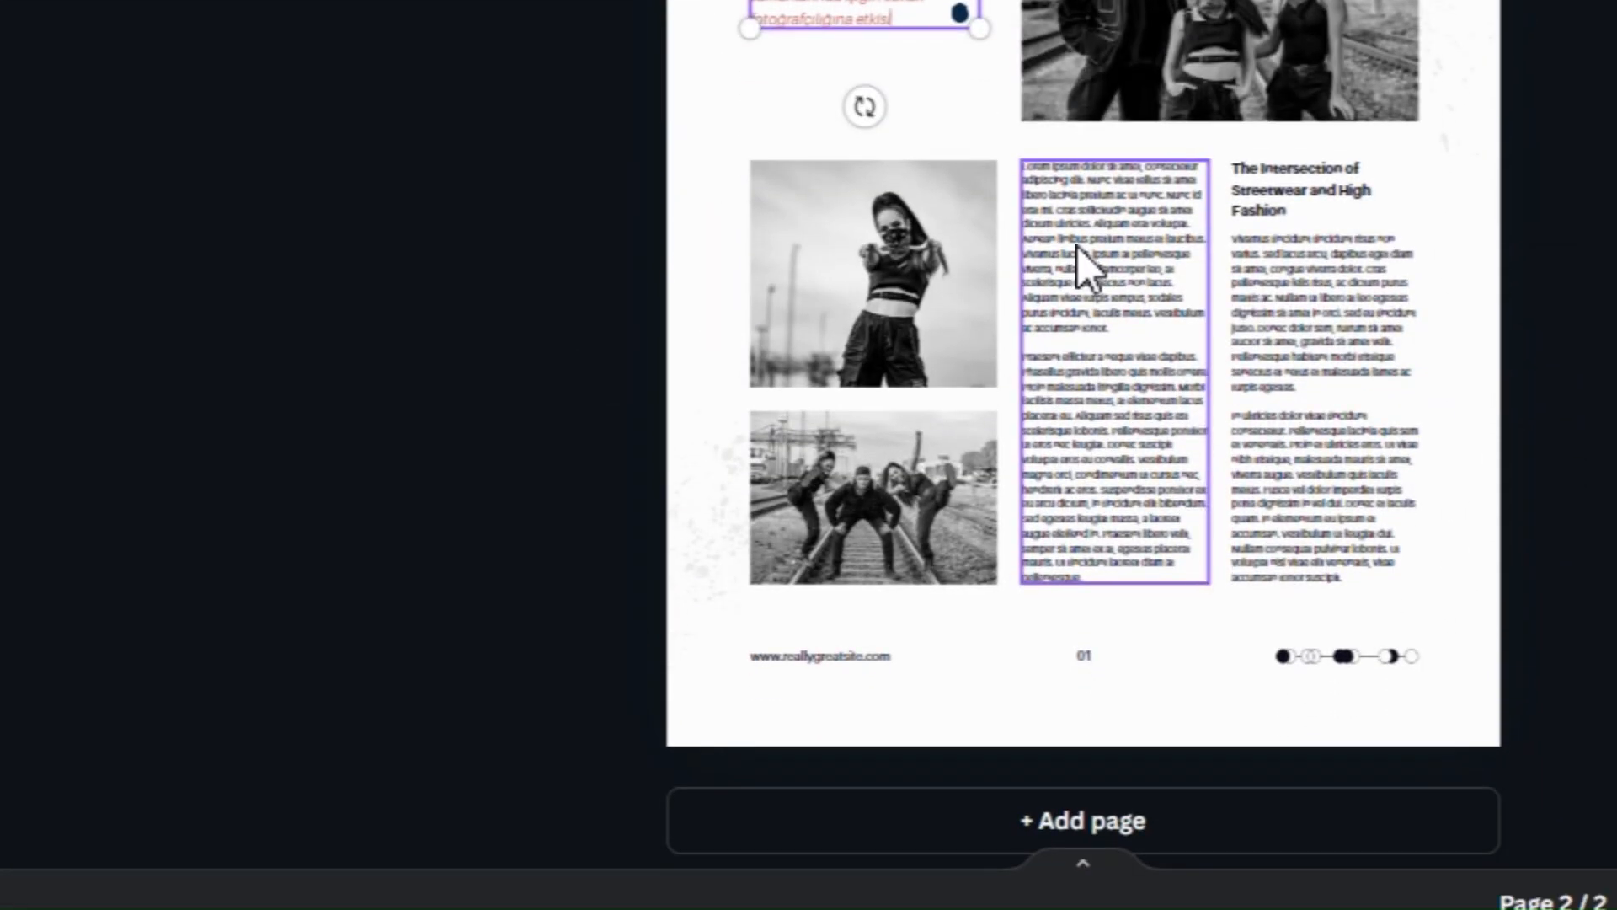
Replace the middle column's placeholder text with Claude's first article, copied from its opening paragraph through the midday polarizing filter tip
left_click(1078, 789)
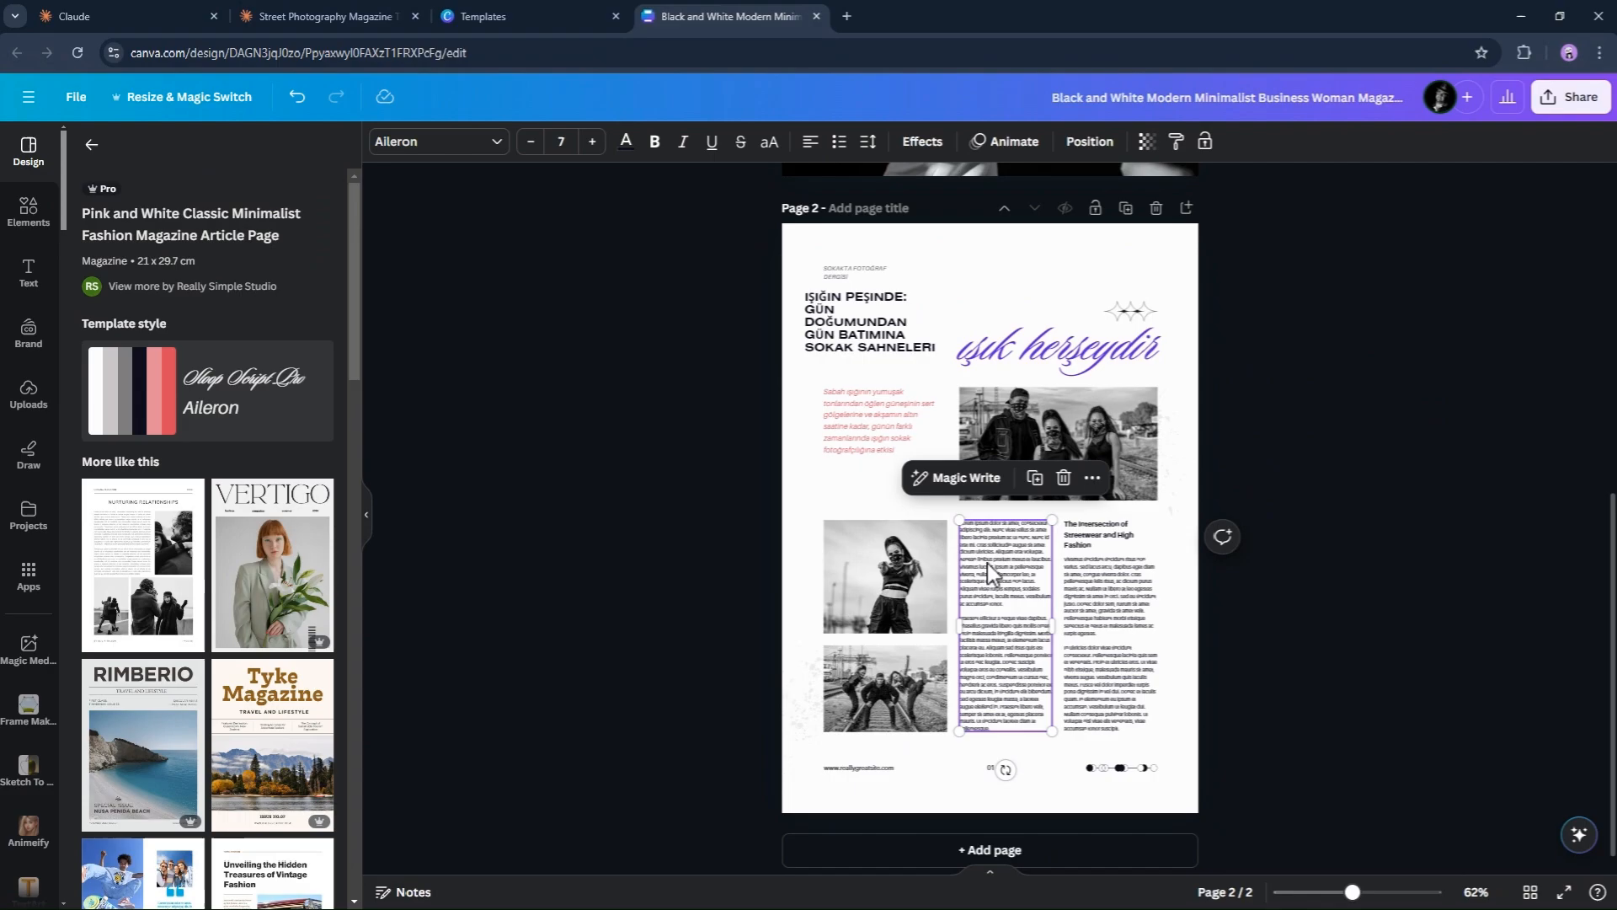
double_click(987, 562)
key("ctrl+a")
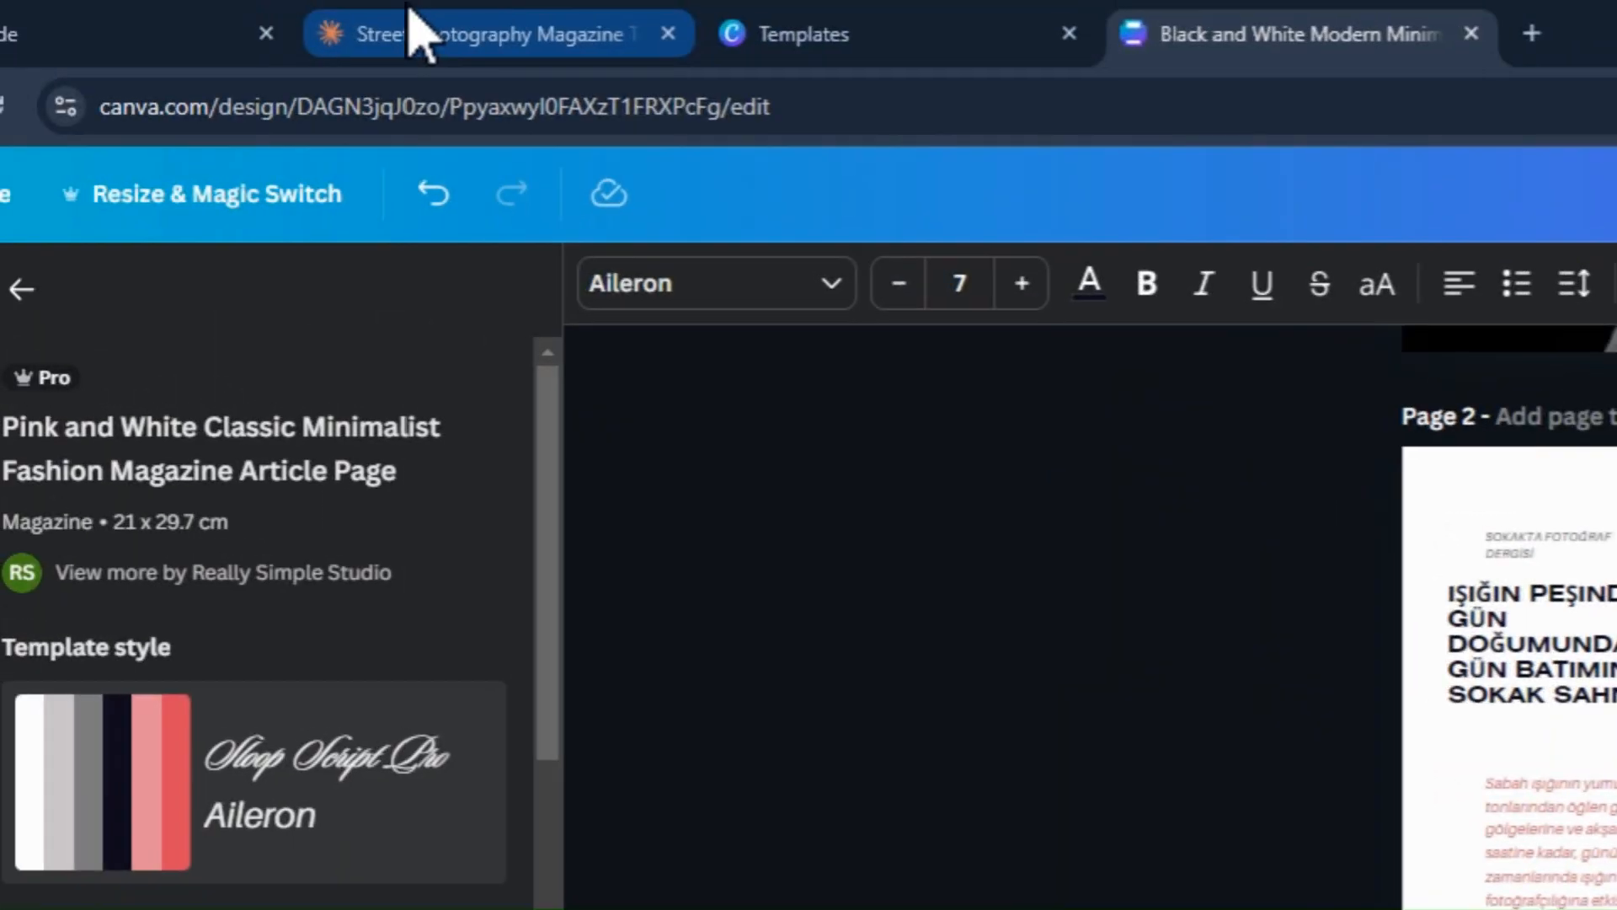
left_click(293, 10)
scroll(1170, 497, "down", 10)
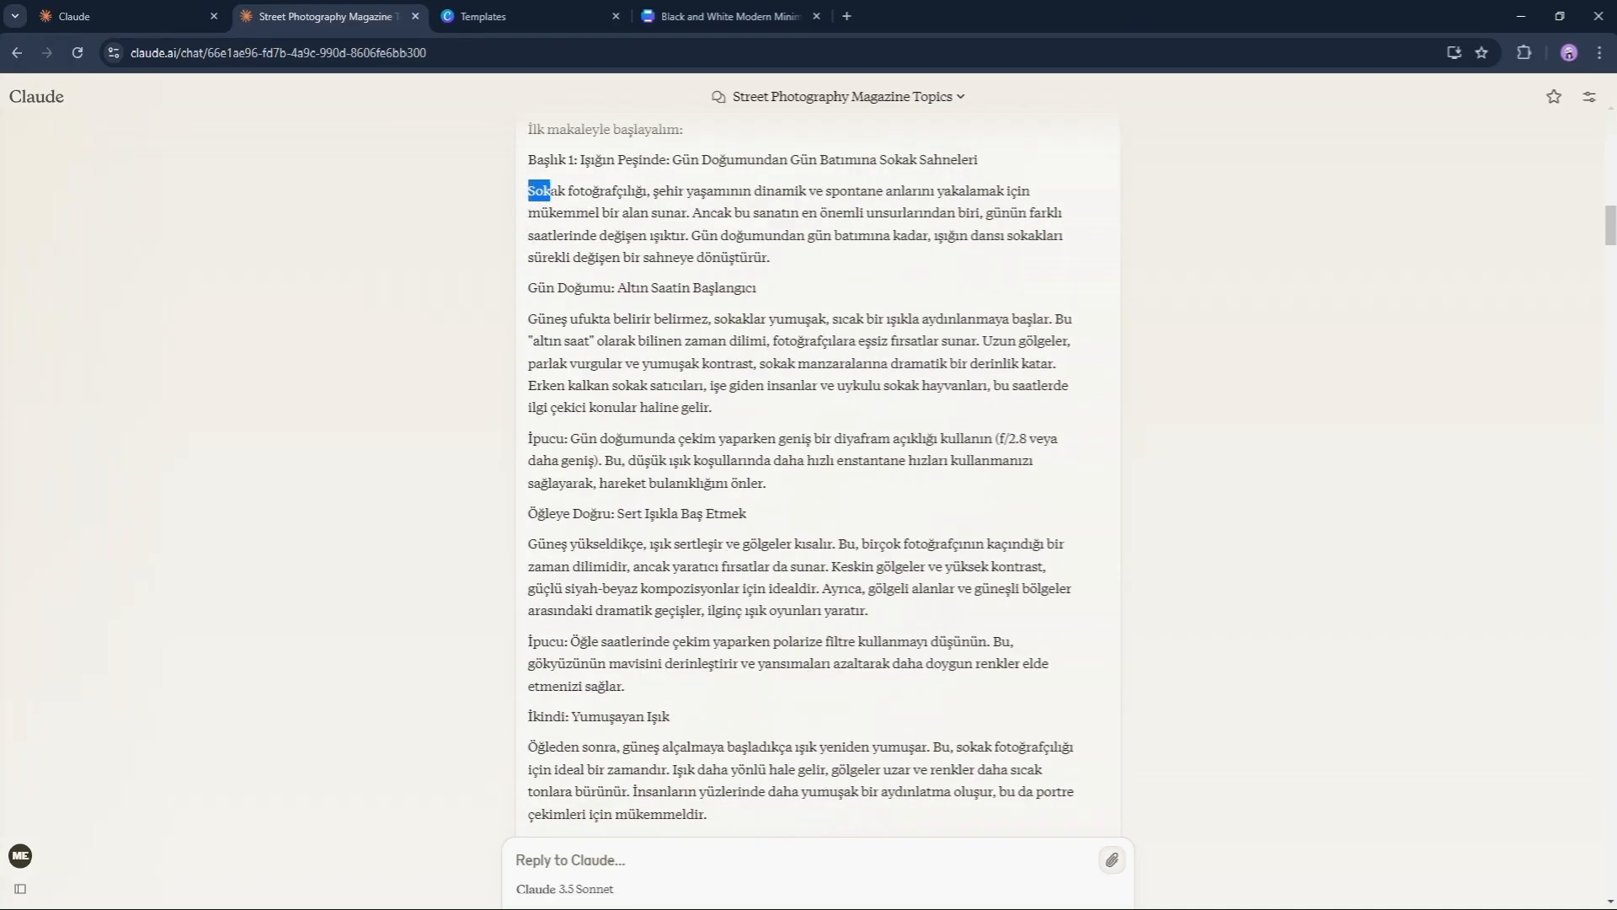
left_click_drag(550, 191, 626, 687)
left_click(730, 16)
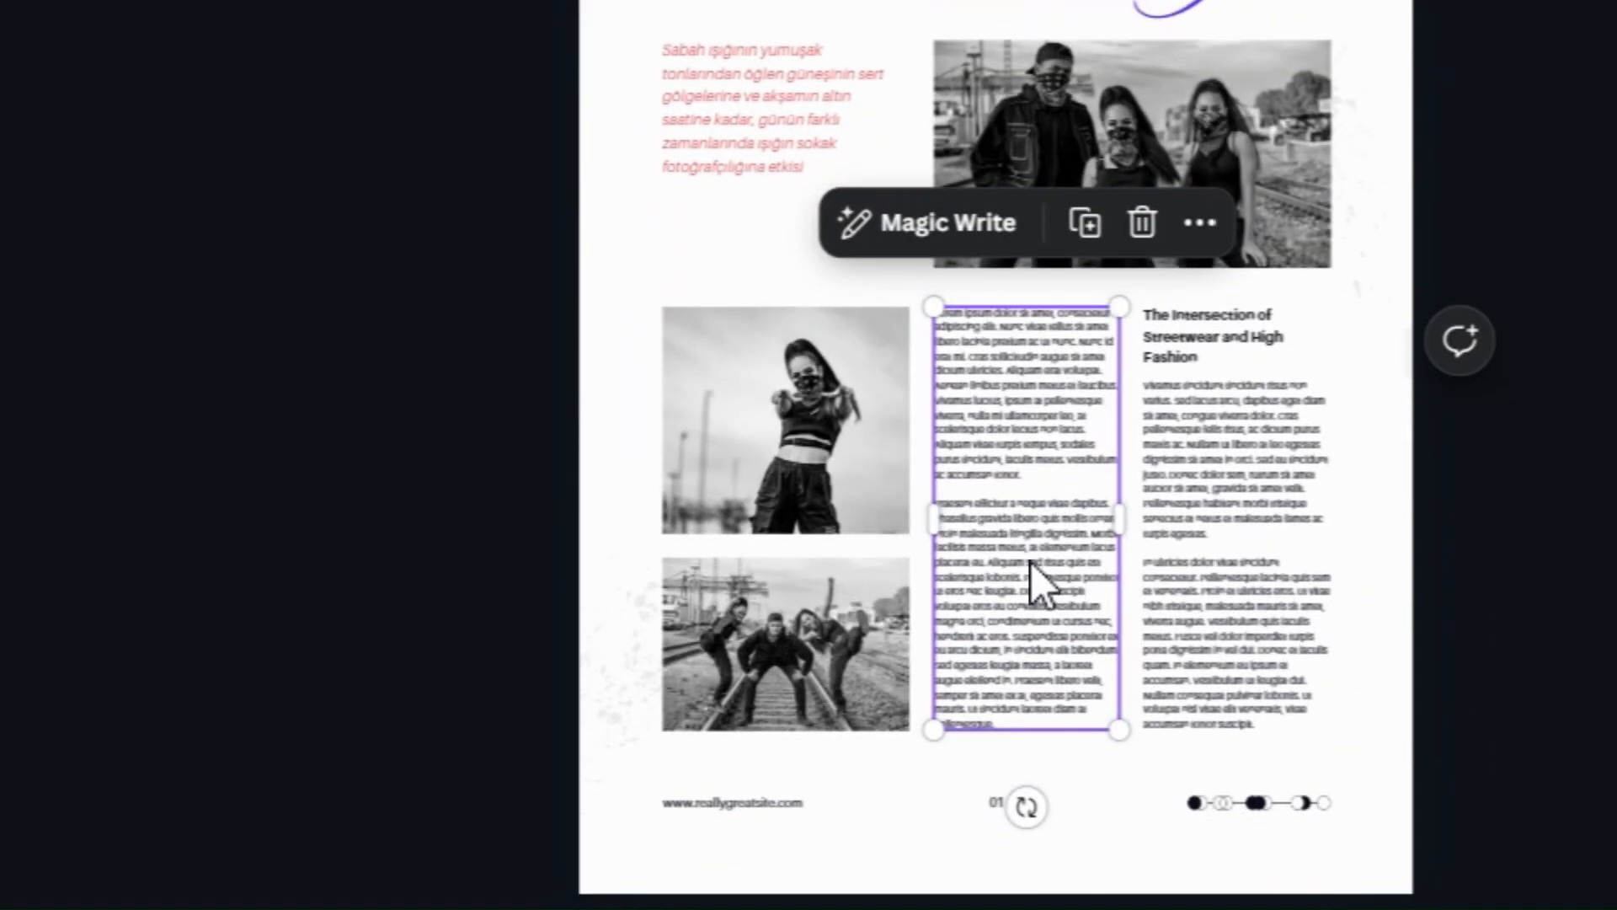
key("ctrl+a")
key("ctrl+v")
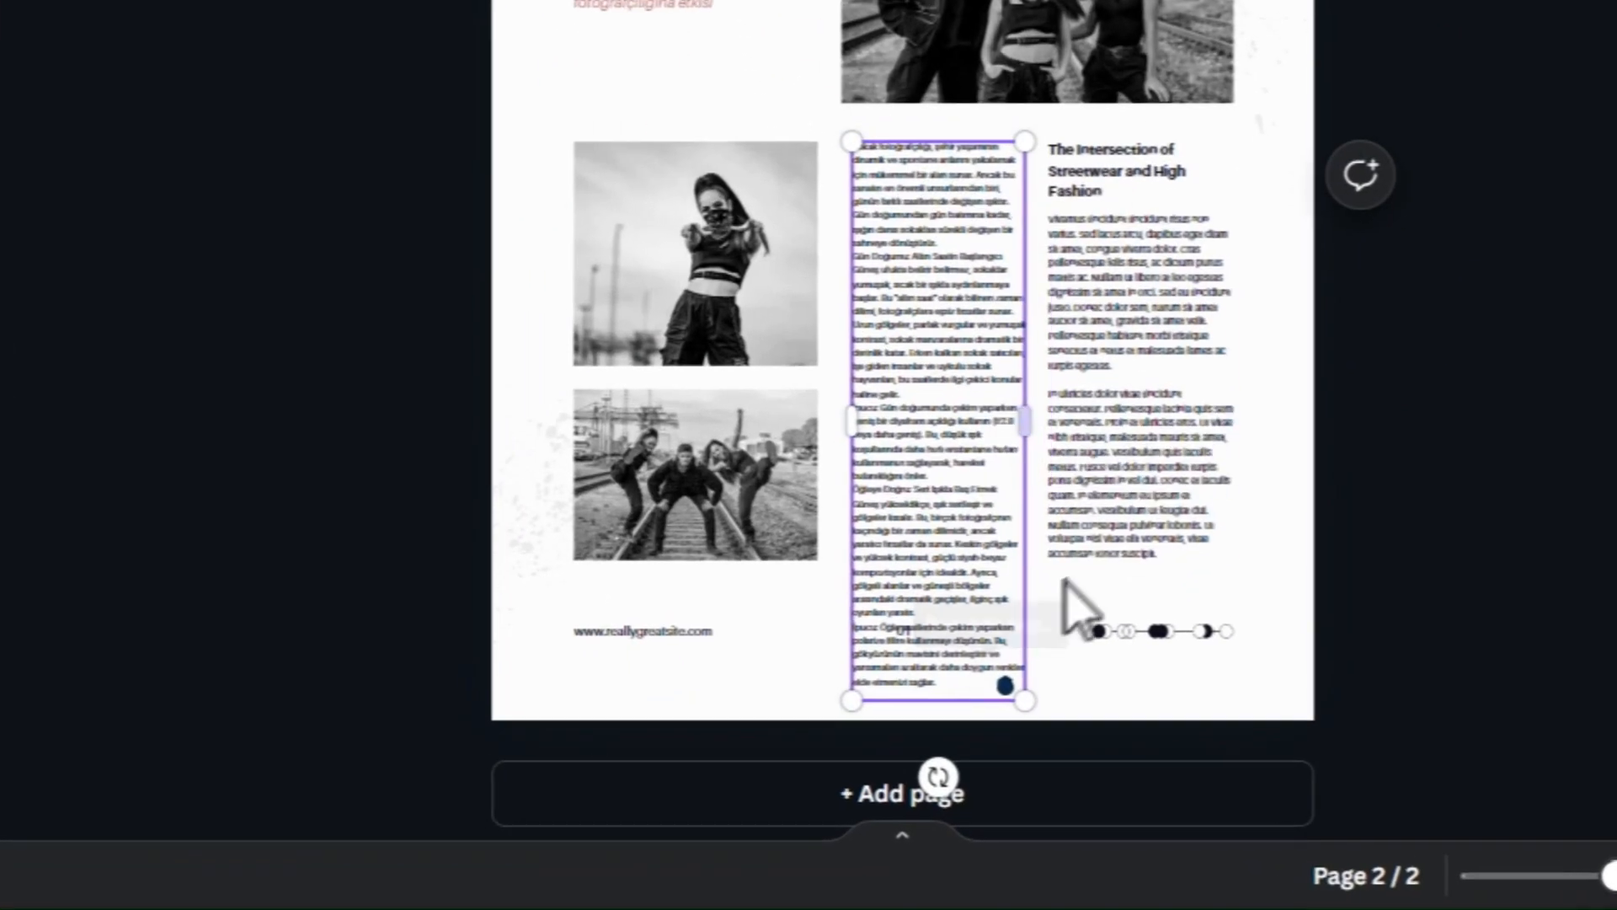
Replace the placeholder text in page 2's third column with the first article's text copied from the Claude chat
left_click(1220, 458)
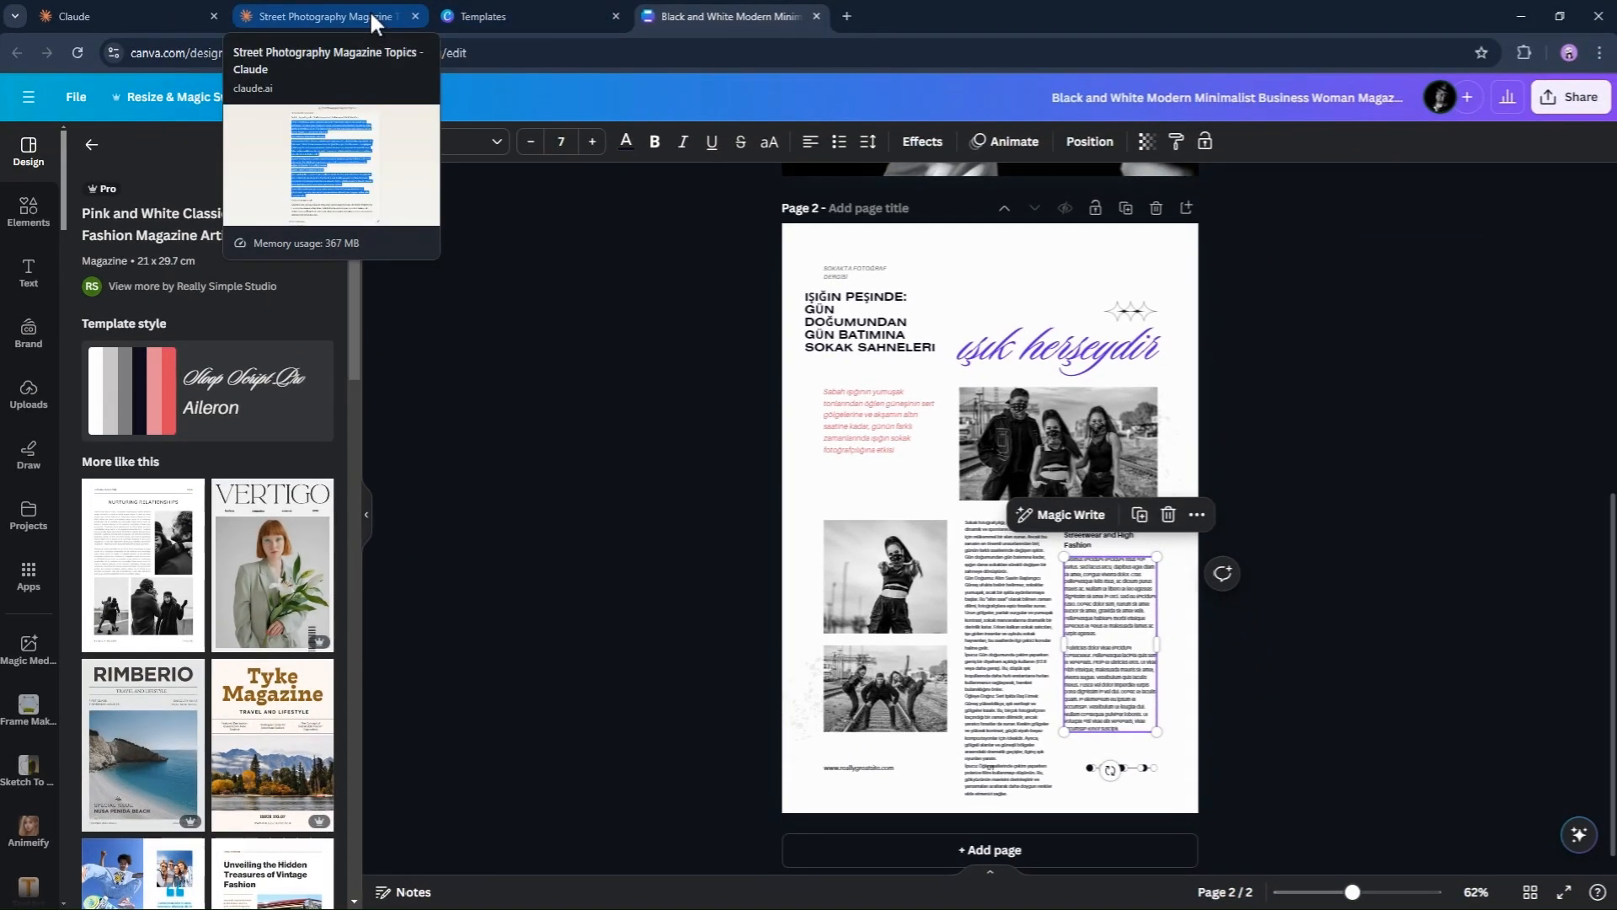
left_click(370, 13)
scroll(1112, 412, "down", 8)
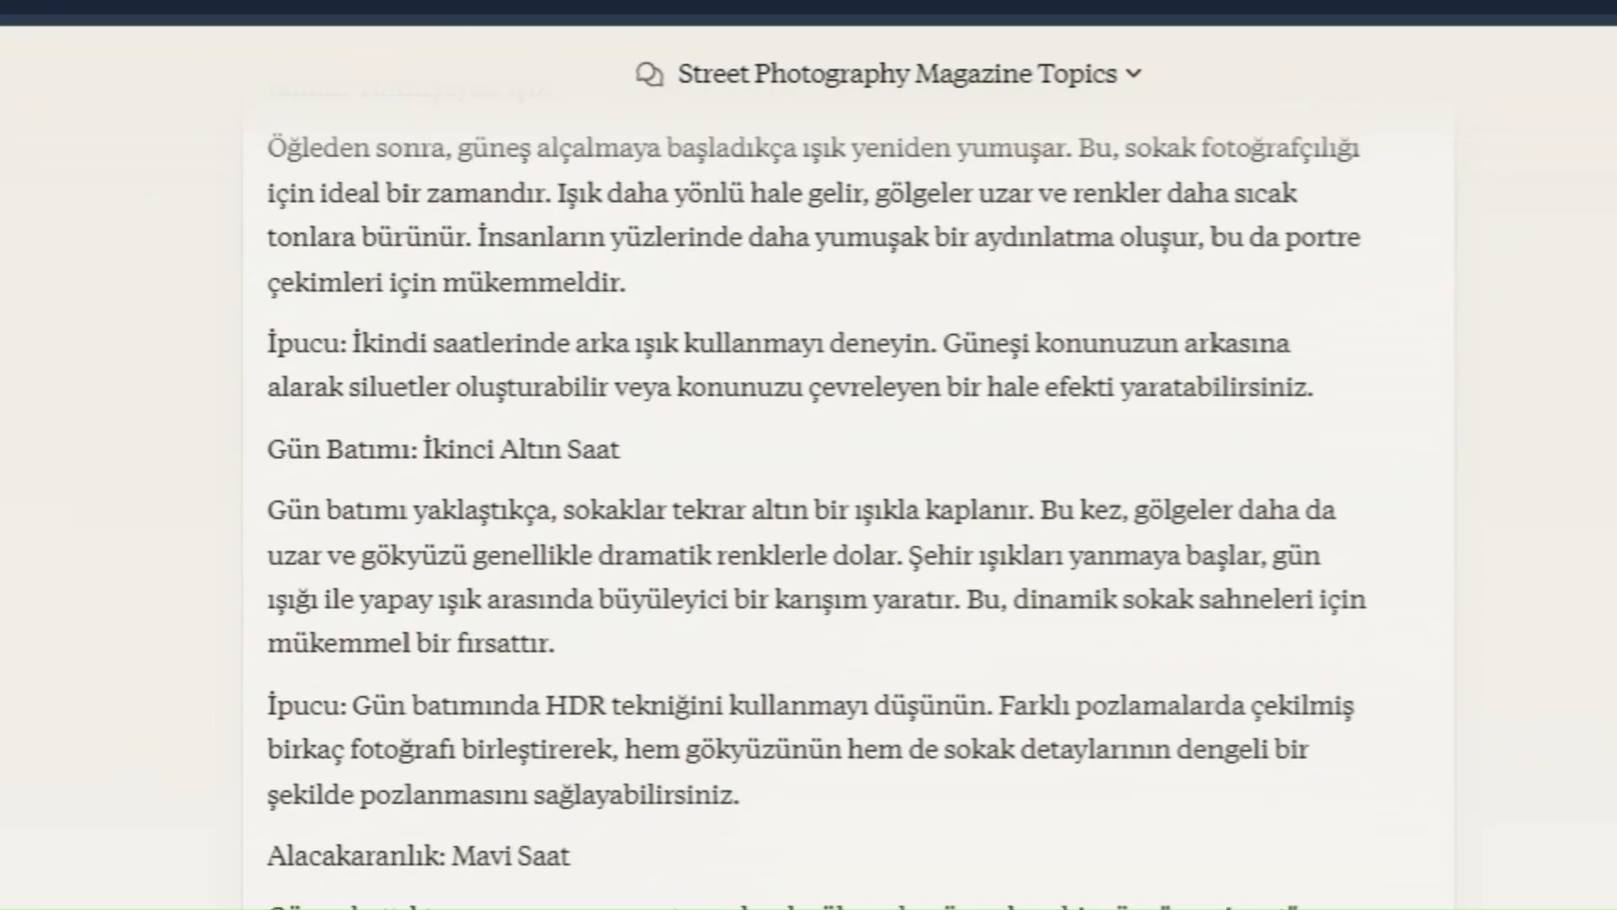
scroll(808, 505, "up", 1)
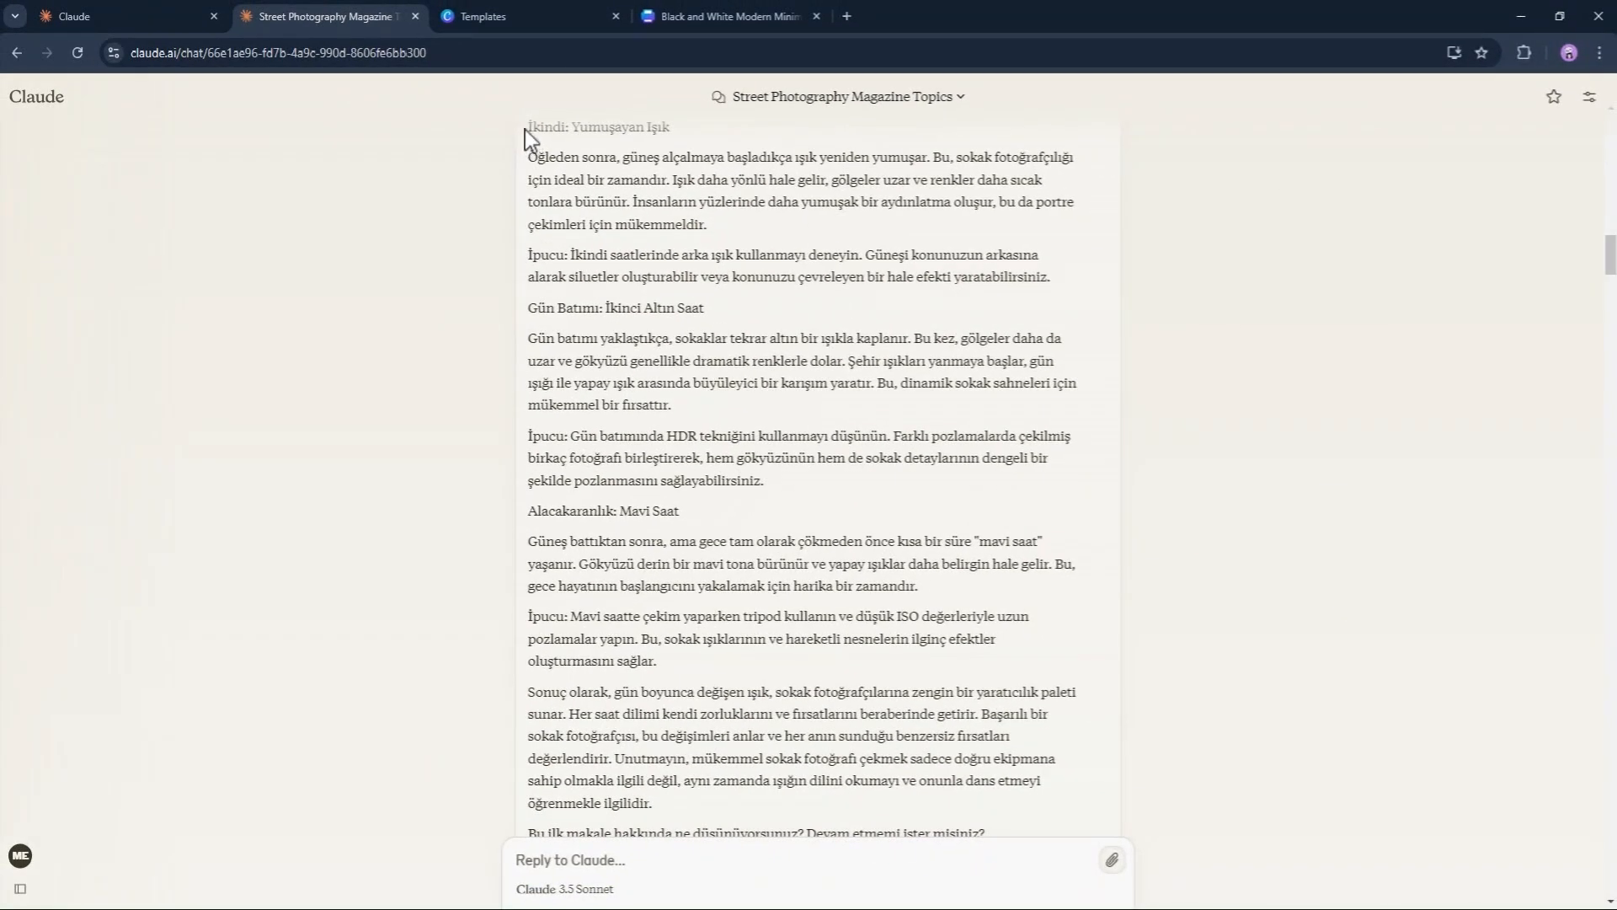
left_click_drag(524, 130, 802, 585)
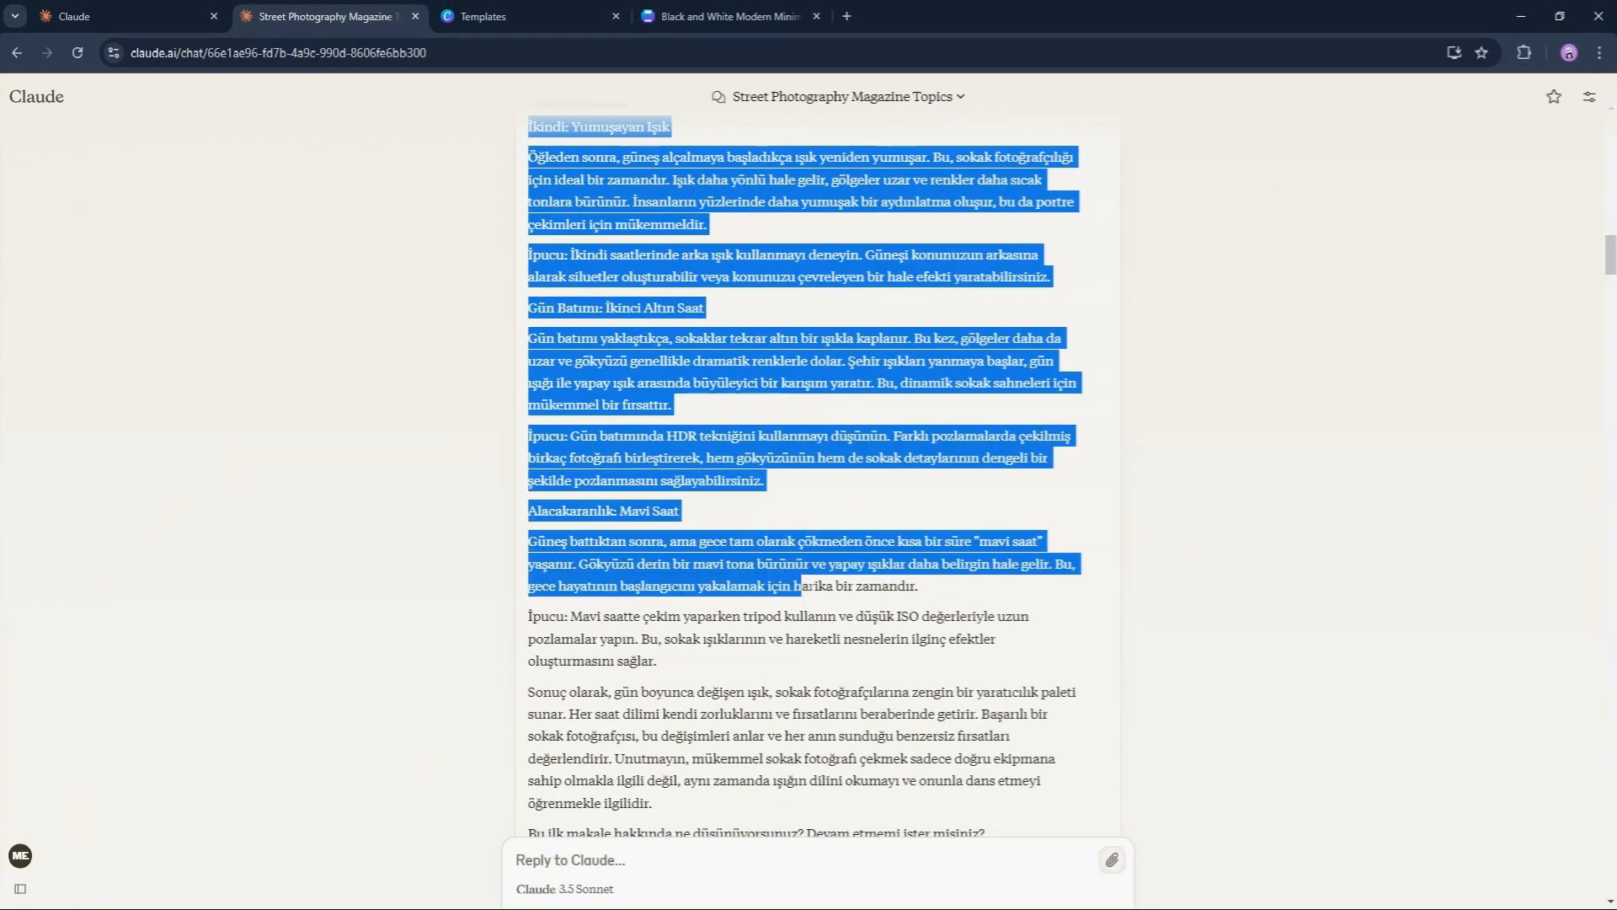
left_click_drag(926, 630, 903, 655)
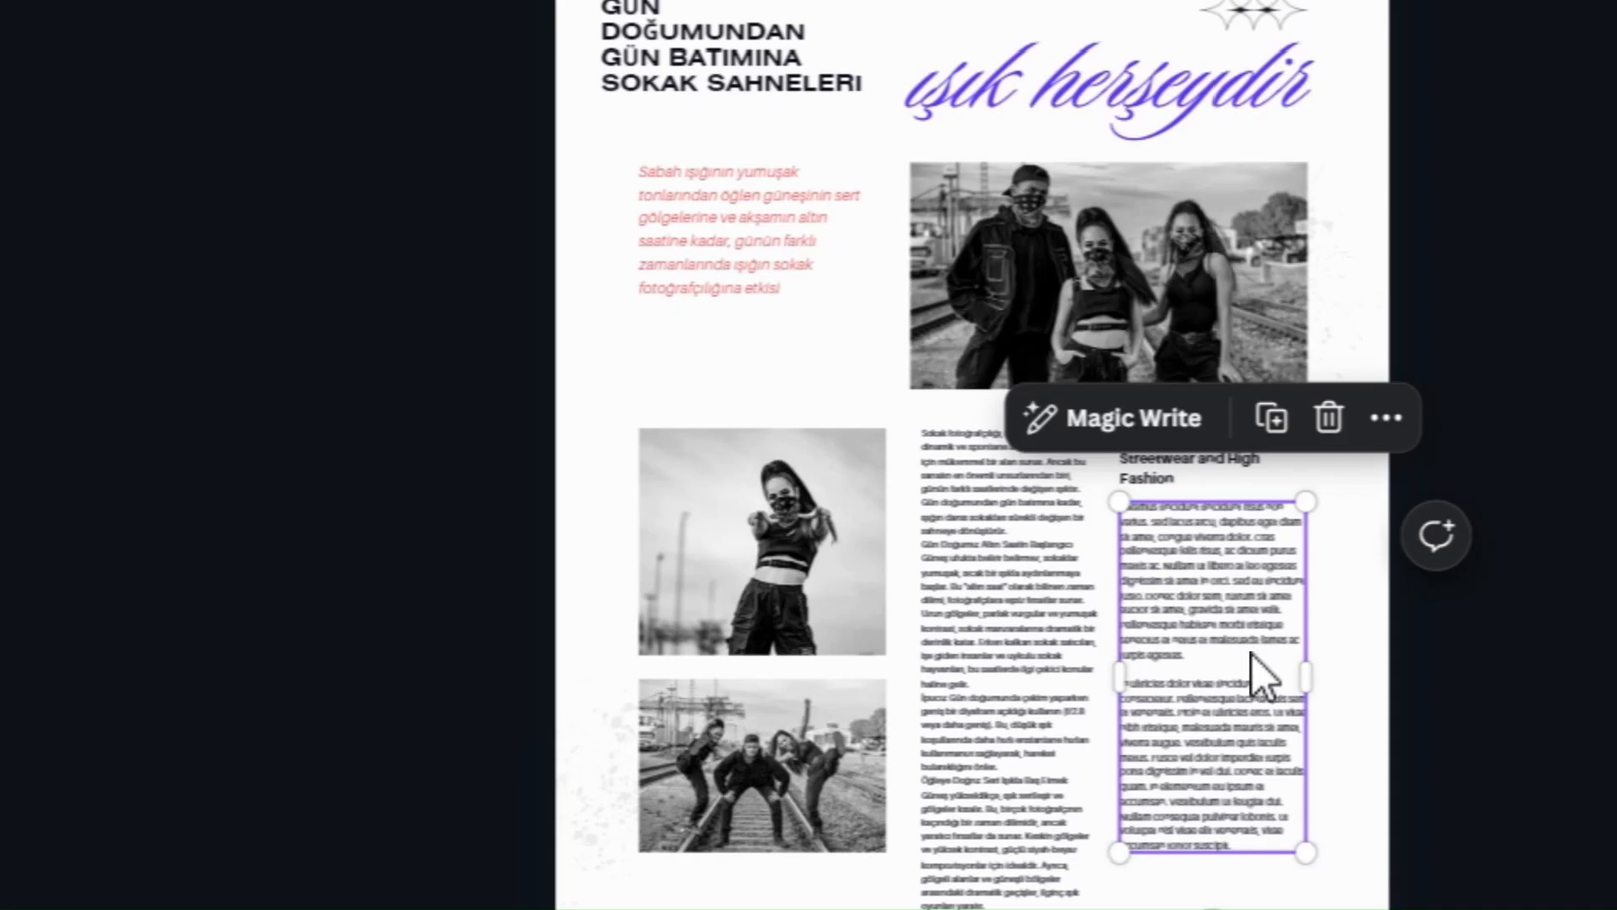
double_click(1255, 674)
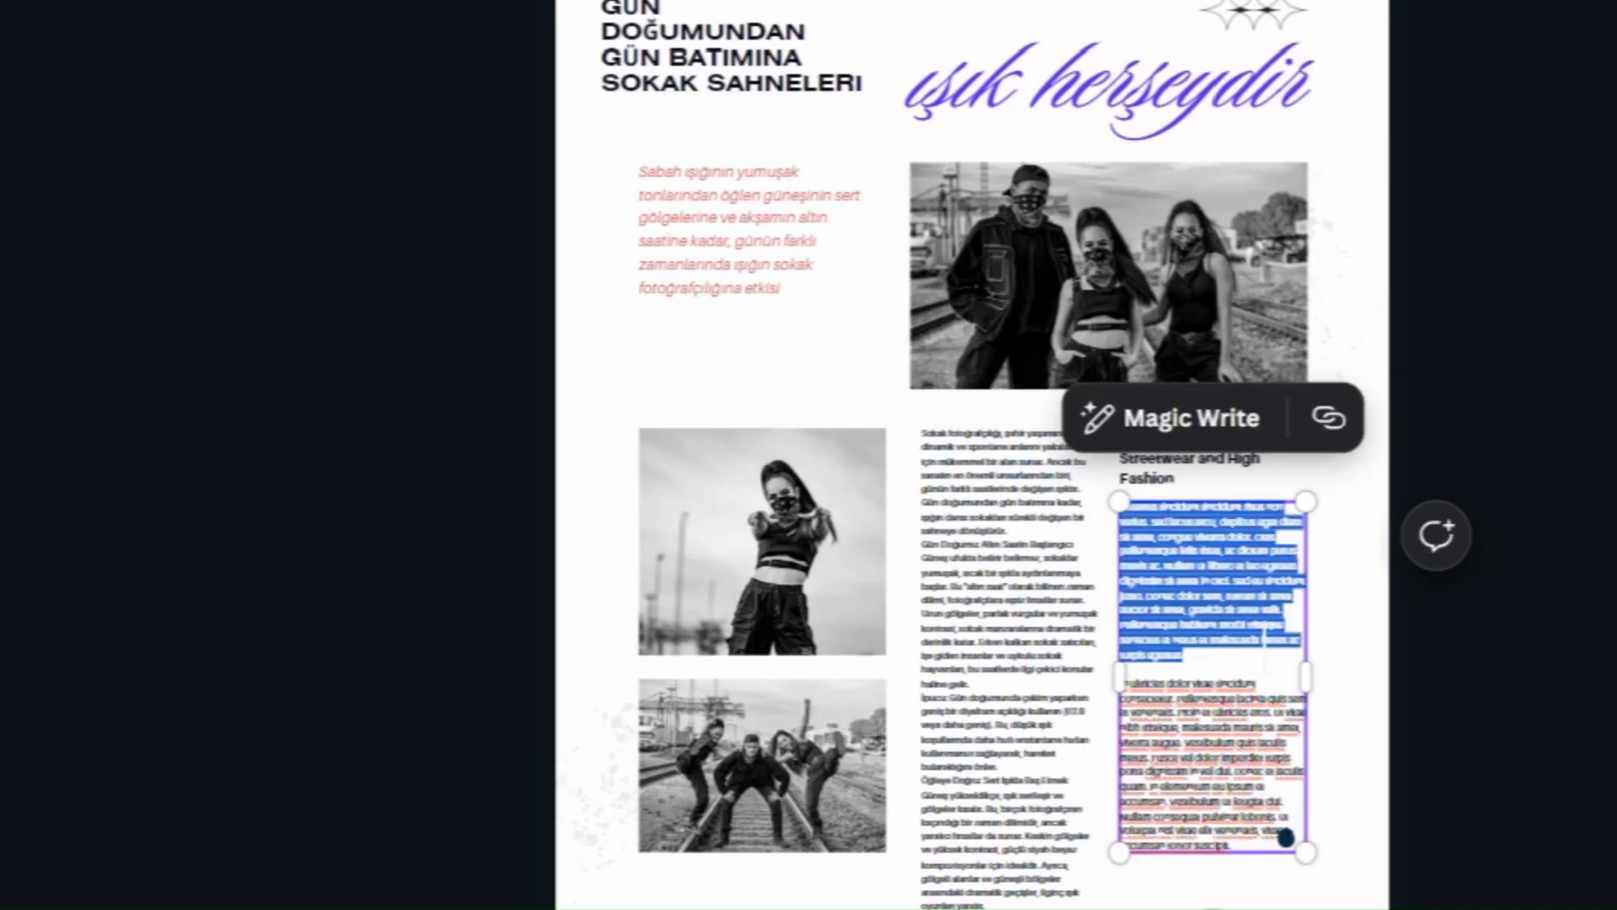
key("ctrl+v")
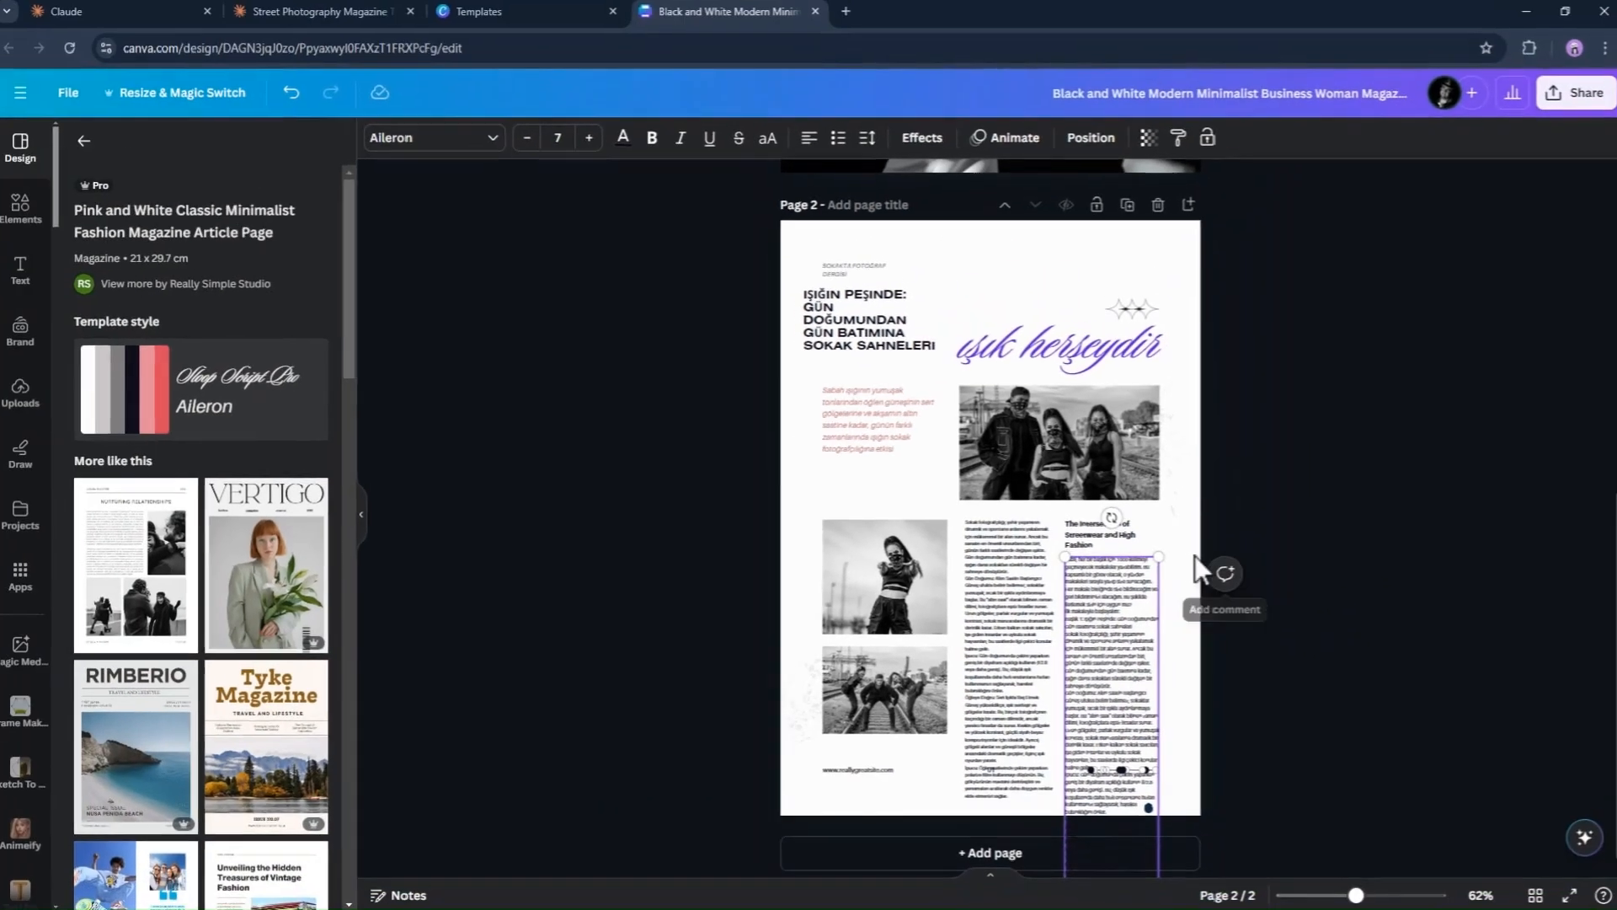
Delete the "The Intersection of Streetwear and High Fashion" heading, then move the third column's text up and scale it to font size 5.3
left_click(1179, 485)
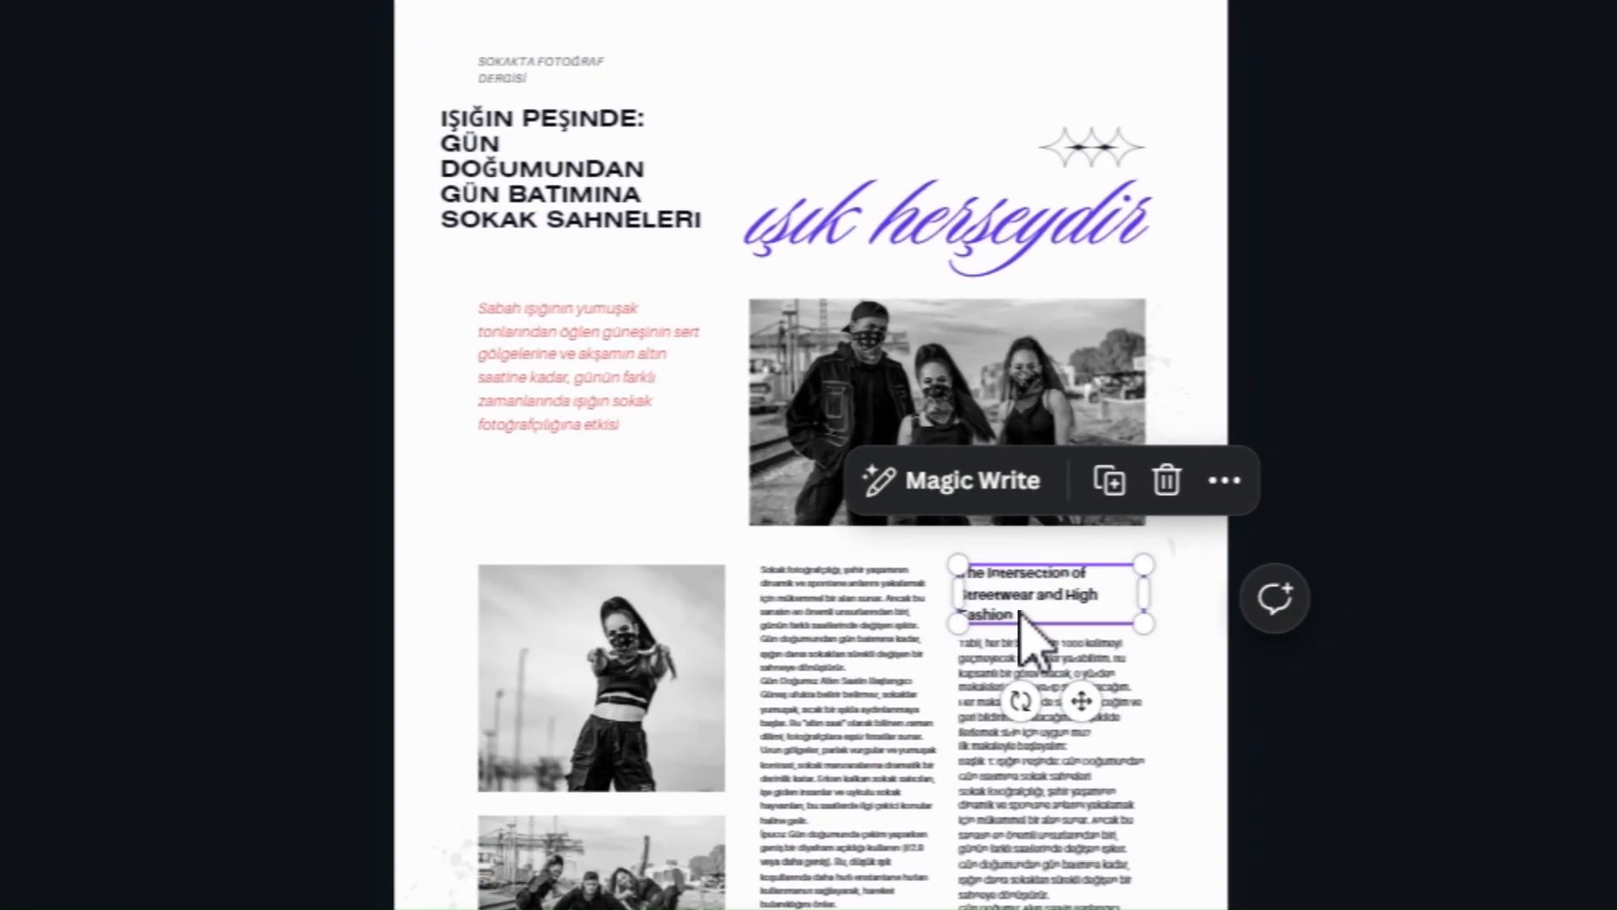
key("Delete")
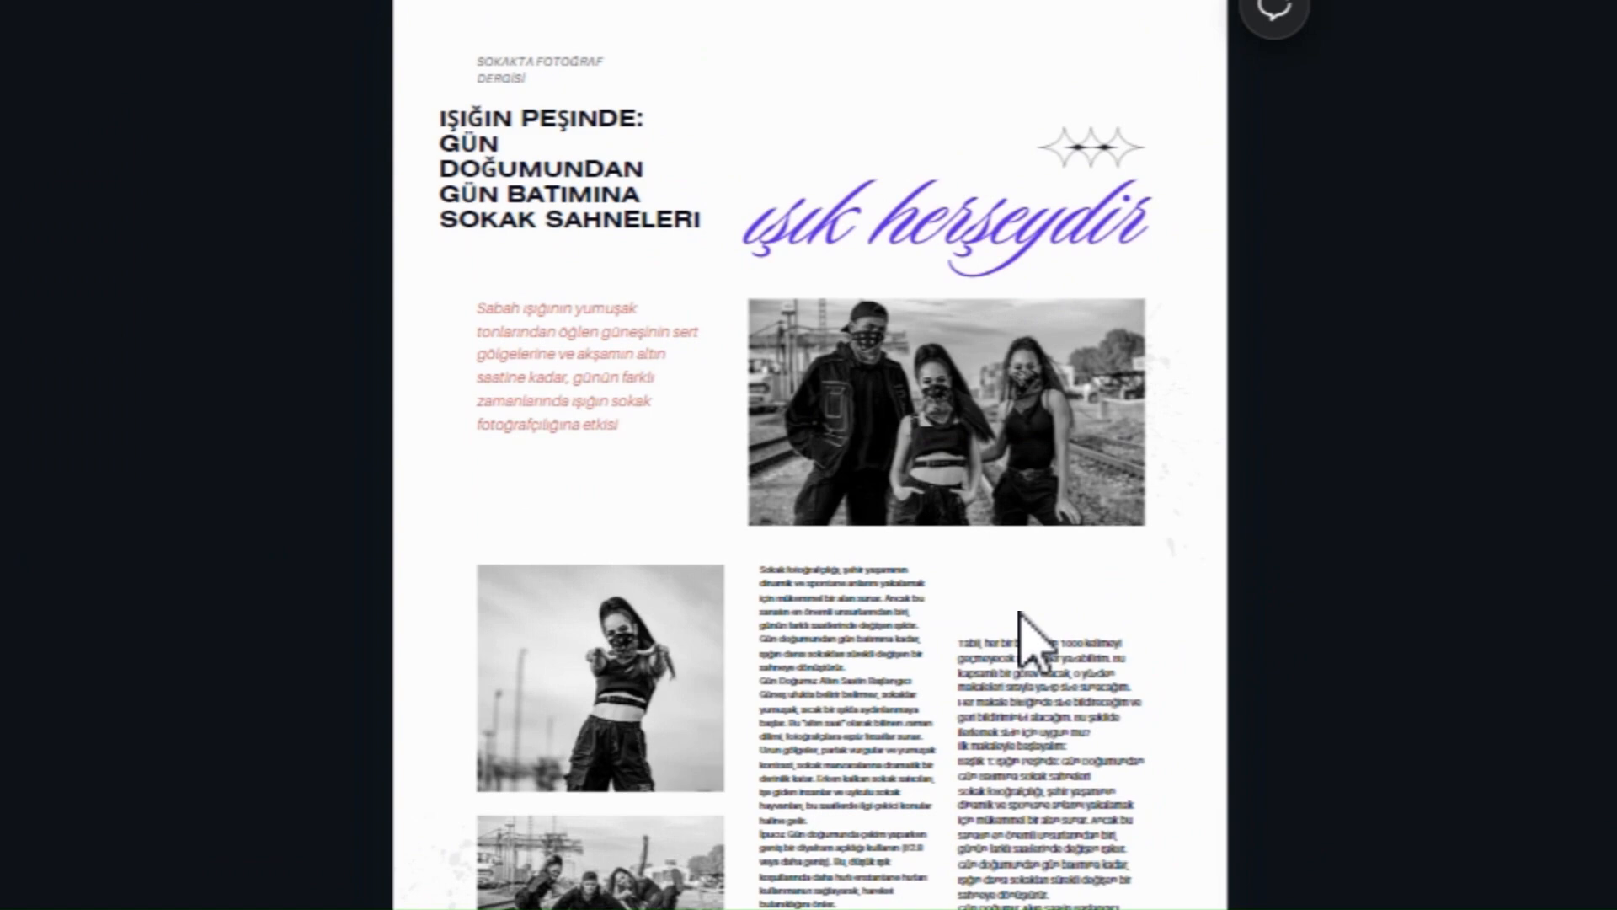
left_click(1048, 689)
left_click_drag(1043, 689, 1040, 589)
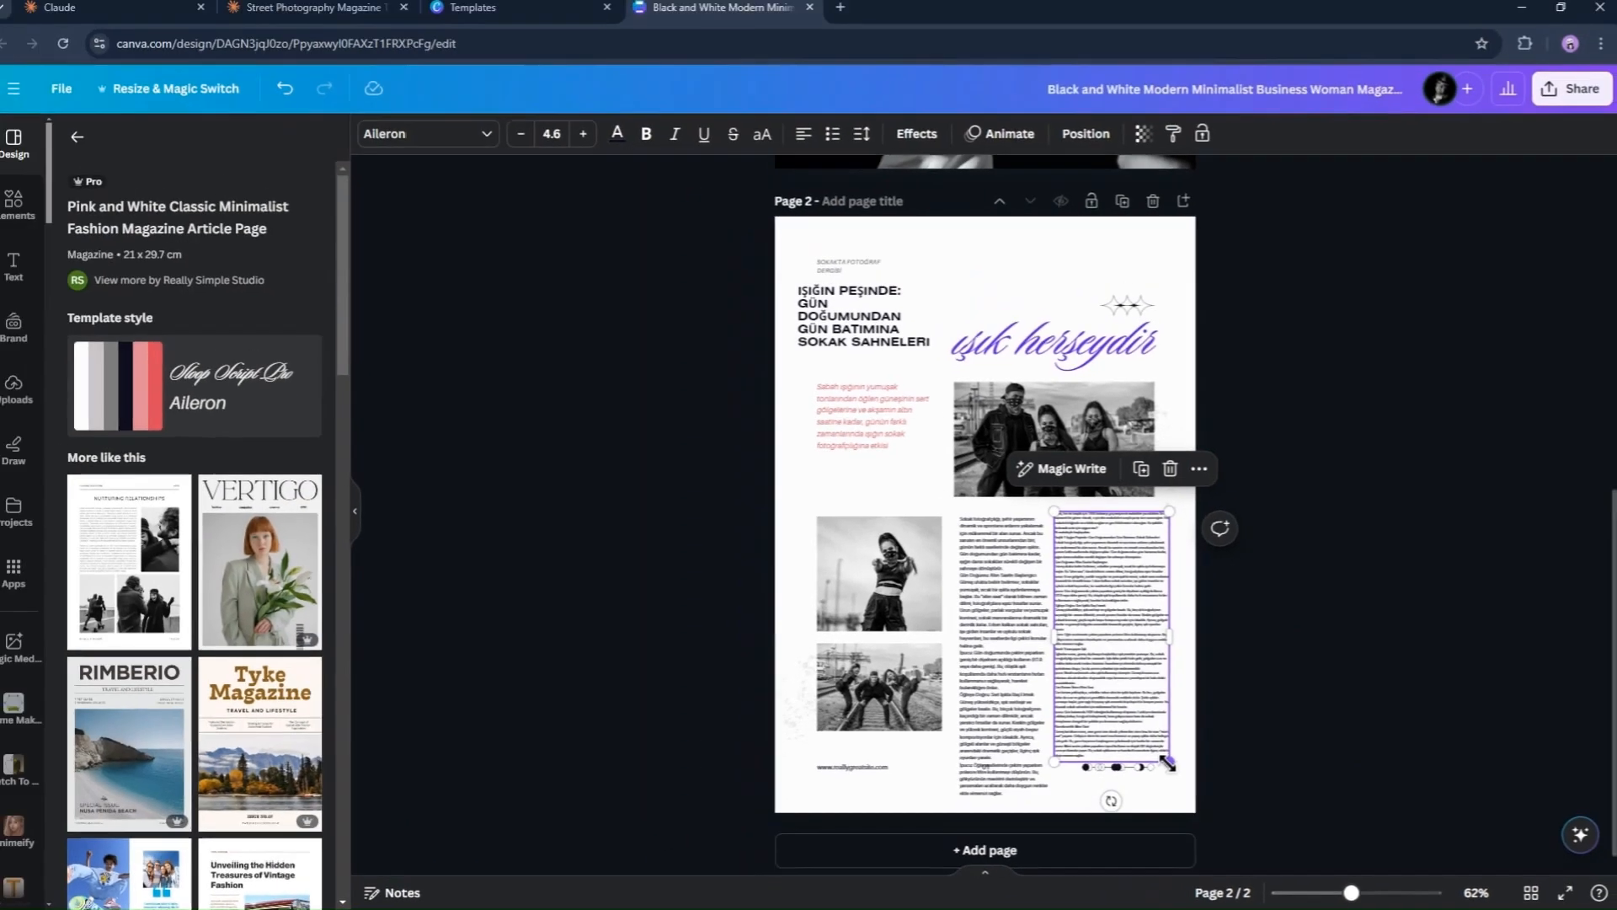
left_click_drag(872, 613, 908, 696)
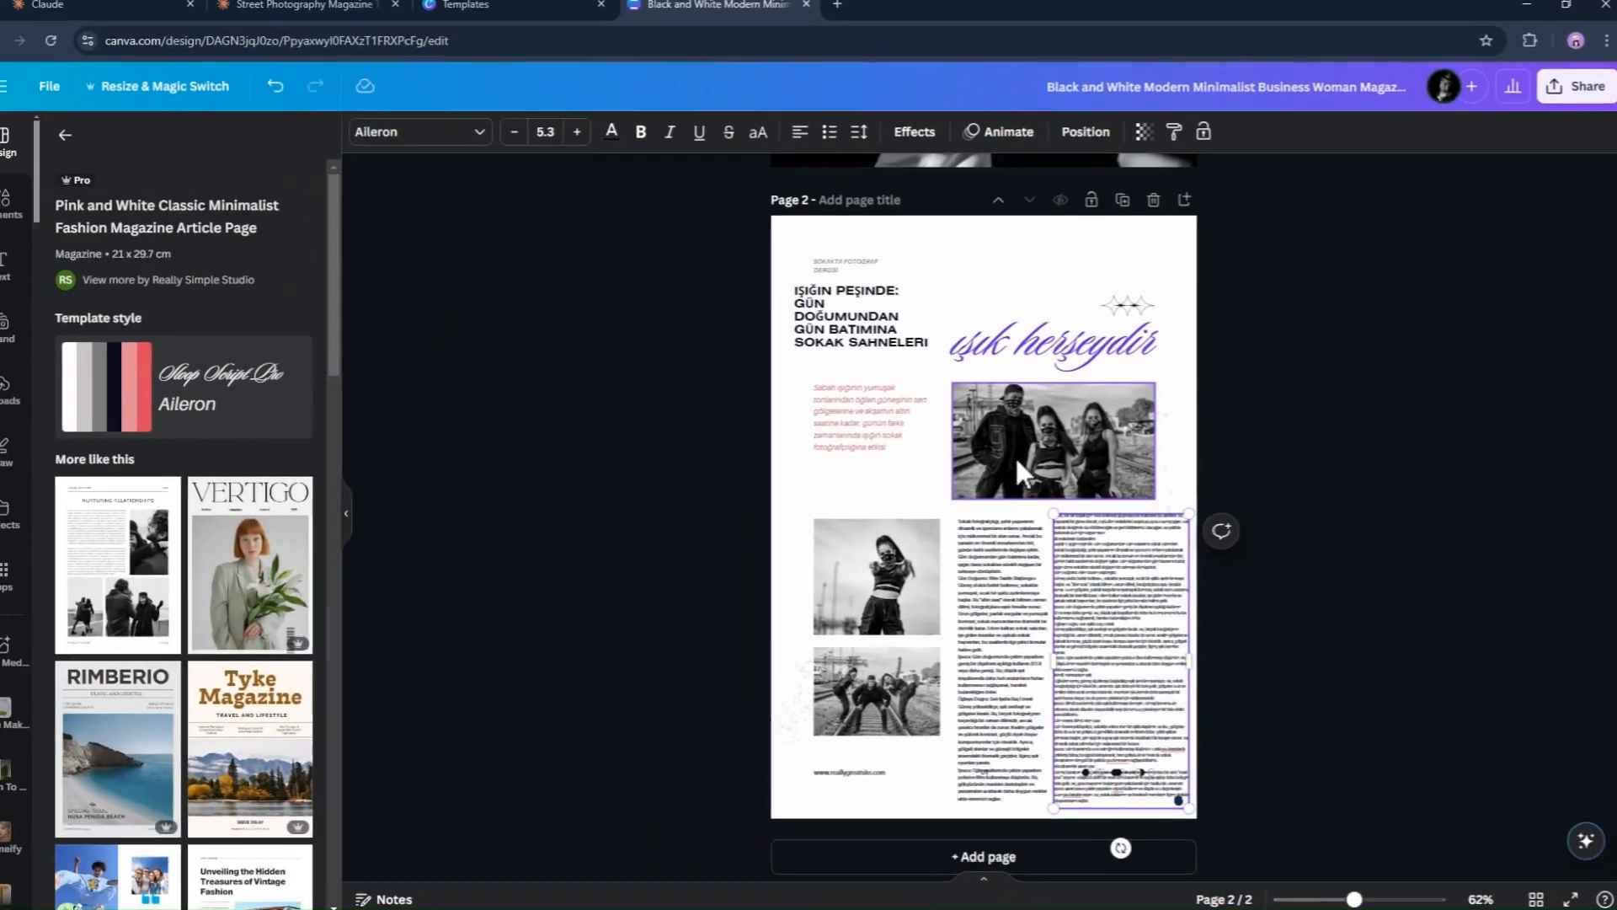
Move the star ornament toward the page's upper-right corner and shift the "ışık herşeydir" title and the large group photo upward
left_click(942, 24)
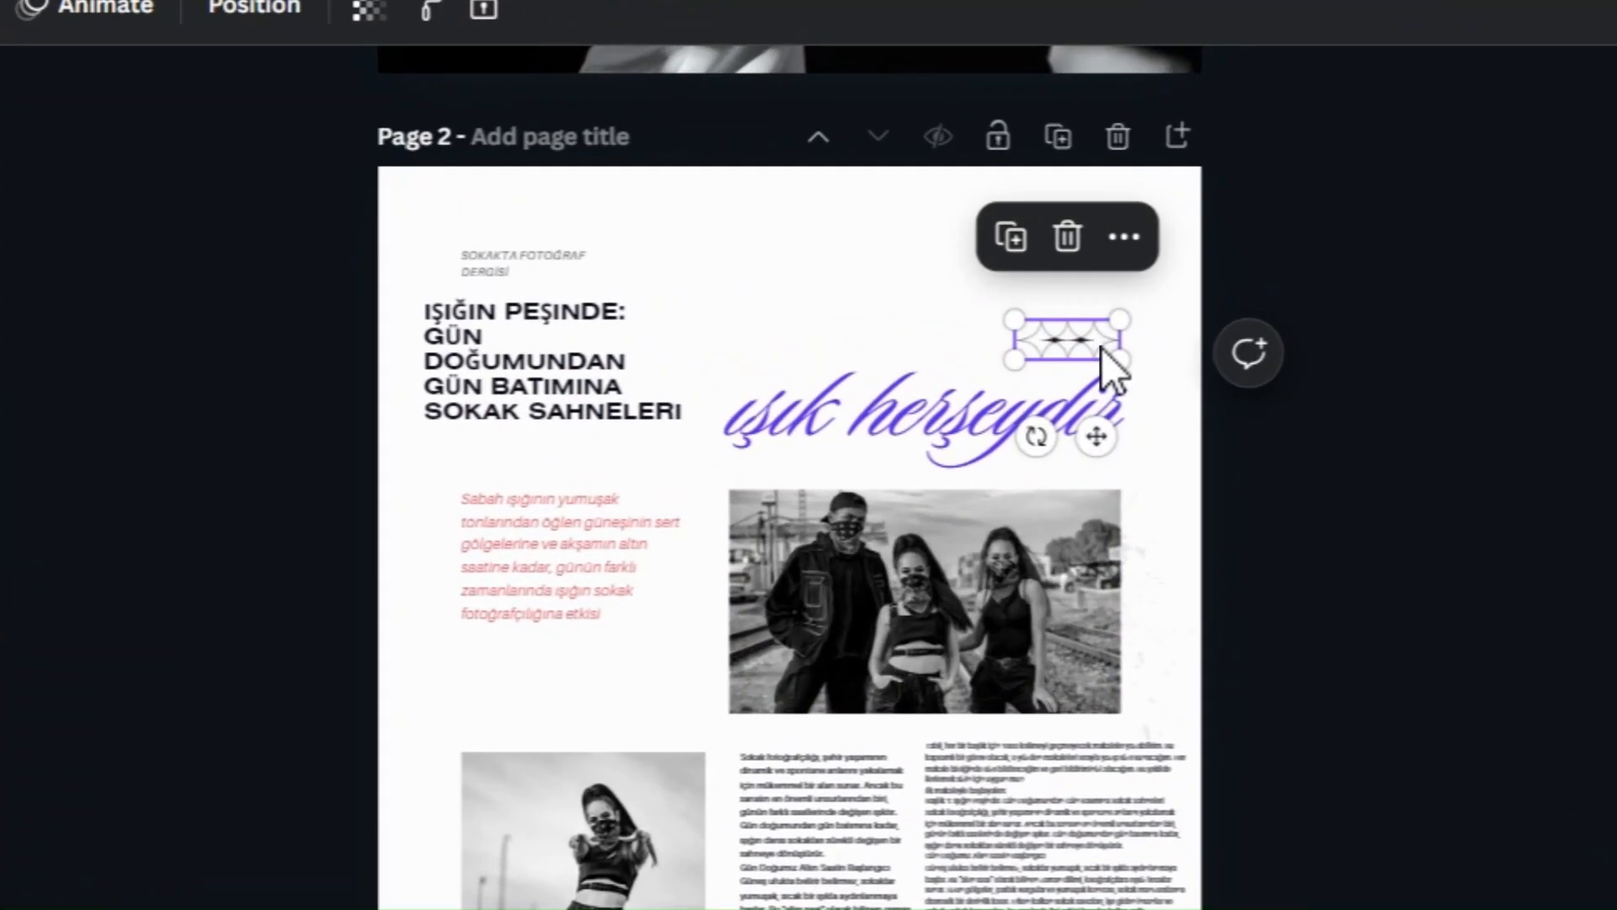
left_click_drag(1102, 349, 1137, 227)
left_click(989, 438)
left_click_drag(989, 438, 1025, 390)
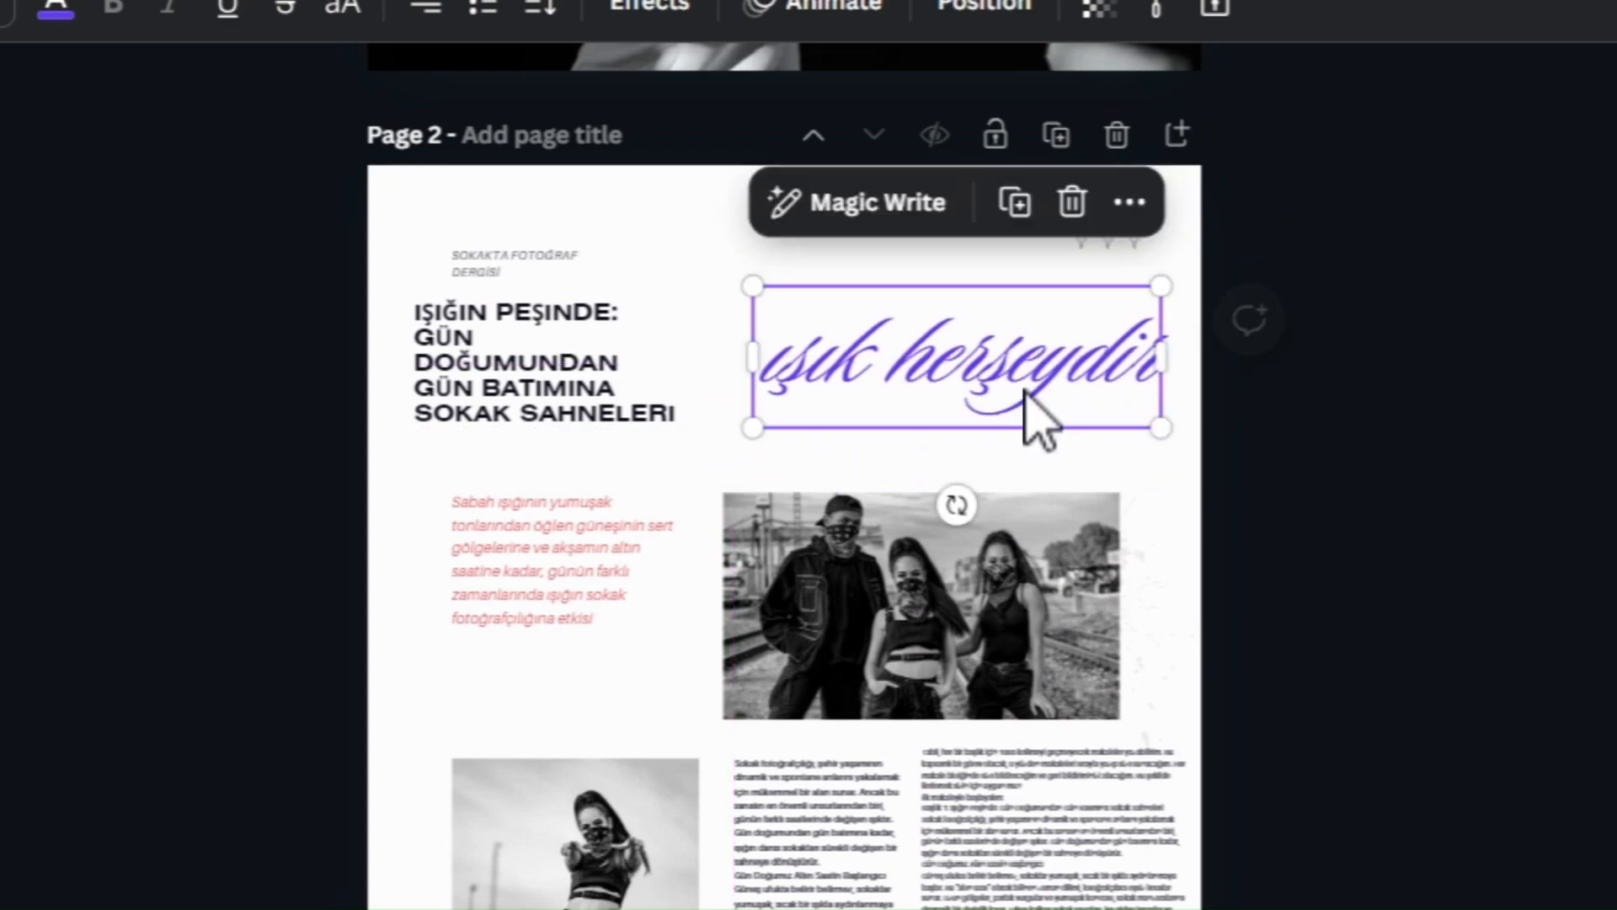
left_click(1003, 589)
left_click_drag(1003, 589, 1007, 527)
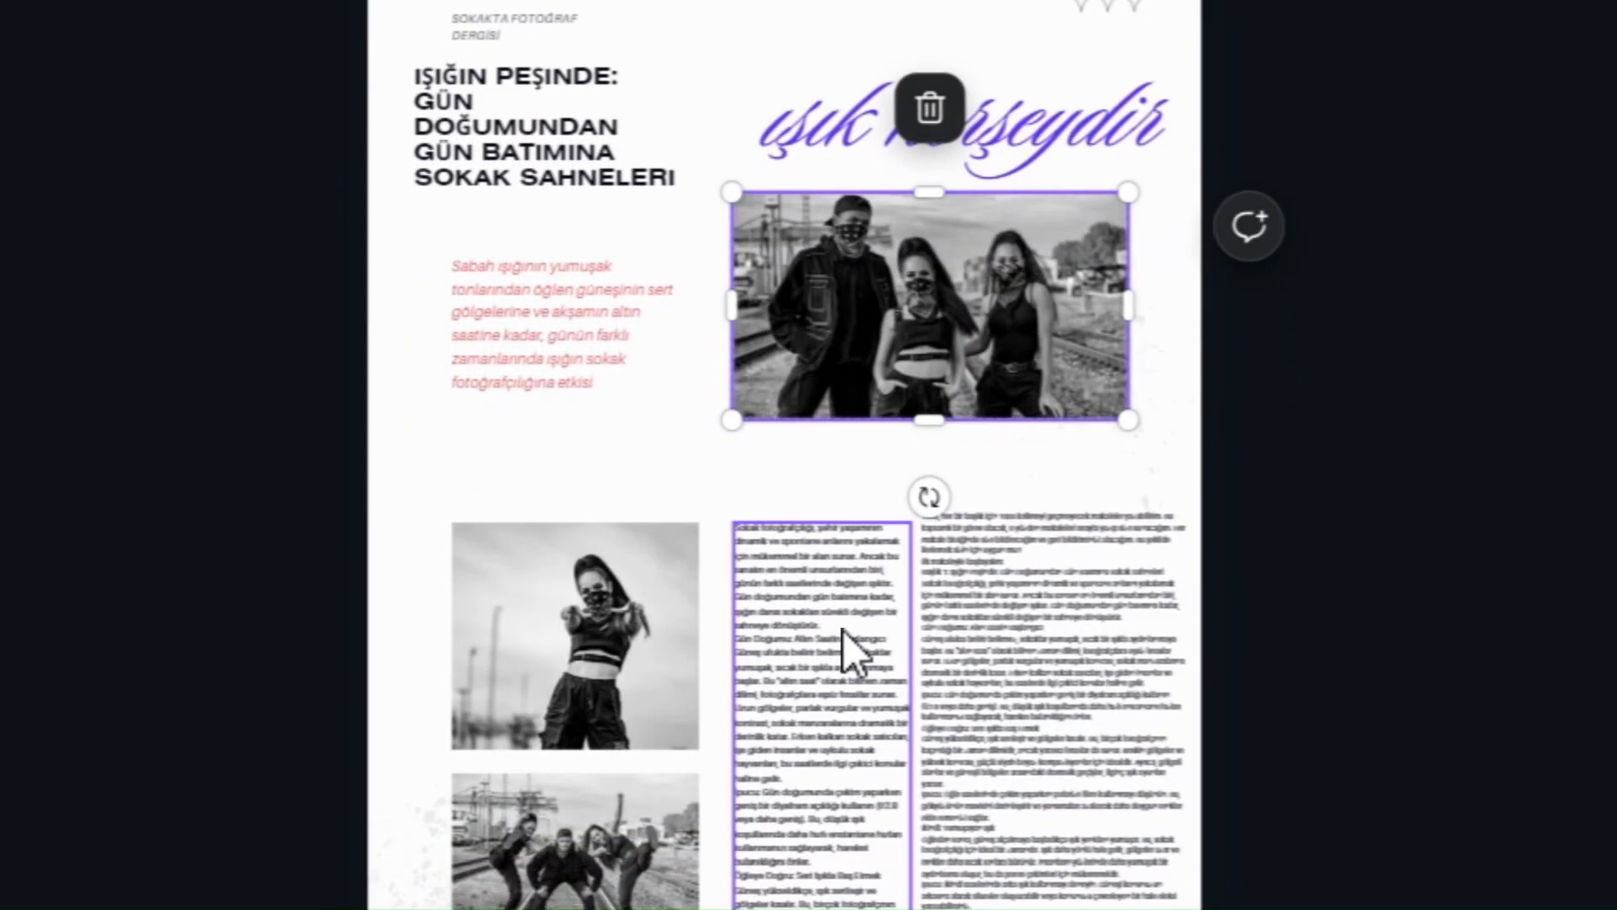
Narrow the third text column from its left edge to widen the gap, and slightly enlarge the middle column's text box
left_click(842, 630)
left_click(1013, 589)
left_click_drag(927, 801, 934, 791)
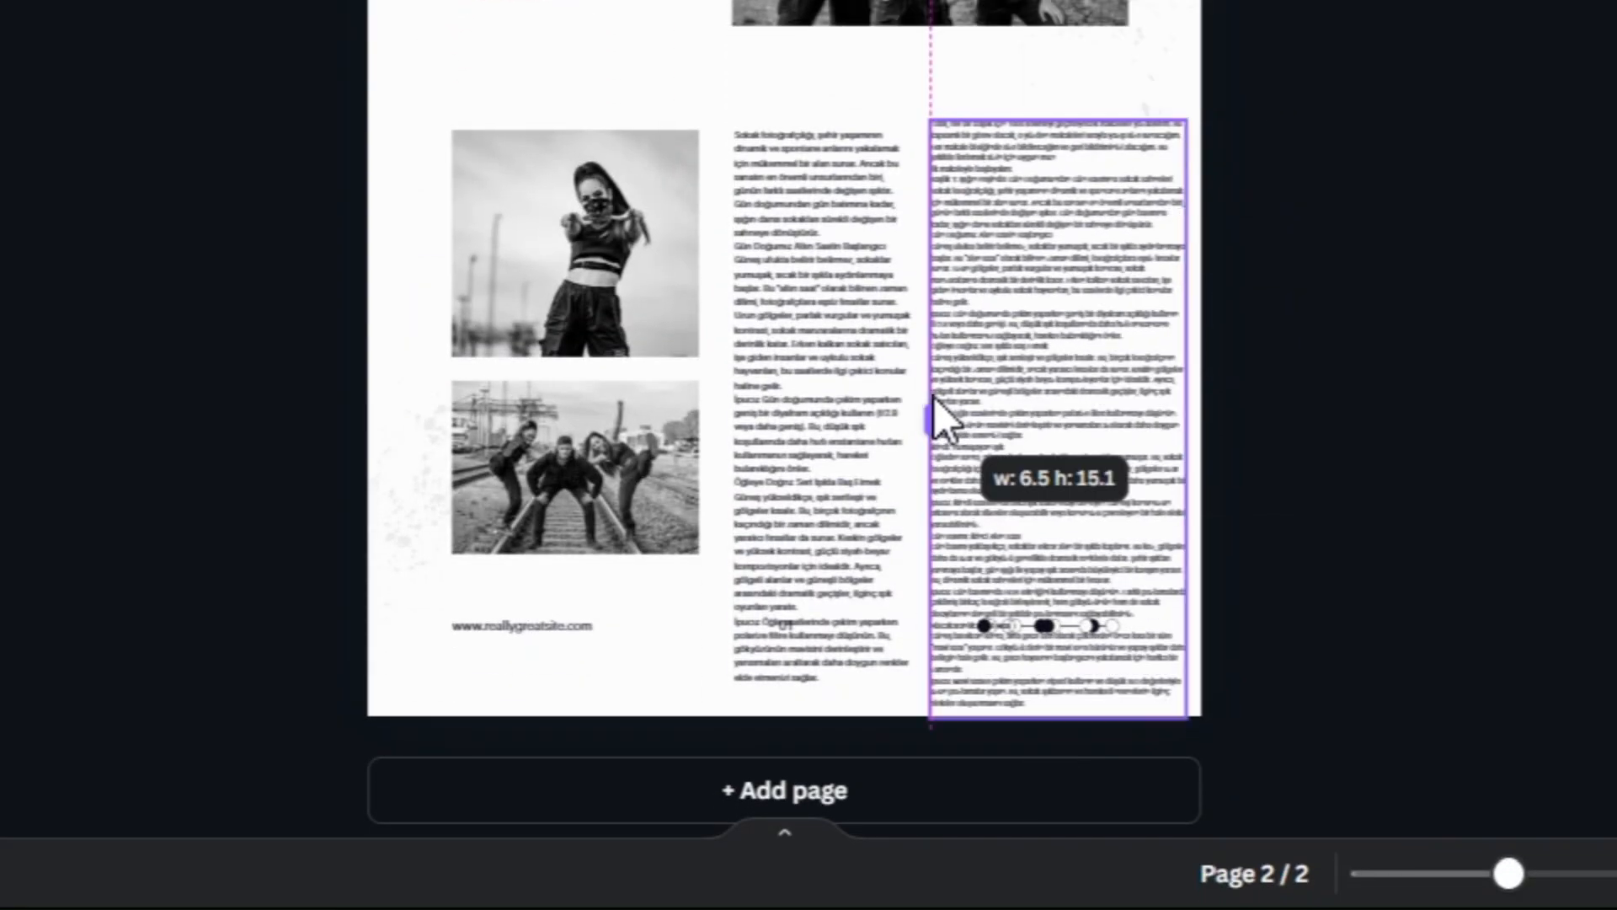
left_click_drag(934, 398, 945, 404)
left_click(845, 165)
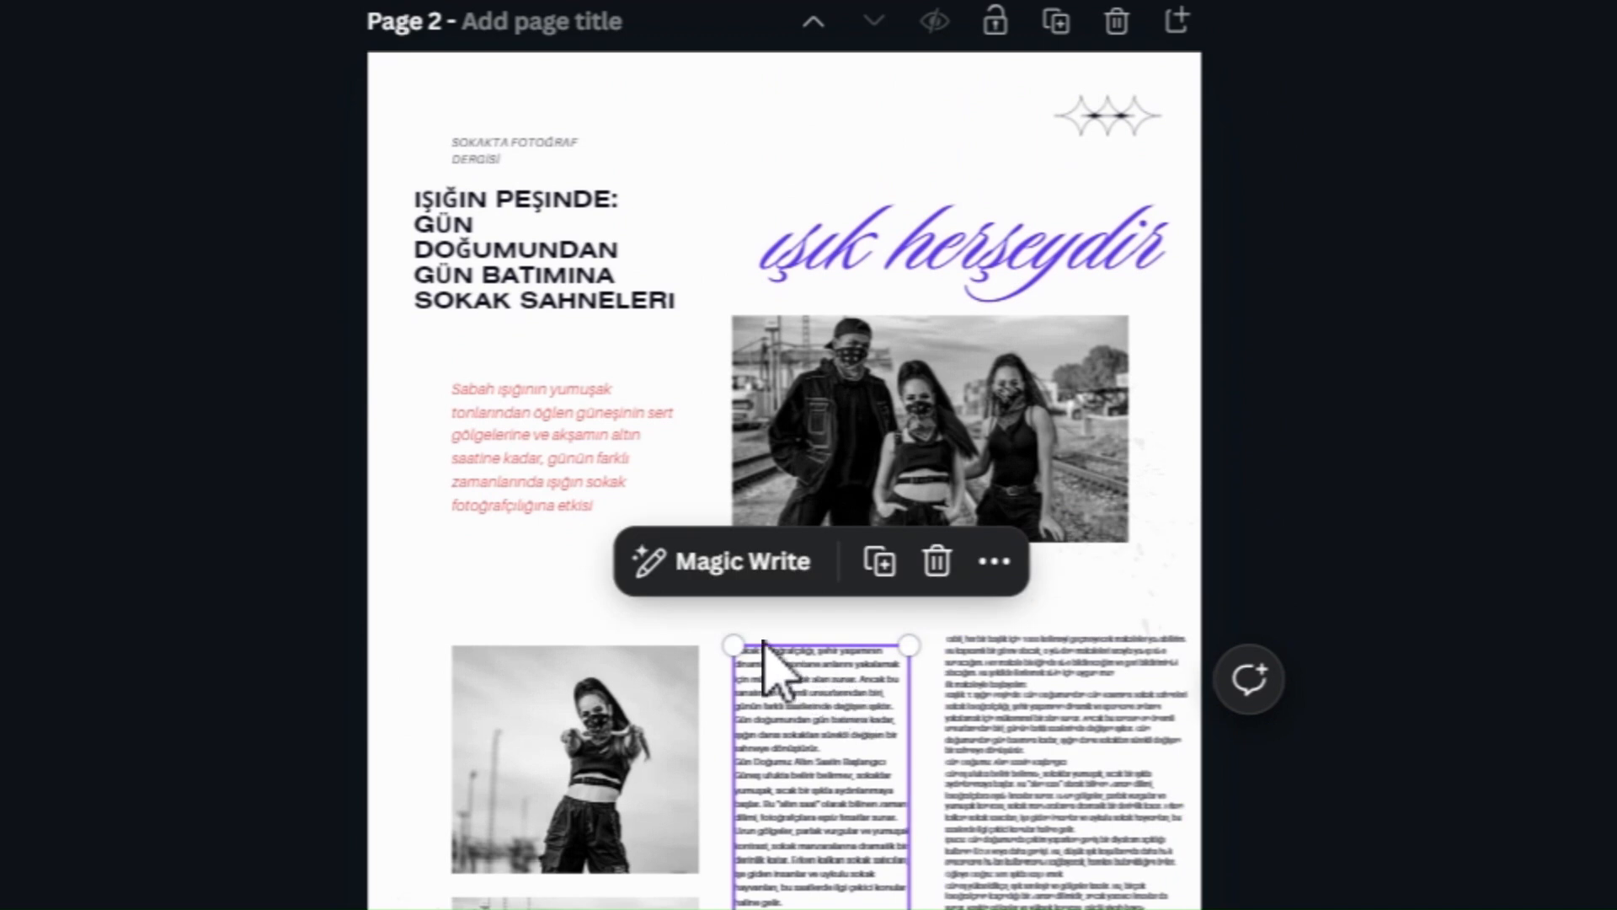
mouse_move(726, 638)
left_mouse_down()
mouse_move(686, 596)
mouse_move(731, 621)
left_mouse_up()
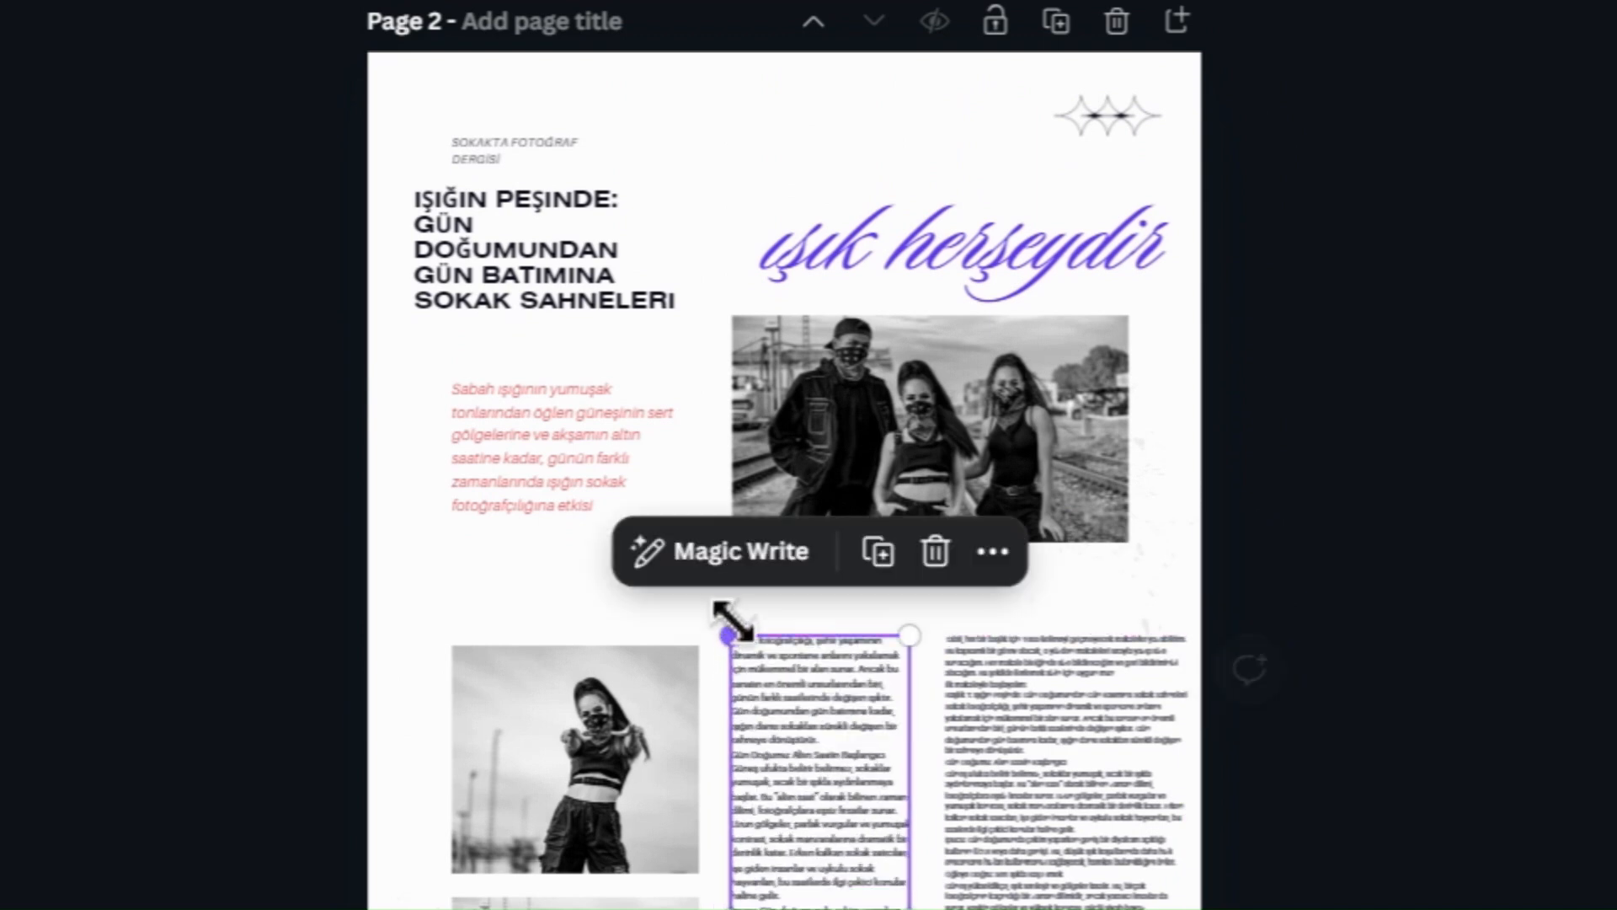
Search the available apps for "pixabay" and open the Pixabay stock photo app
left_click(1007, 324)
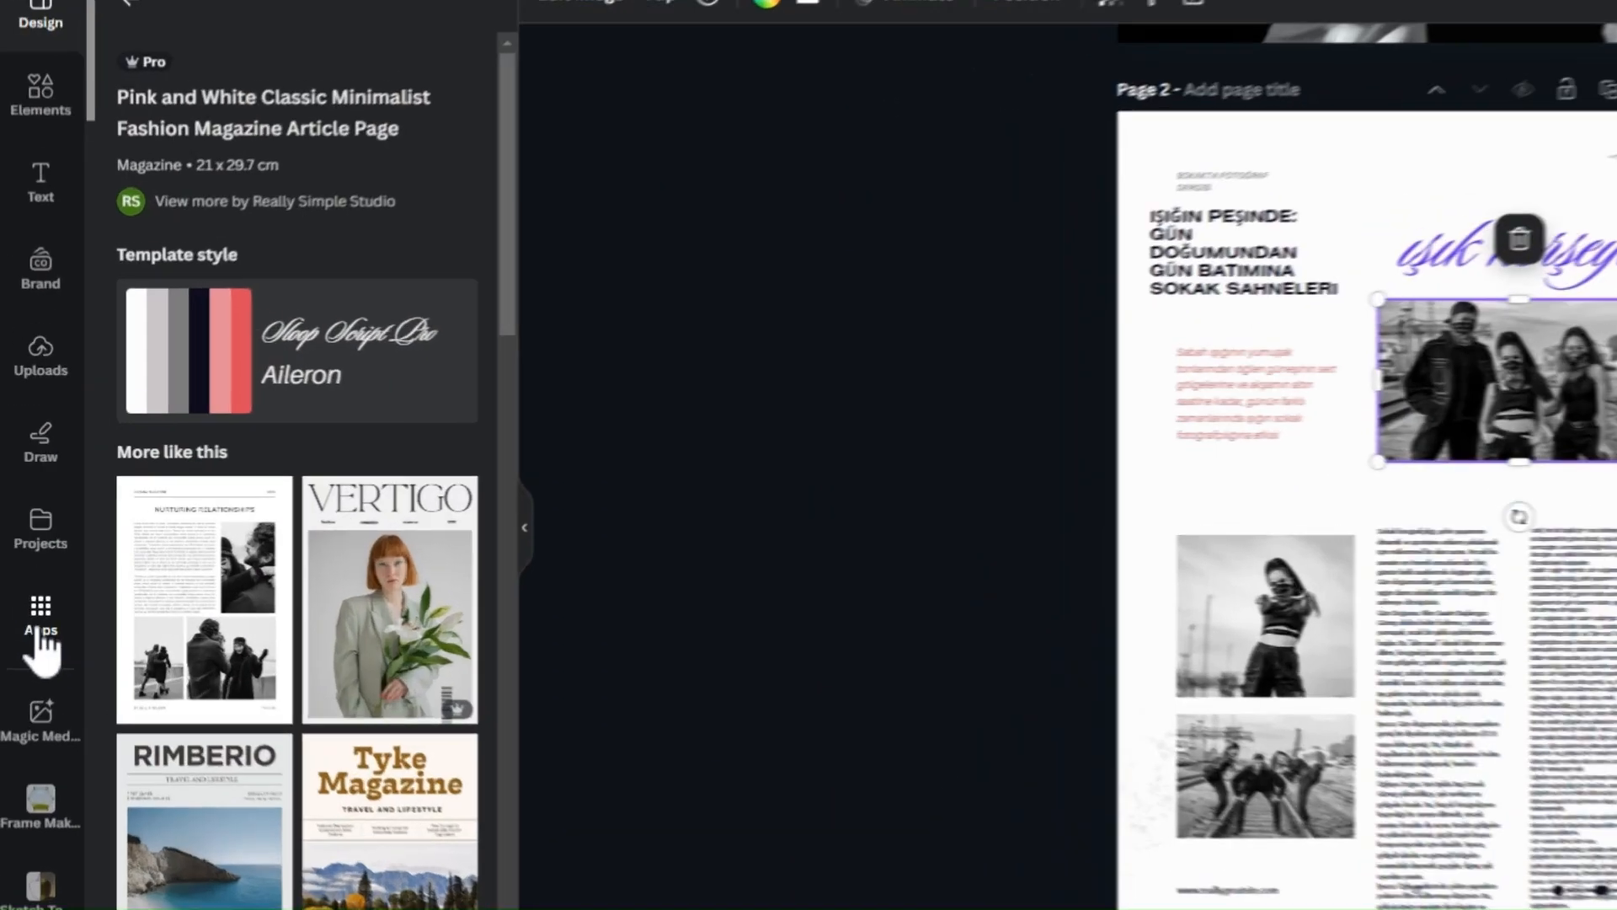
left_click(18, 575)
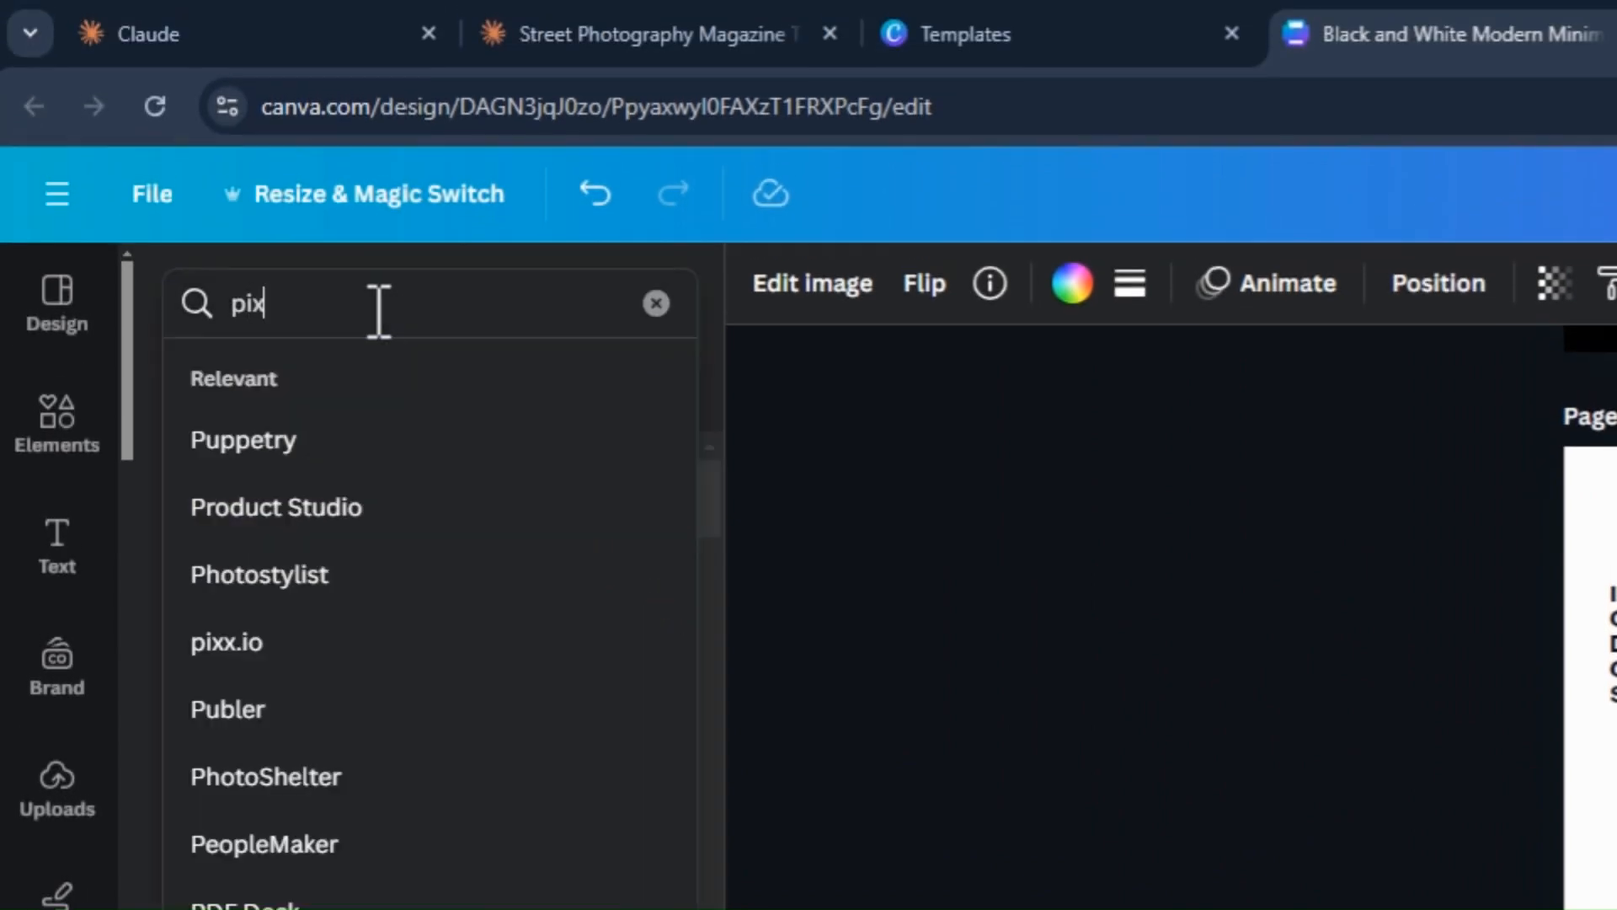
type("abay")
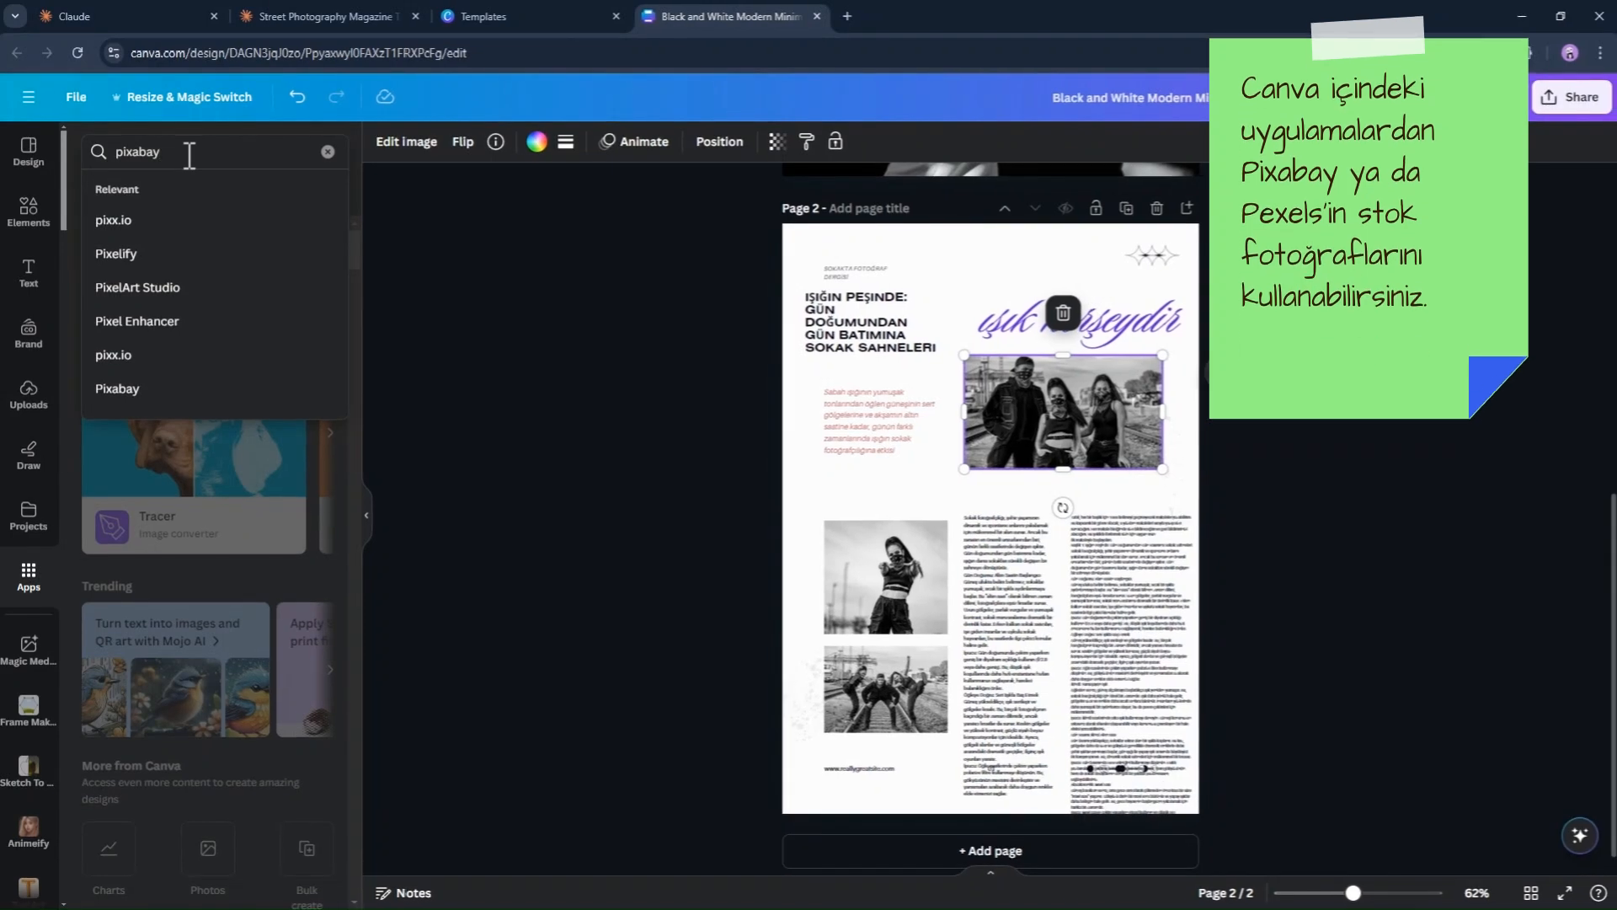
key("Return")
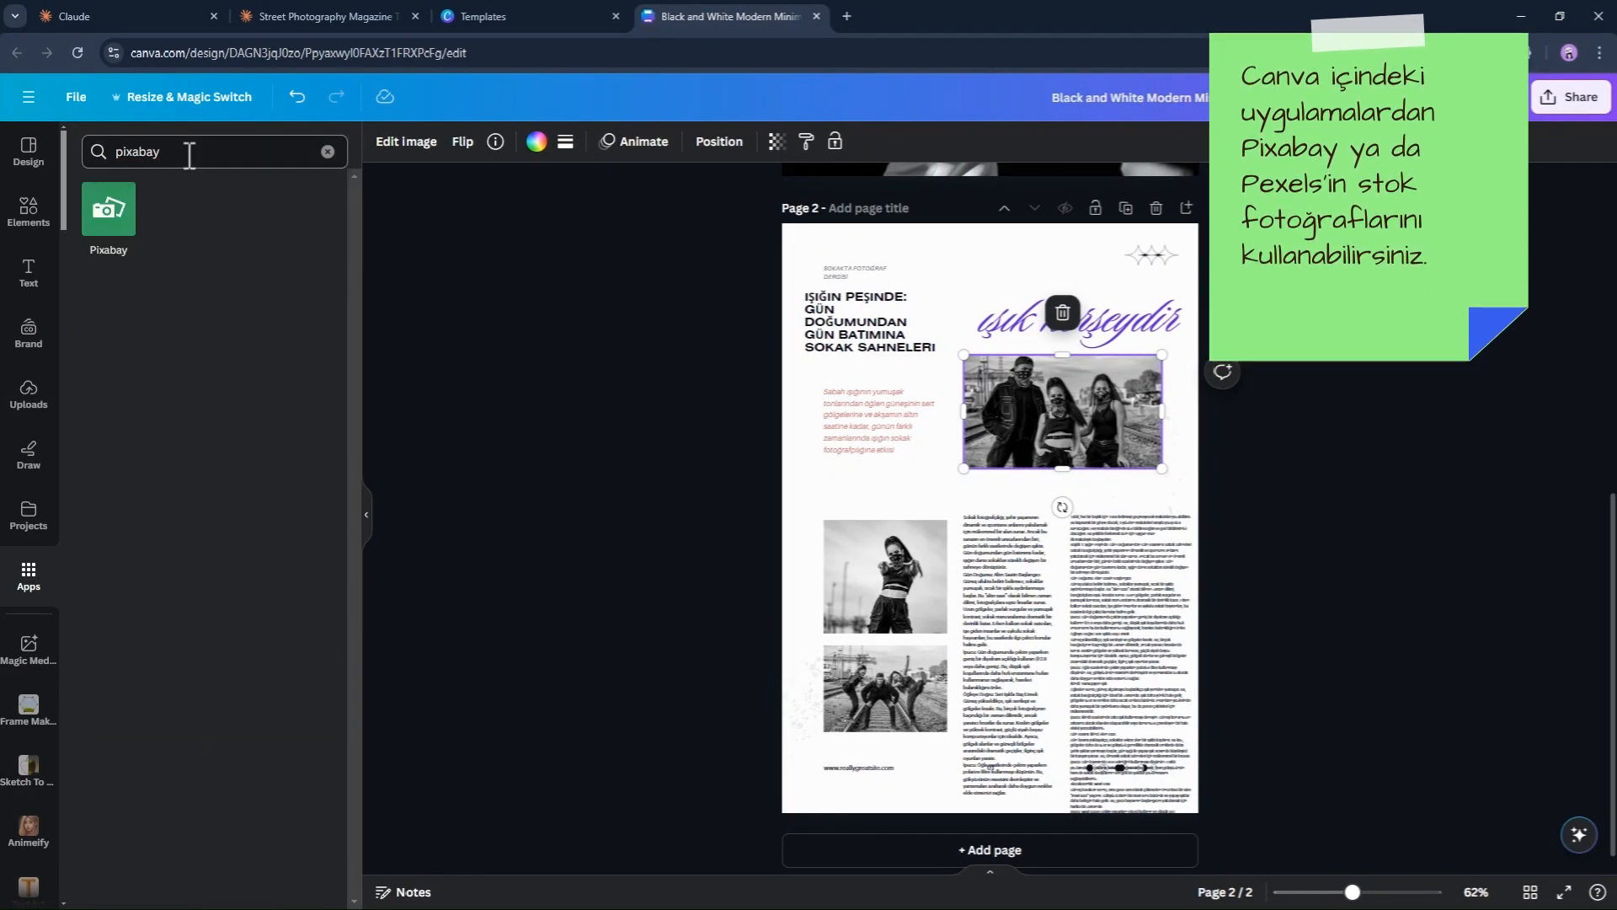
left_click(128, 207)
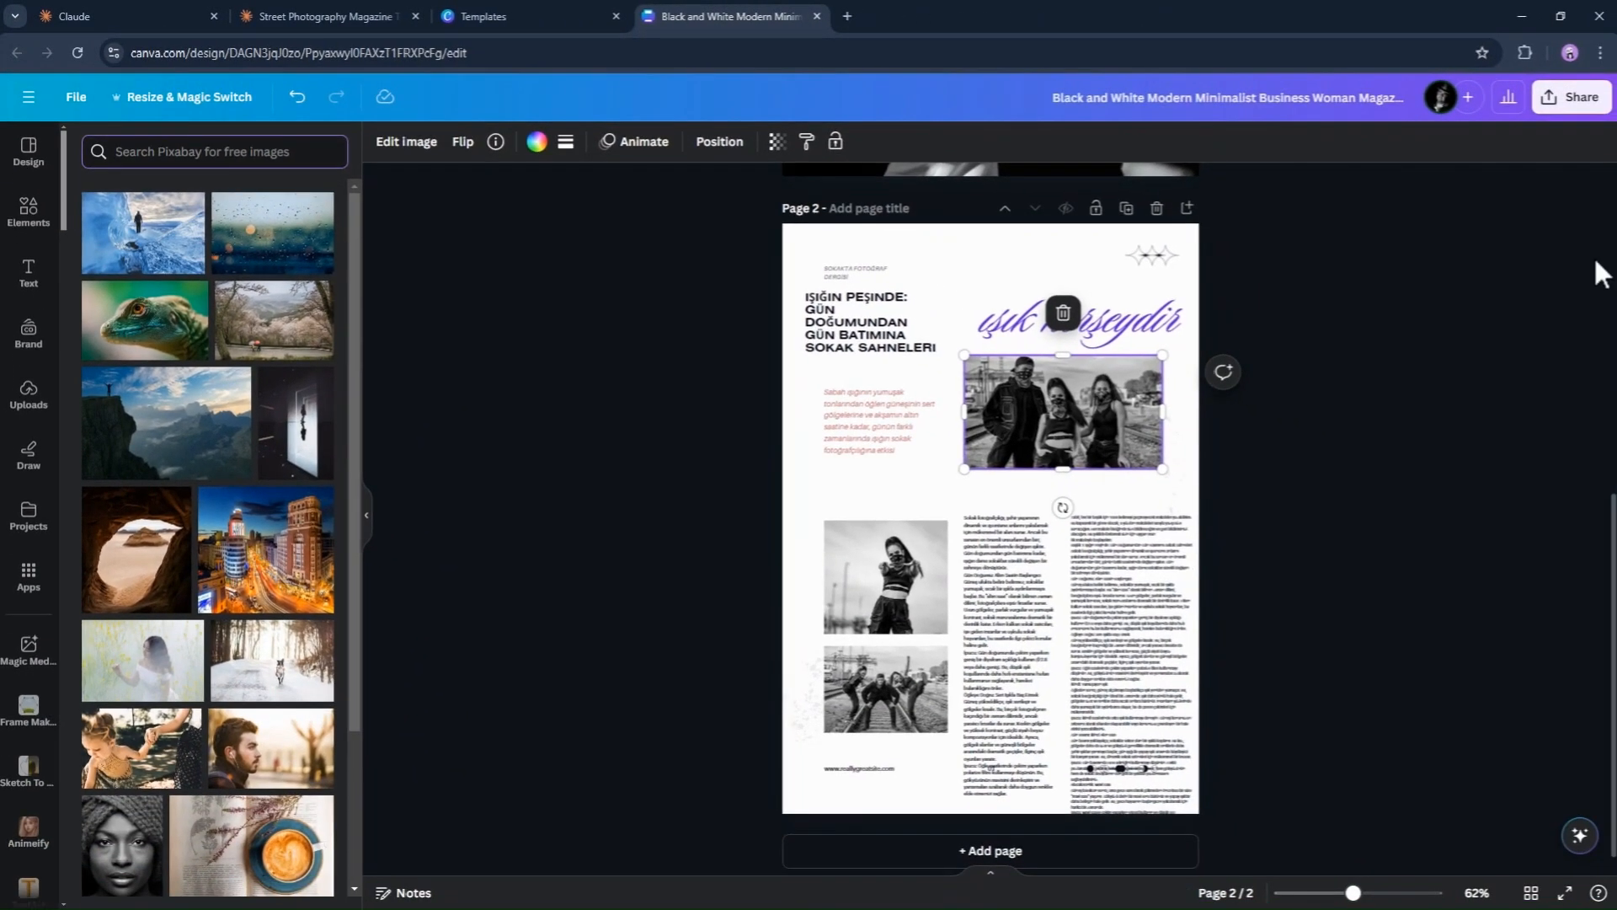
Search Pixabay for "sunrise" and replace the large group photo with the pink-and-orange beach and the upper small photo with sunrays over the sea
type("s")
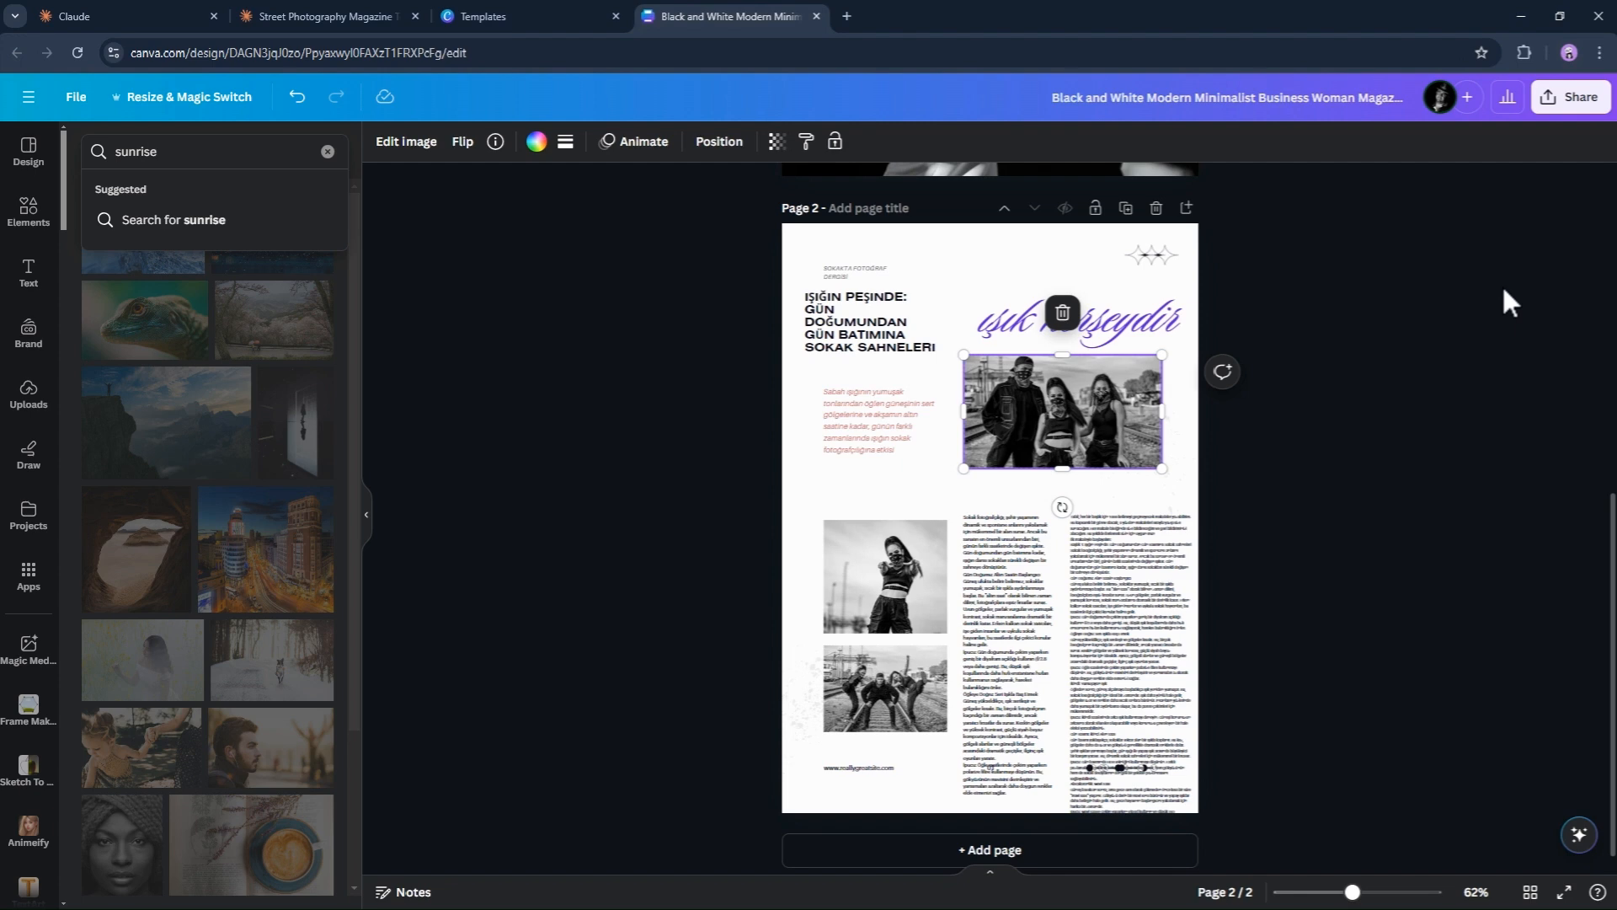
type("unrise")
key("Return")
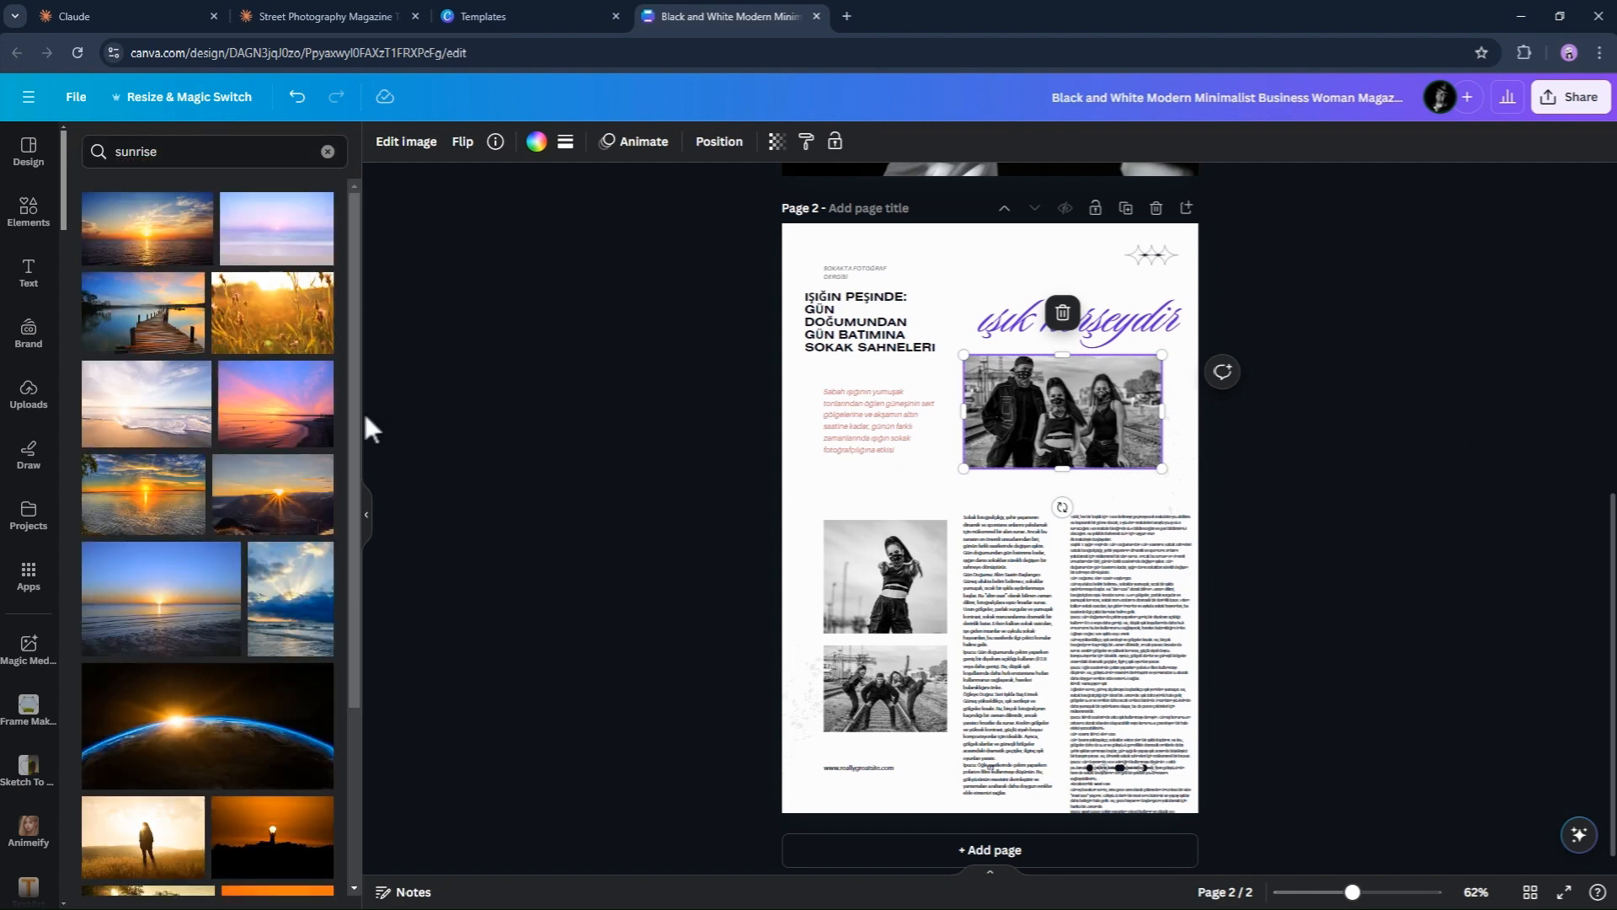
left_click(274, 420)
left_click_drag(986, 463, 1021, 435)
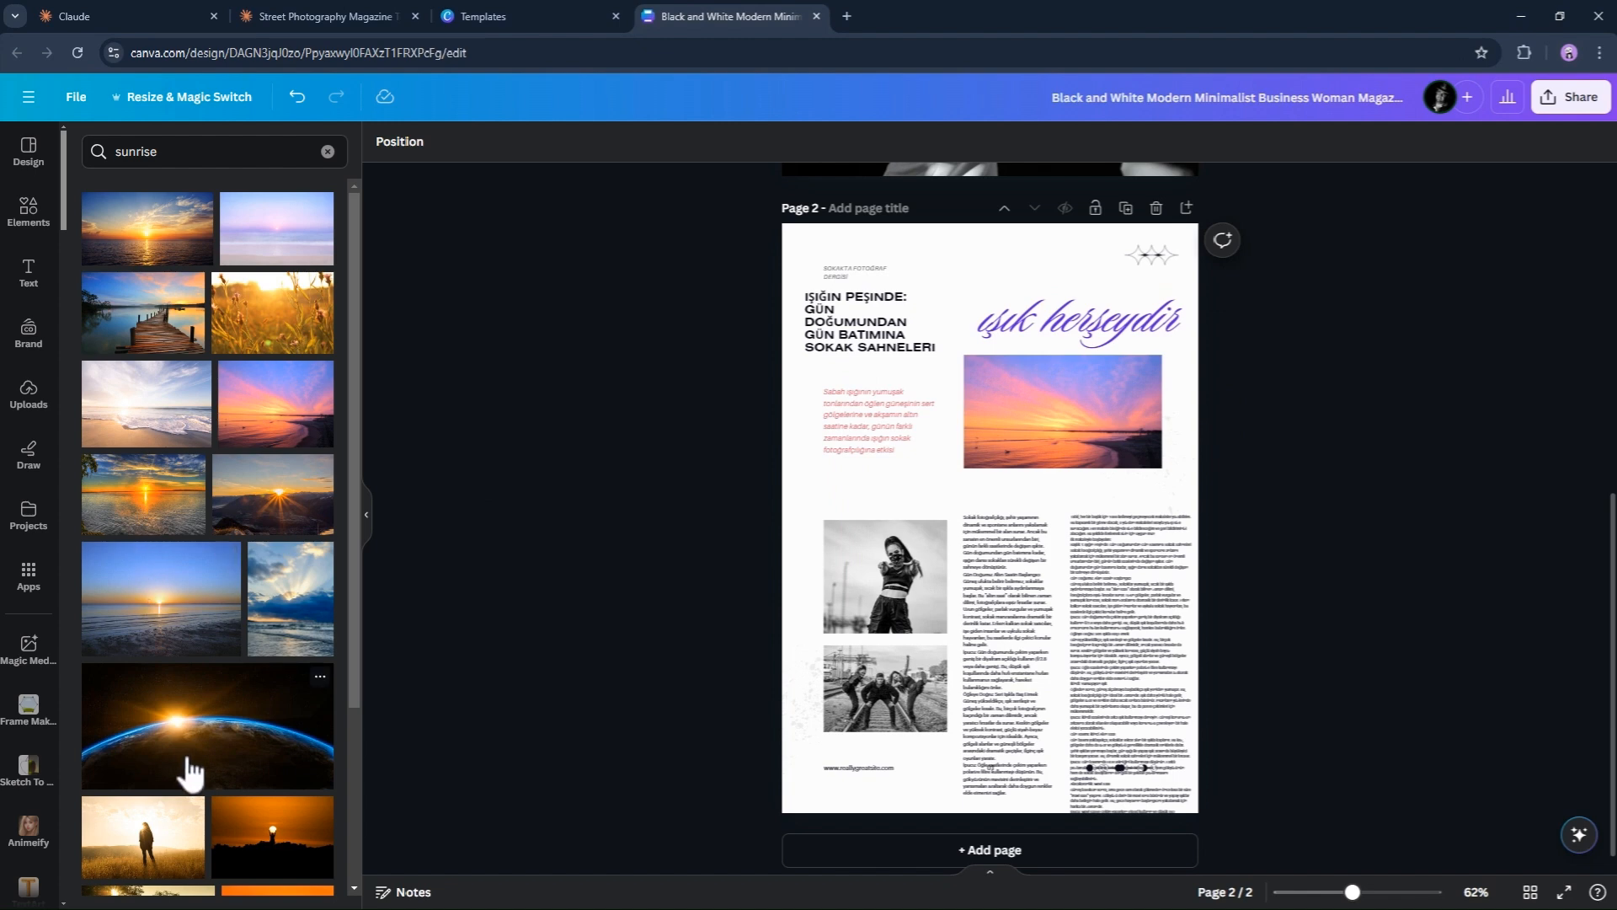
left_click(293, 599)
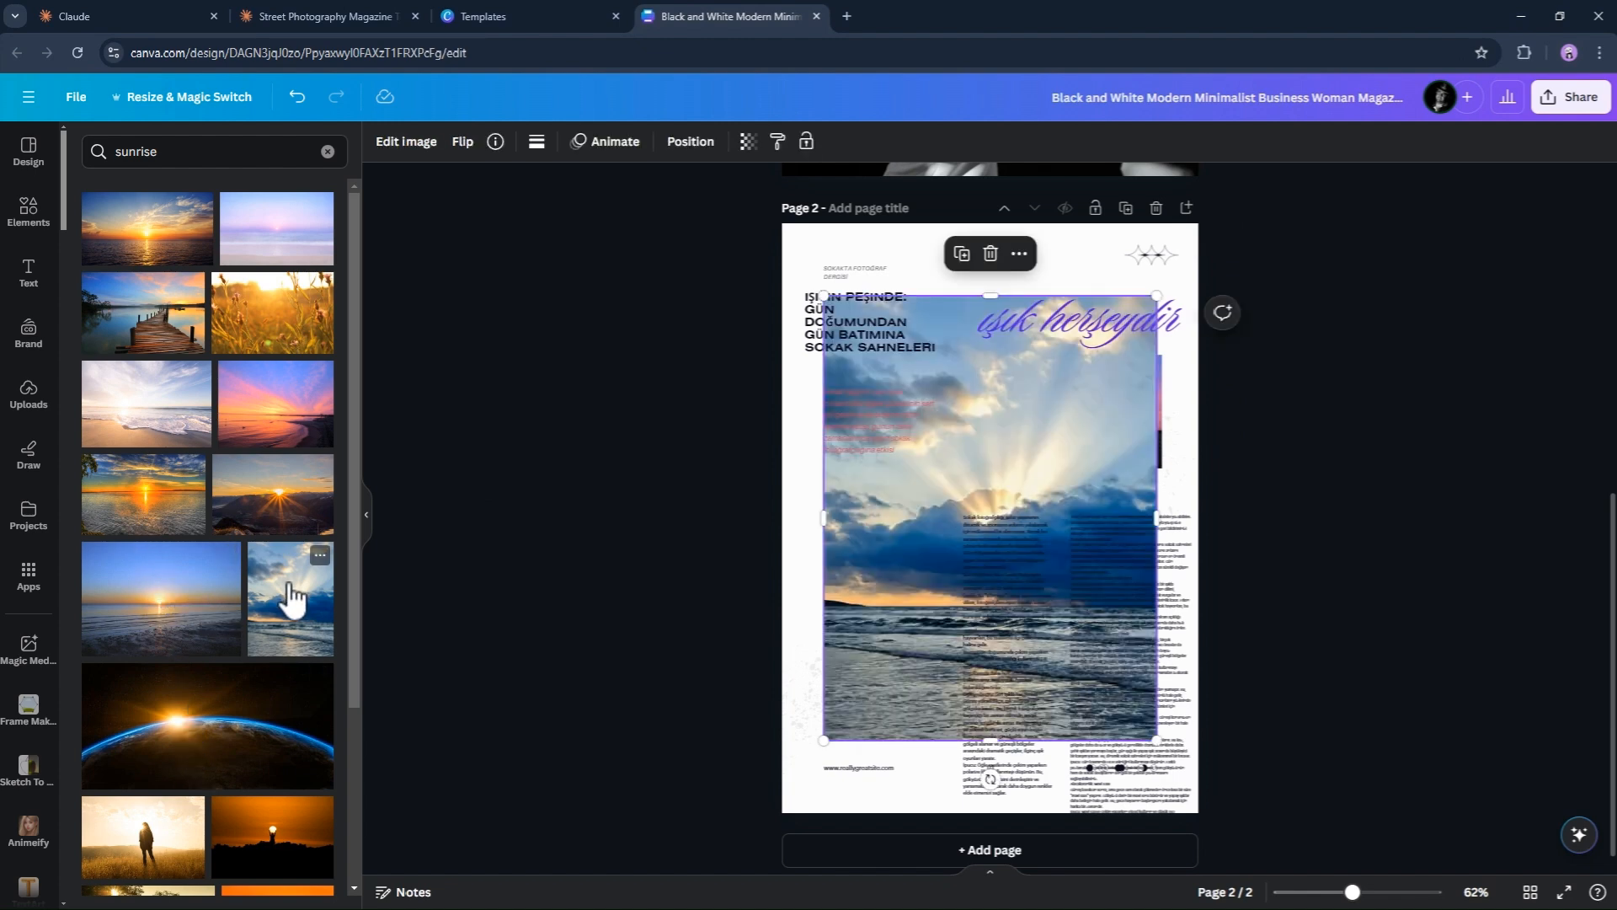
left_click_drag(1044, 411, 893, 580)
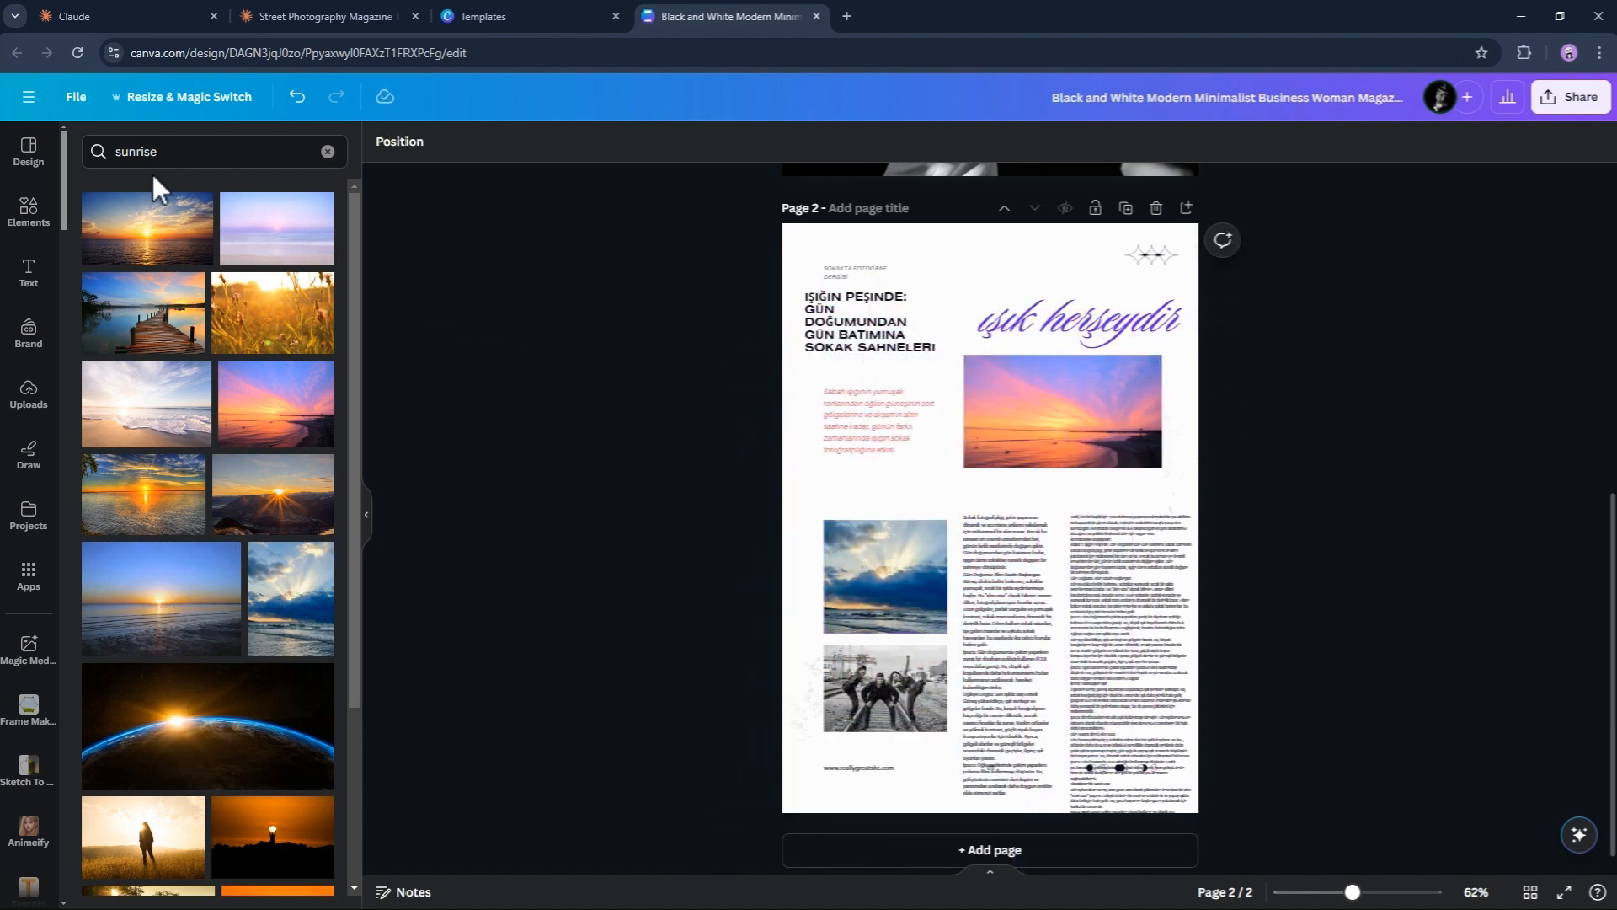
Search Pixabay for "sunset" and replace the lower small photo with the sun setting in a dark red sky
left_click(171, 156)
key("BackSpace")
key("BackSpace")
type("s")
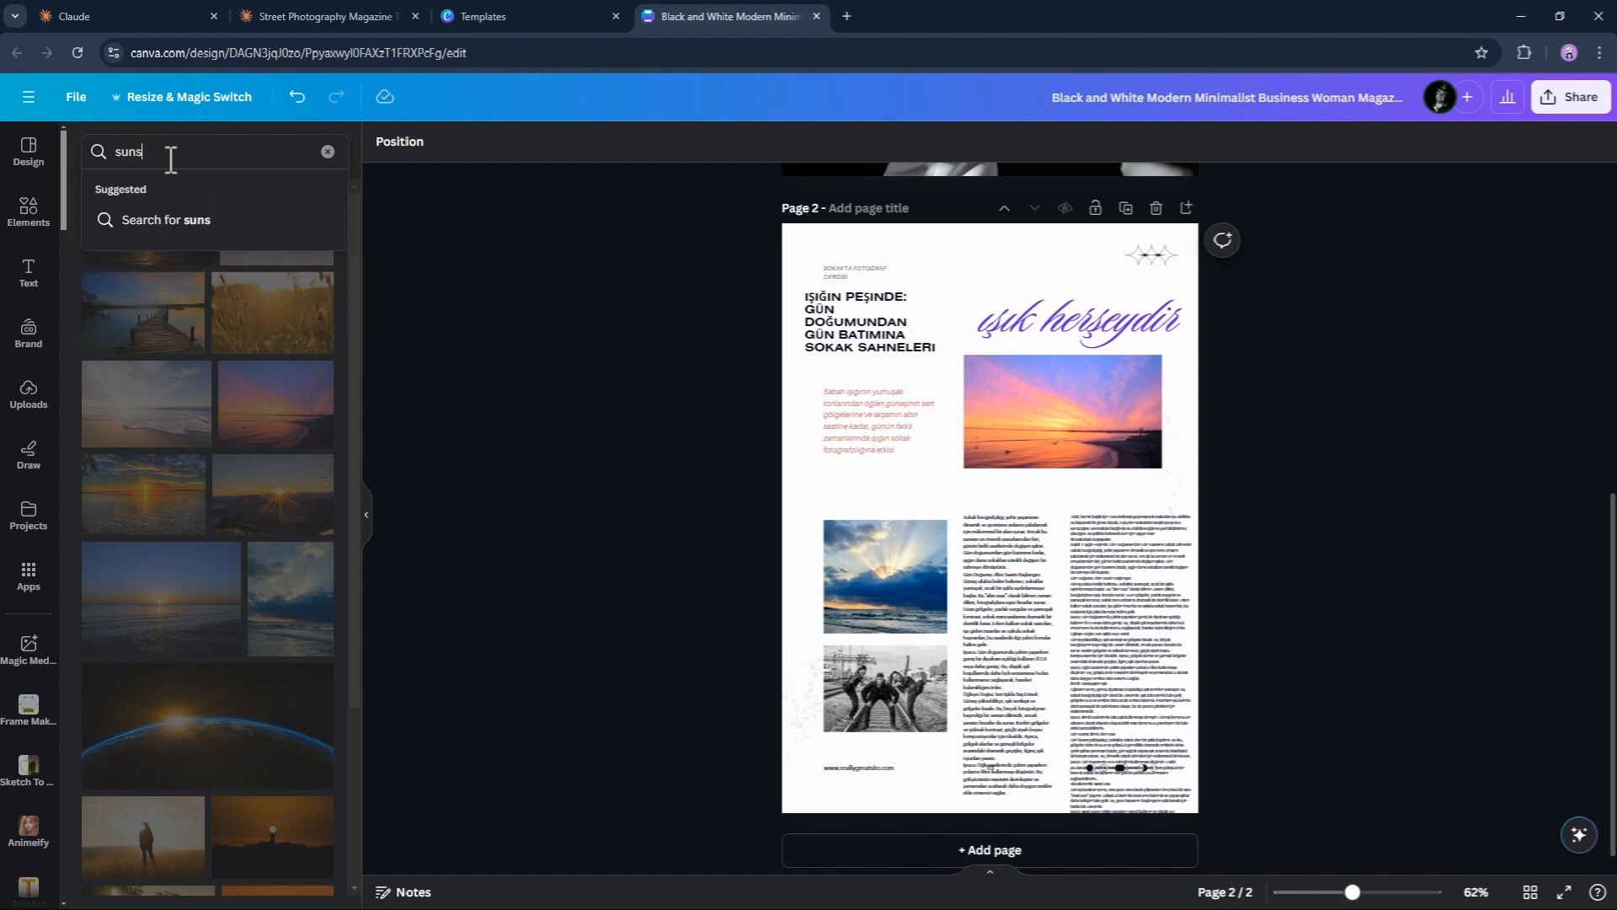
key("Return")
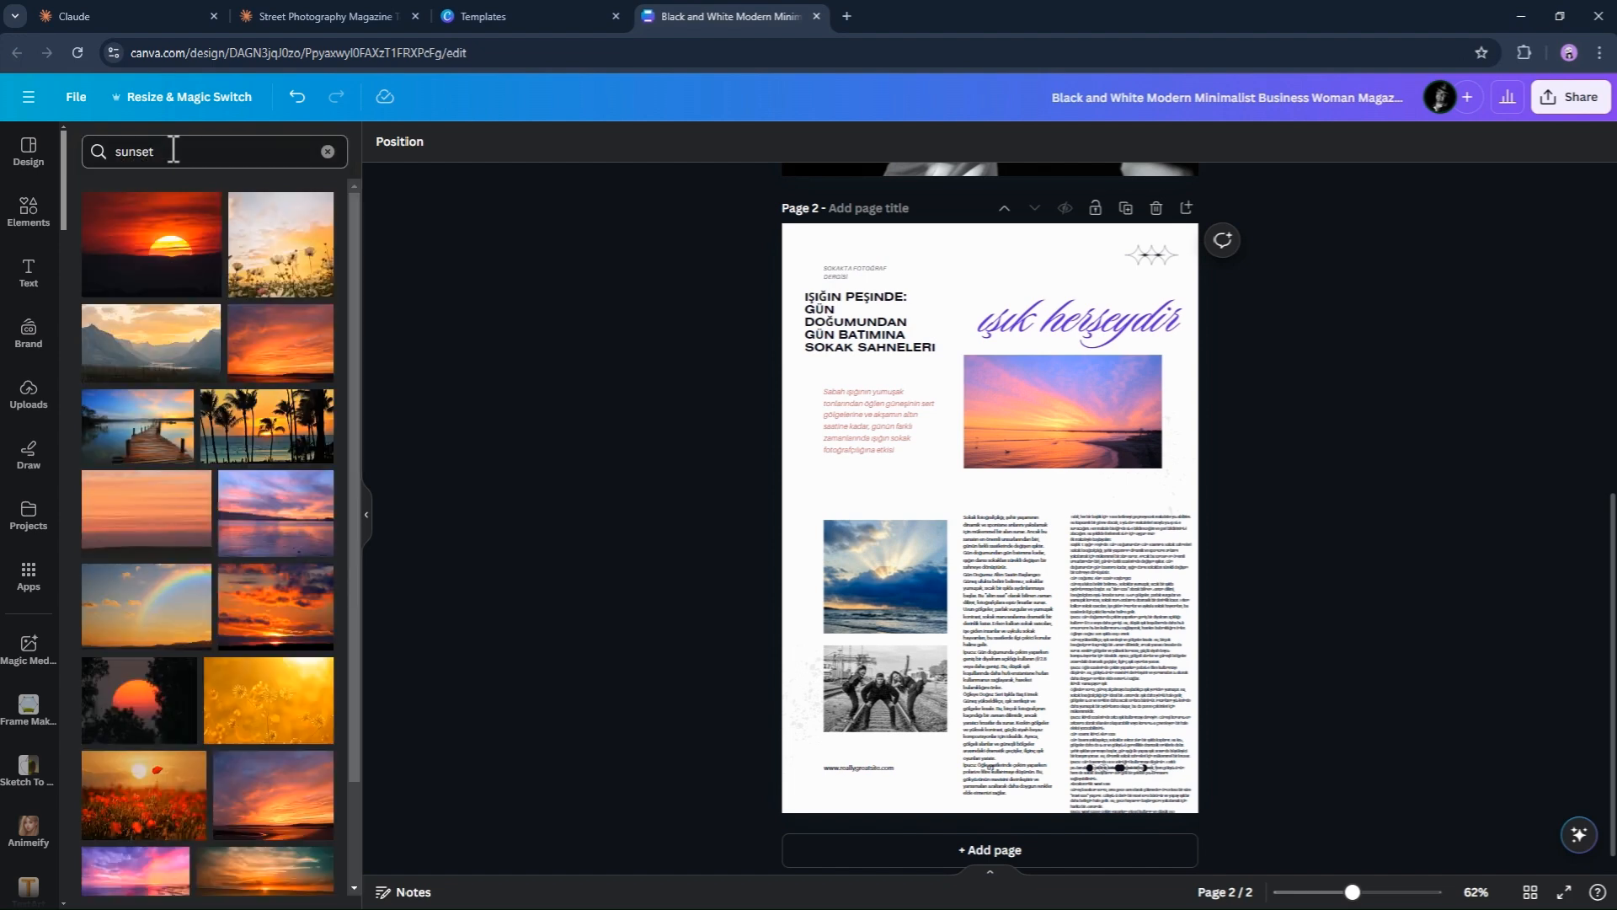
left_click_drag(143, 276, 882, 690)
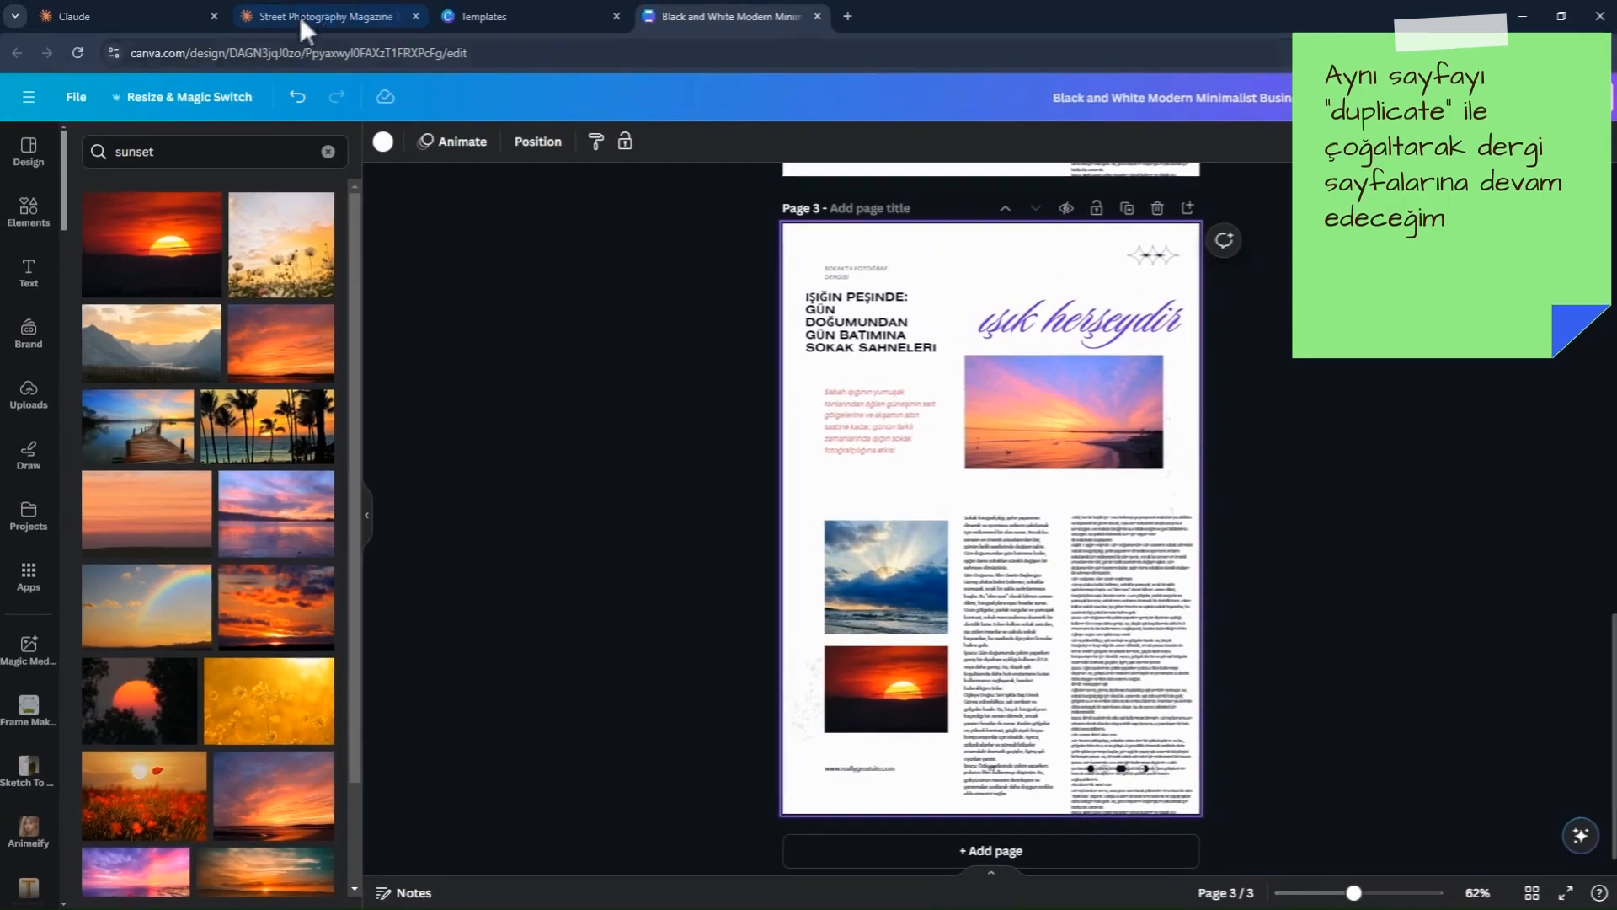
Copy the end of the light article from the "Alacakaranlık: Mavi Saat" heading in the Claude chat and return to the Canva design
left_click(305, 9)
left_click_drag(653, 802, 532, 537)
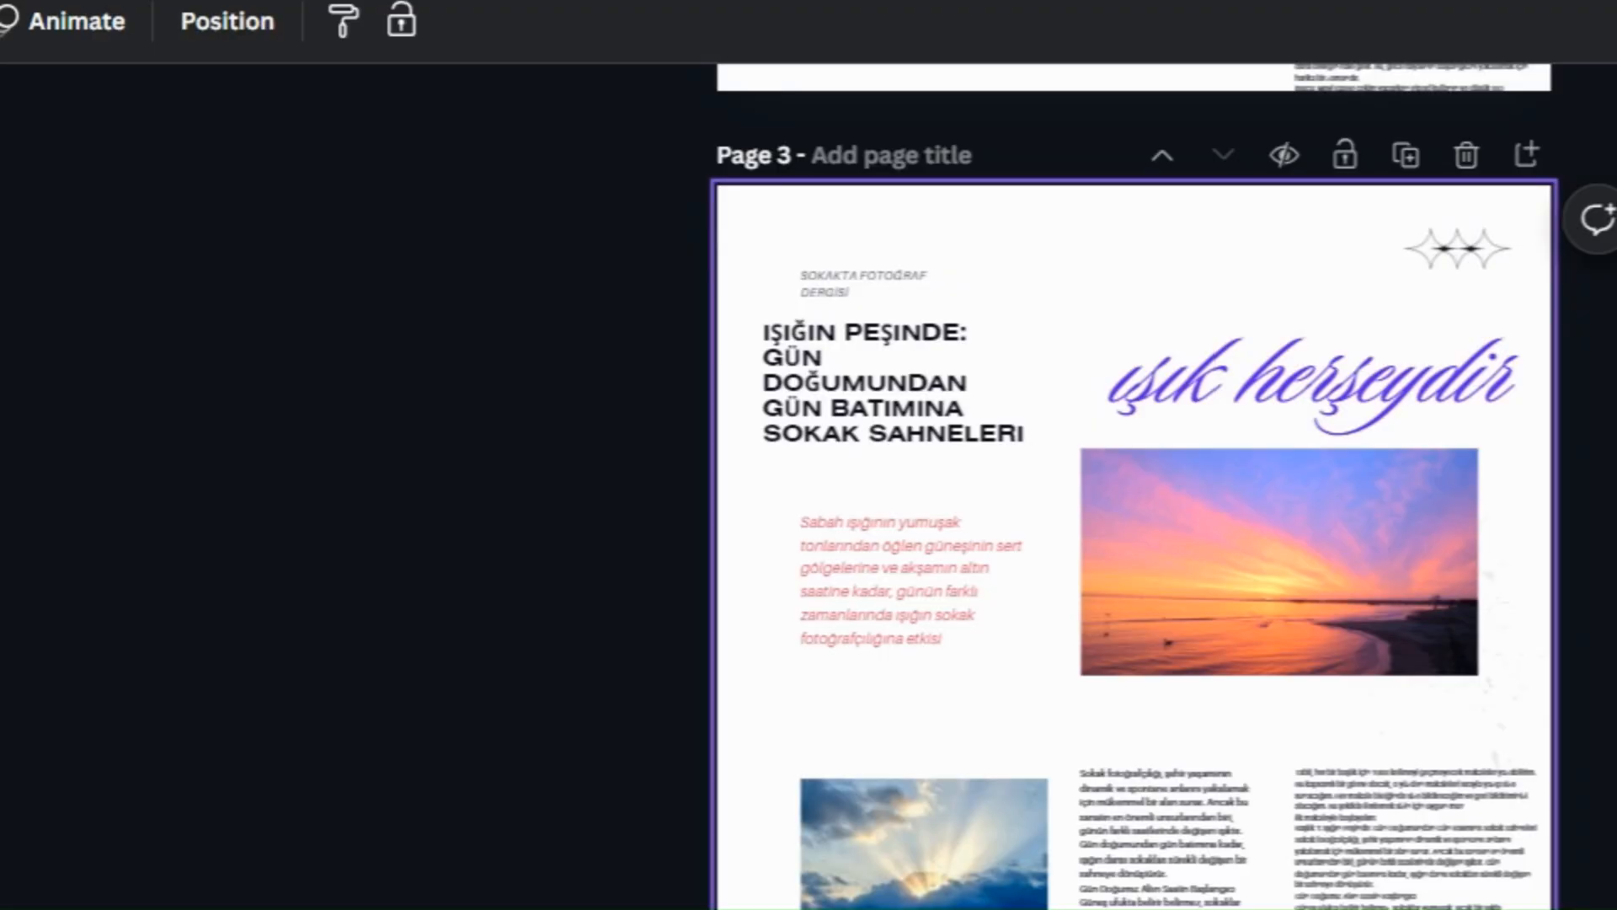
scroll(1162, 505, "up", 3)
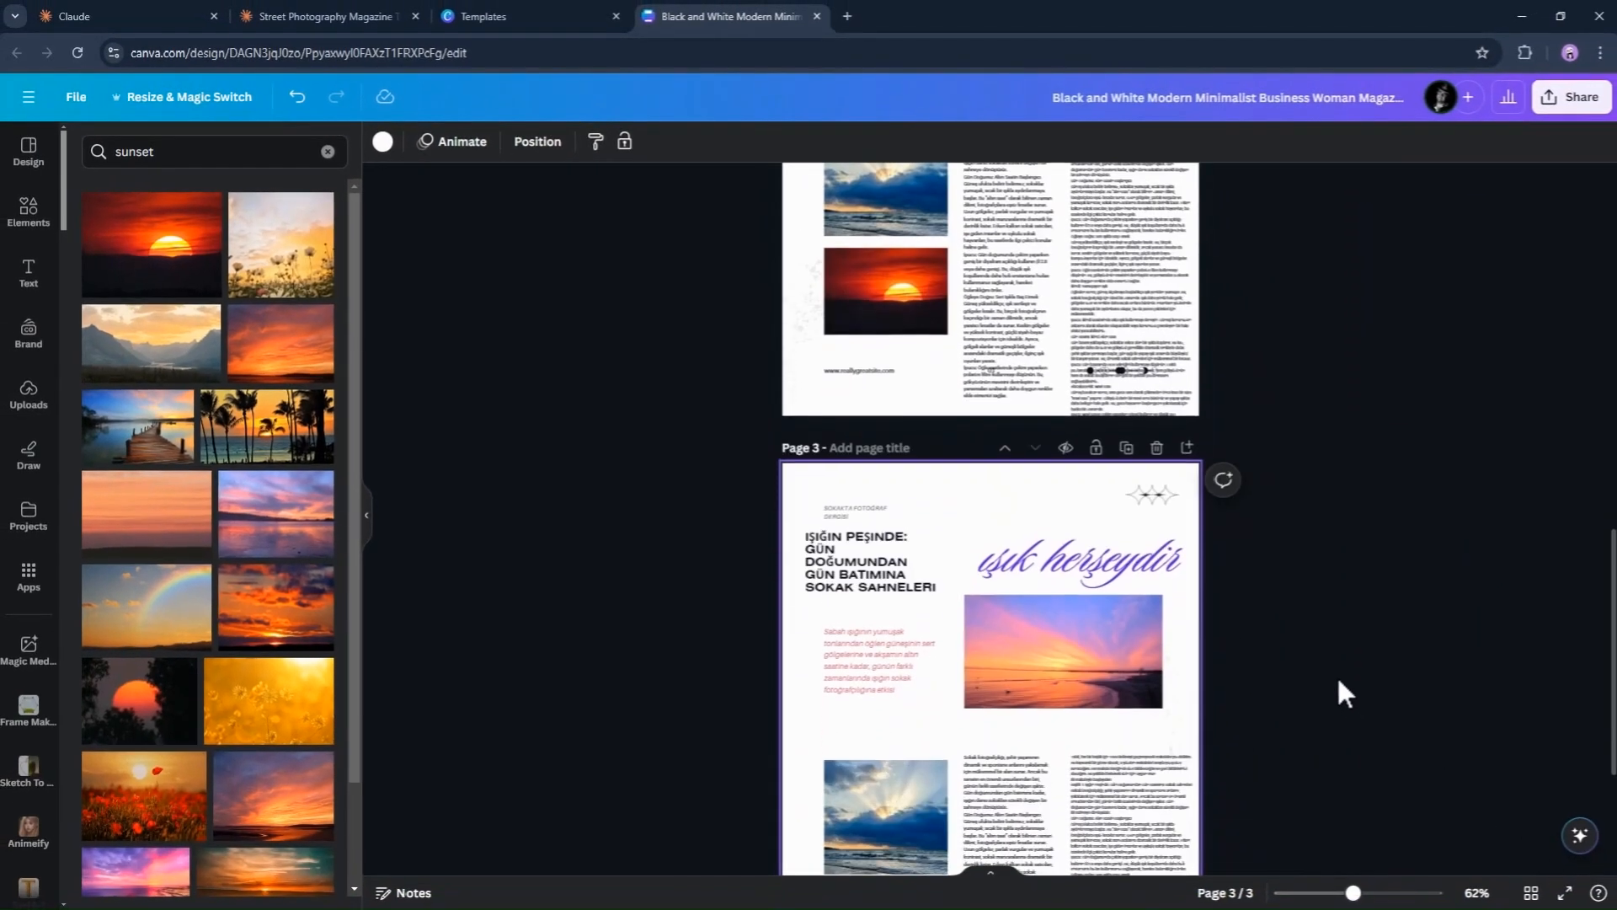
Delete all the text in the third column of page 3
scroll(1338, 680, "down", 2)
left_click(1144, 757)
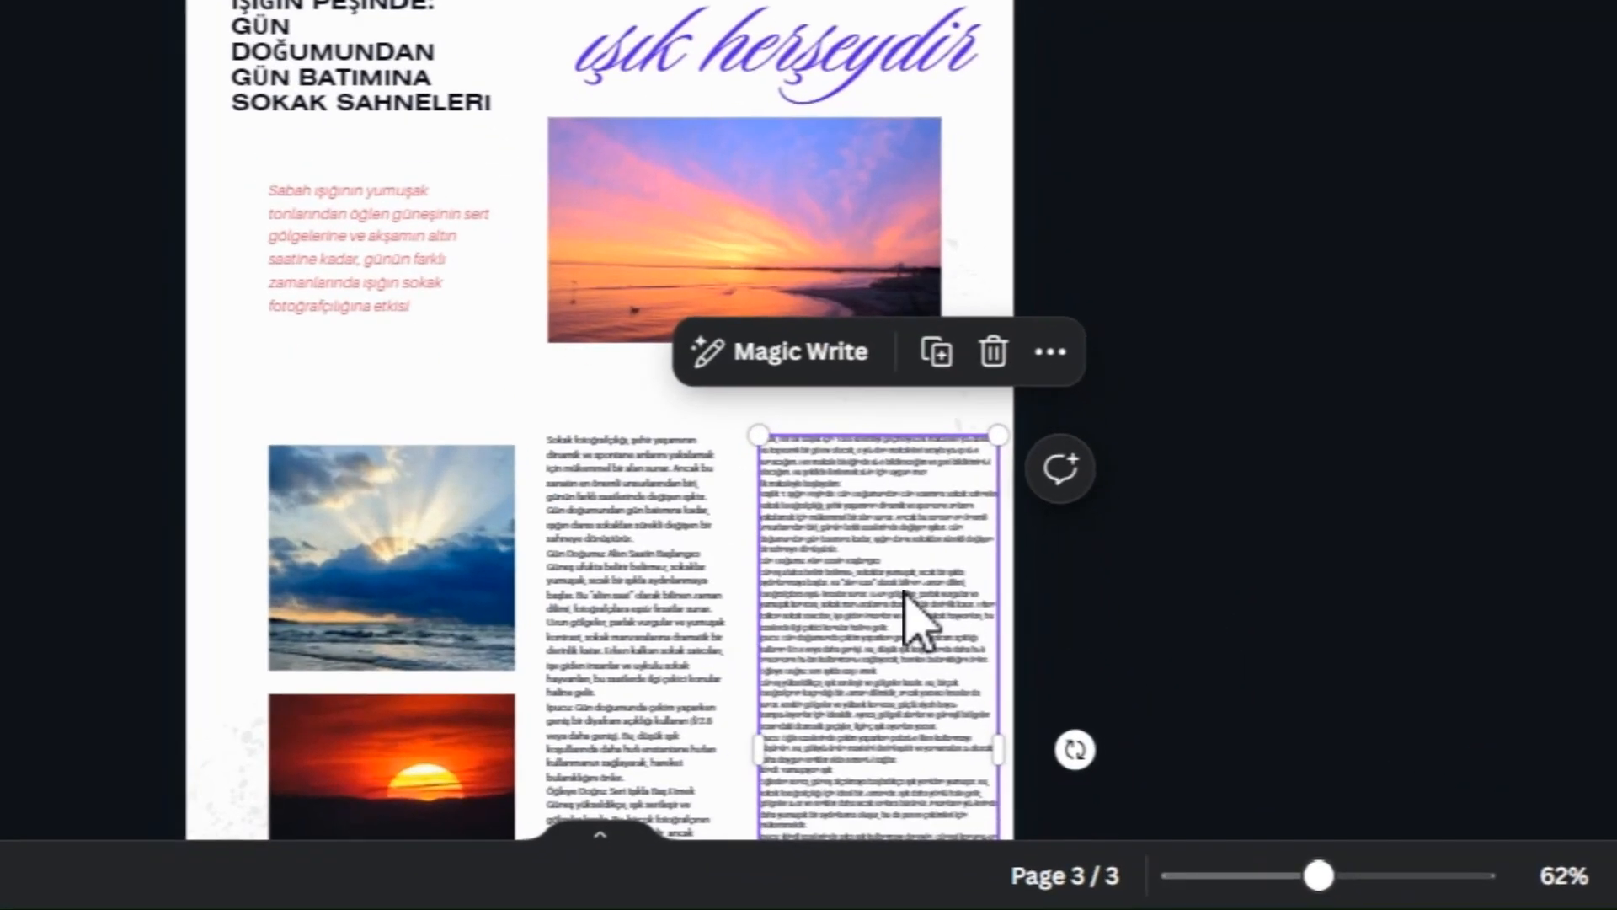
double_click(898, 590)
key("BackSpace")
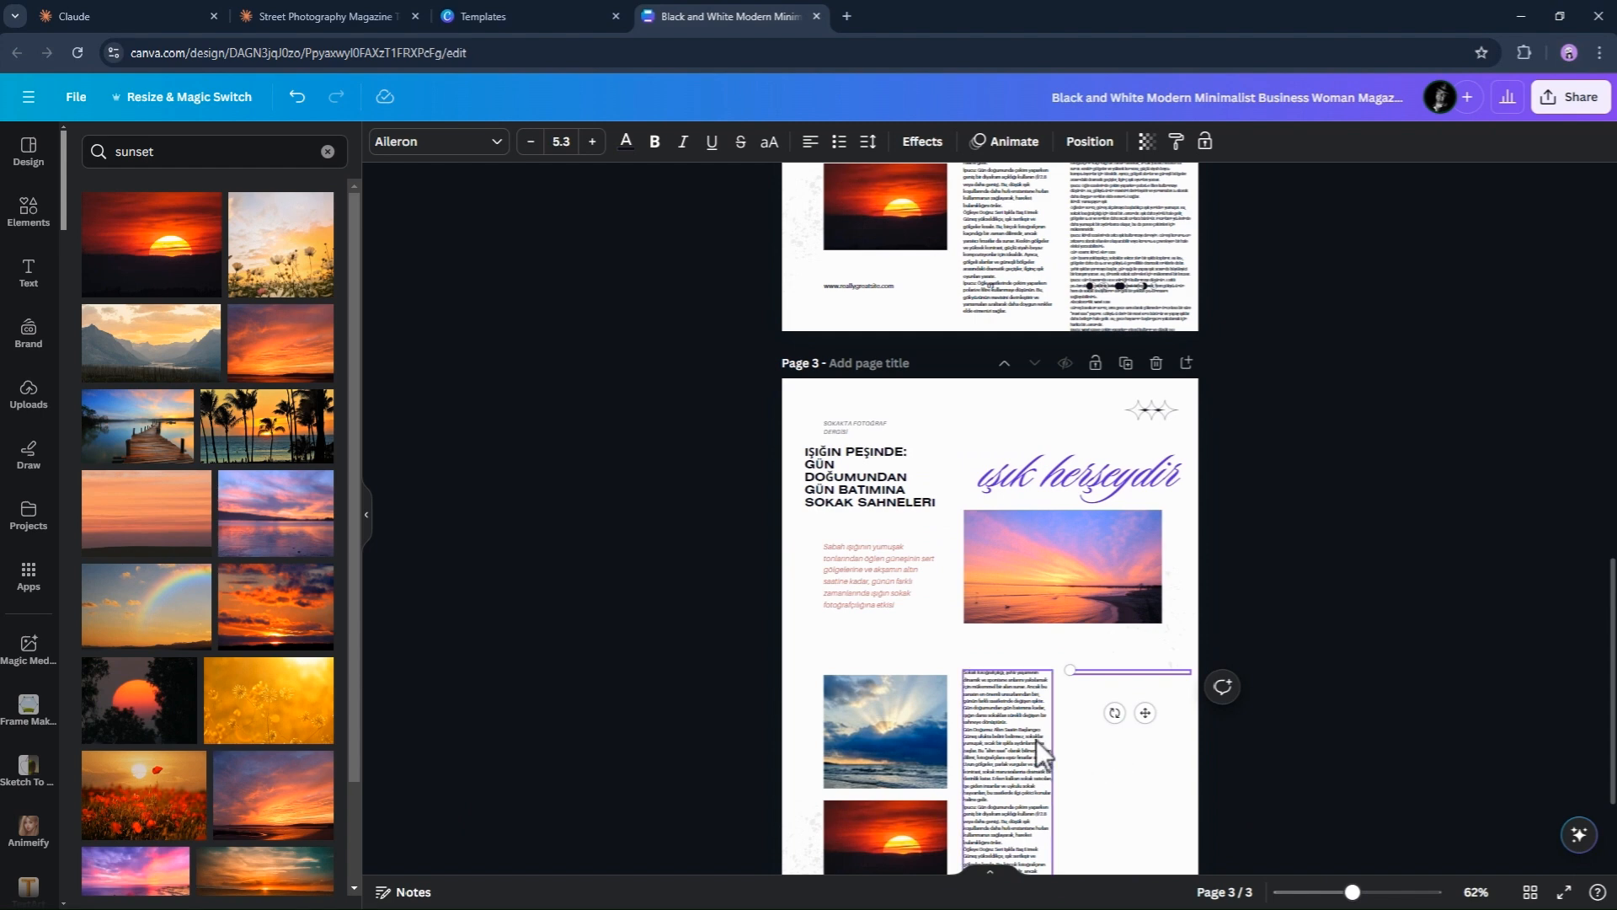
Replace the middle column's text on page 3 with the copied "Mavi Saat" section and widen the box across both text columns
left_click(1028, 711)
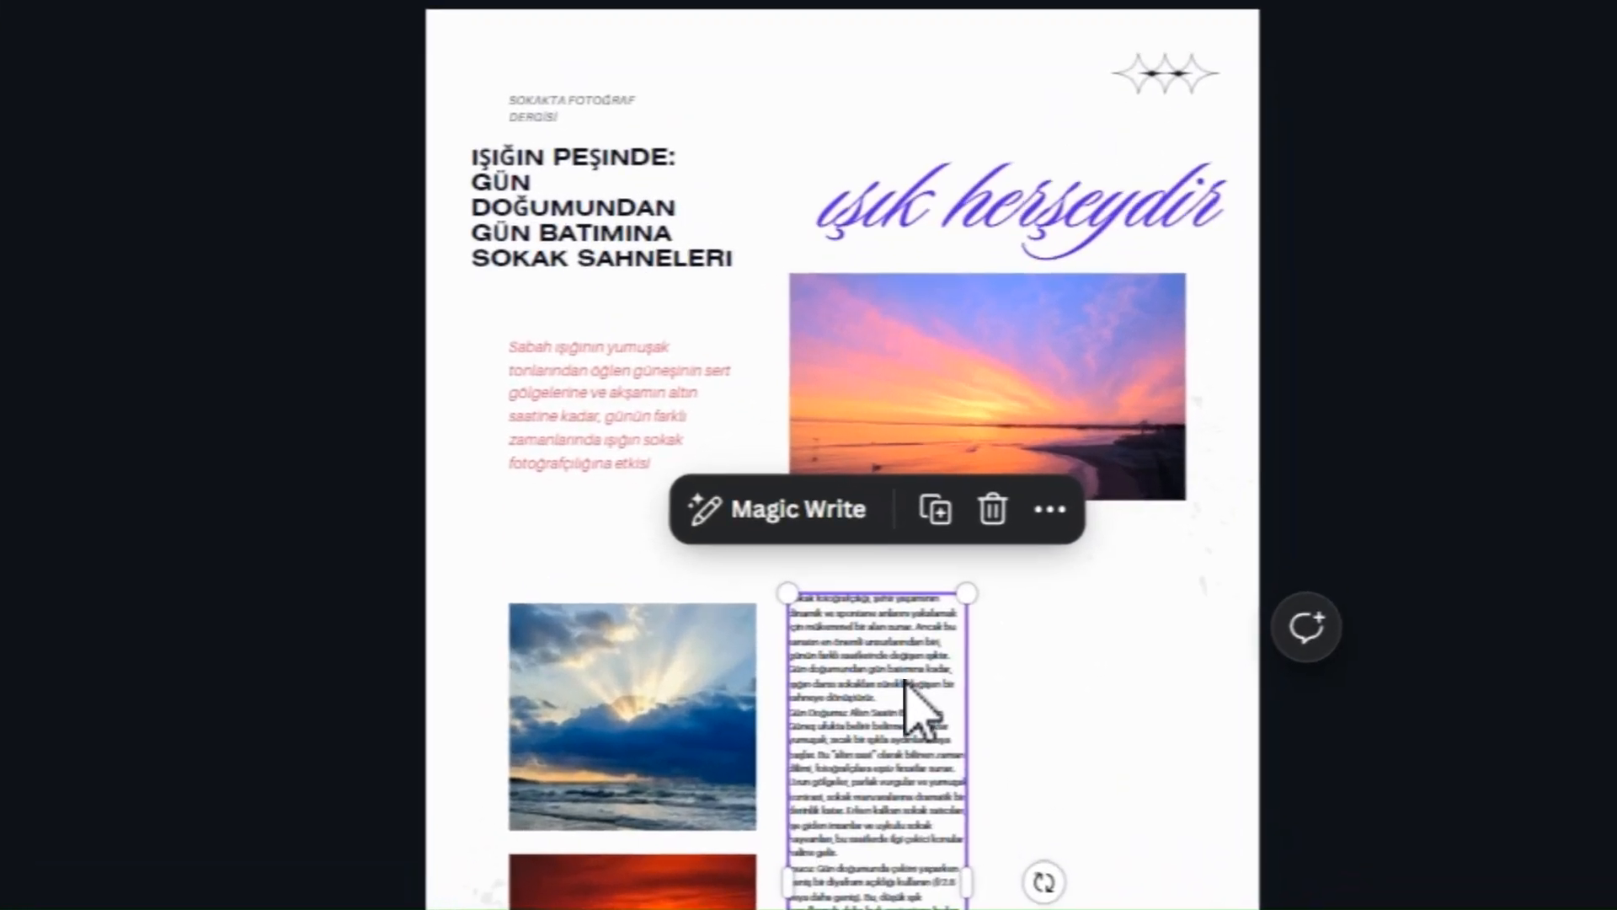
double_click(932, 717)
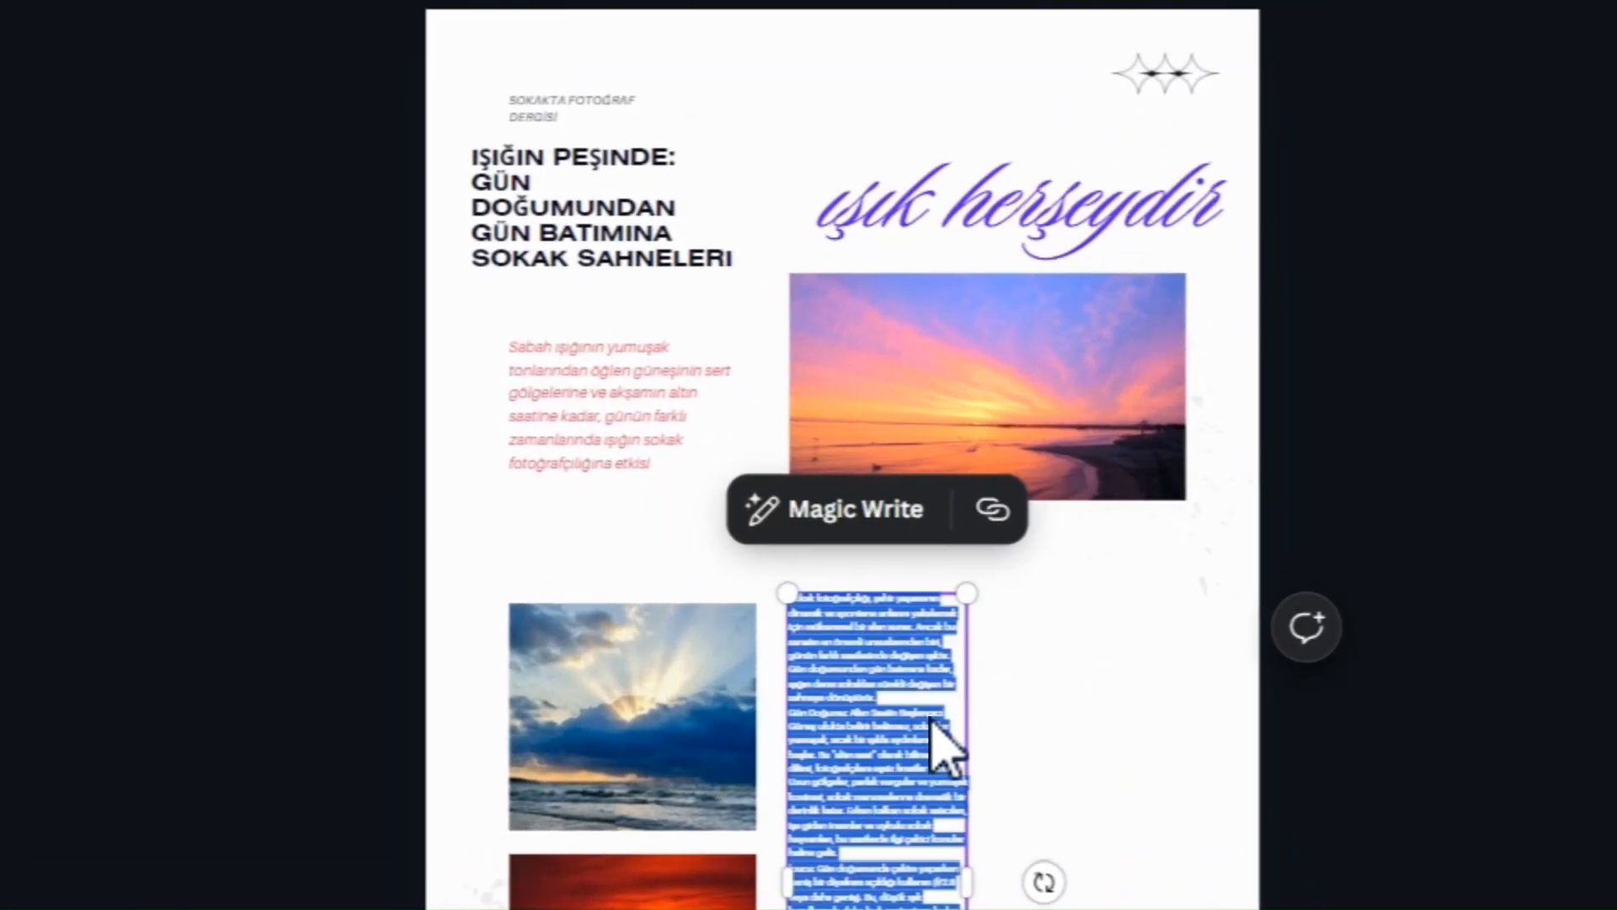
key("ctrl+v")
left_click_drag(981, 765, 1231, 847)
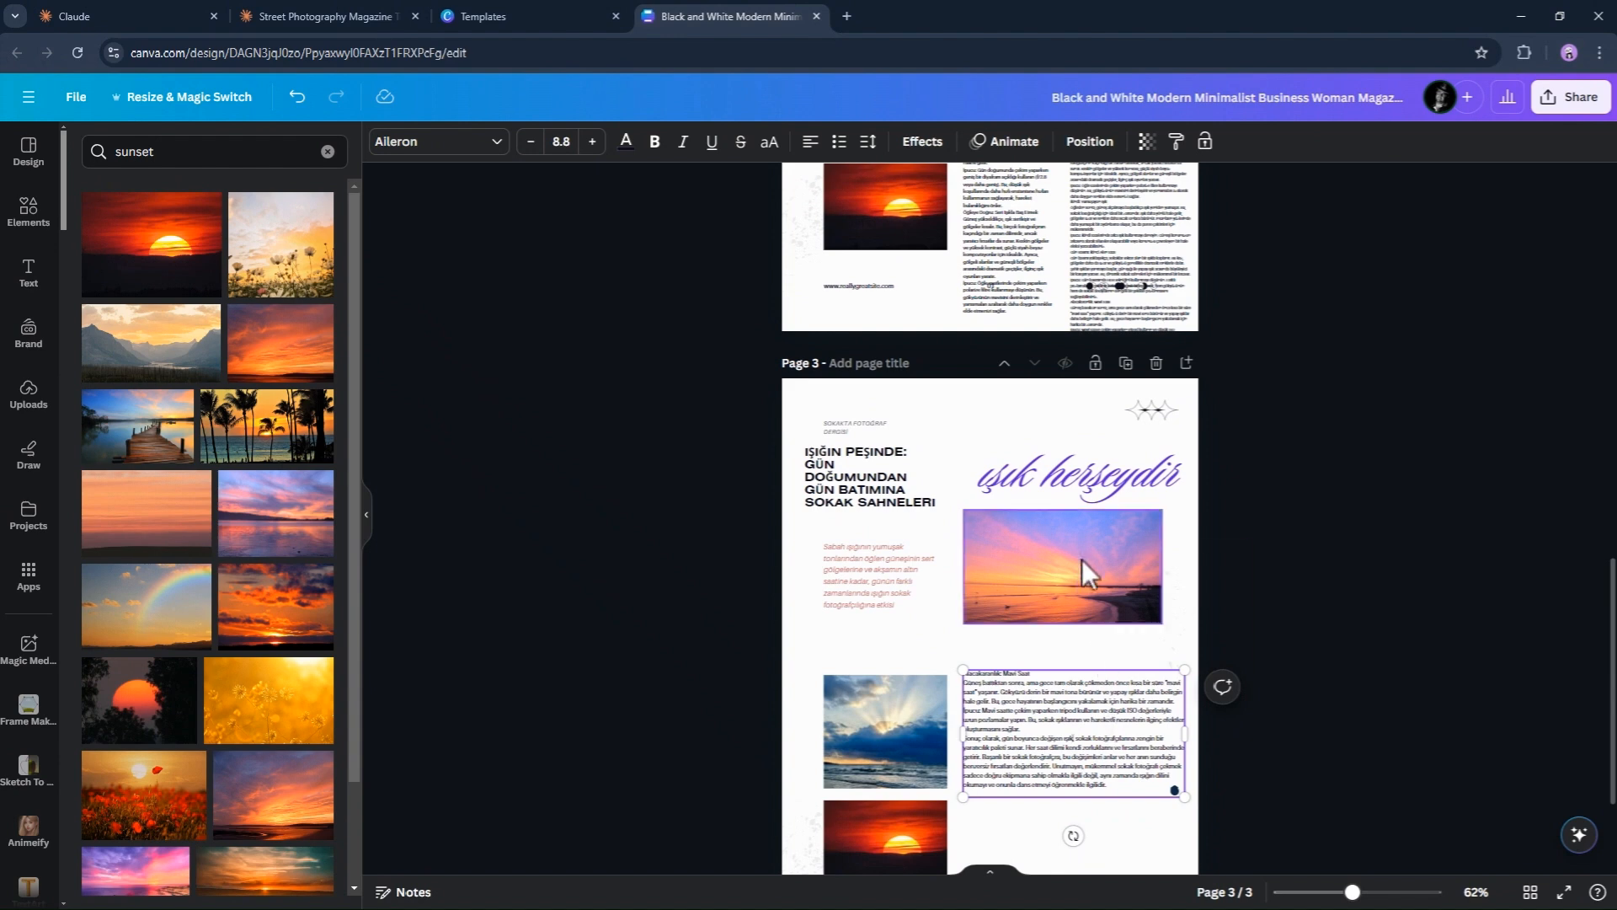
Replace the large beach photo on page 3 with the Pixabay picture of white flowers against an orange sunset sky
left_click(1078, 554)
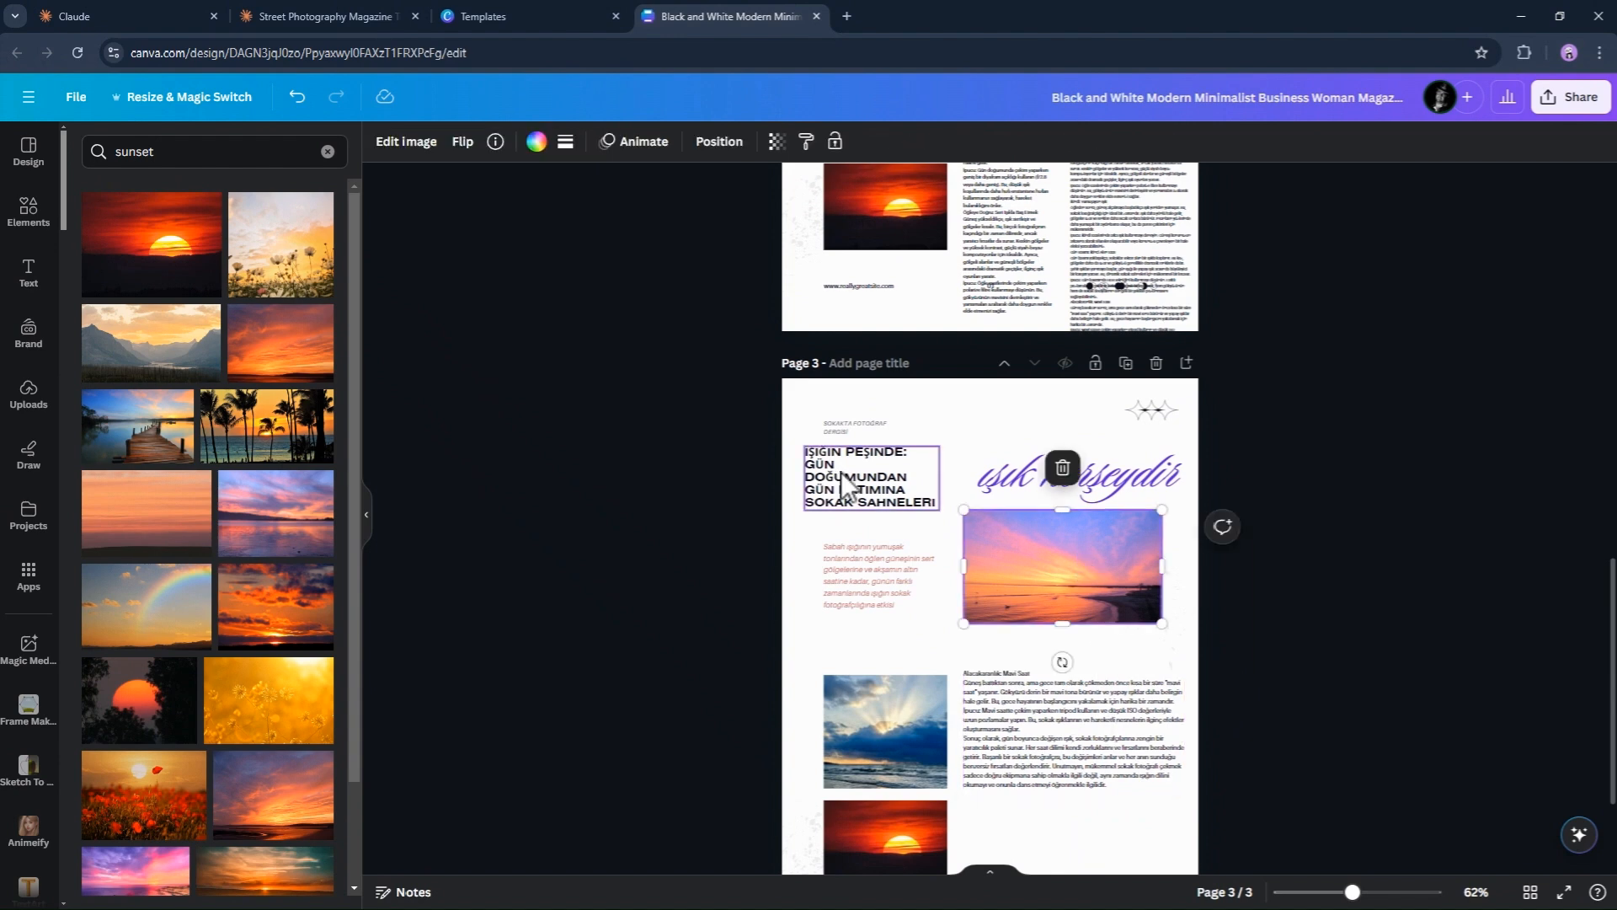
left_click_drag(267, 251, 965, 583)
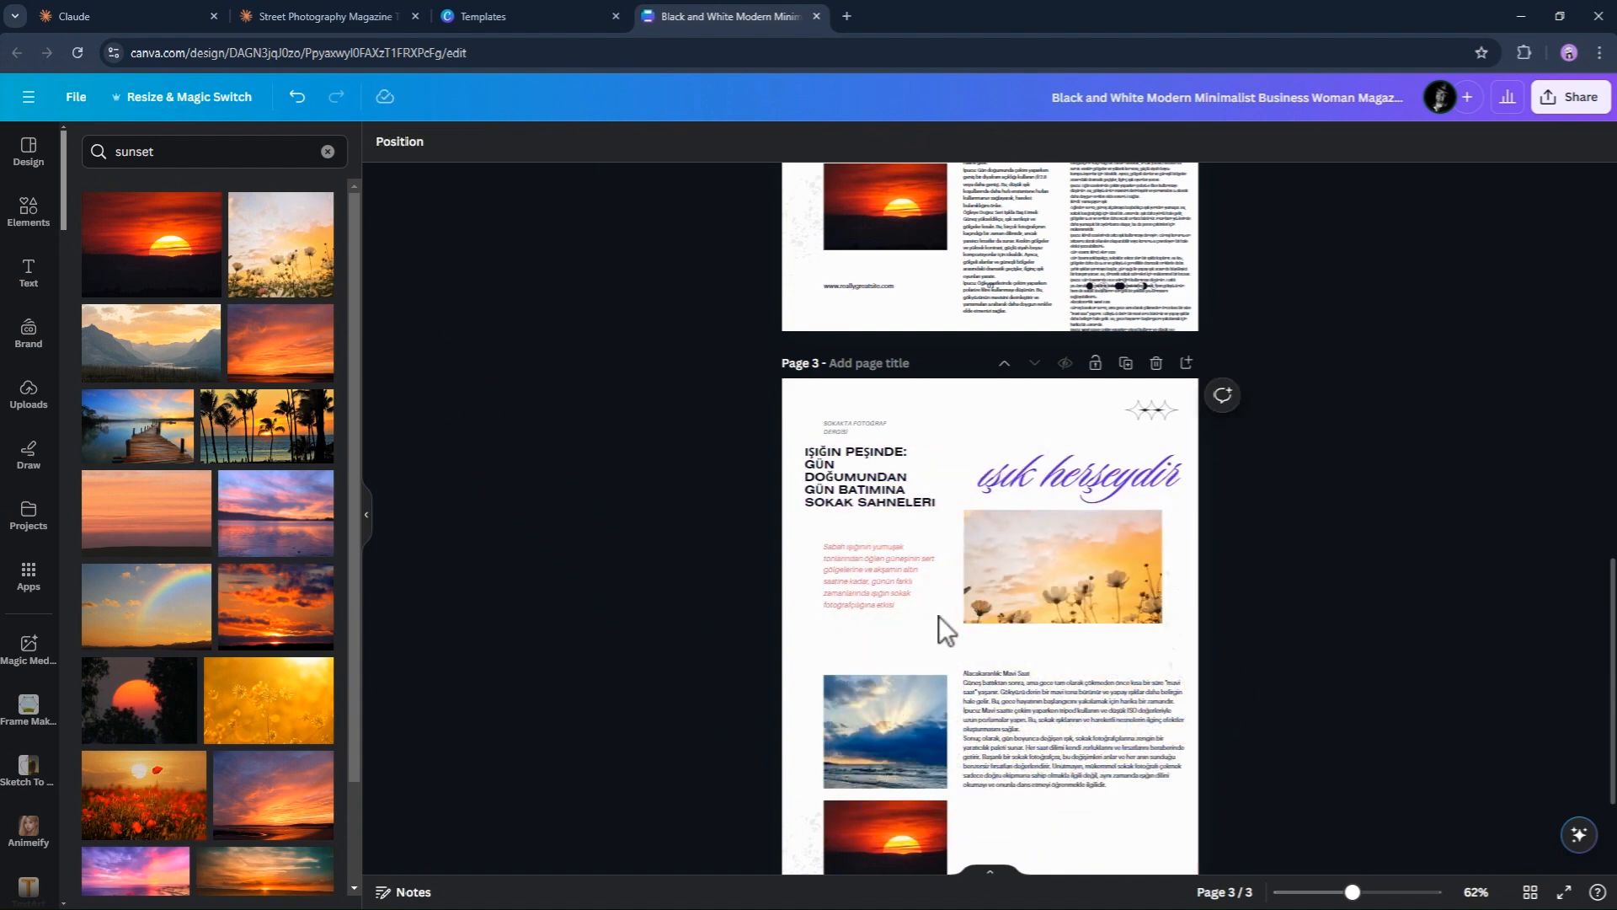
scroll(936, 616, "down", 2)
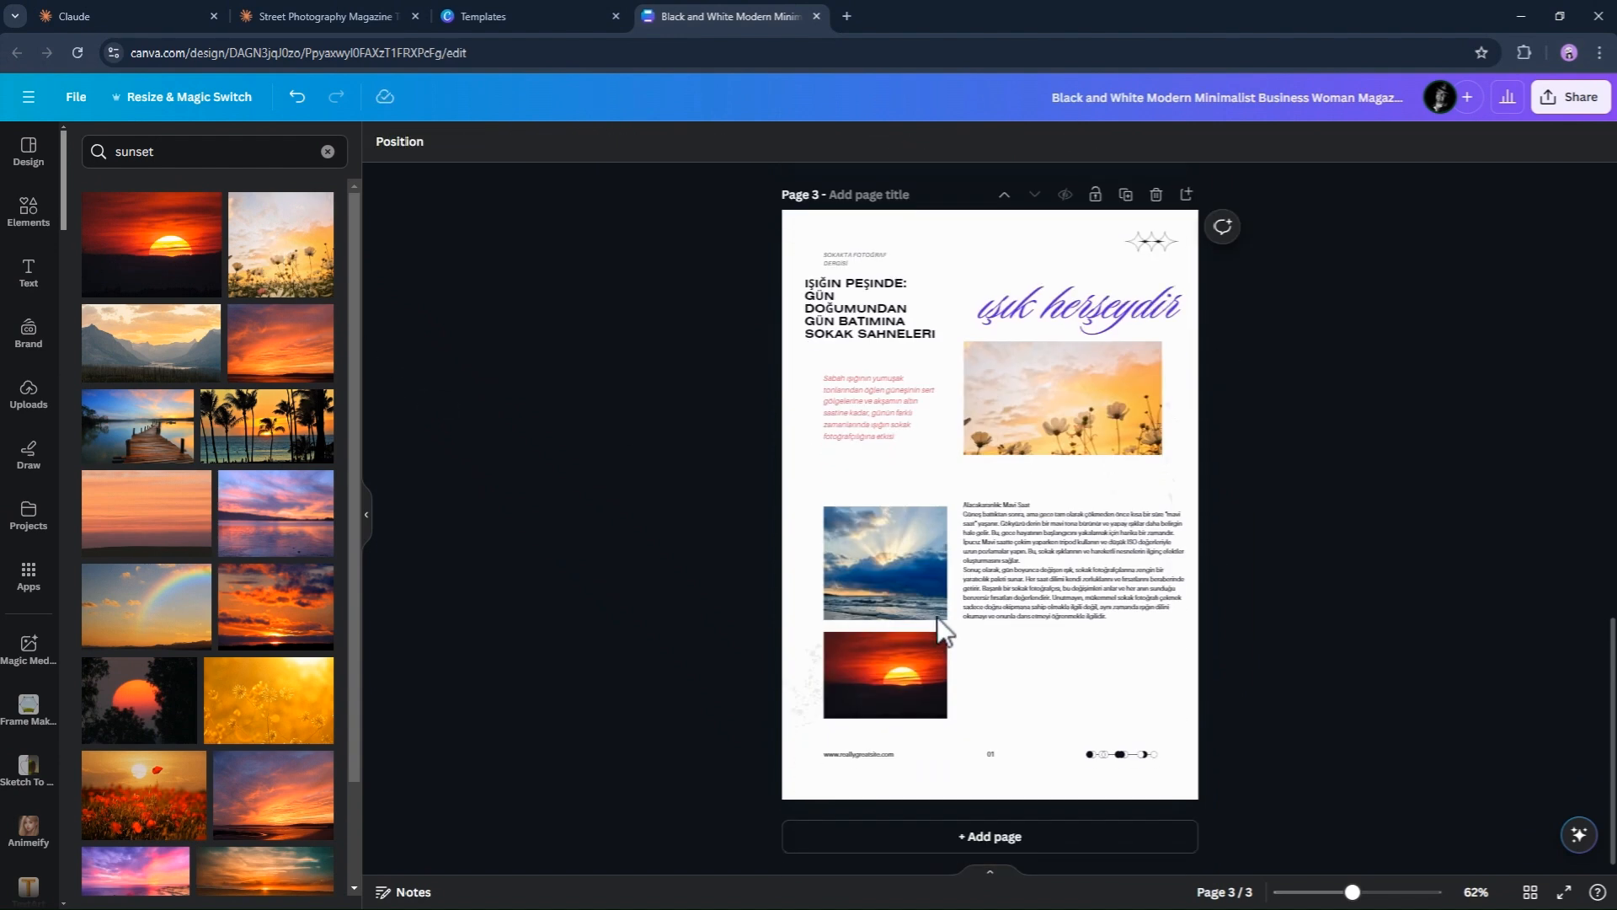
Replace page 3's upper small photo with the palm trees at sunset and the lower one with the couple watching the sea
left_click(254, 435)
left_click_drag(1071, 442, 930, 527)
left_click_drag(359, 570, 337, 705)
left_click(278, 701)
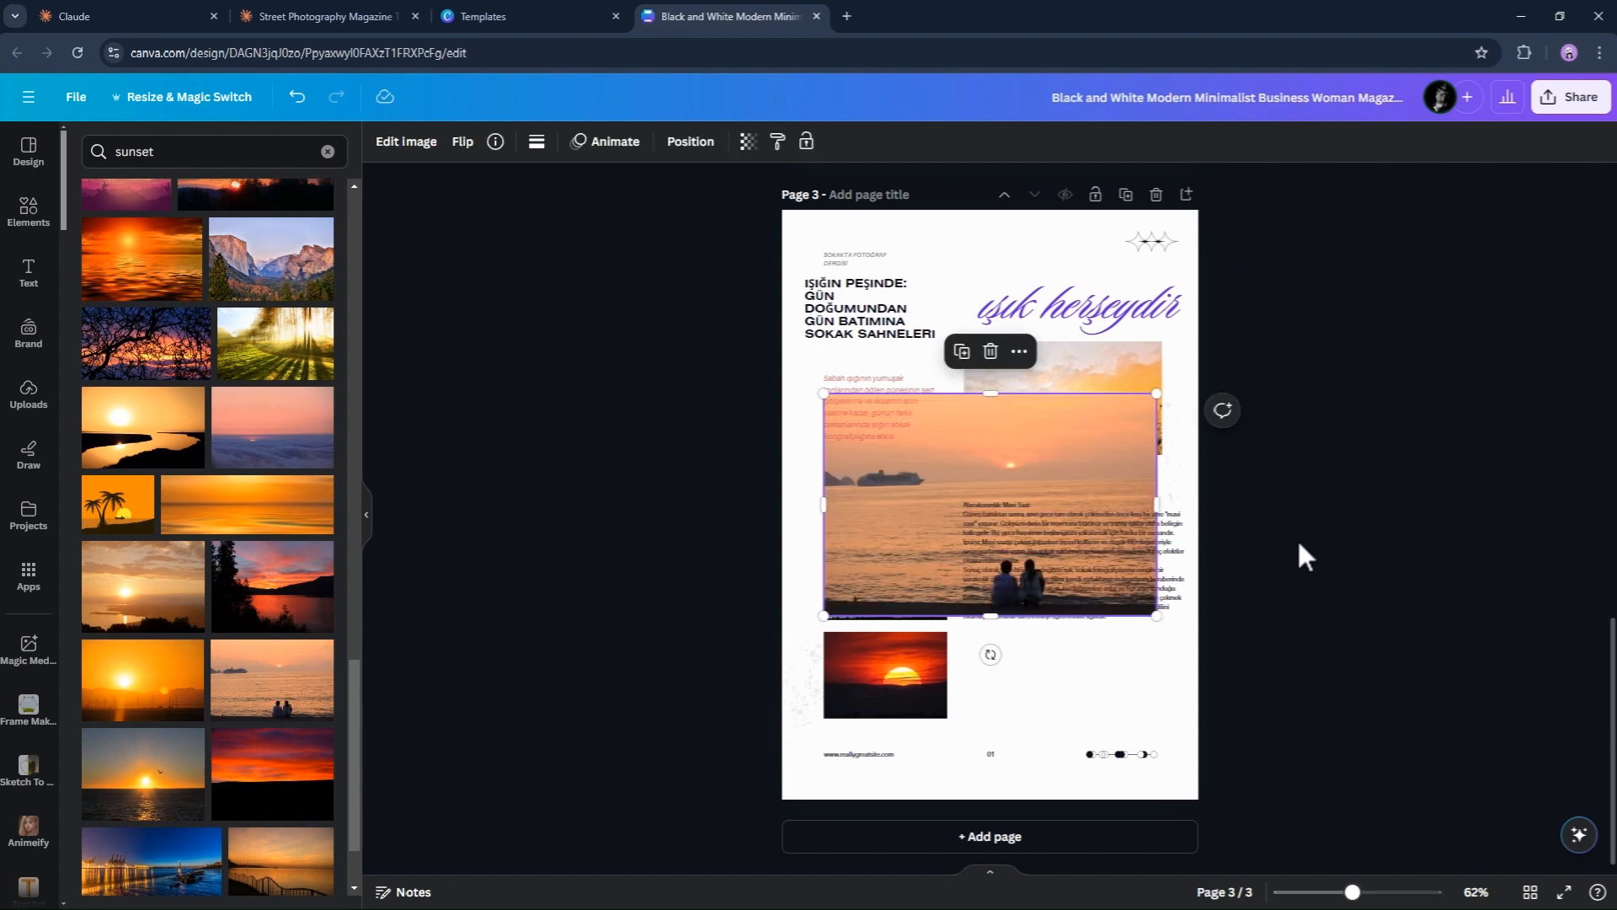
left_click_drag(1074, 459, 927, 676)
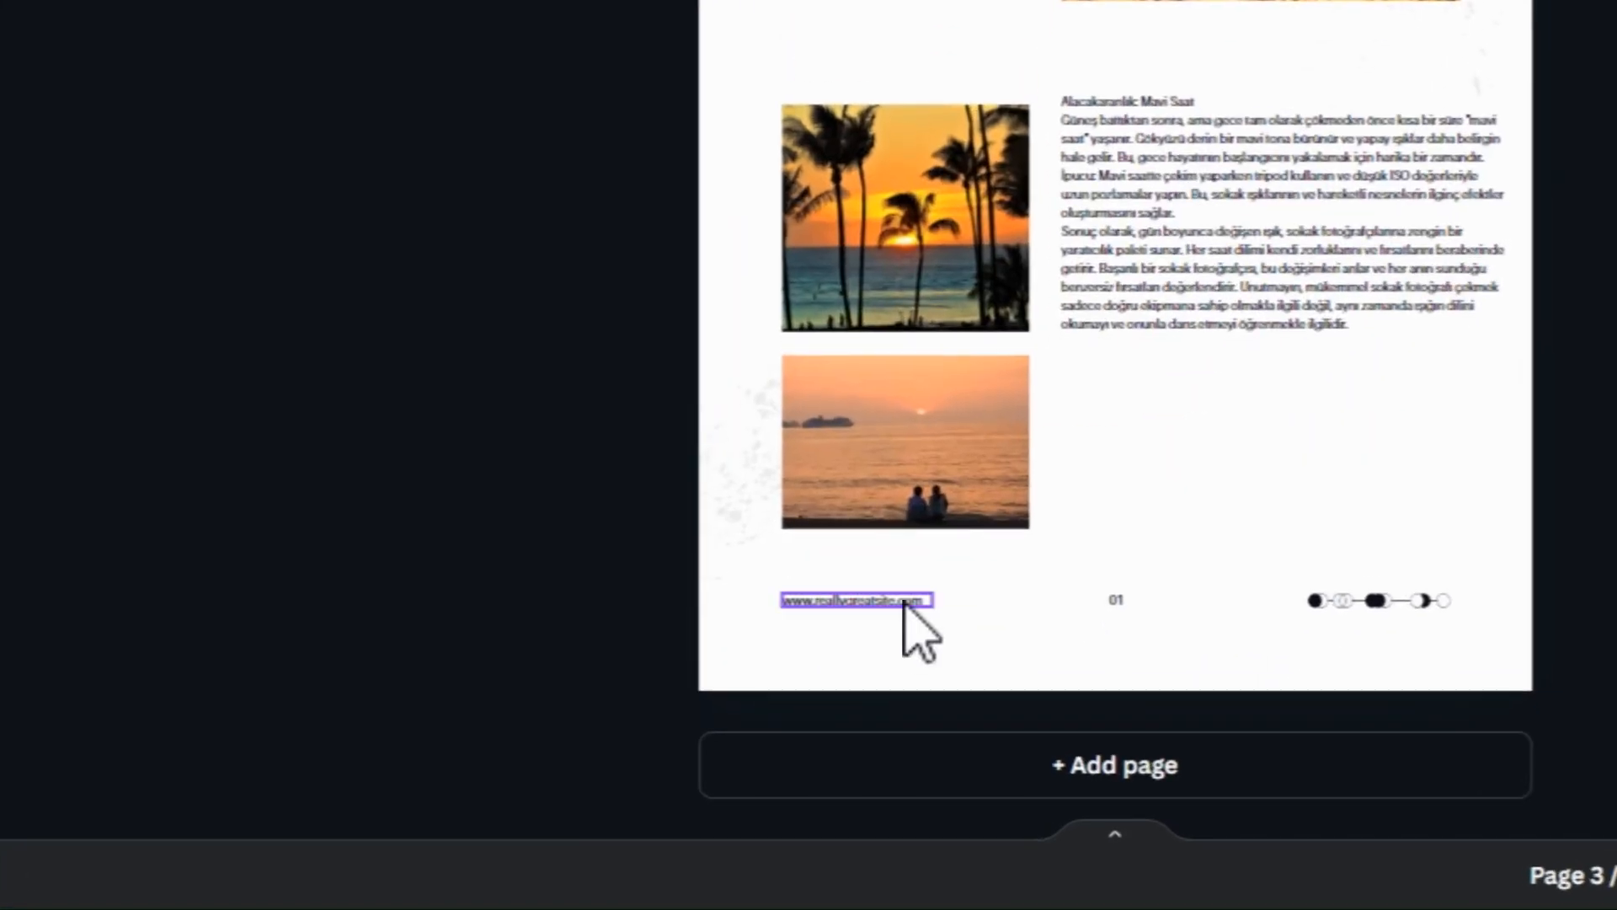
left_click(883, 756)
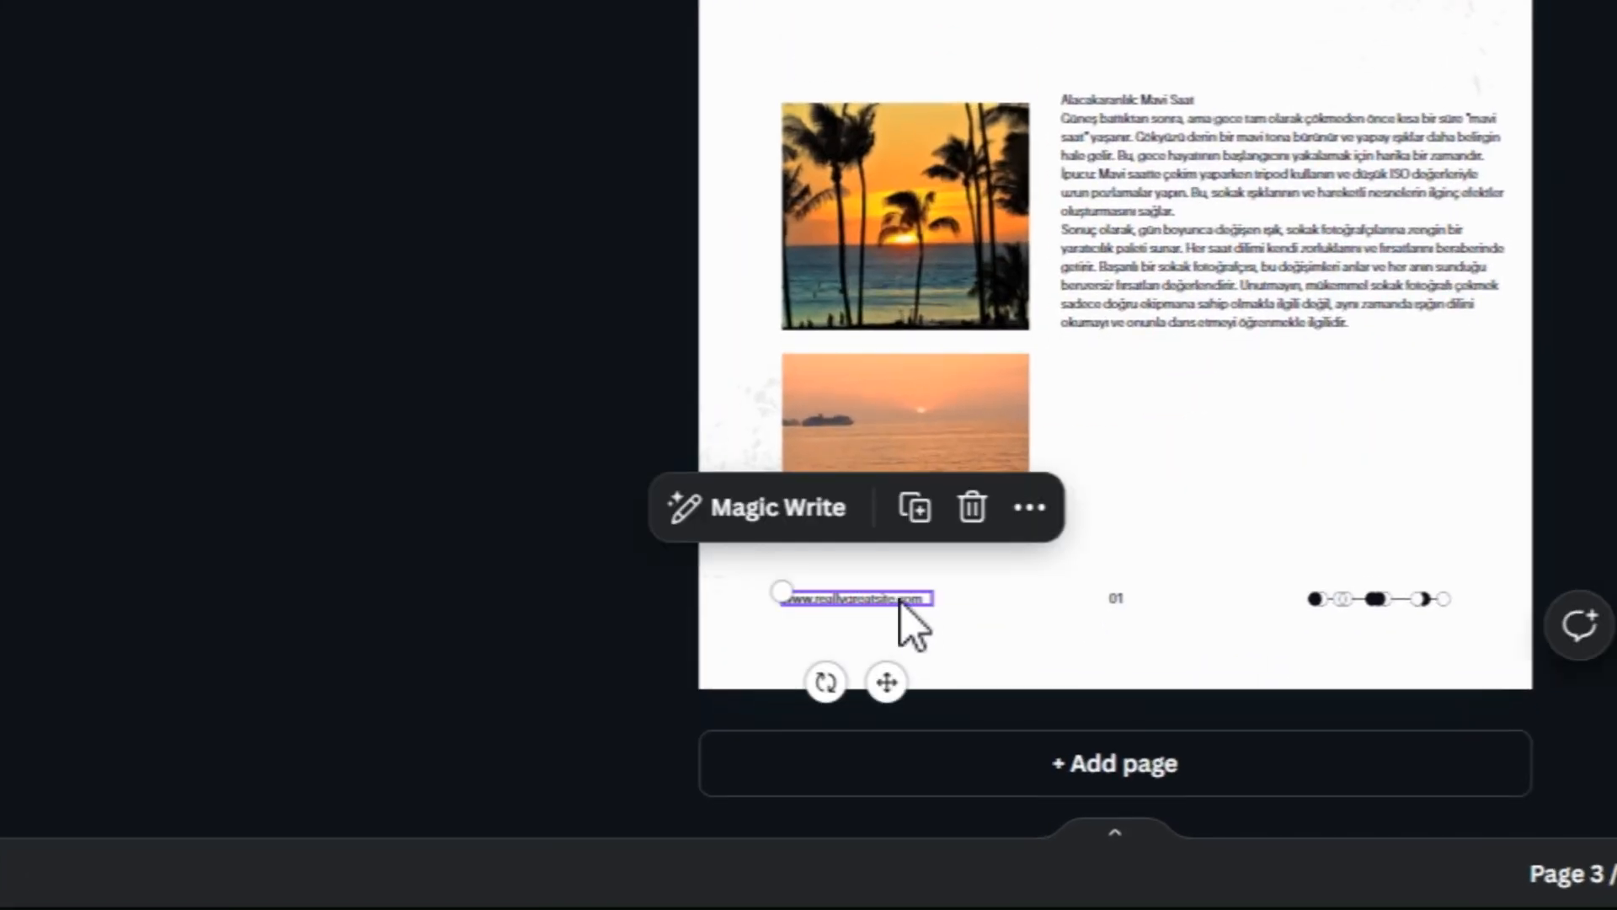
left_click(883, 756)
type("www.sokakta")
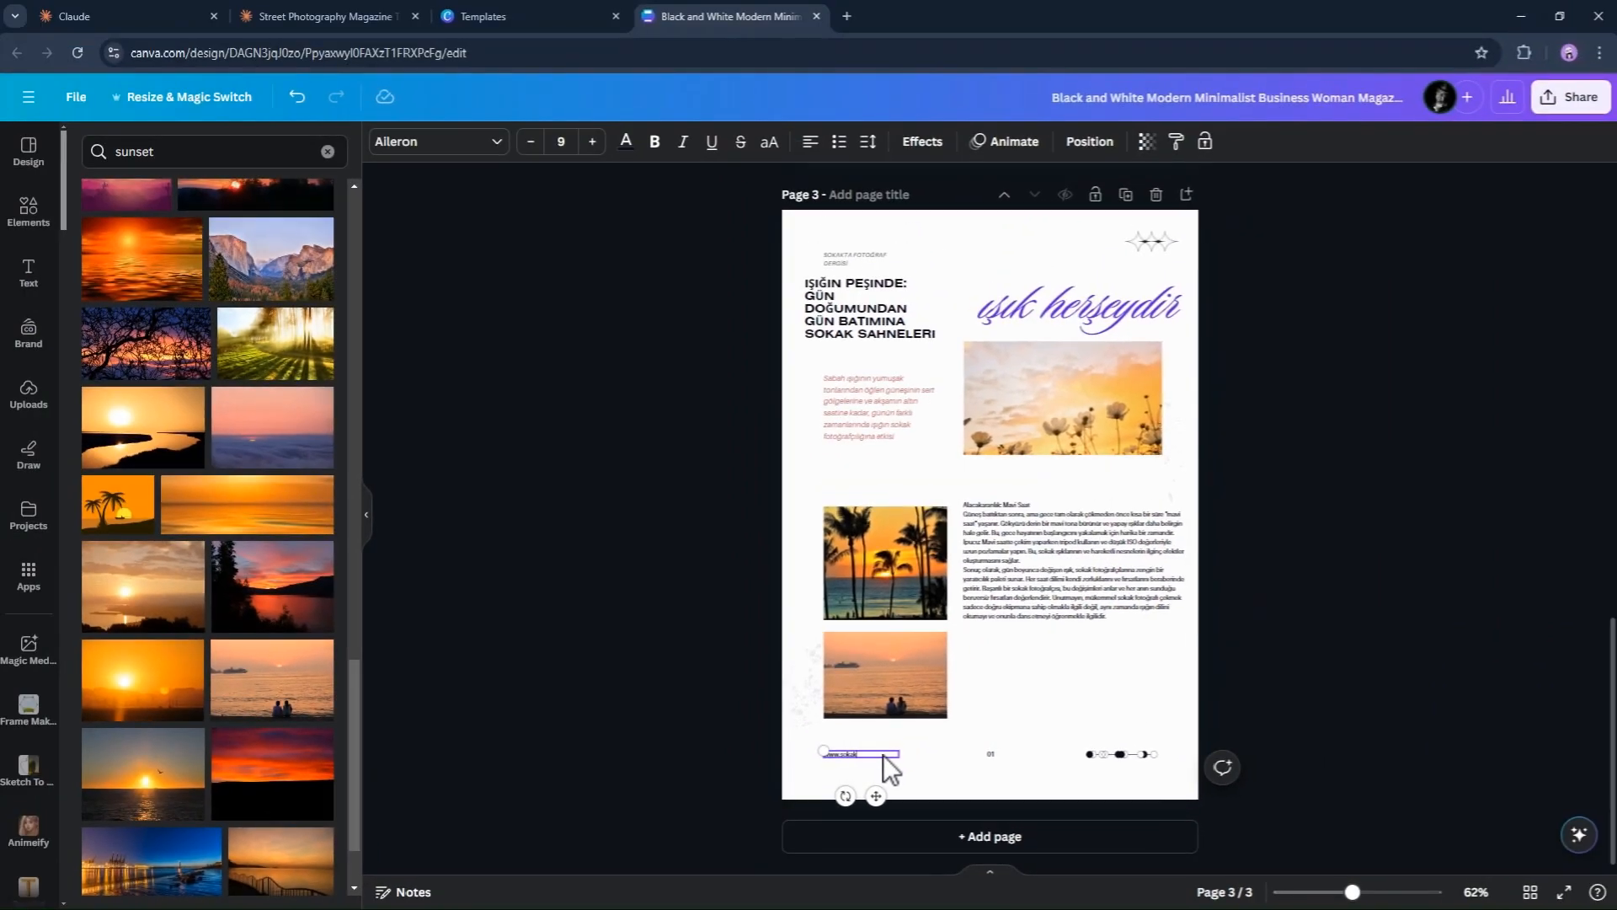
double_click(991, 754)
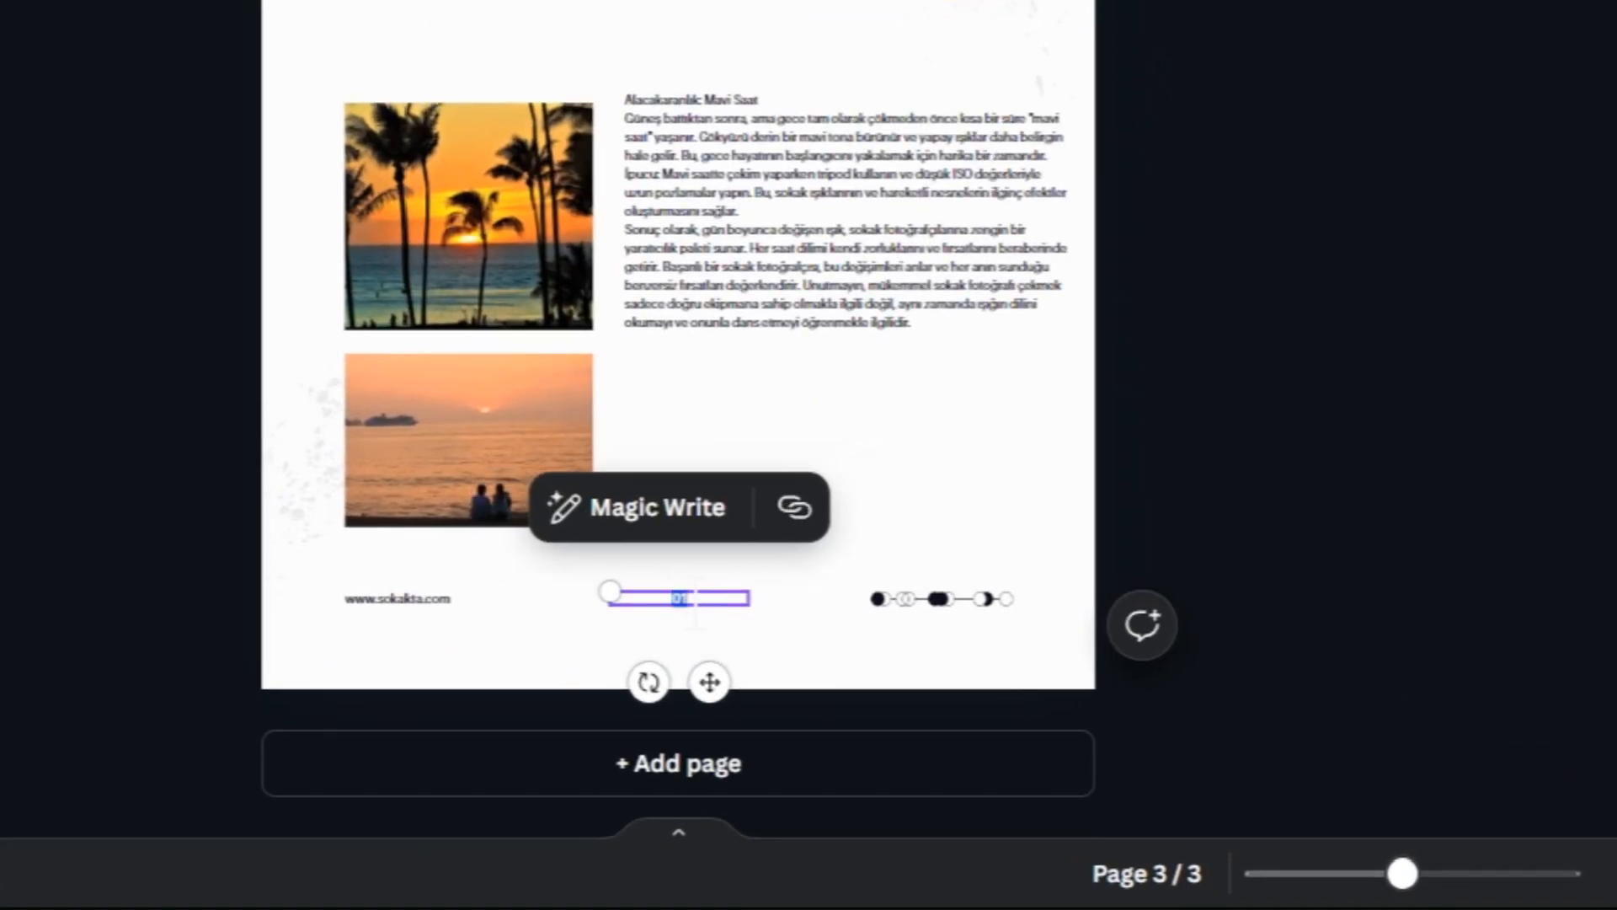
type("02")
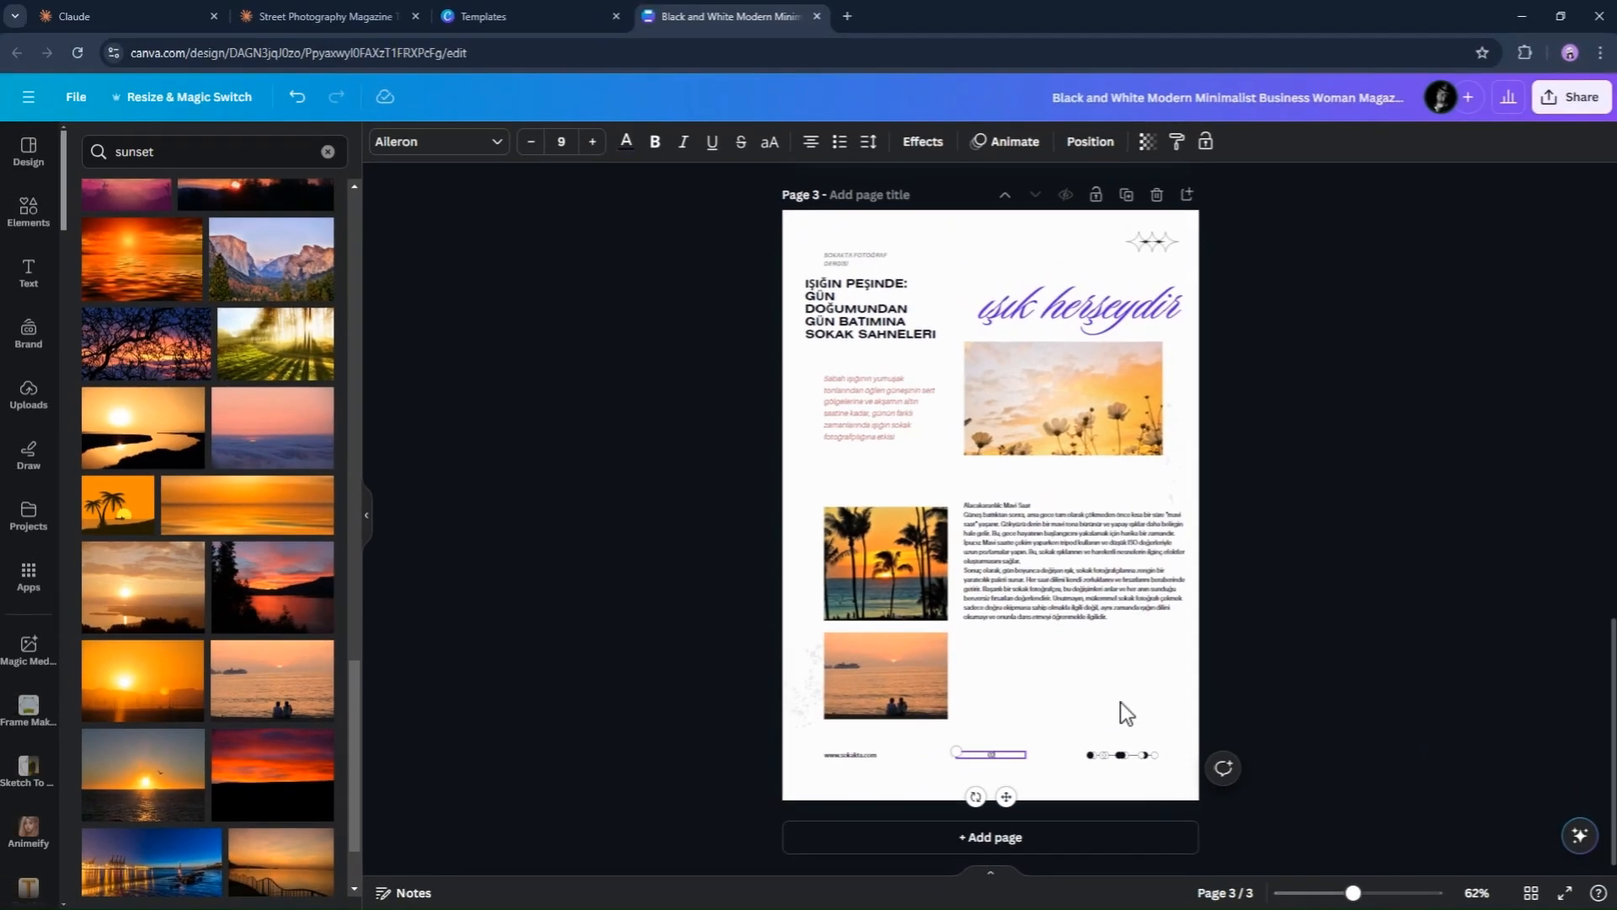
left_click(957, 523)
left_click(741, 598)
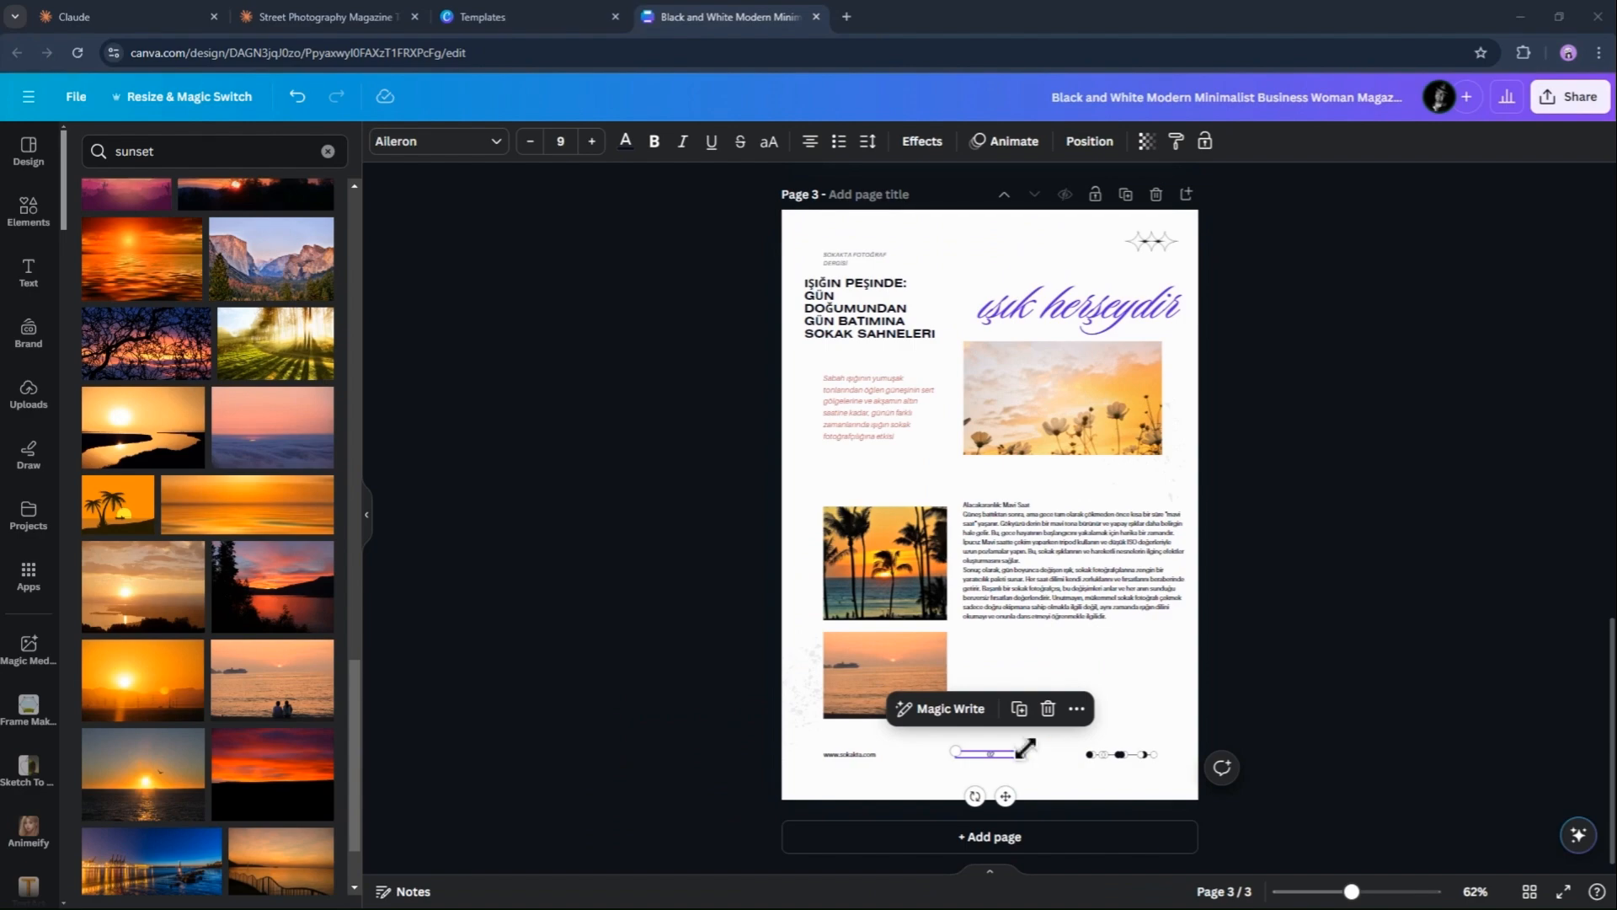
Try several fonts on the full article text of page 3 and set it in RoxboroughCF
left_click(988, 517)
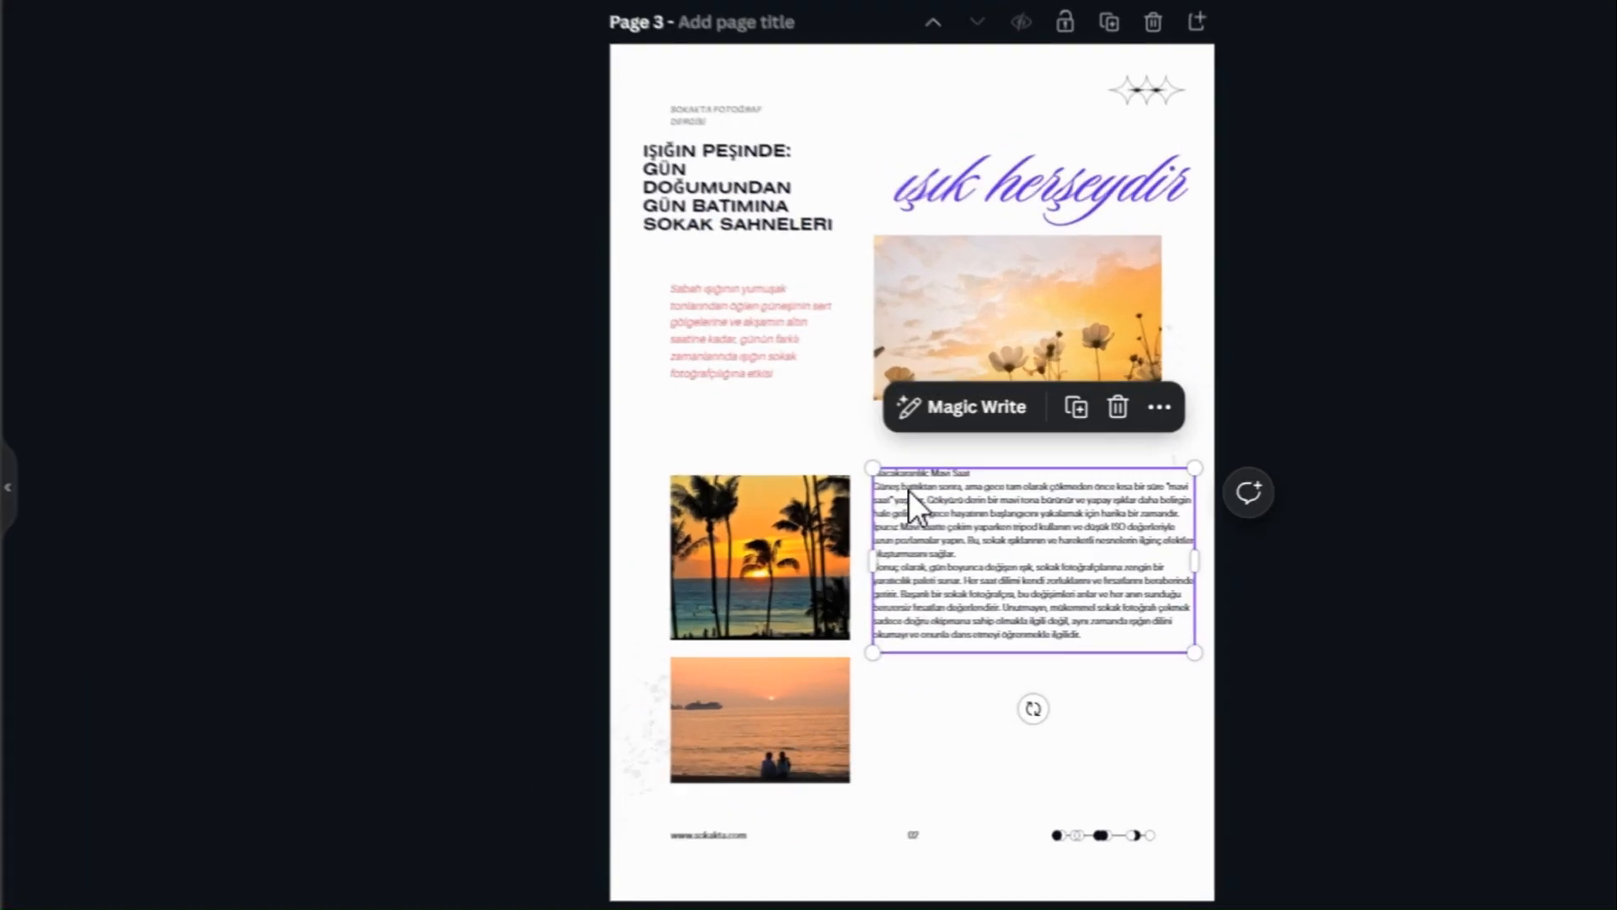
double_click(999, 543)
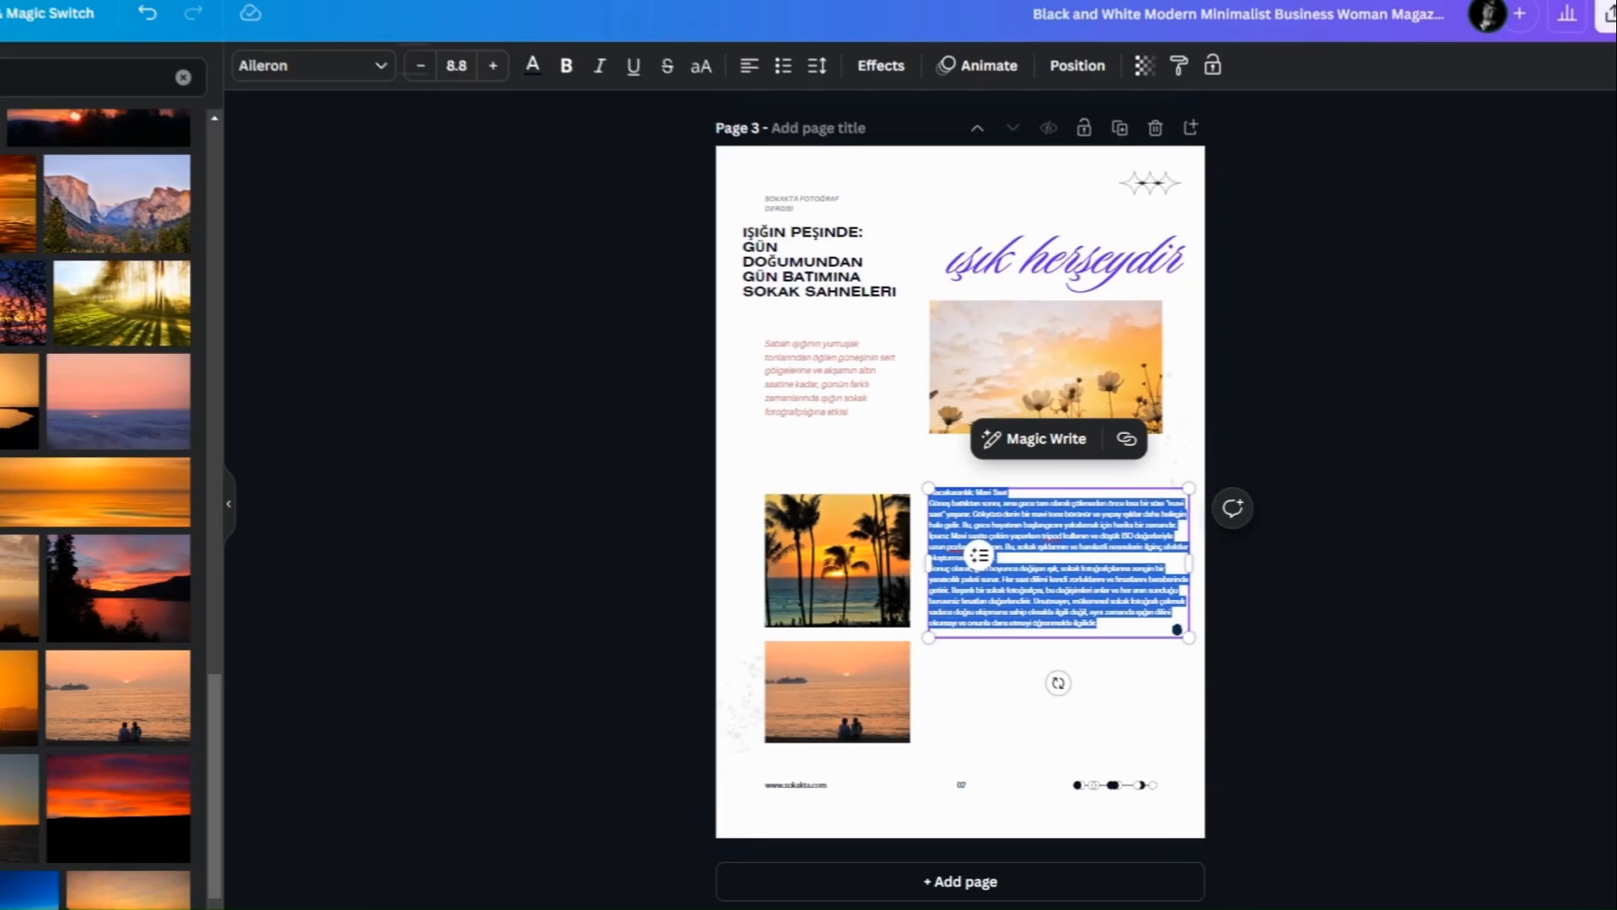
left_click(312, 65)
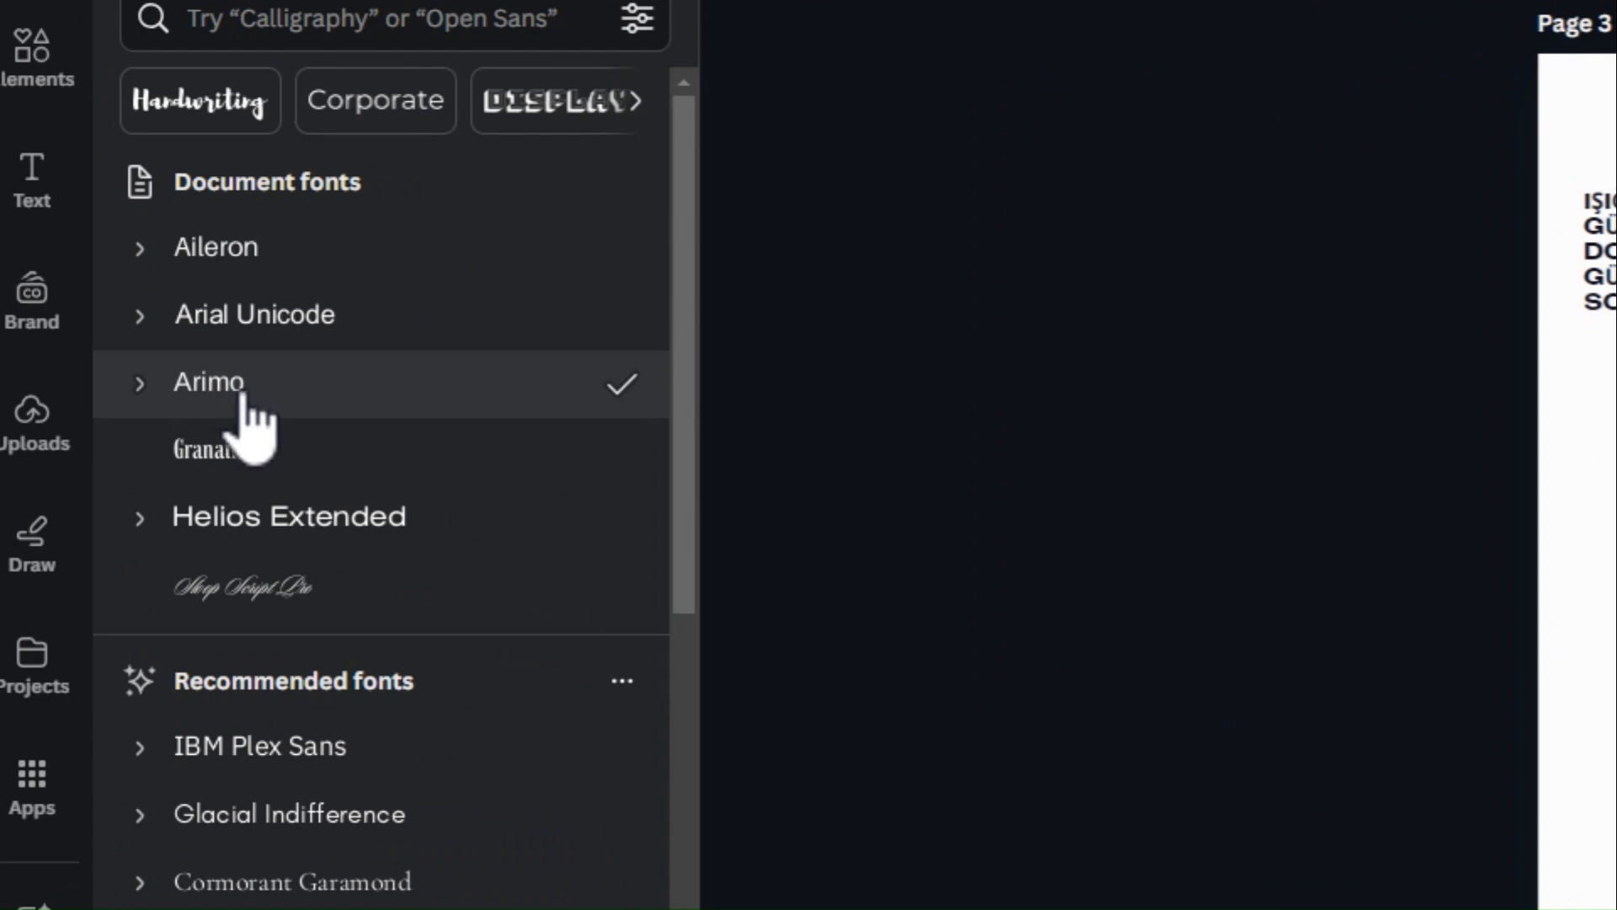
left_click(261, 449)
left_click(333, 516)
left_click(311, 586)
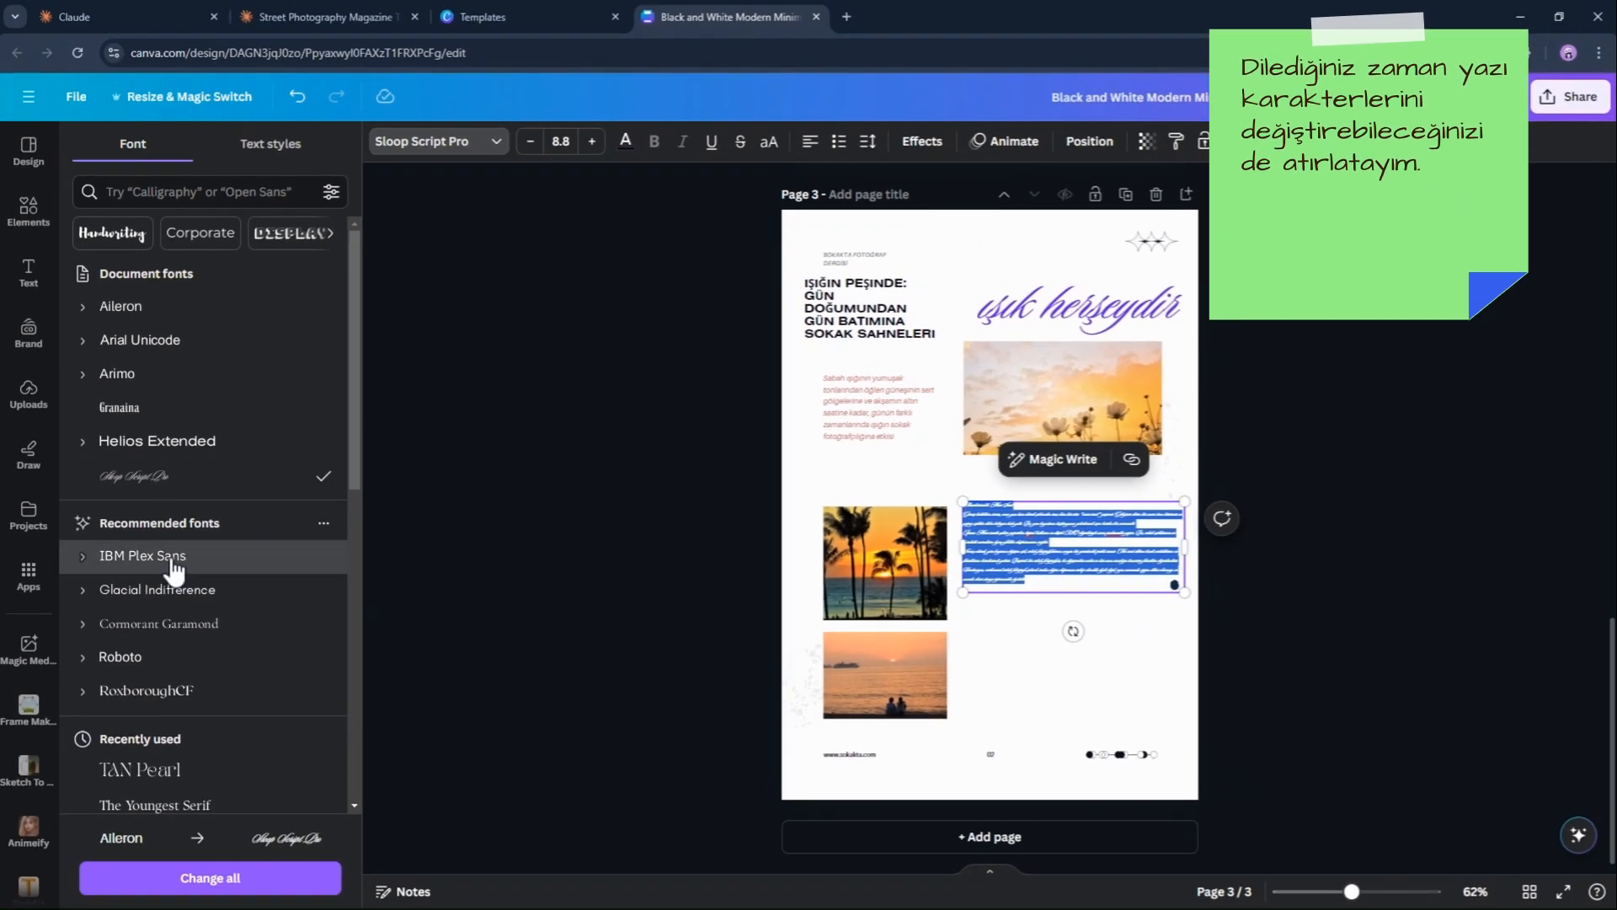
left_click(174, 560)
left_click(179, 593)
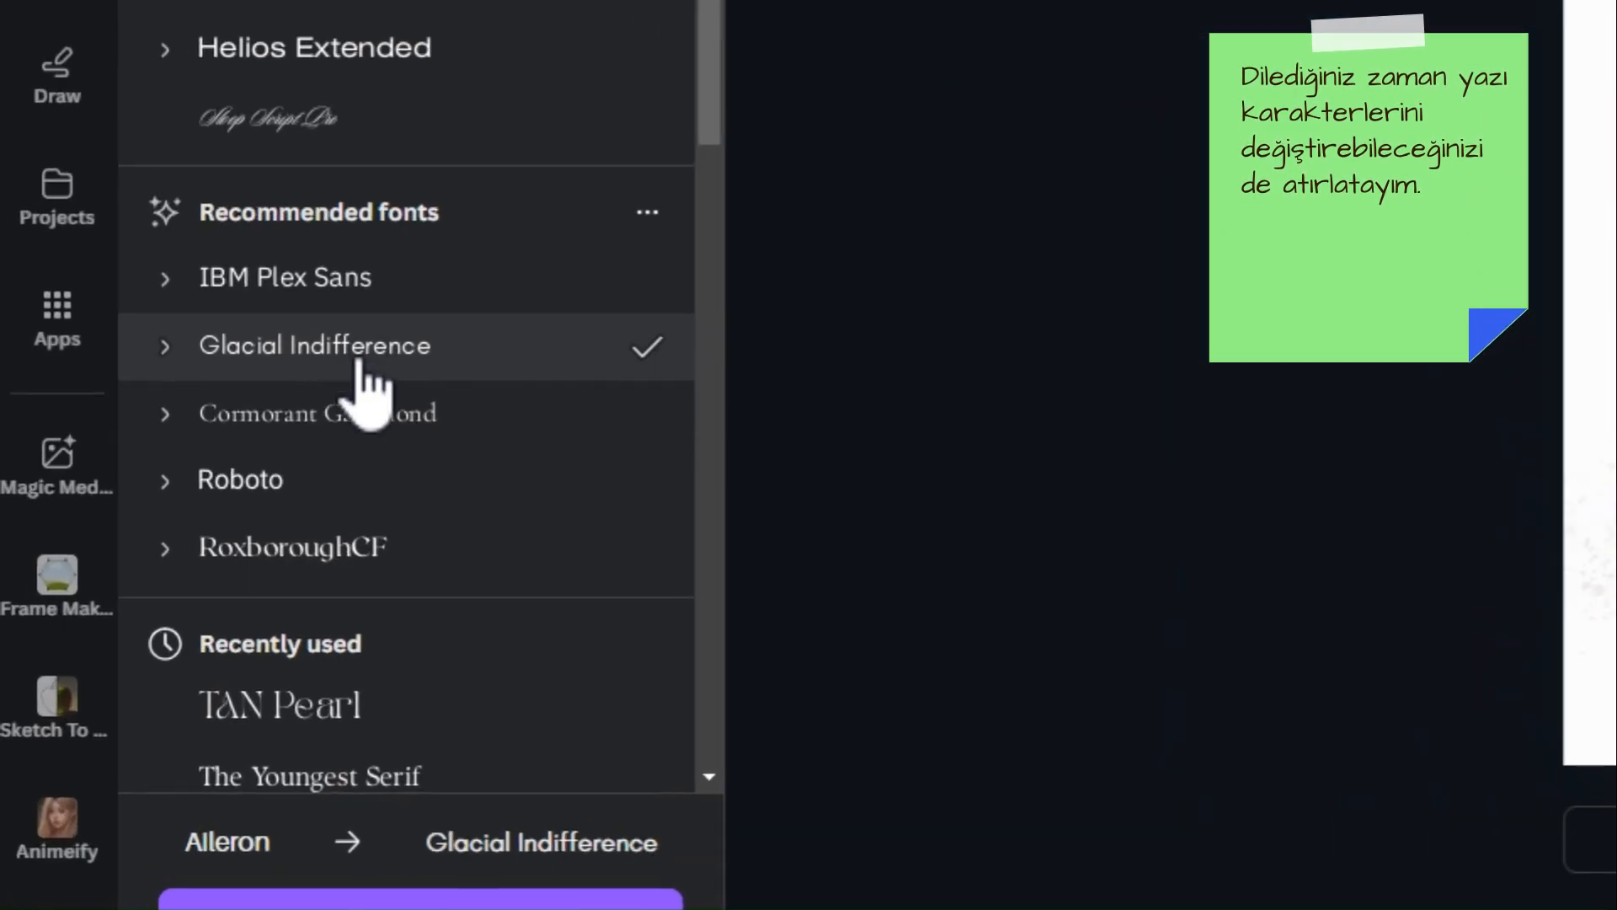
left_click(364, 479)
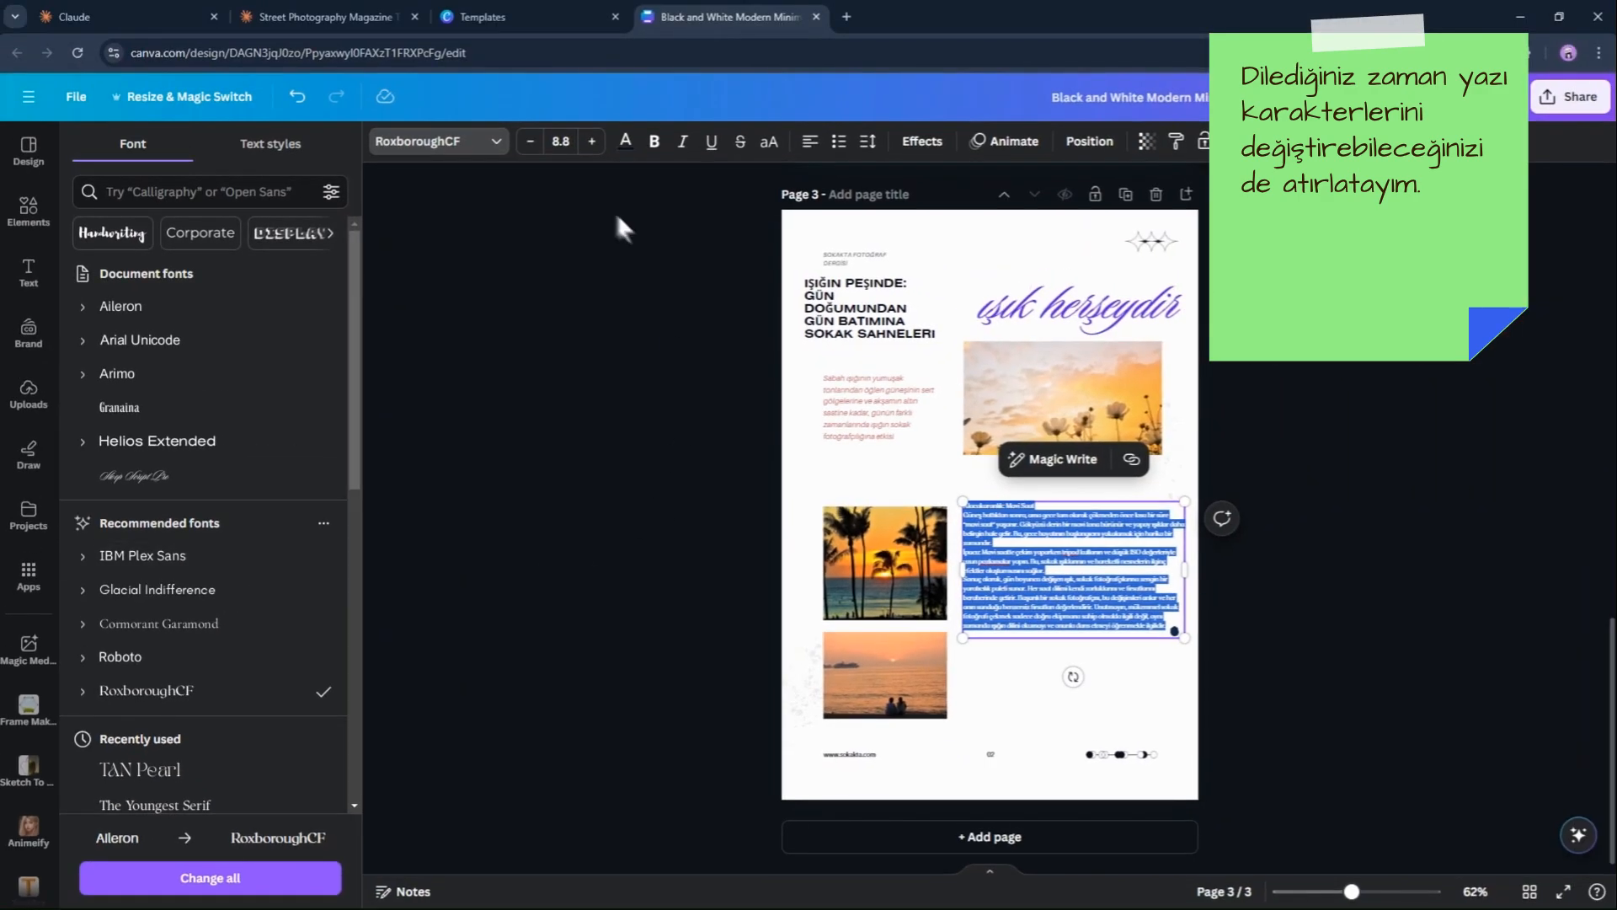
Increase the article text's font size on page 3 to 11.8
left_click(592, 141)
left_click(592, 140)
left_click(592, 141)
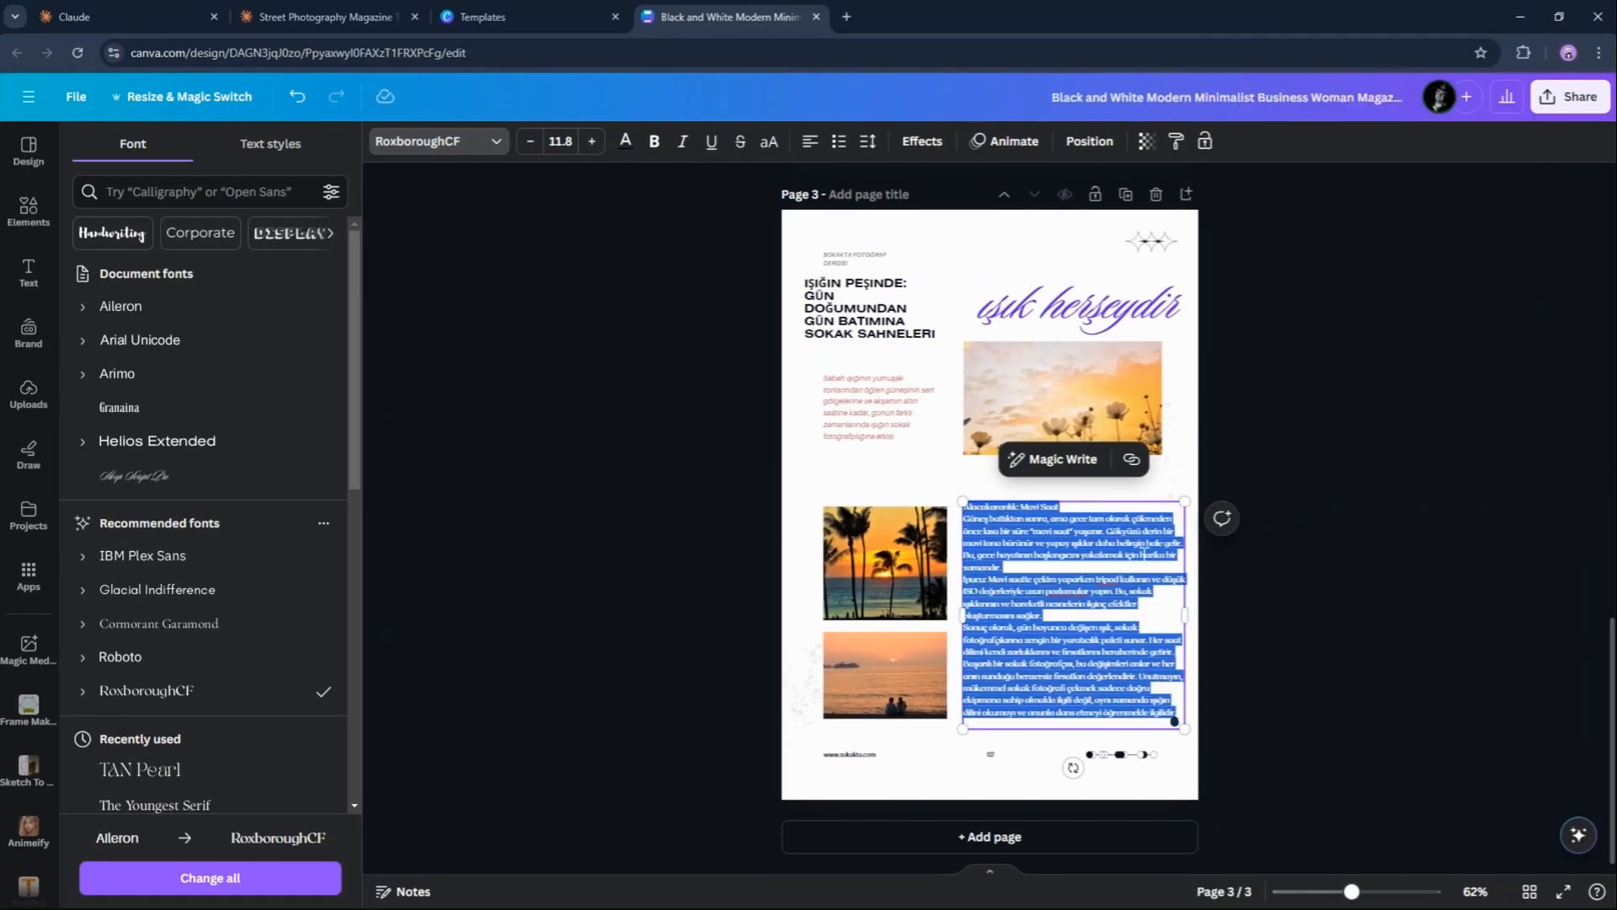
left_click(1146, 554)
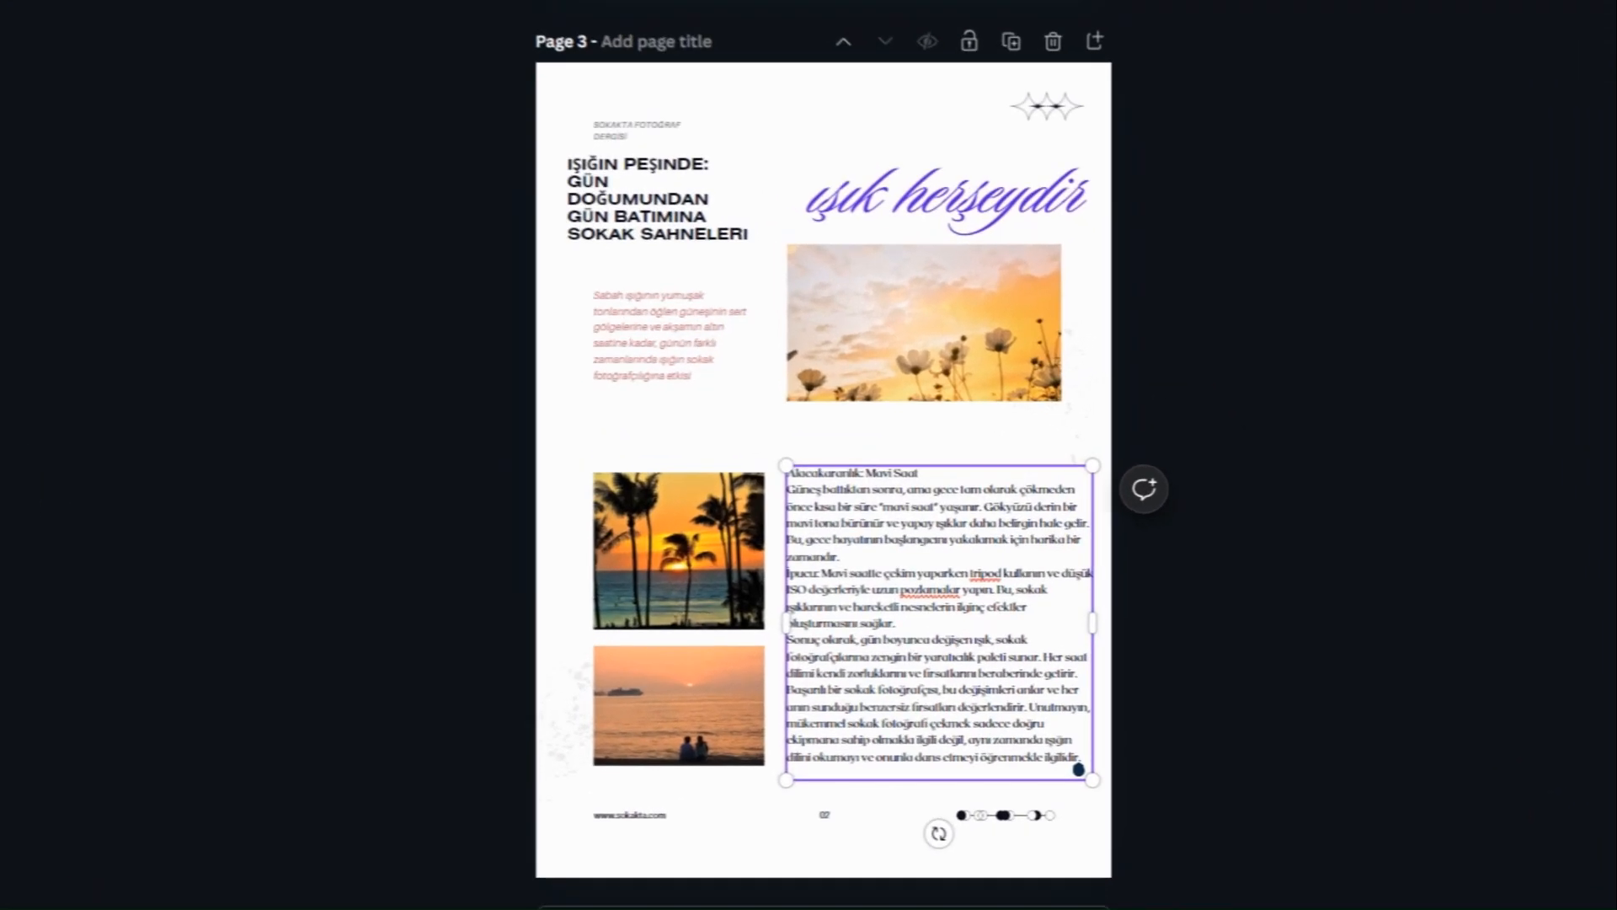
Select the model photo on the cover page and open the Pixabay stock photo app
scroll(798, 455, "up", 10)
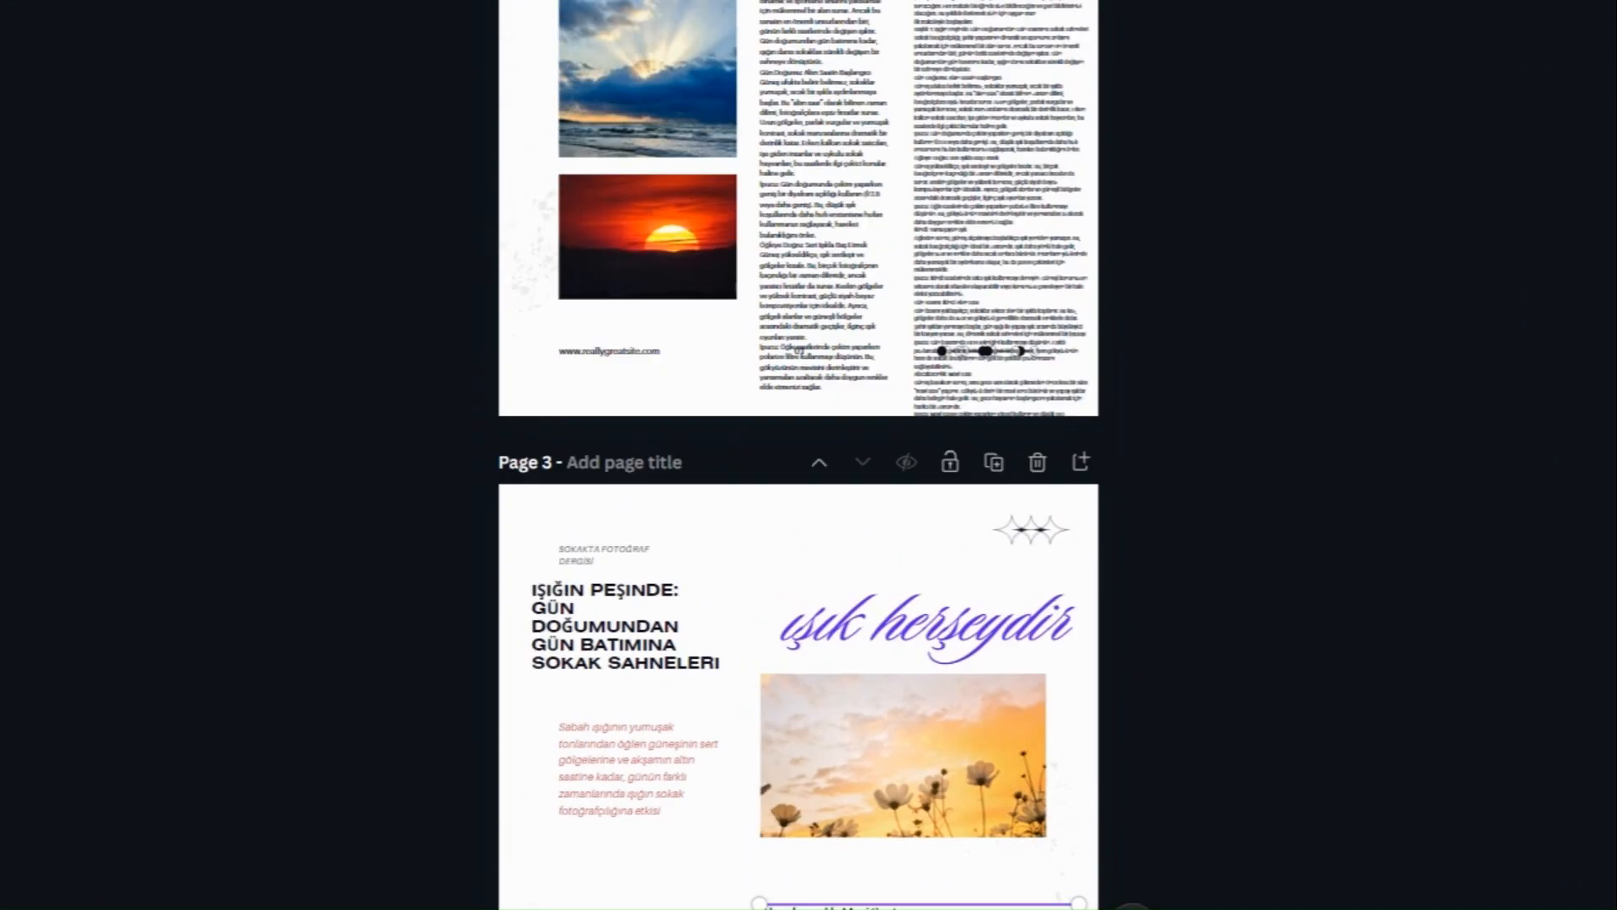
scroll(798, 454, "up", 5)
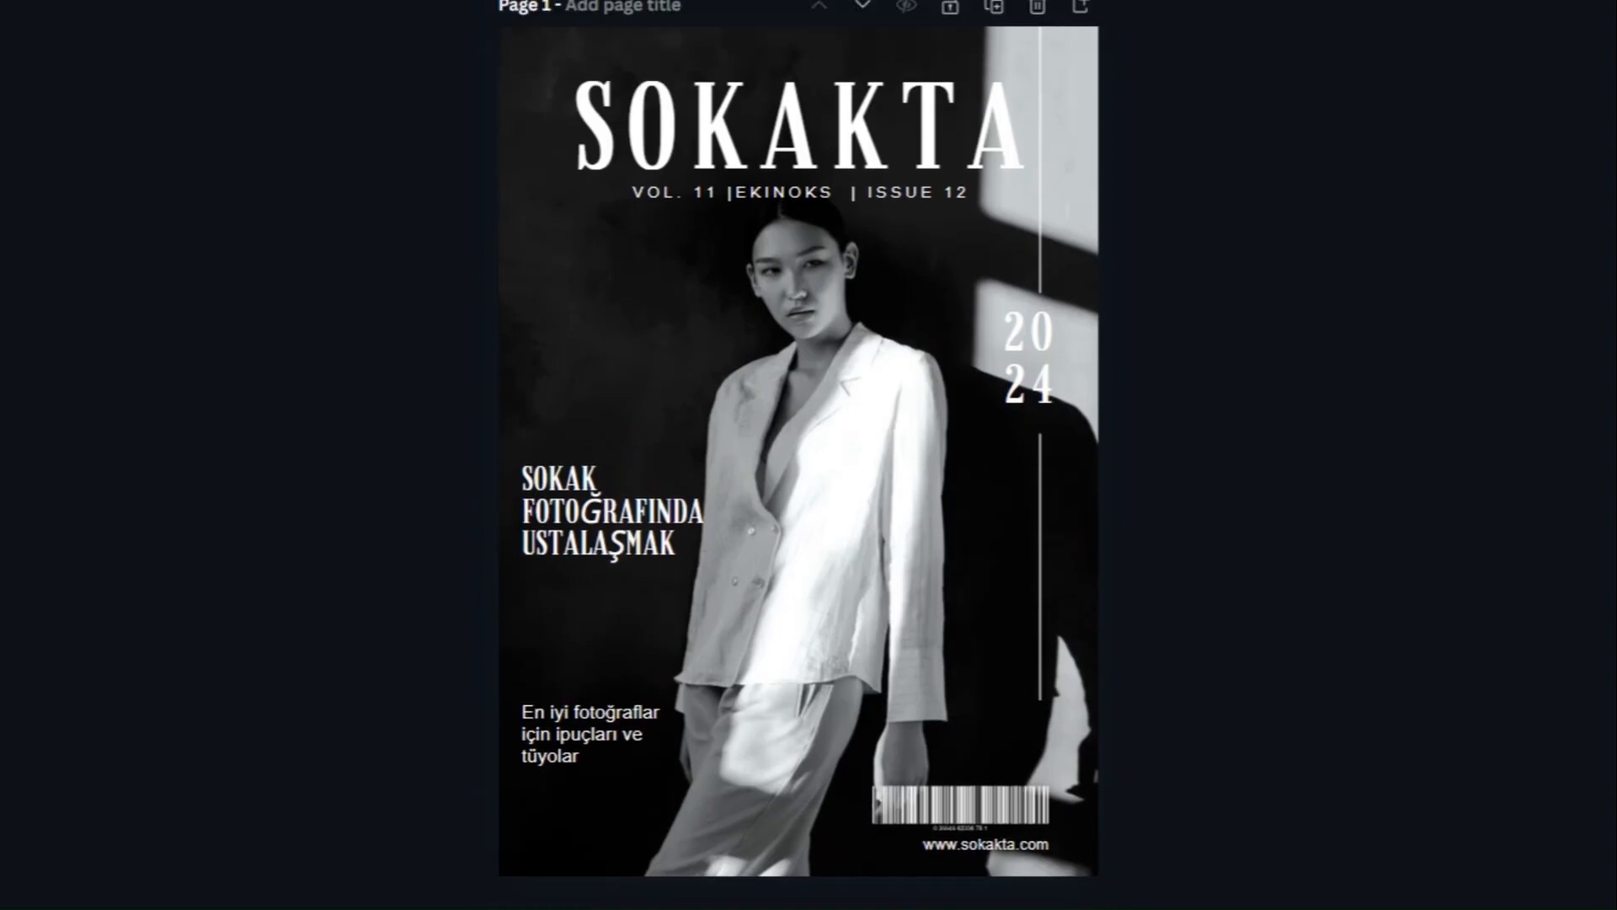
left_click(816, 468)
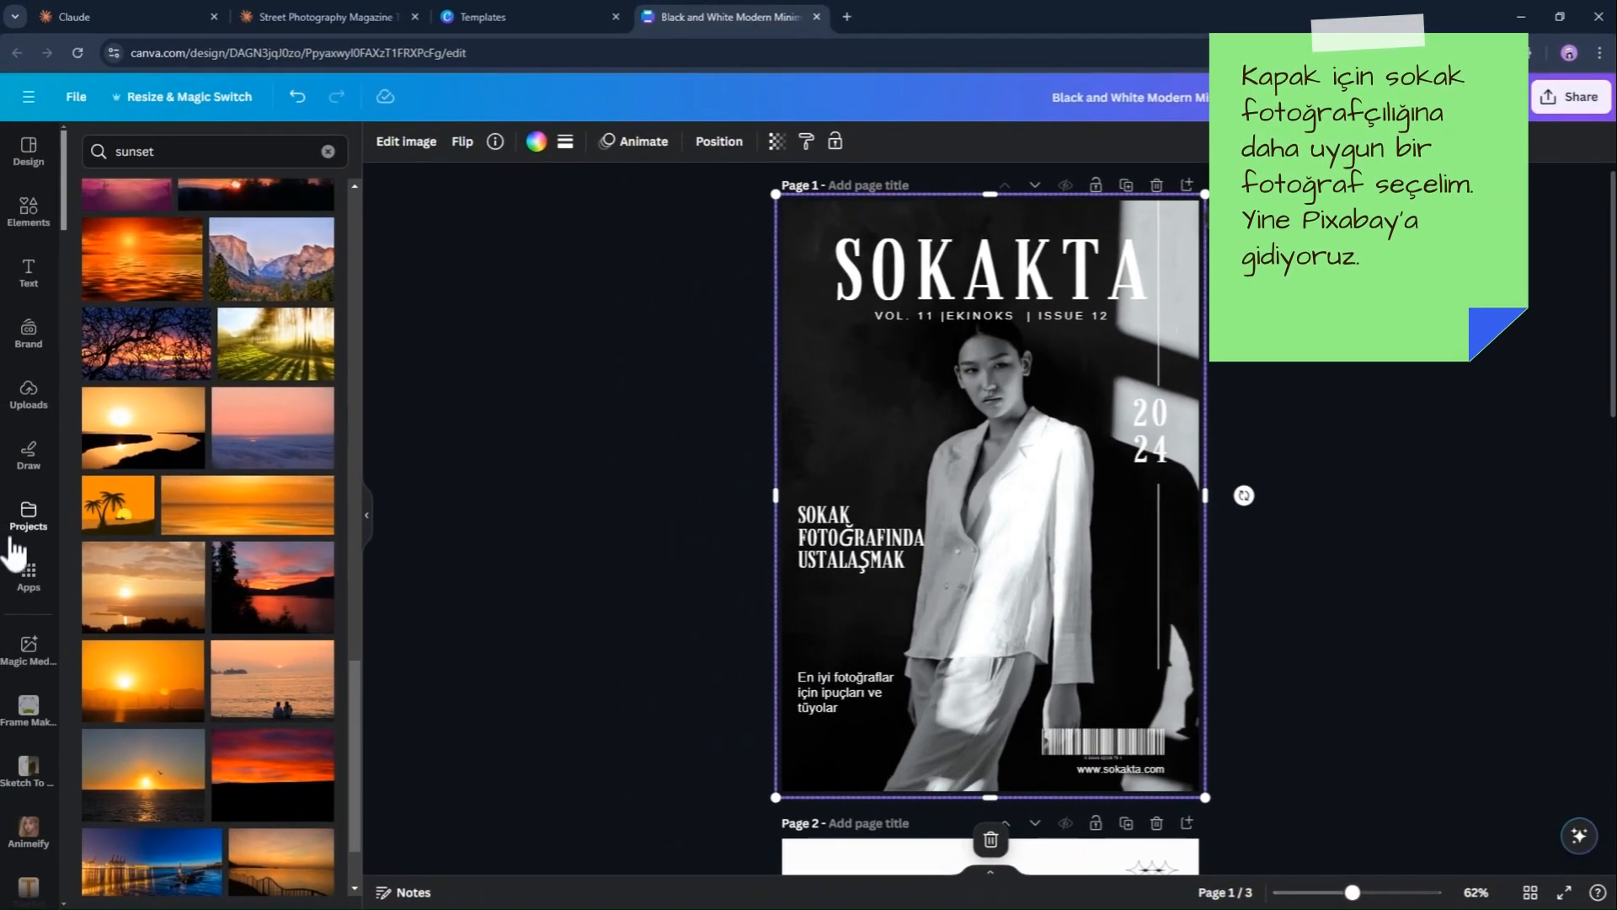
left_click(27, 578)
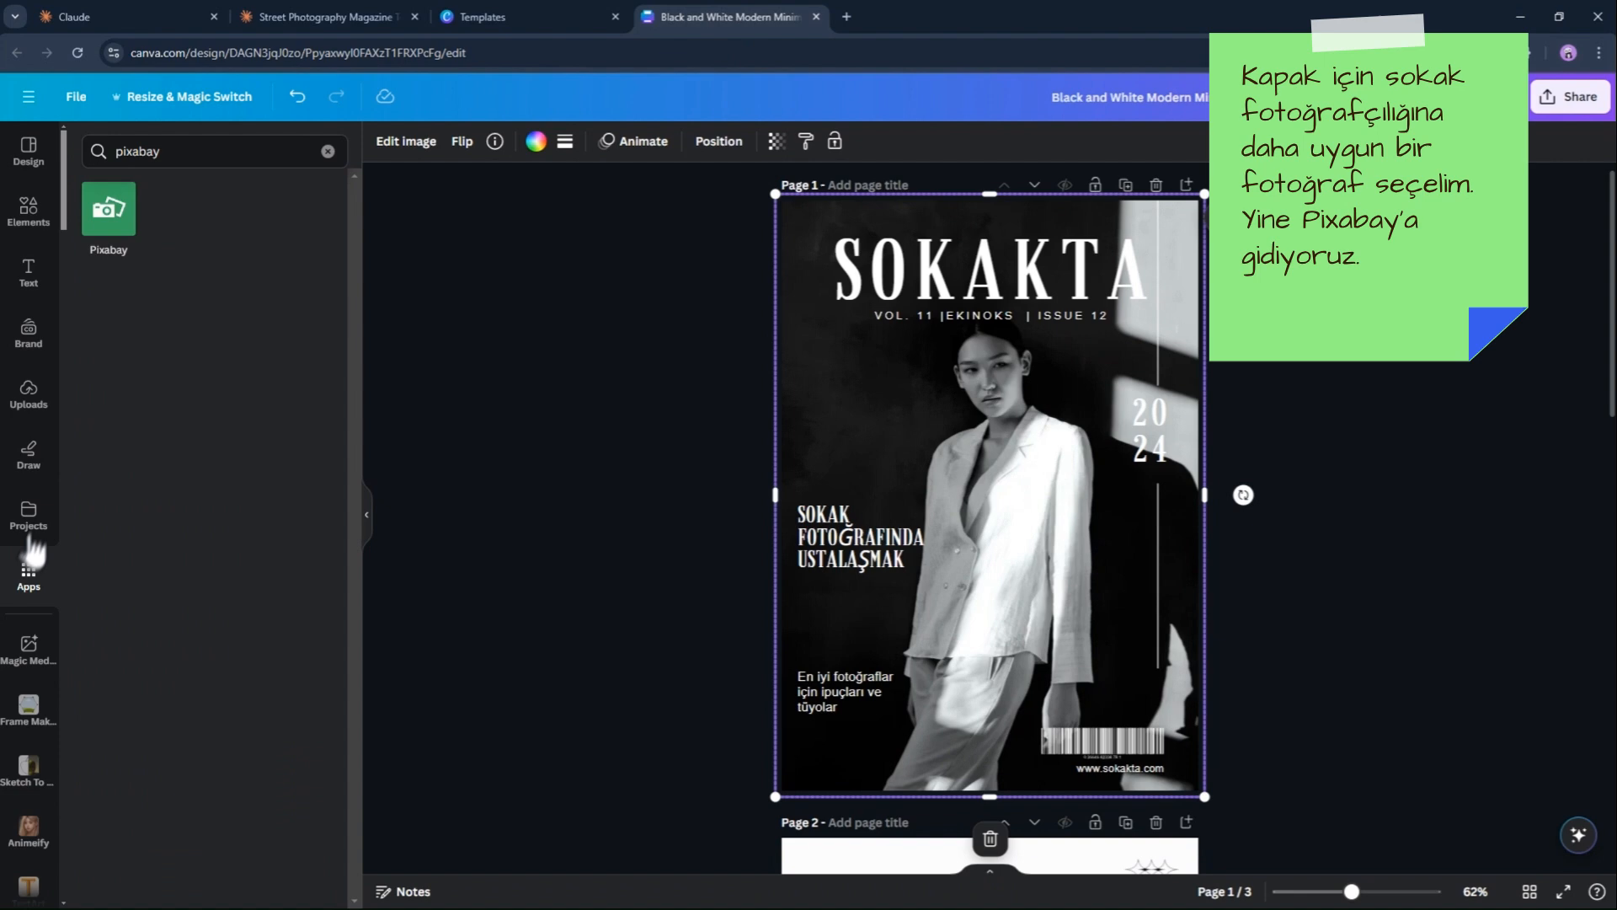
left_click(126, 206)
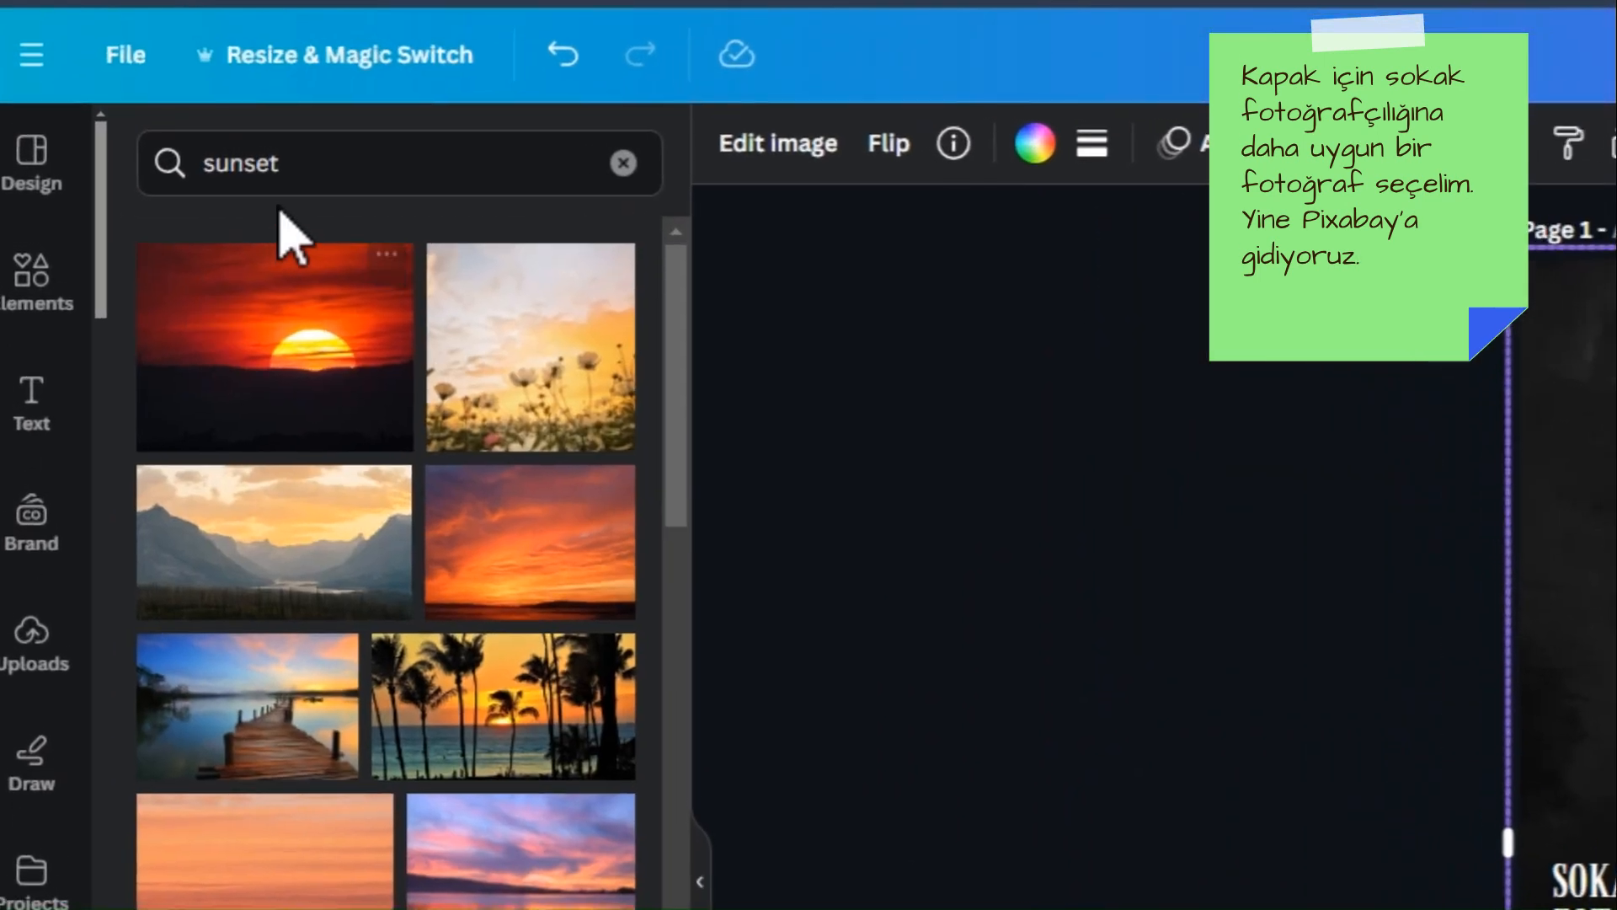
Replace the sunset search in Pixabay with a search for black and white images
left_click(314, 172)
left_click(624, 162)
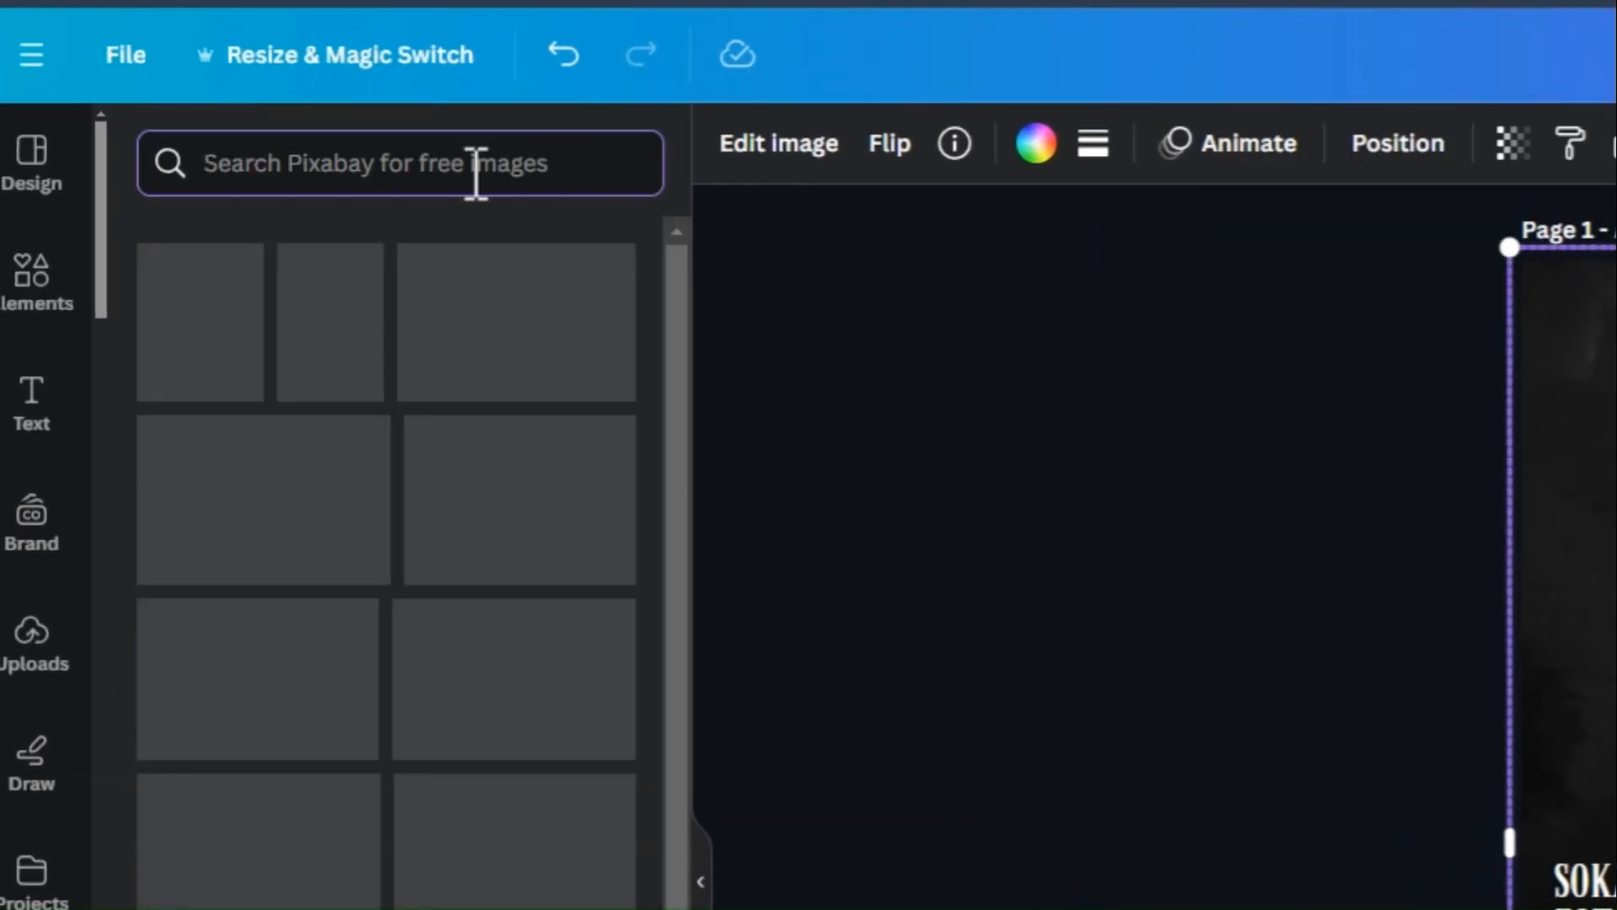
type("bl")
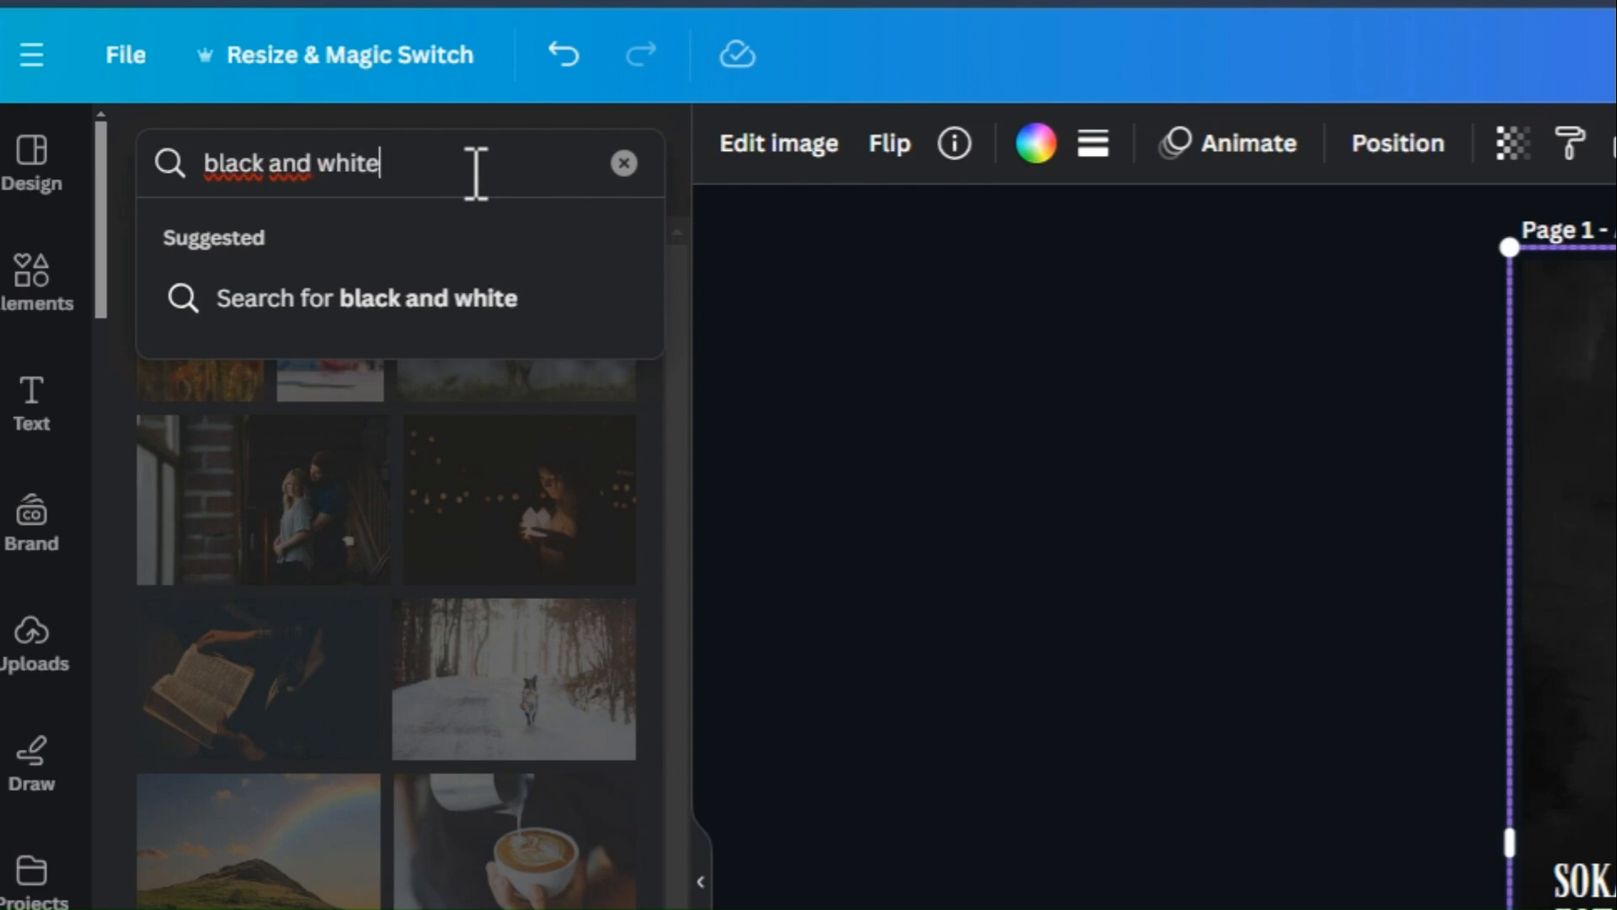
type("ack and white")
key("Return")
Replace the model photo on the cover with the black-and-white photo of the seated man beside a cap, filling the page background
left_click_drag(351, 187, 354, 901)
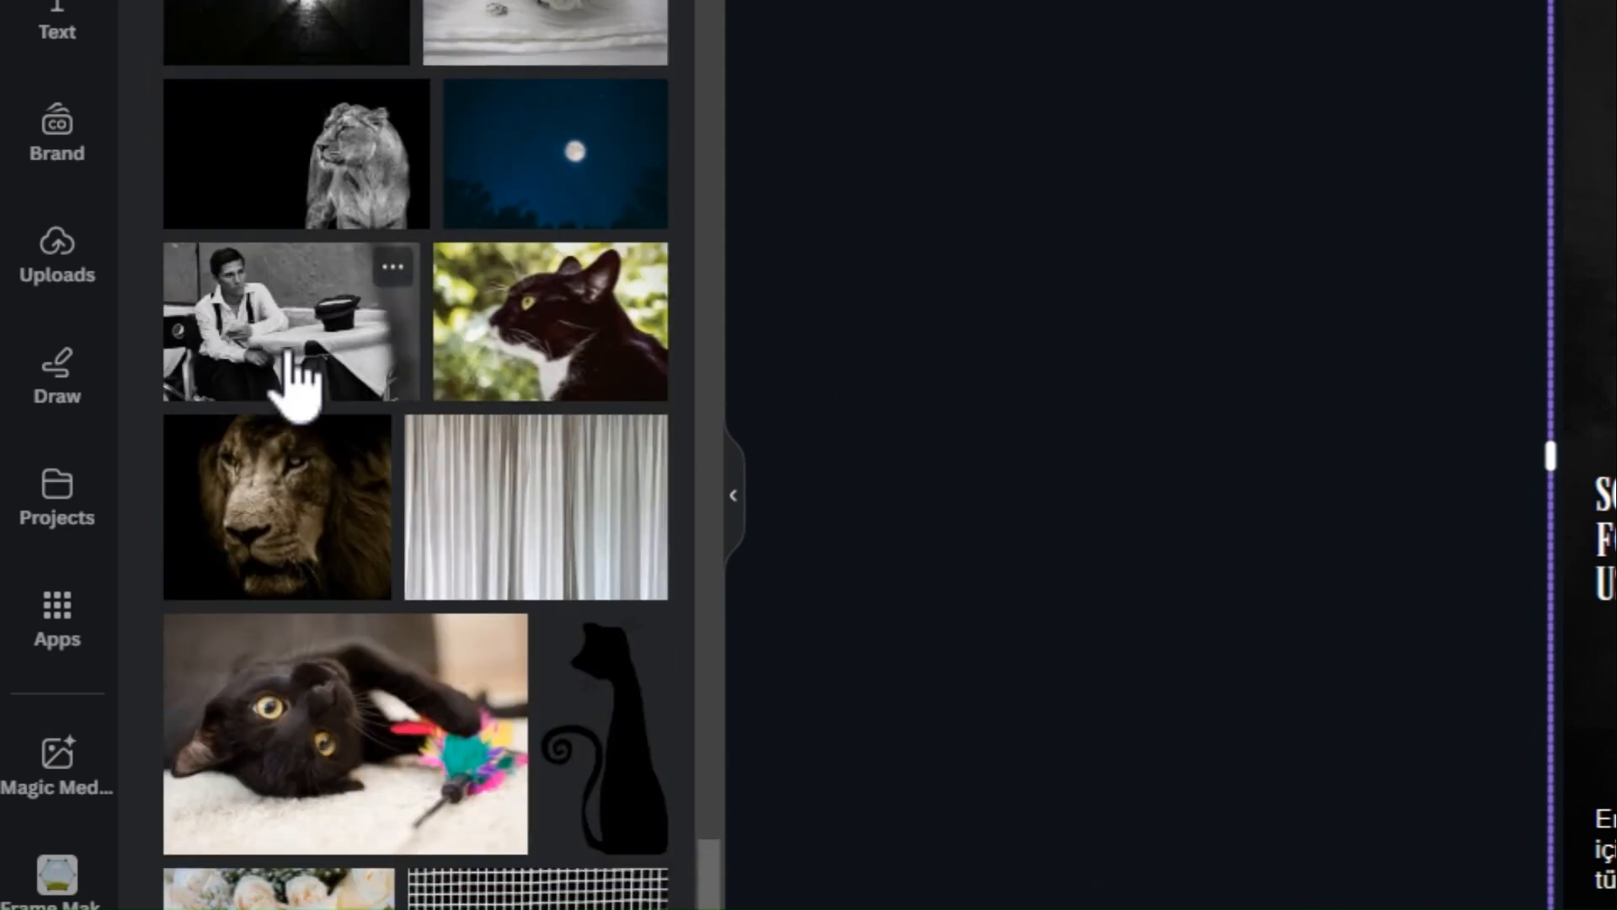
left_click(291, 354)
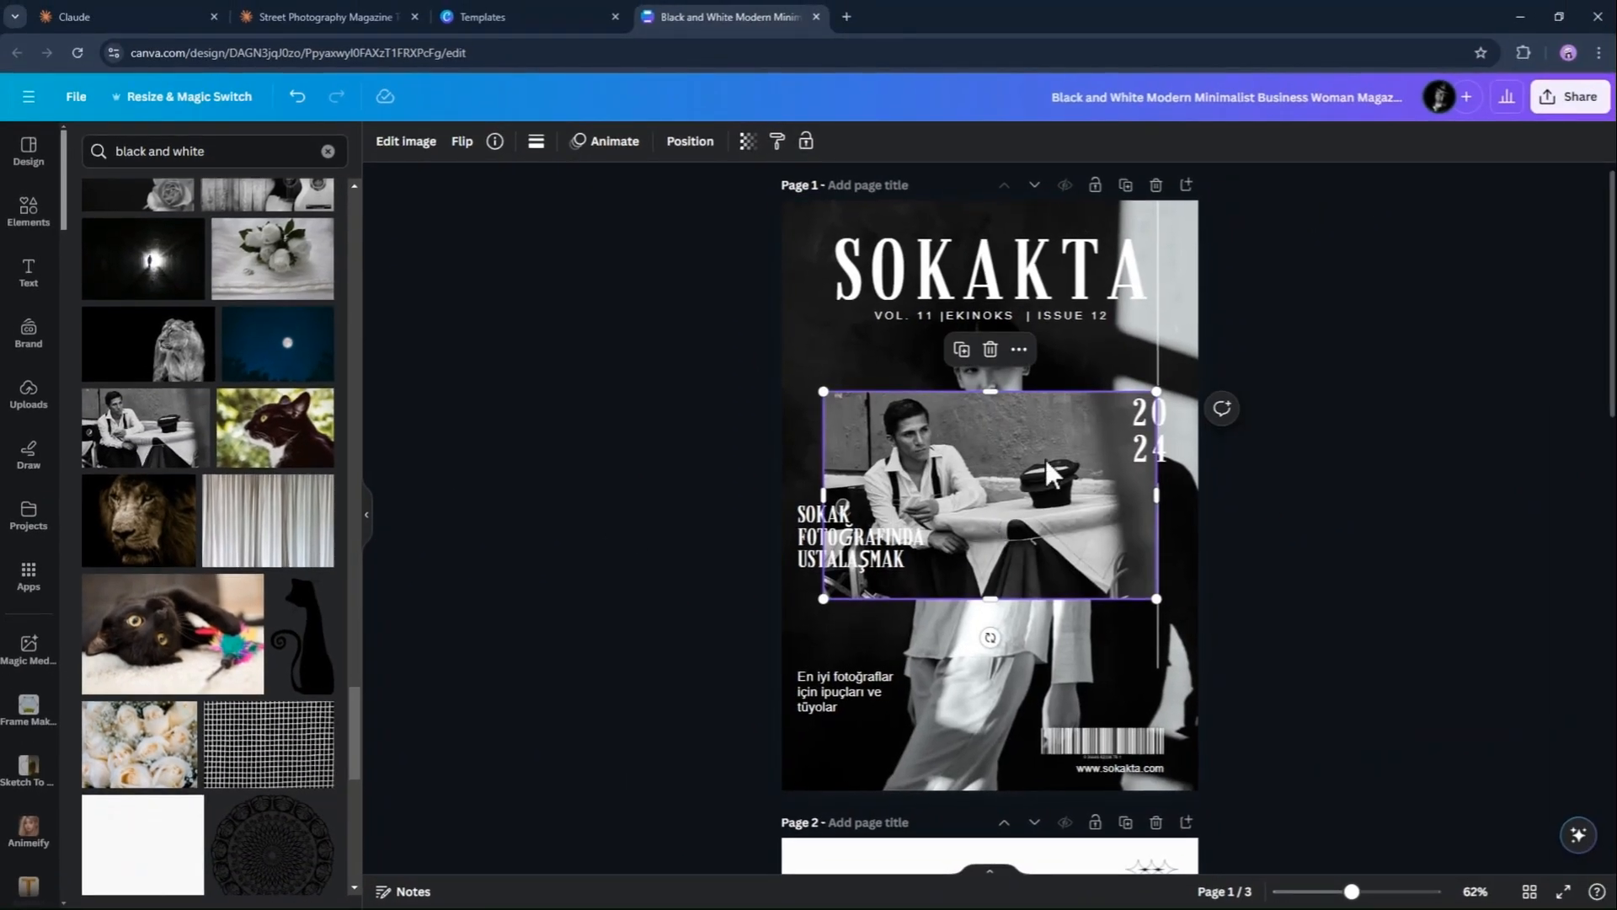
left_click(1119, 345)
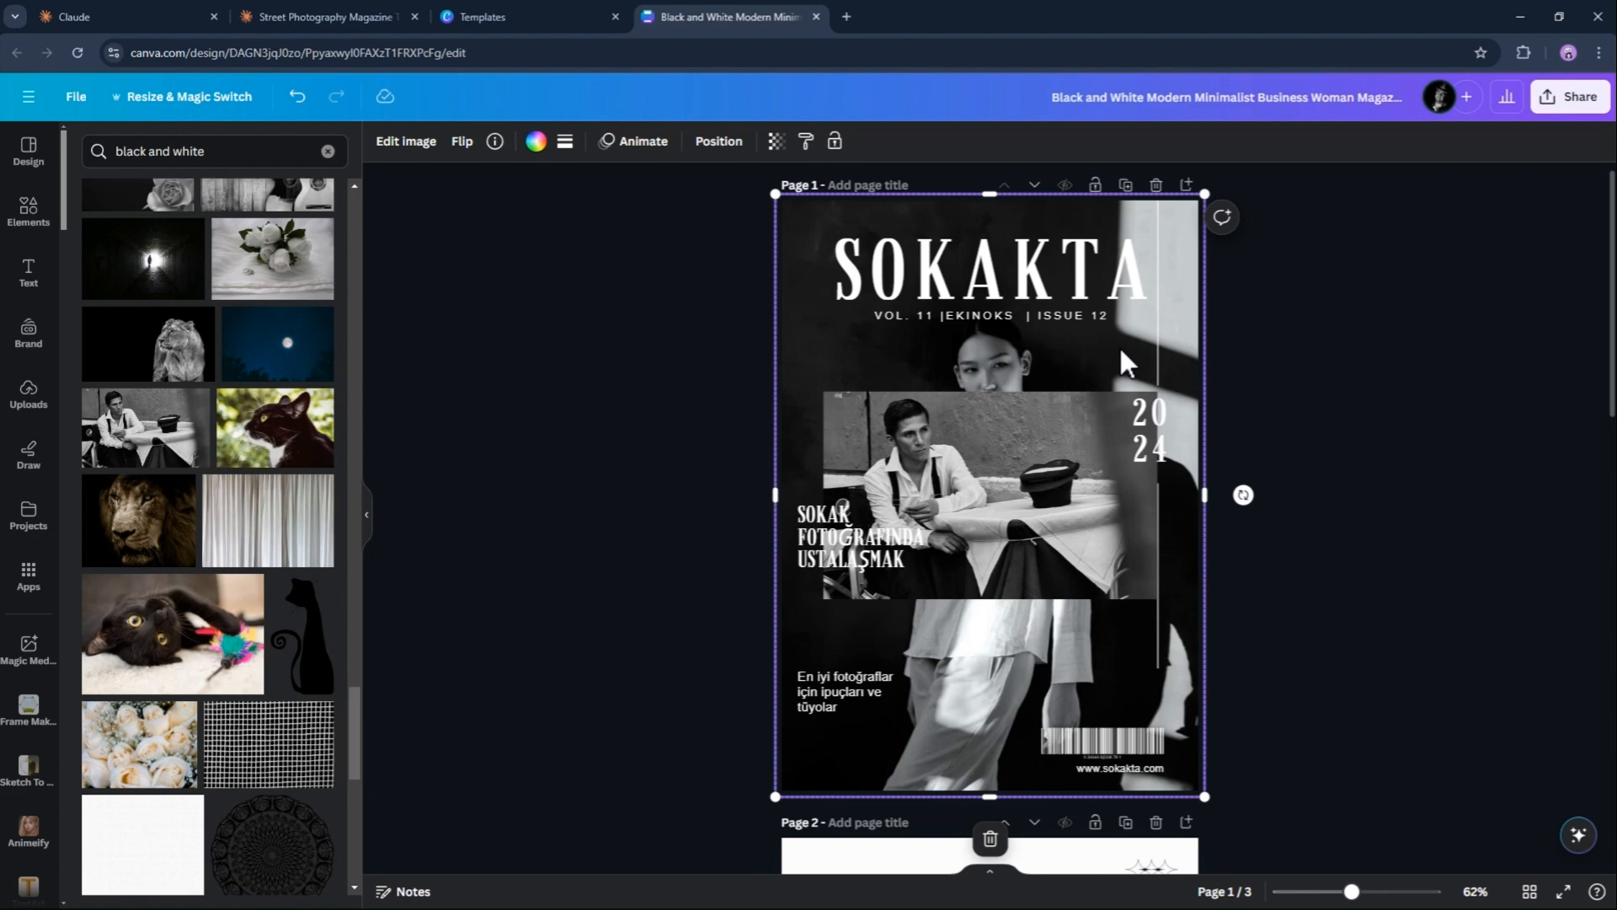
key("Delete")
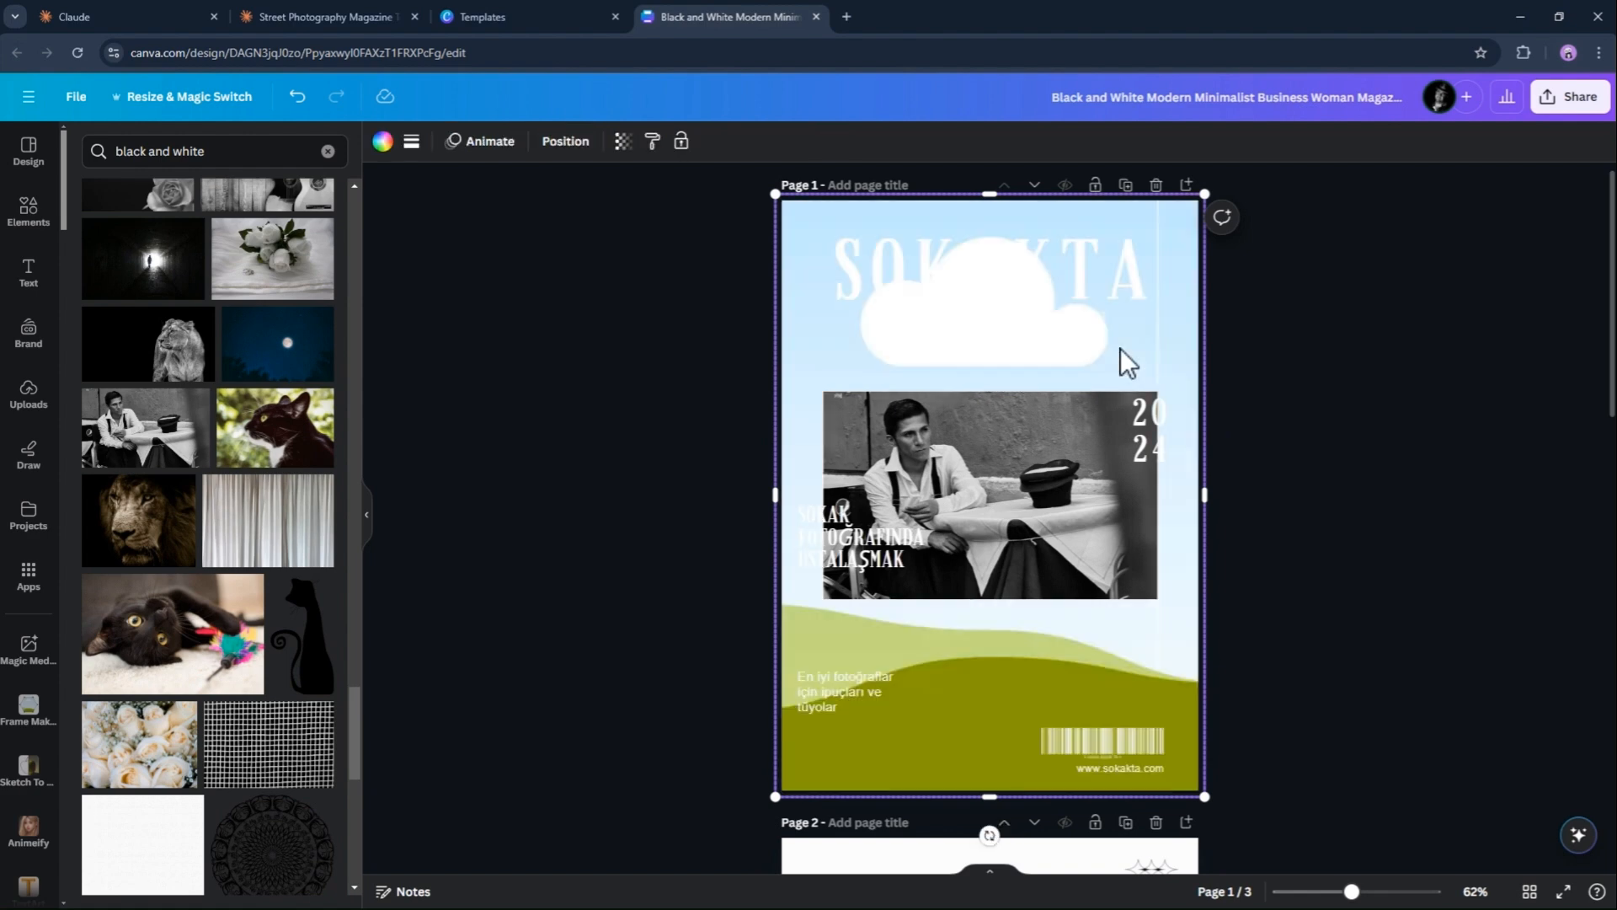
left_click(1035, 475)
left_click_drag(1034, 473, 1023, 482)
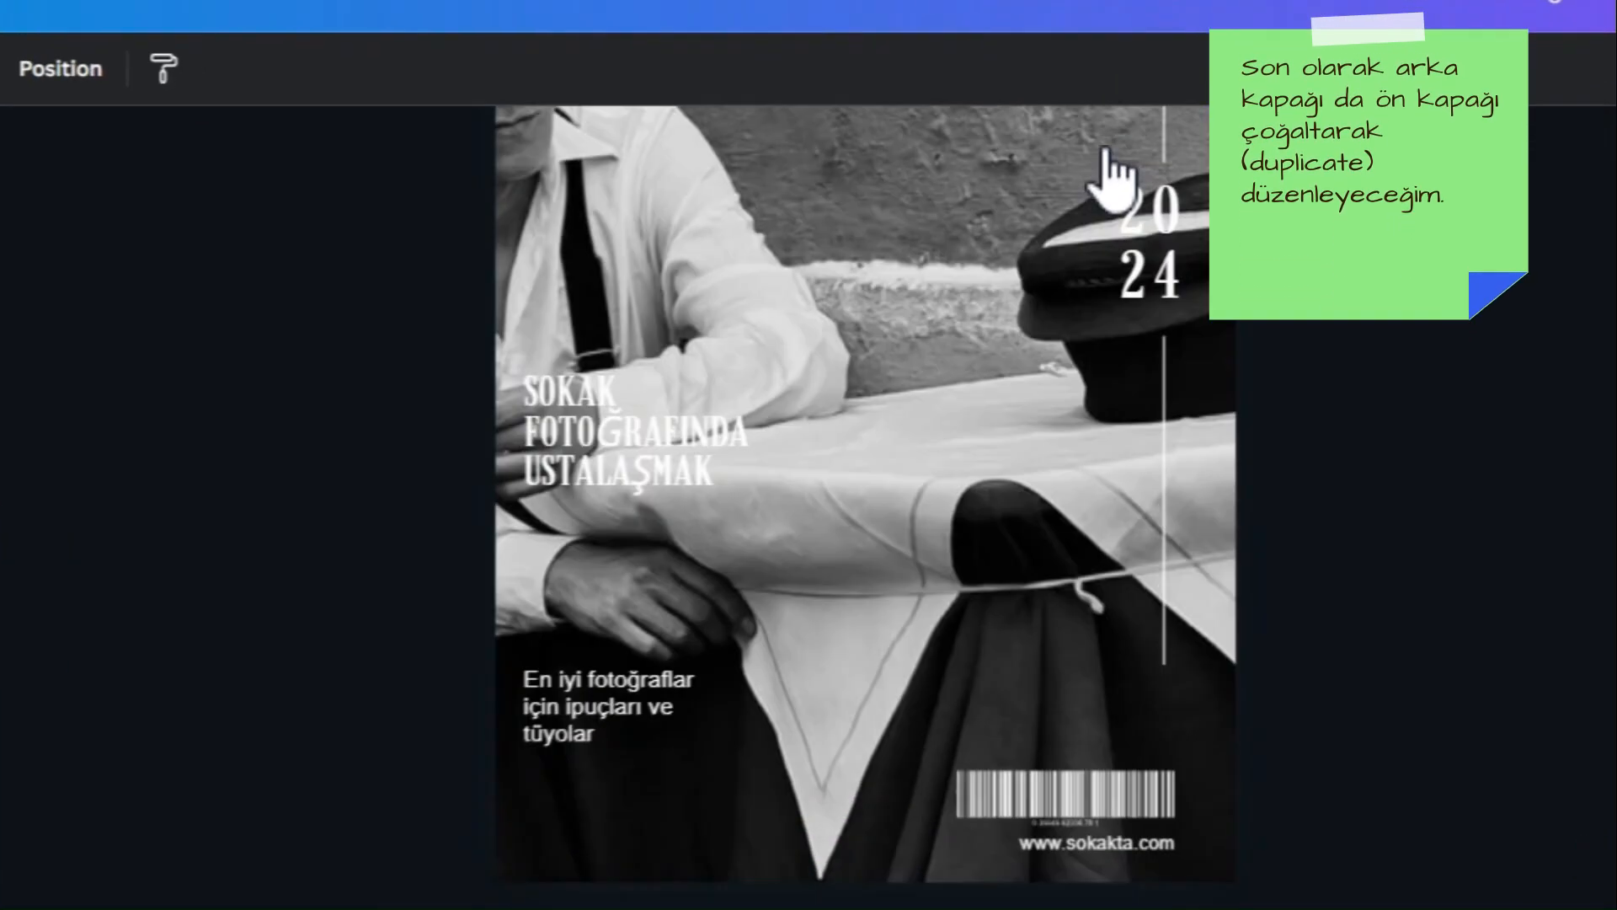
Duplicate the front cover page and move the copy down to the end of the magazine as page 4
left_click(1126, 187)
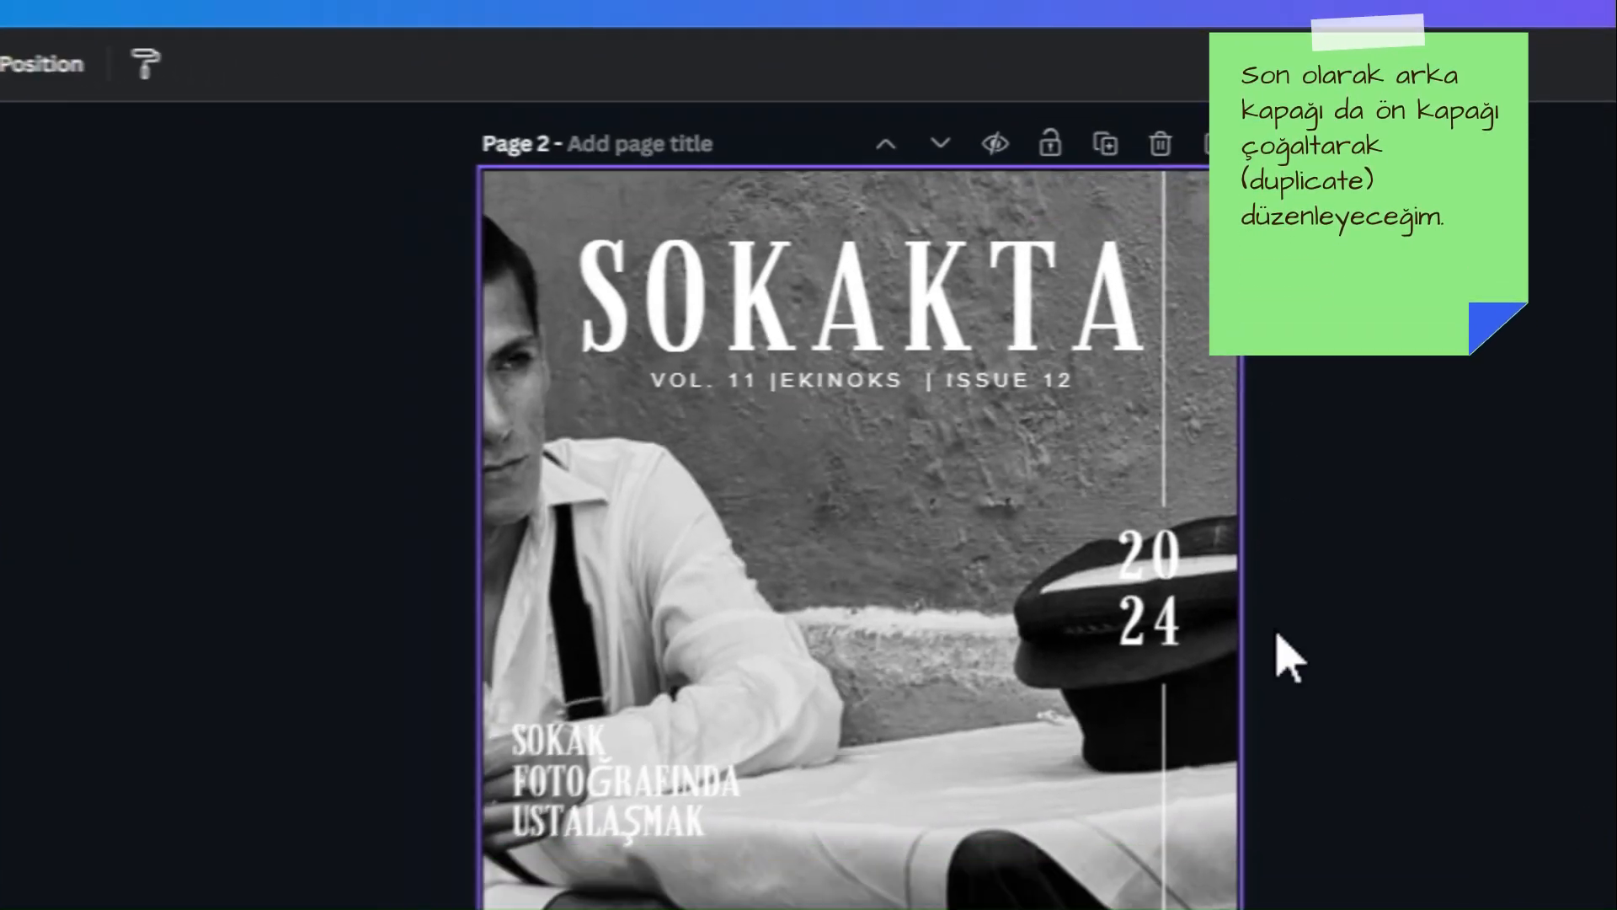
left_click(1003, 679)
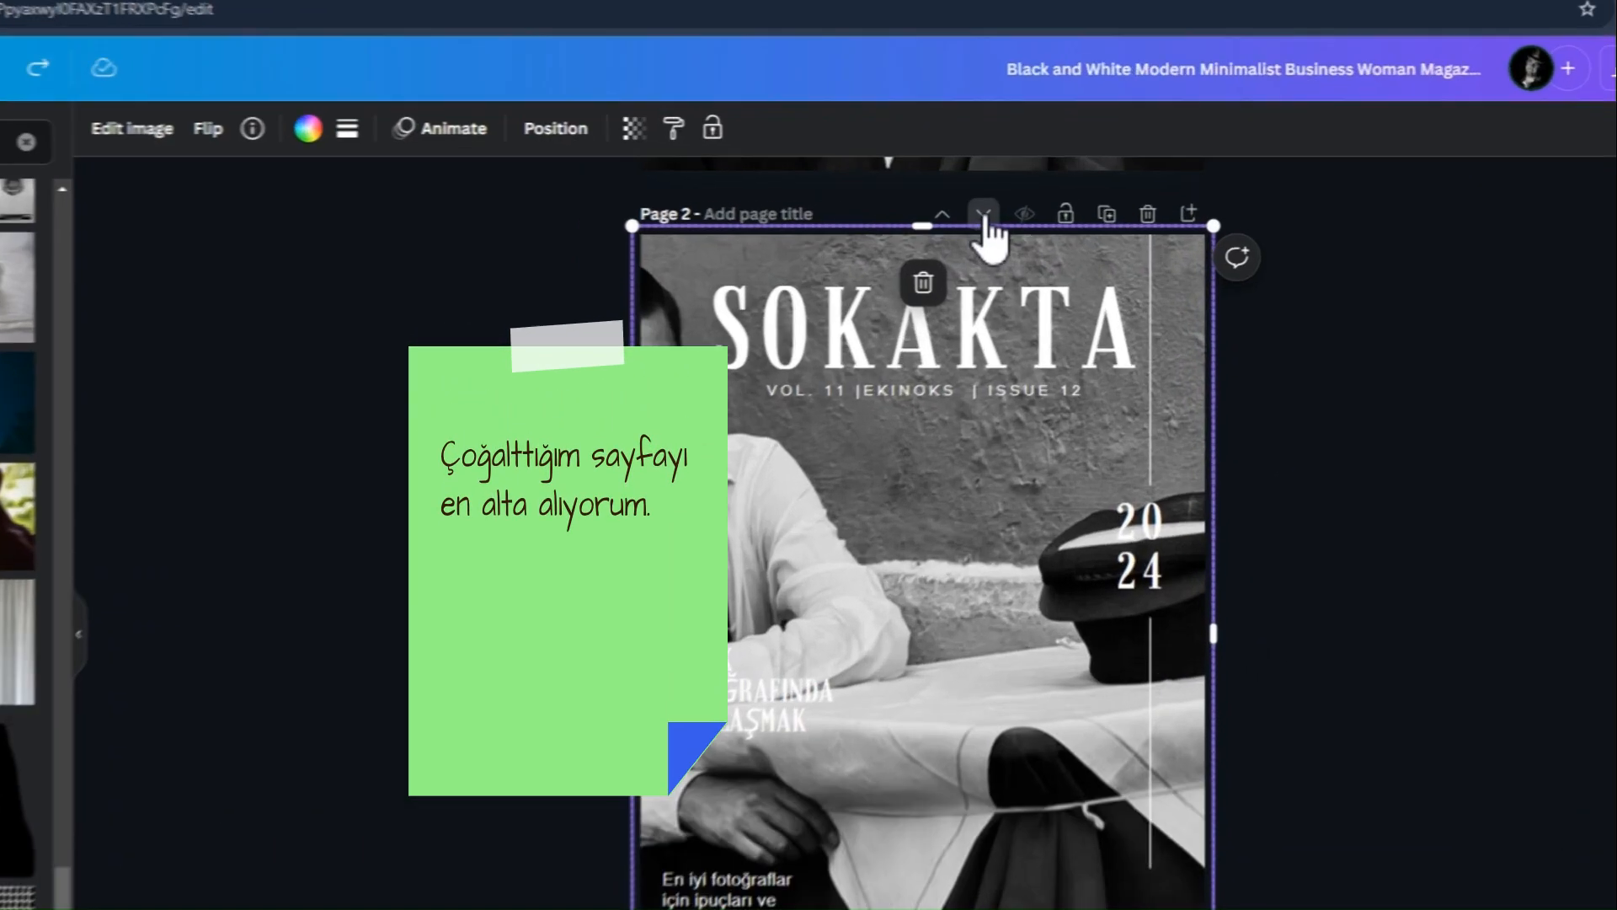
left_click(1032, 205)
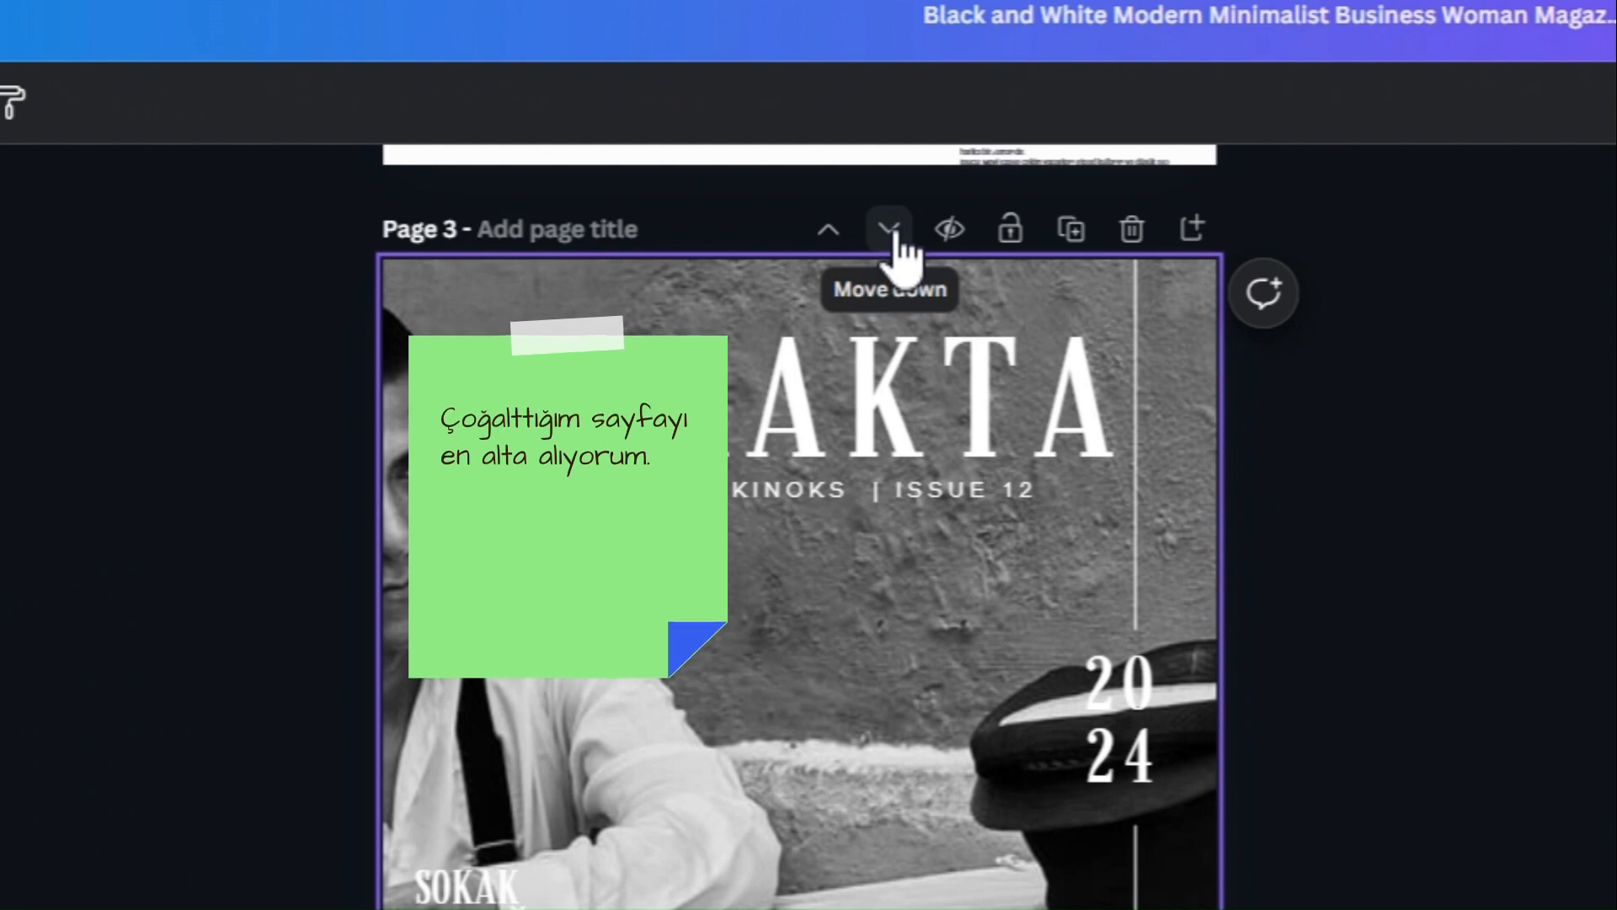
left_click(893, 256)
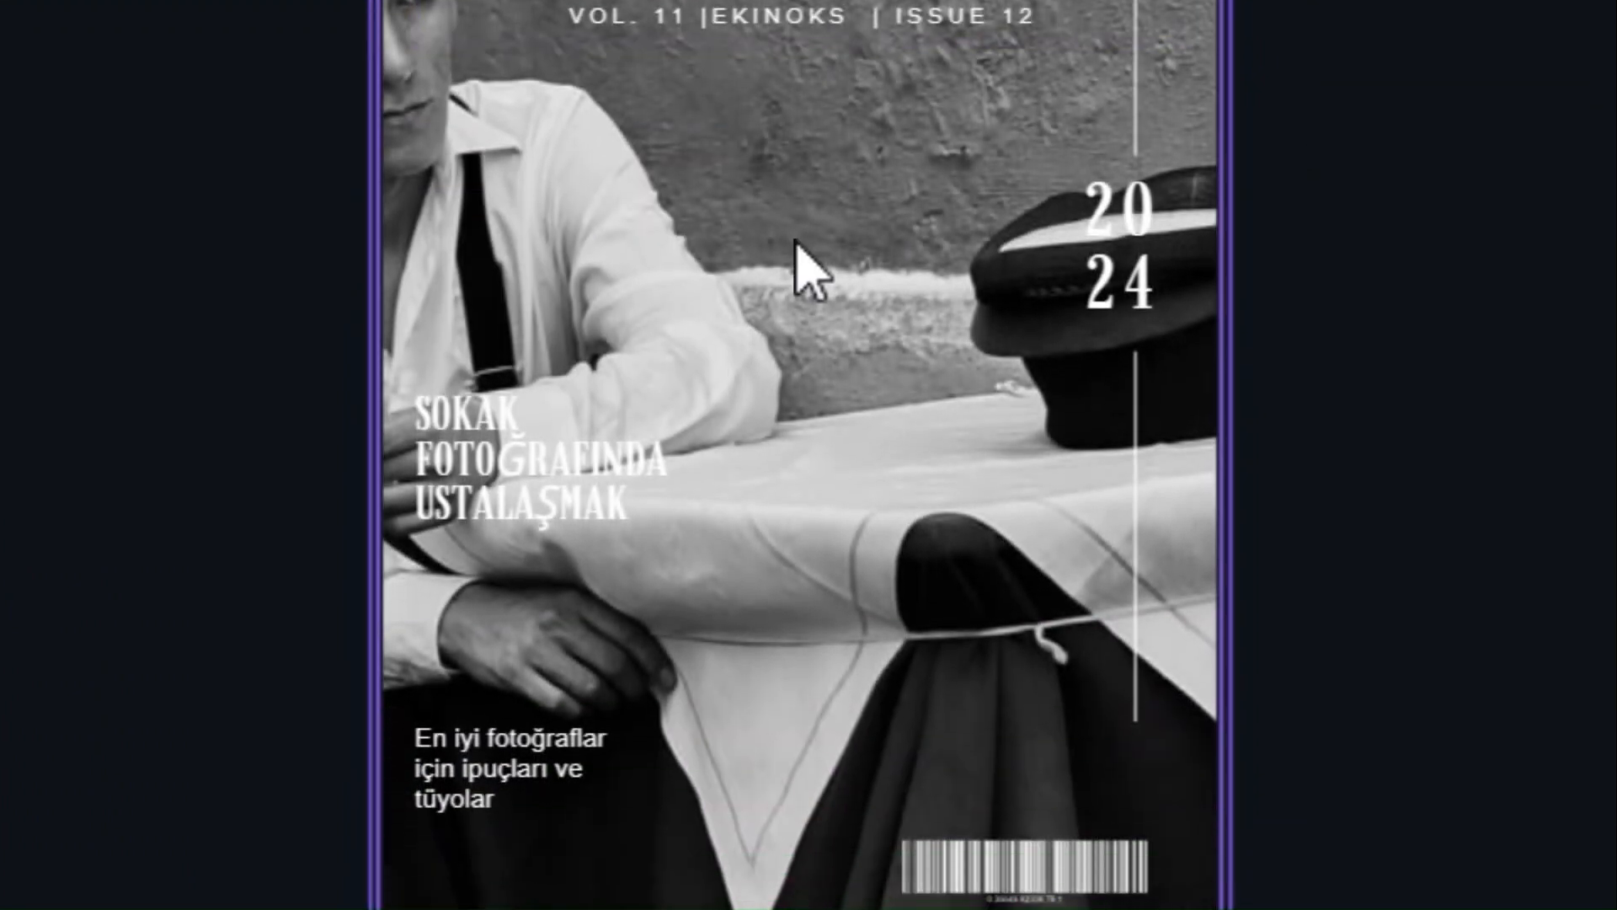
Replace the seated man photo on page 4 with the dark grey asphalt texture from the black and white results, filling the page
left_click(794, 282)
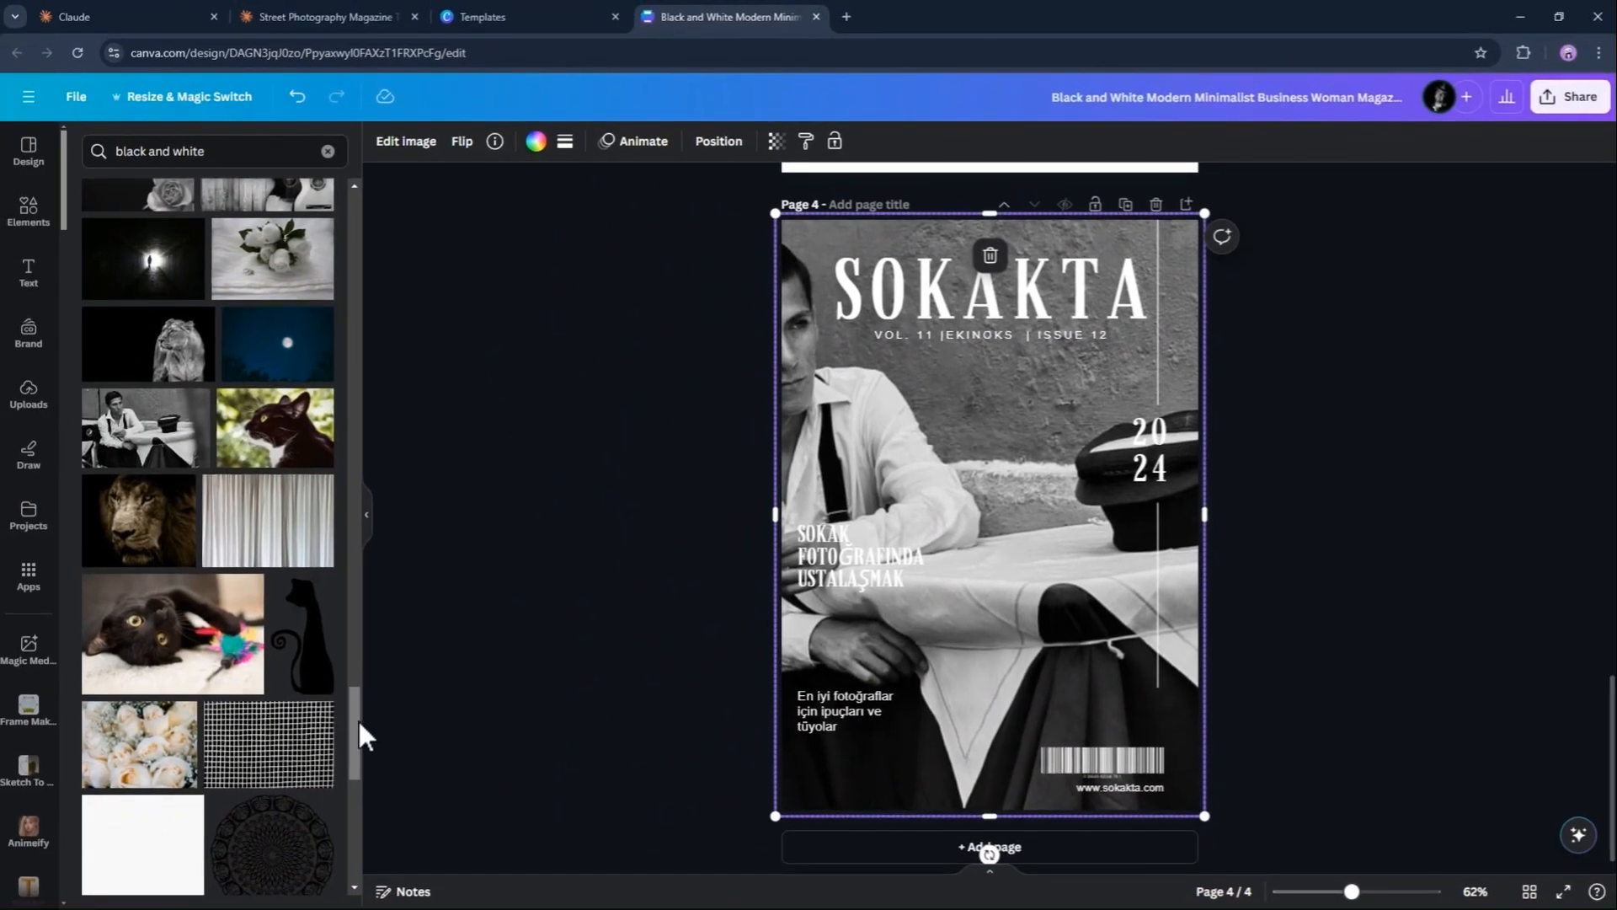
left_click_drag(354, 721, 352, 771)
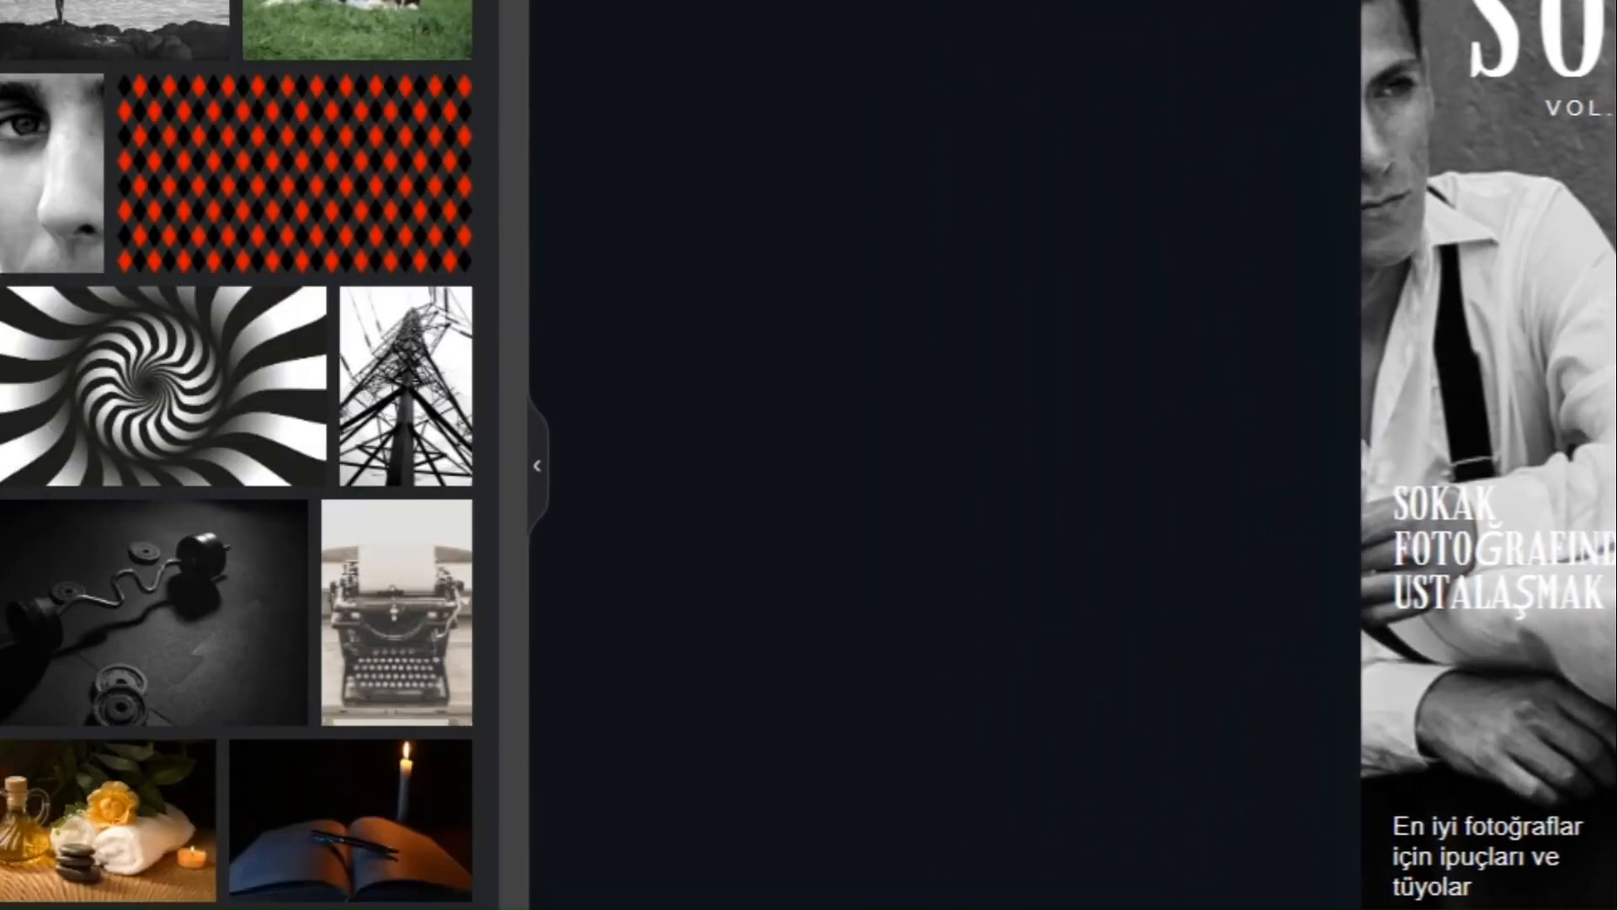
left_click_drag(515, 908, 515, 909)
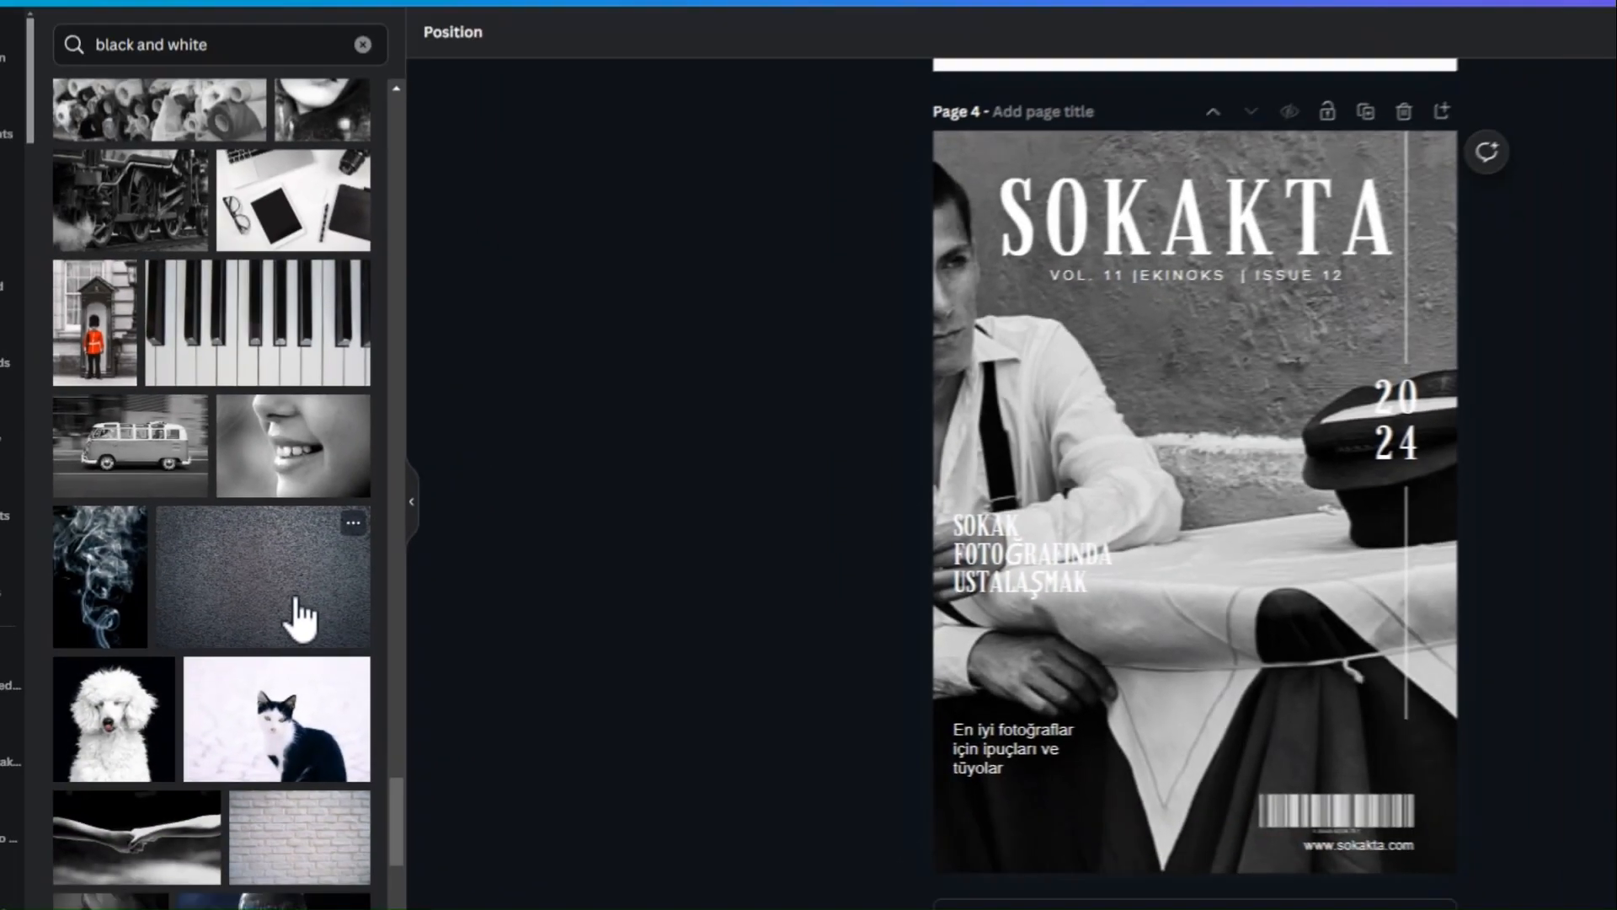
left_click(355, 619)
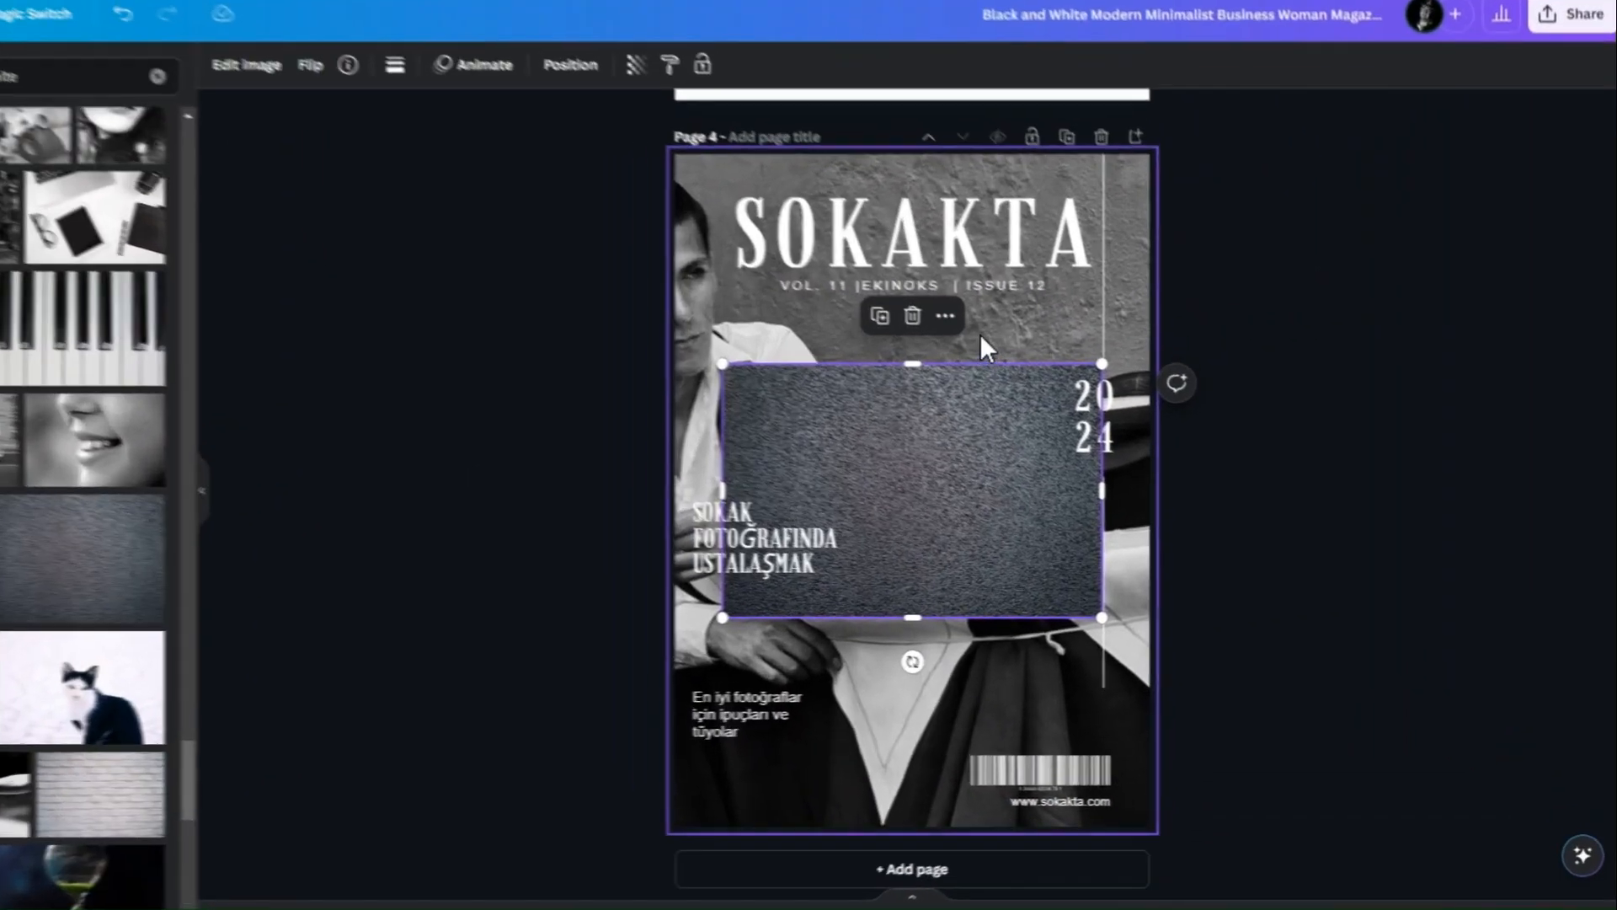
left_click(979, 333)
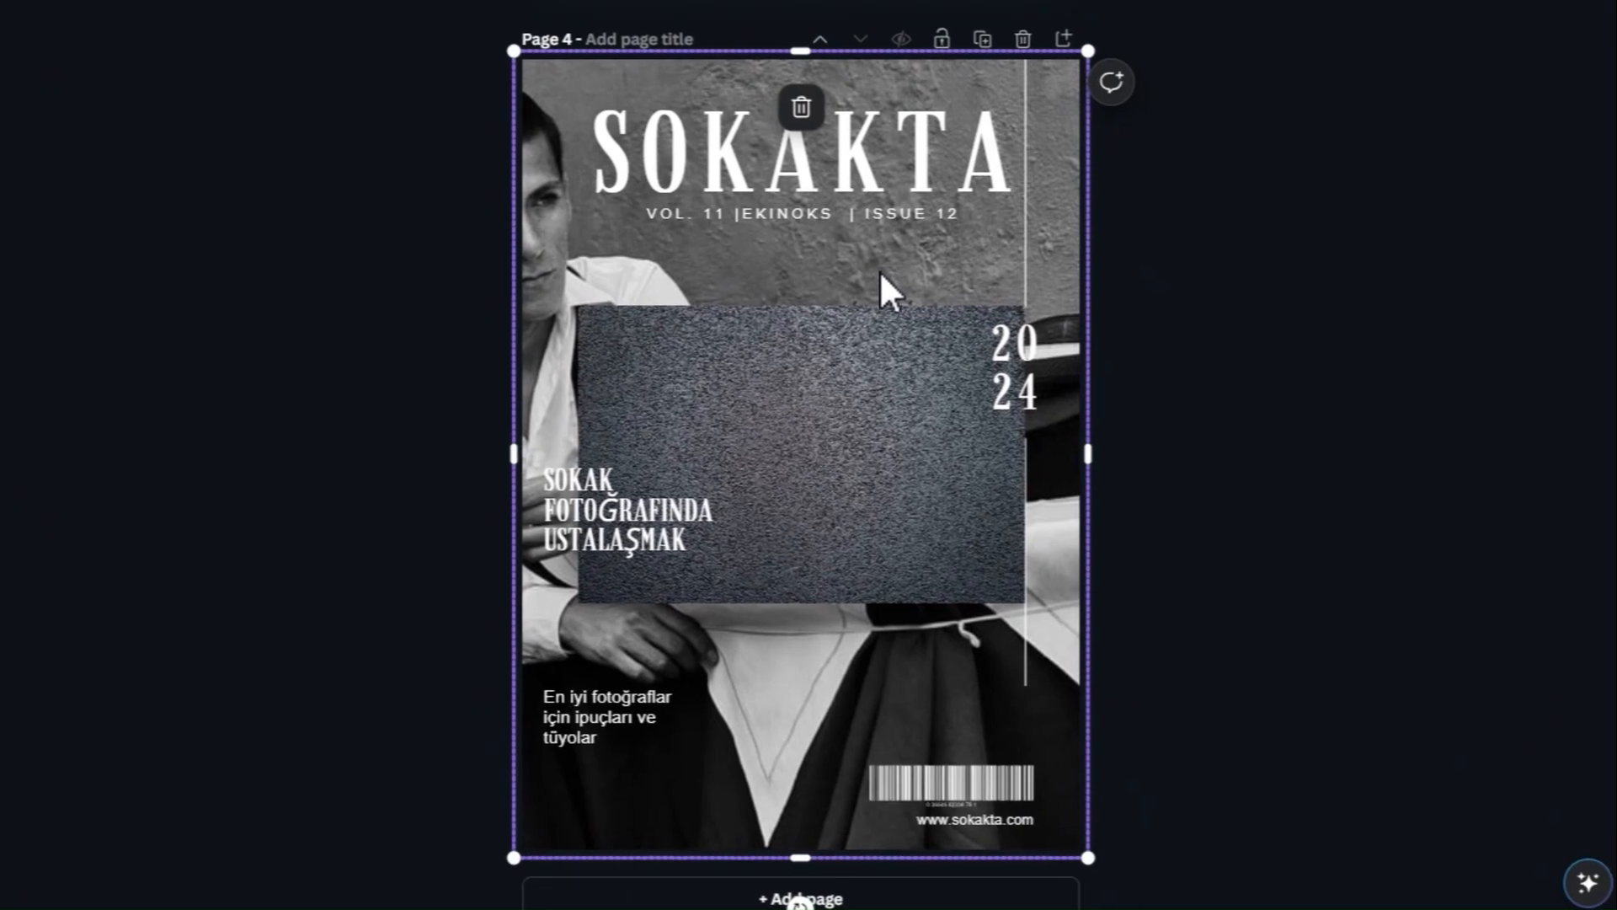
key("Delete")
left_click_drag(953, 391, 949, 439)
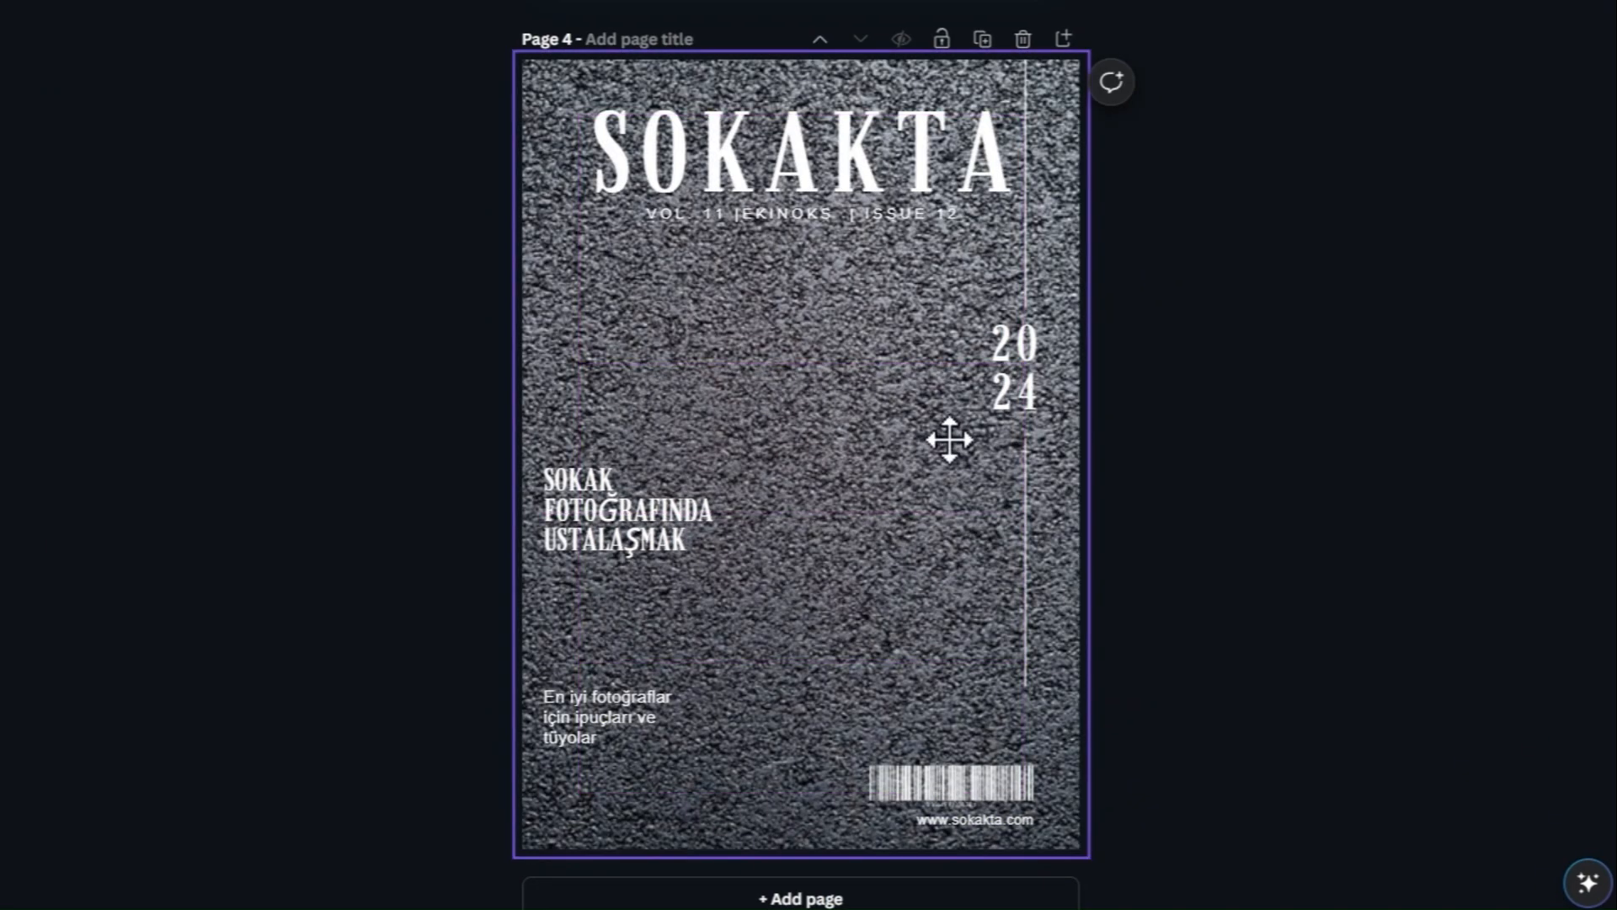
Delete the SOKAK FOTOĞRAFINDA USTALAŞMAK headline and the photo tips text from the back cover
left_click(617, 537)
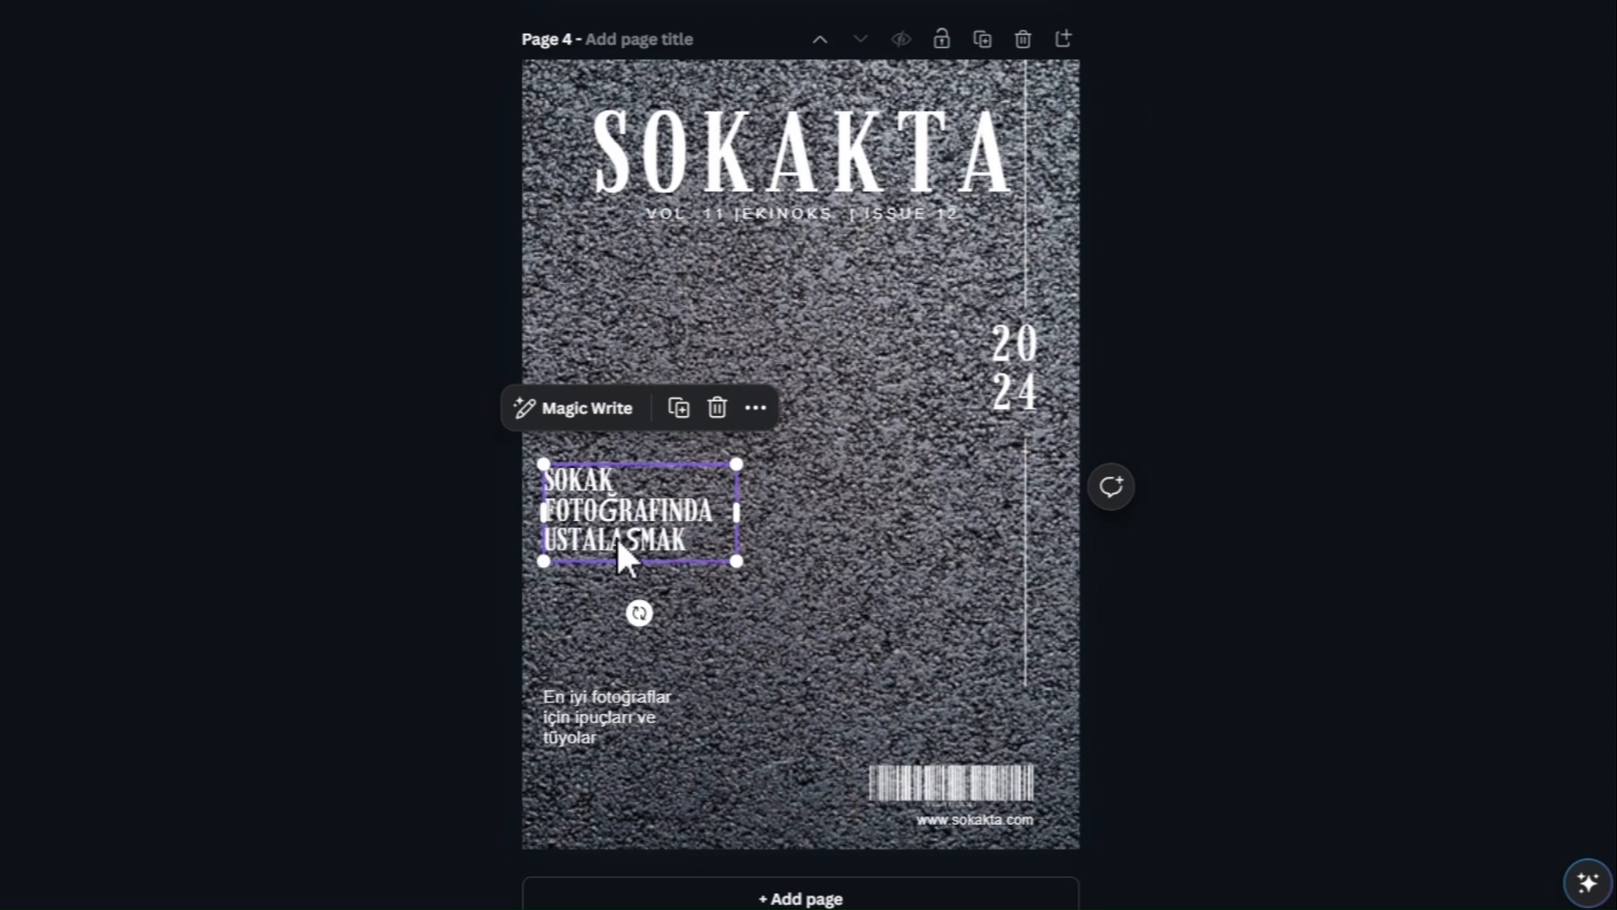
key("Delete")
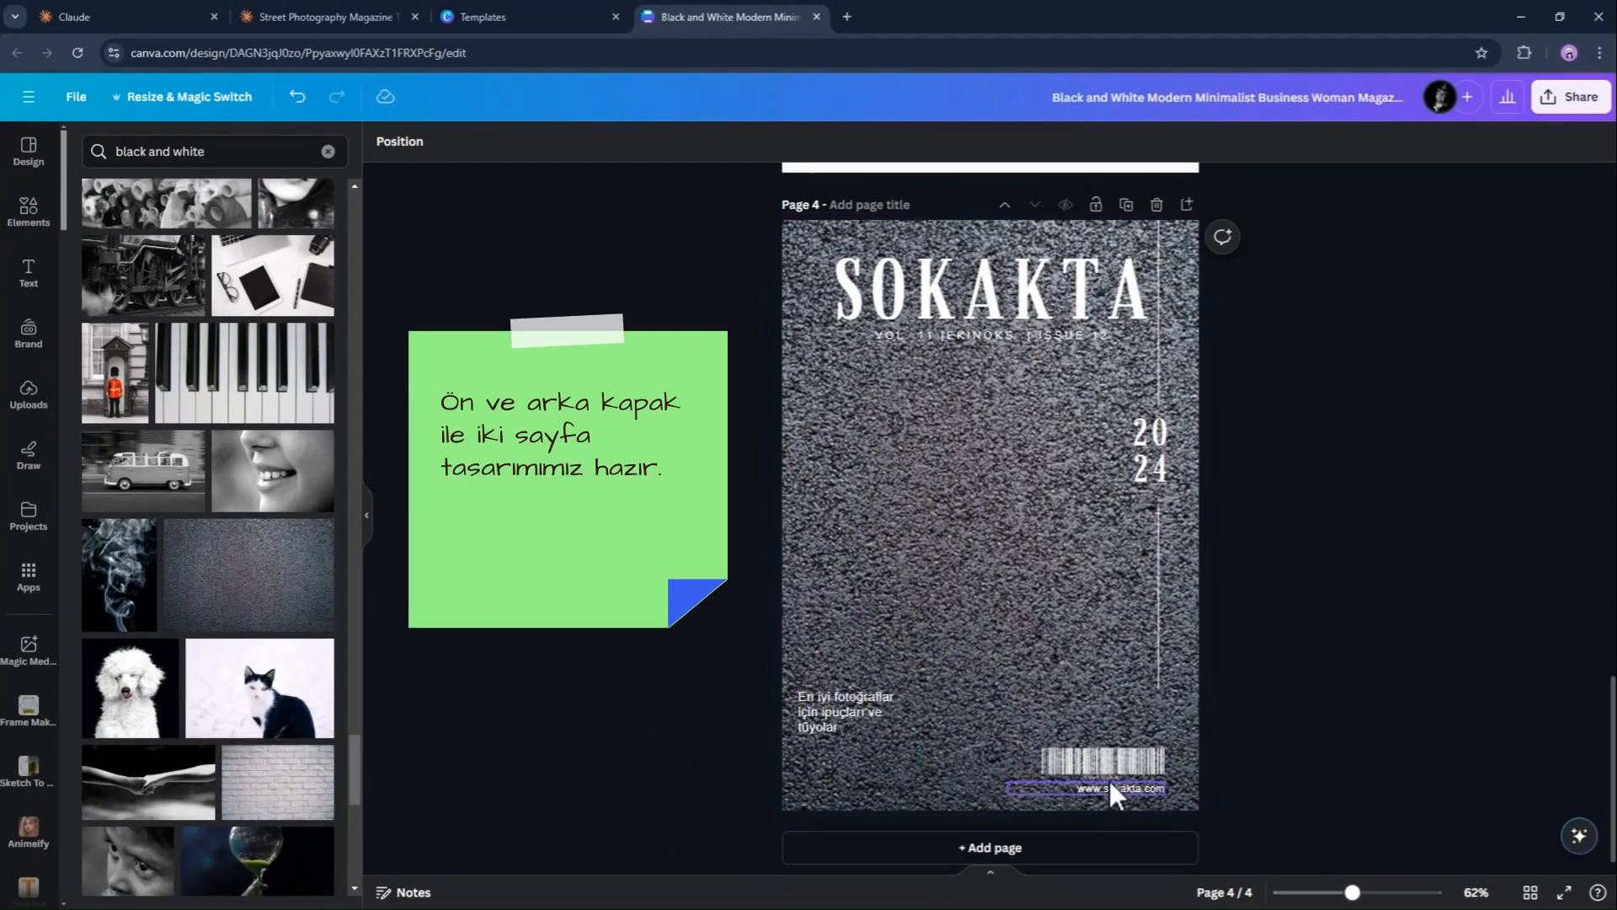
left_click(822, 712)
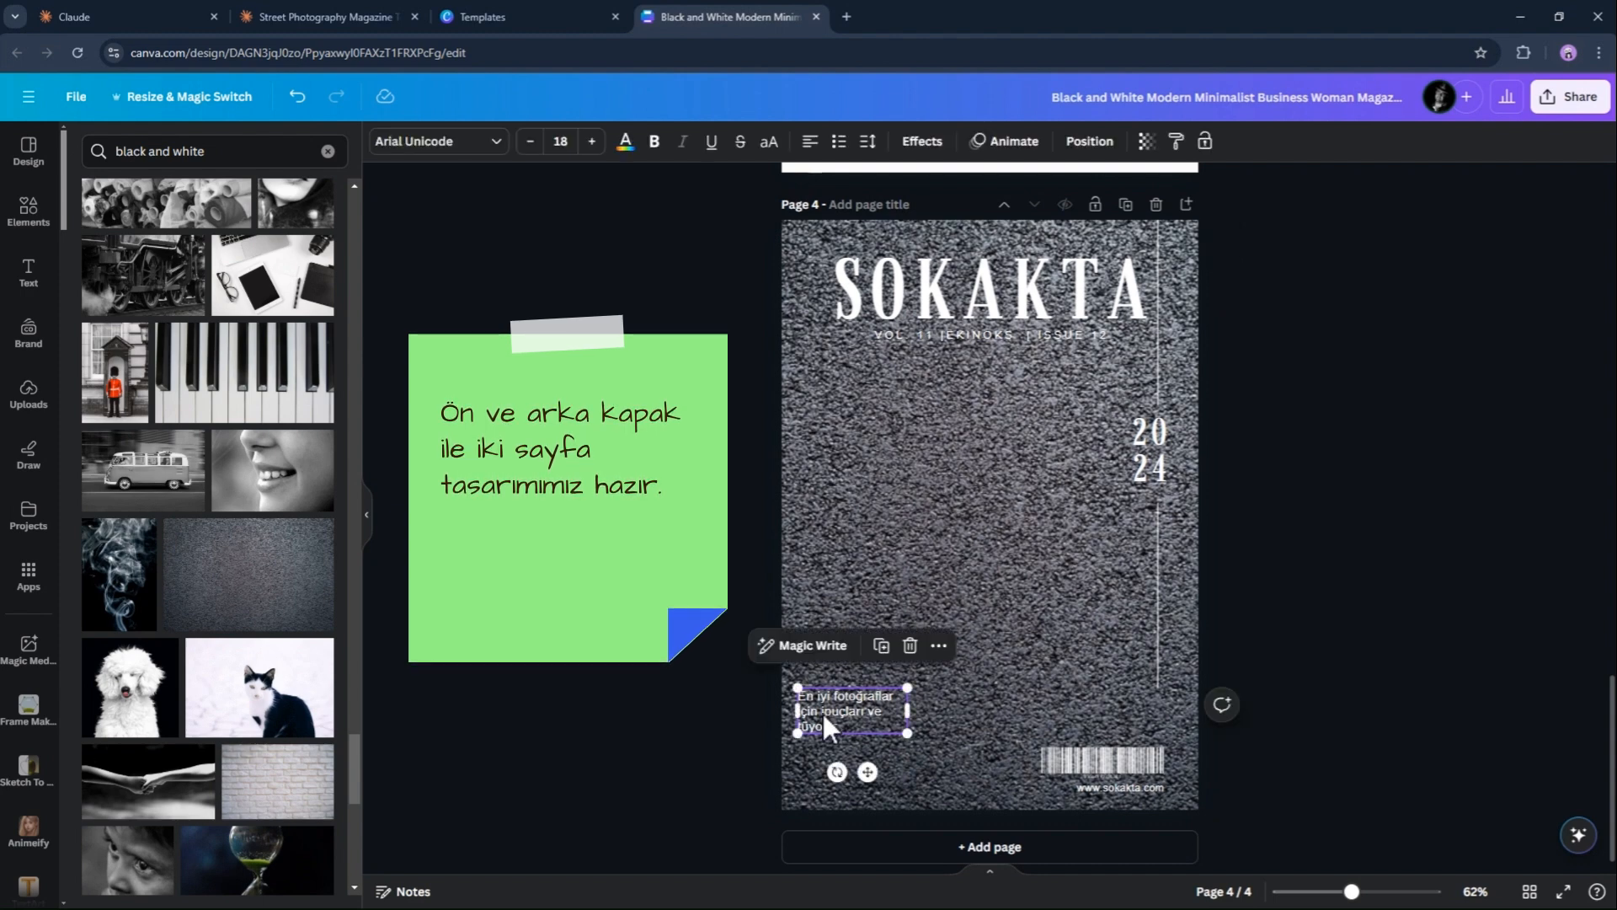
key("Delete")
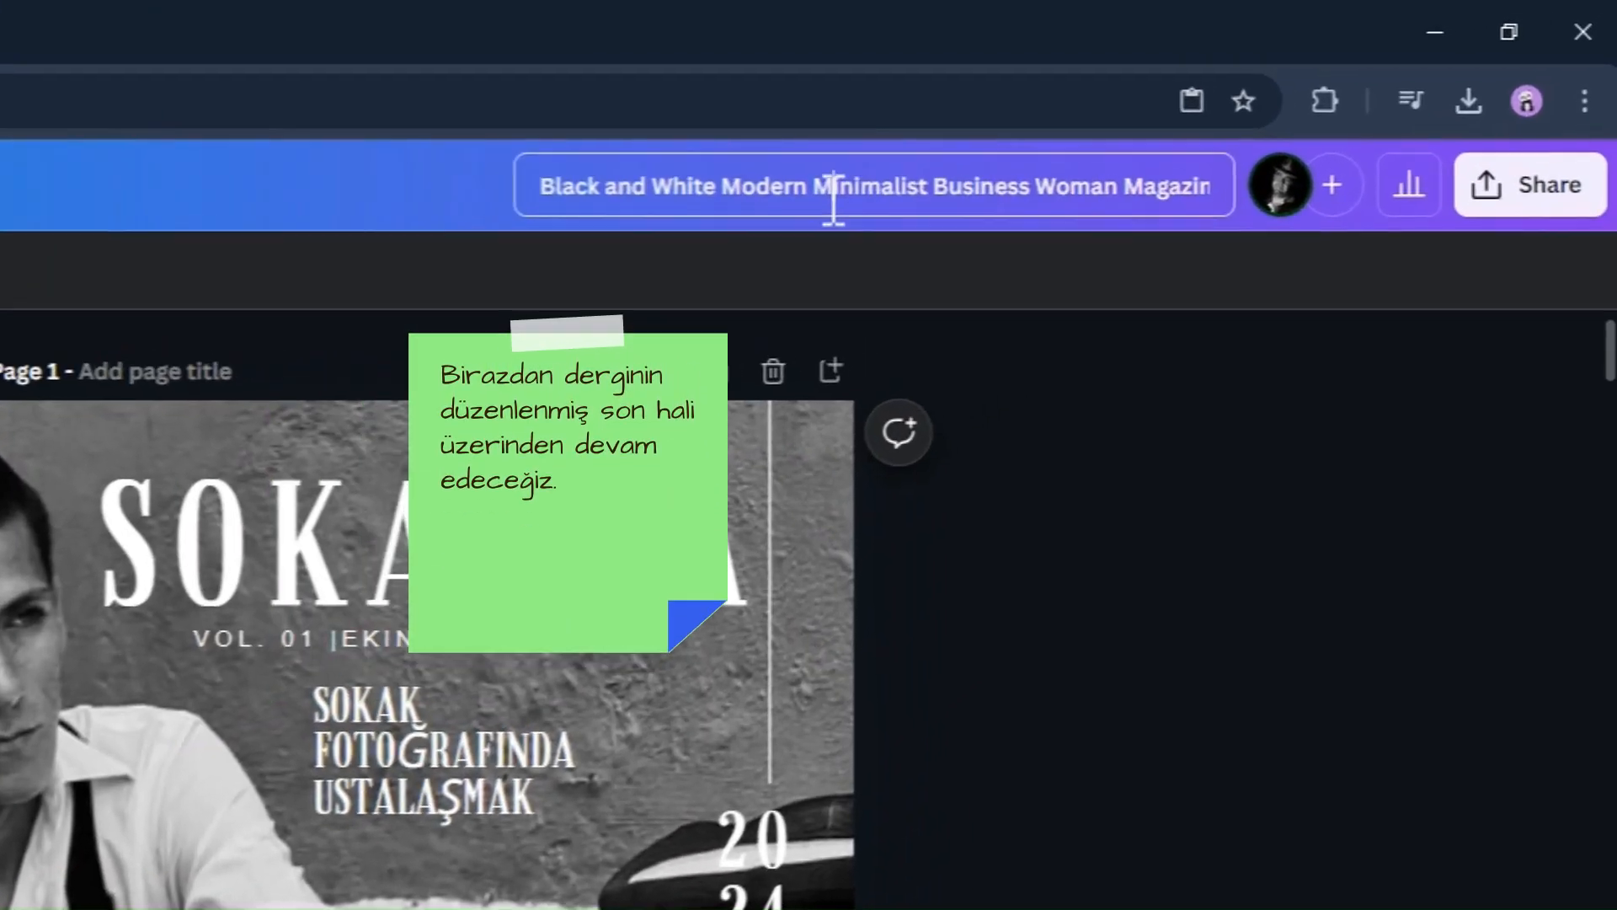
Rename the design as Making a magazine with Canva Pro
left_click(796, 206)
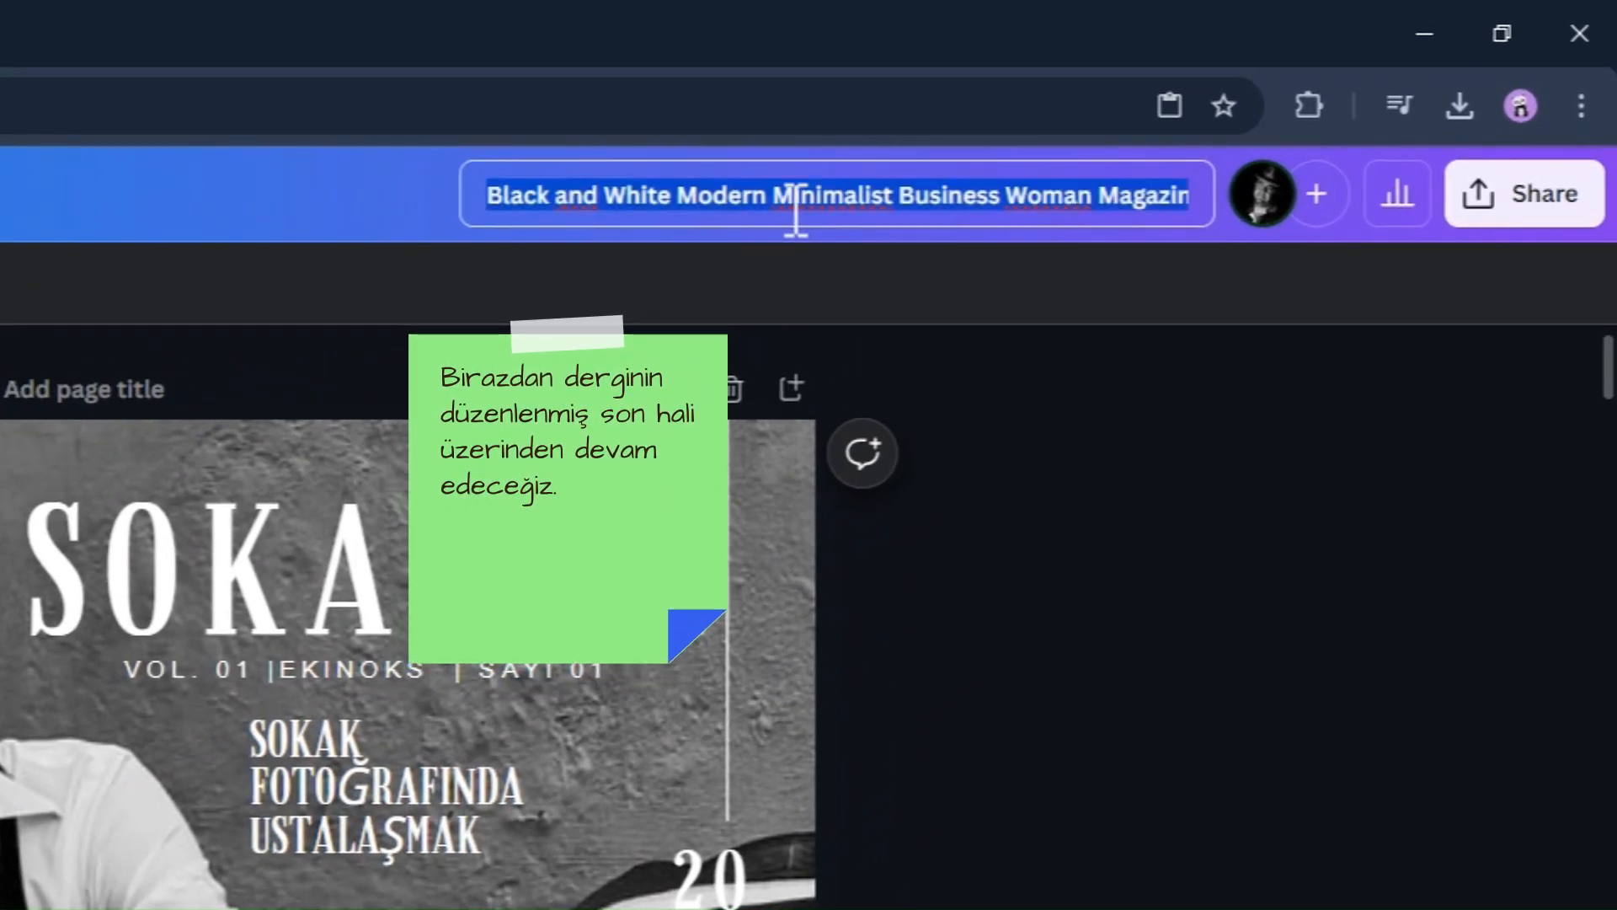
type("Making a magazine with Canva Pro")
left_click(1197, 559)
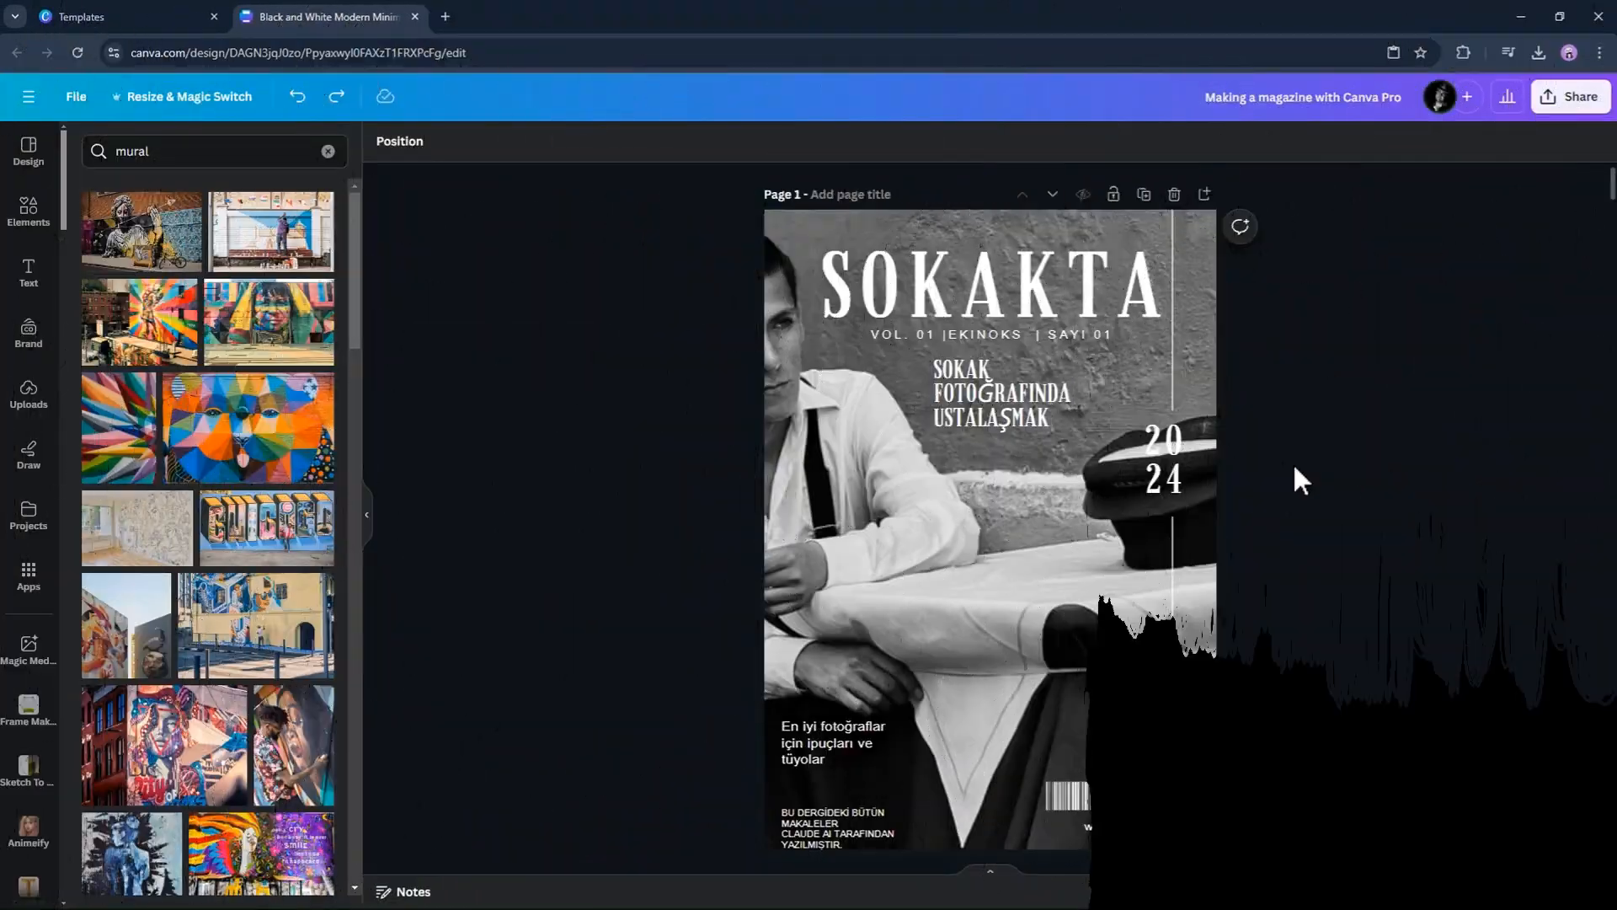
Look through the finished magazine from the front cover to the back cover, checking each article page's texts and photos
scroll(1297, 473, "down", 10)
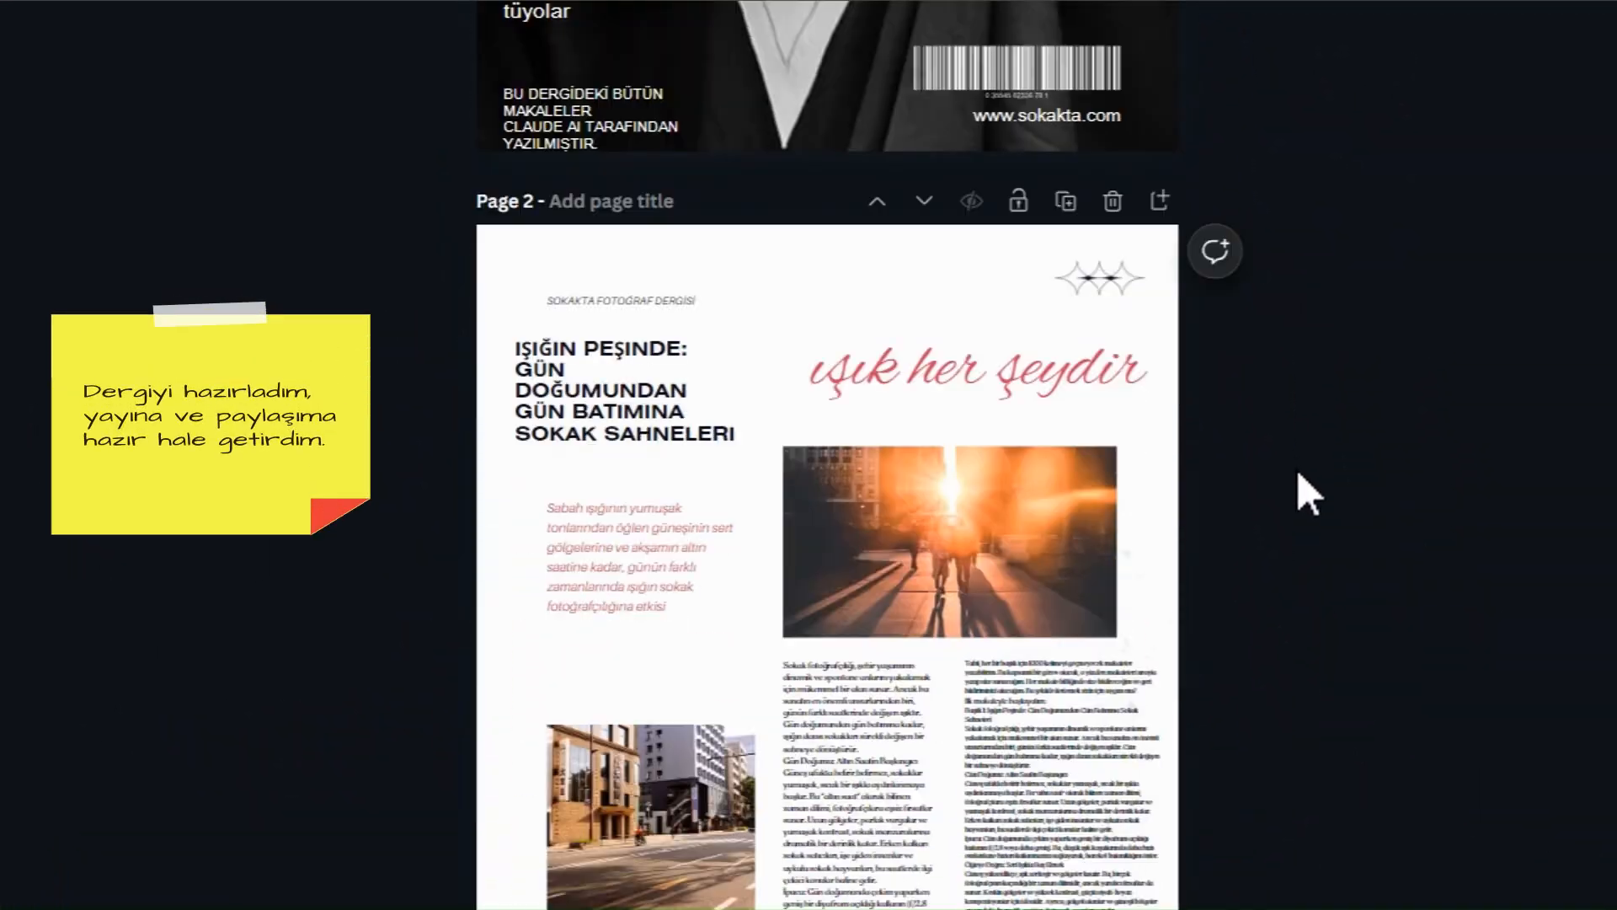
scroll(1305, 496, "down", 20)
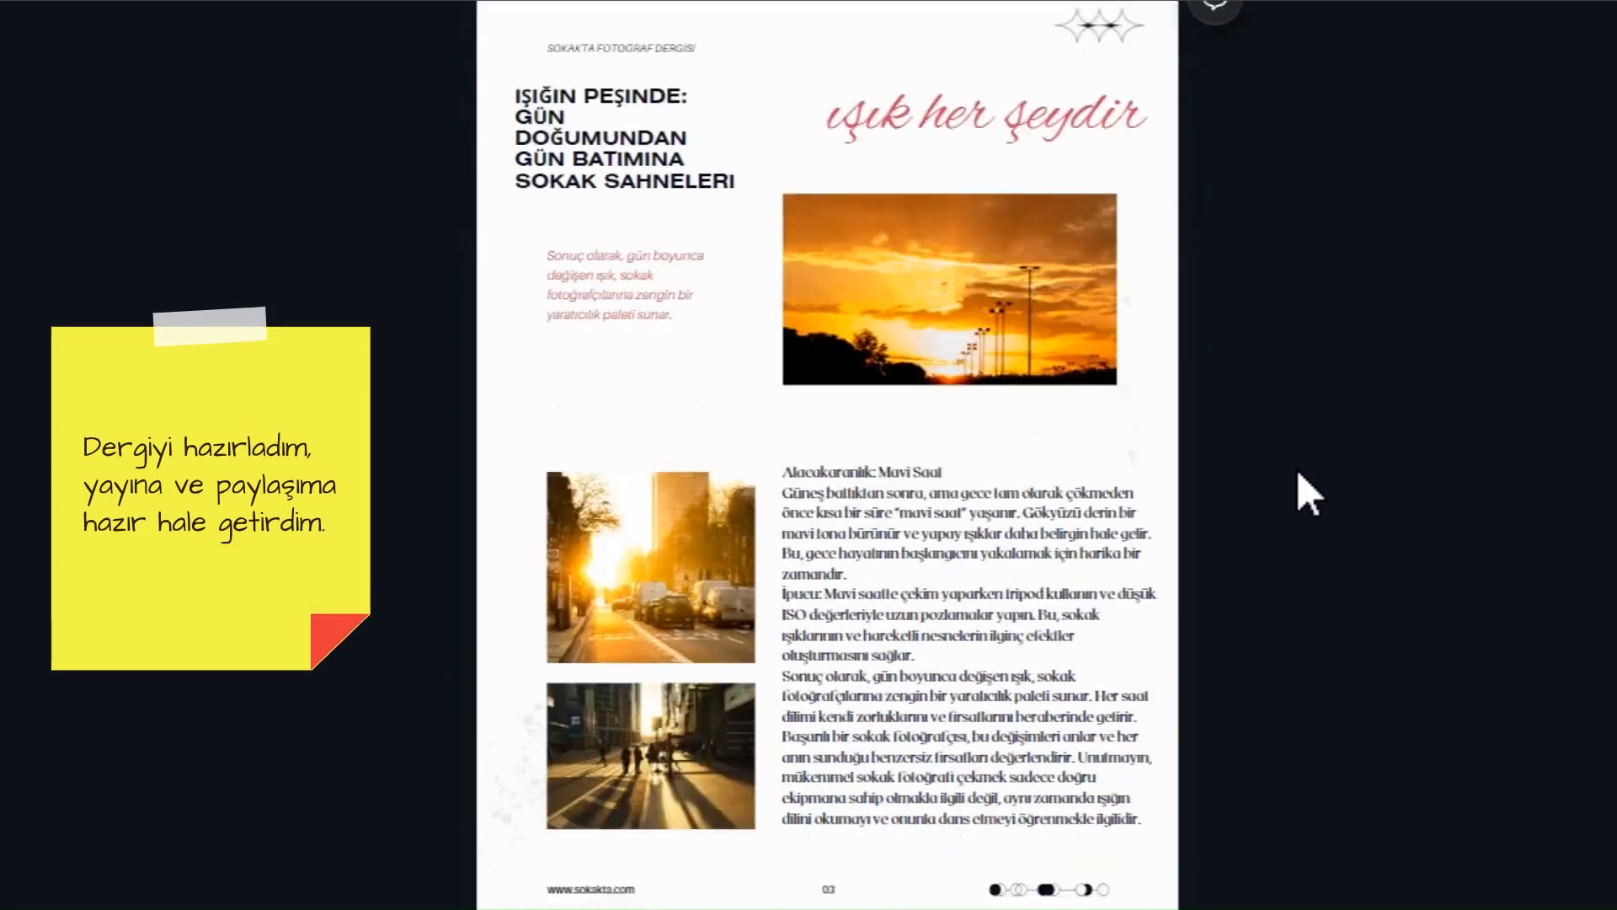
scroll(1306, 495, "down", 20)
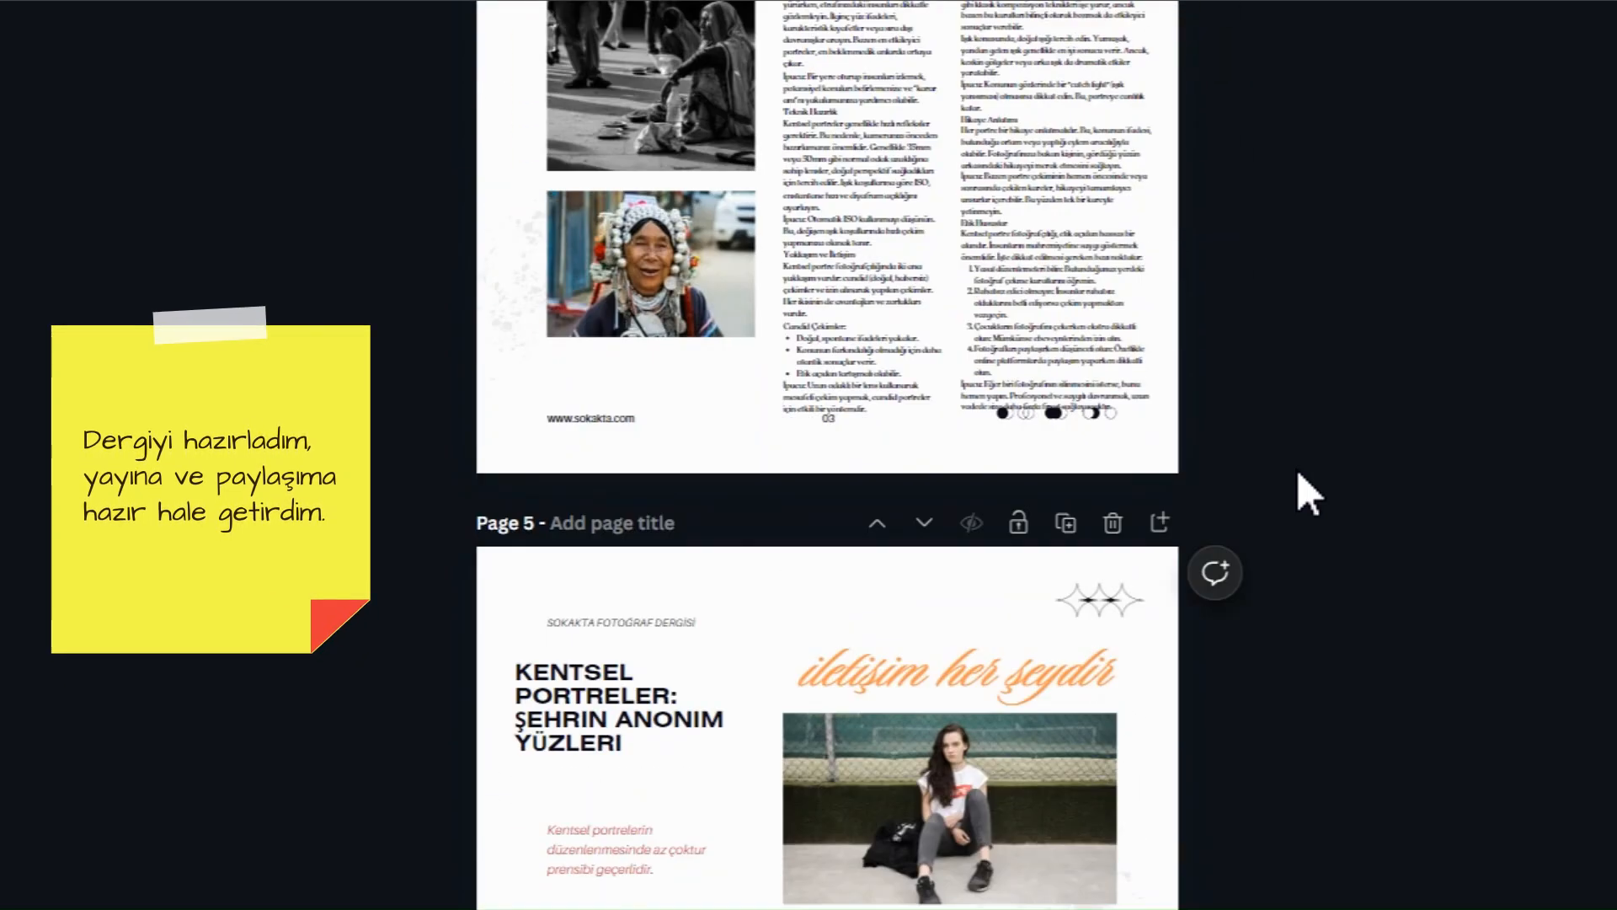
scroll(1299, 473, "down", 20)
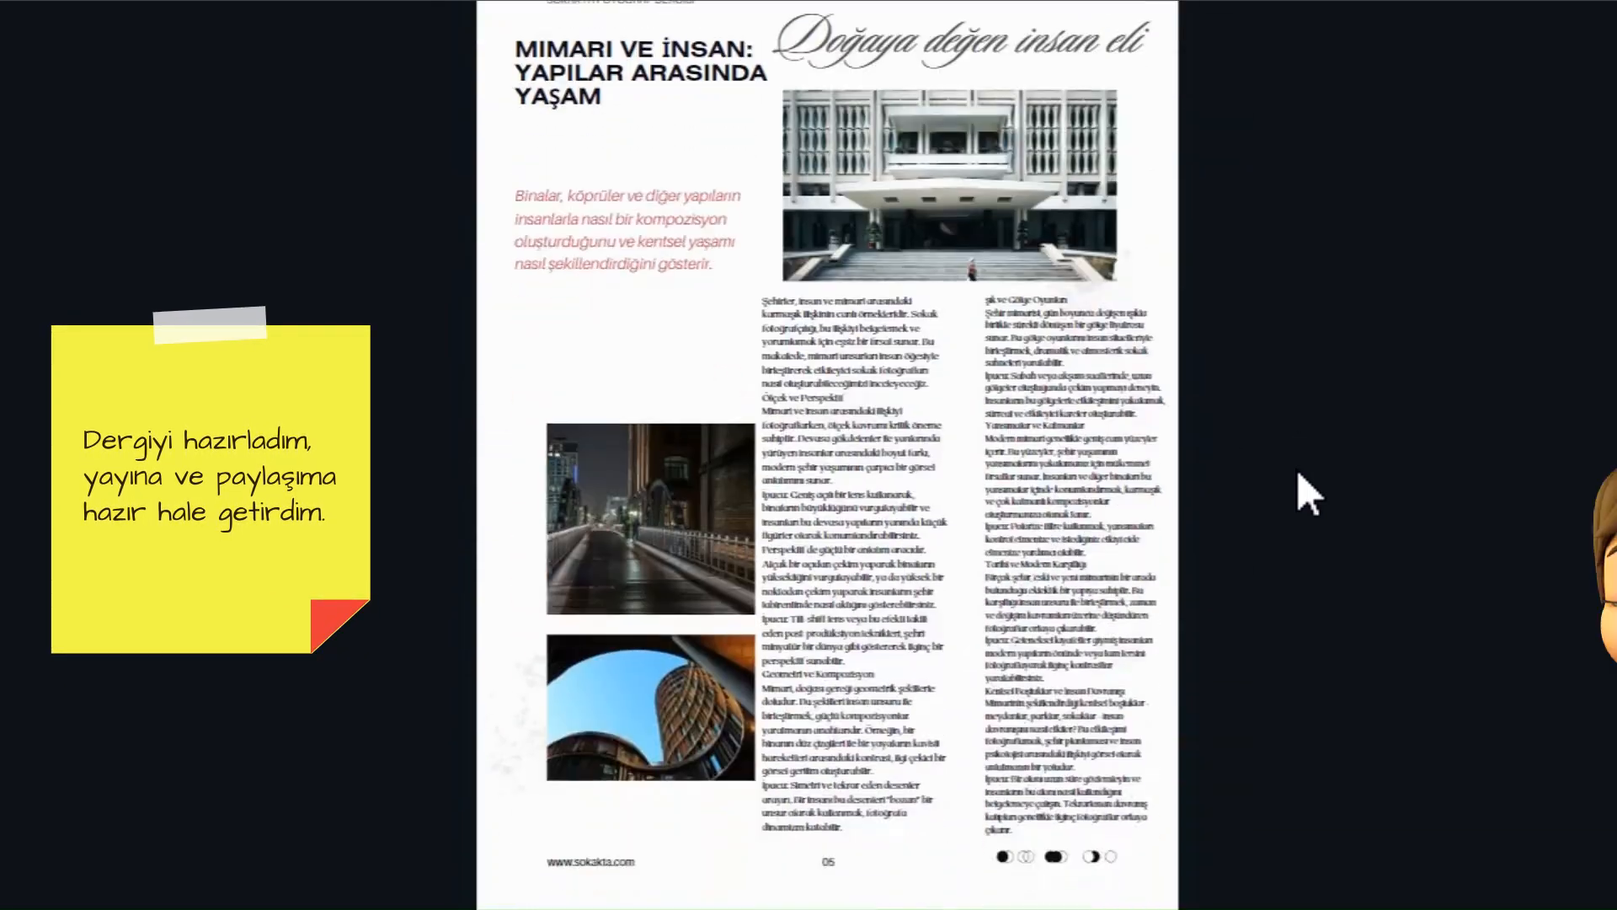
scroll(1299, 476, "down", 20)
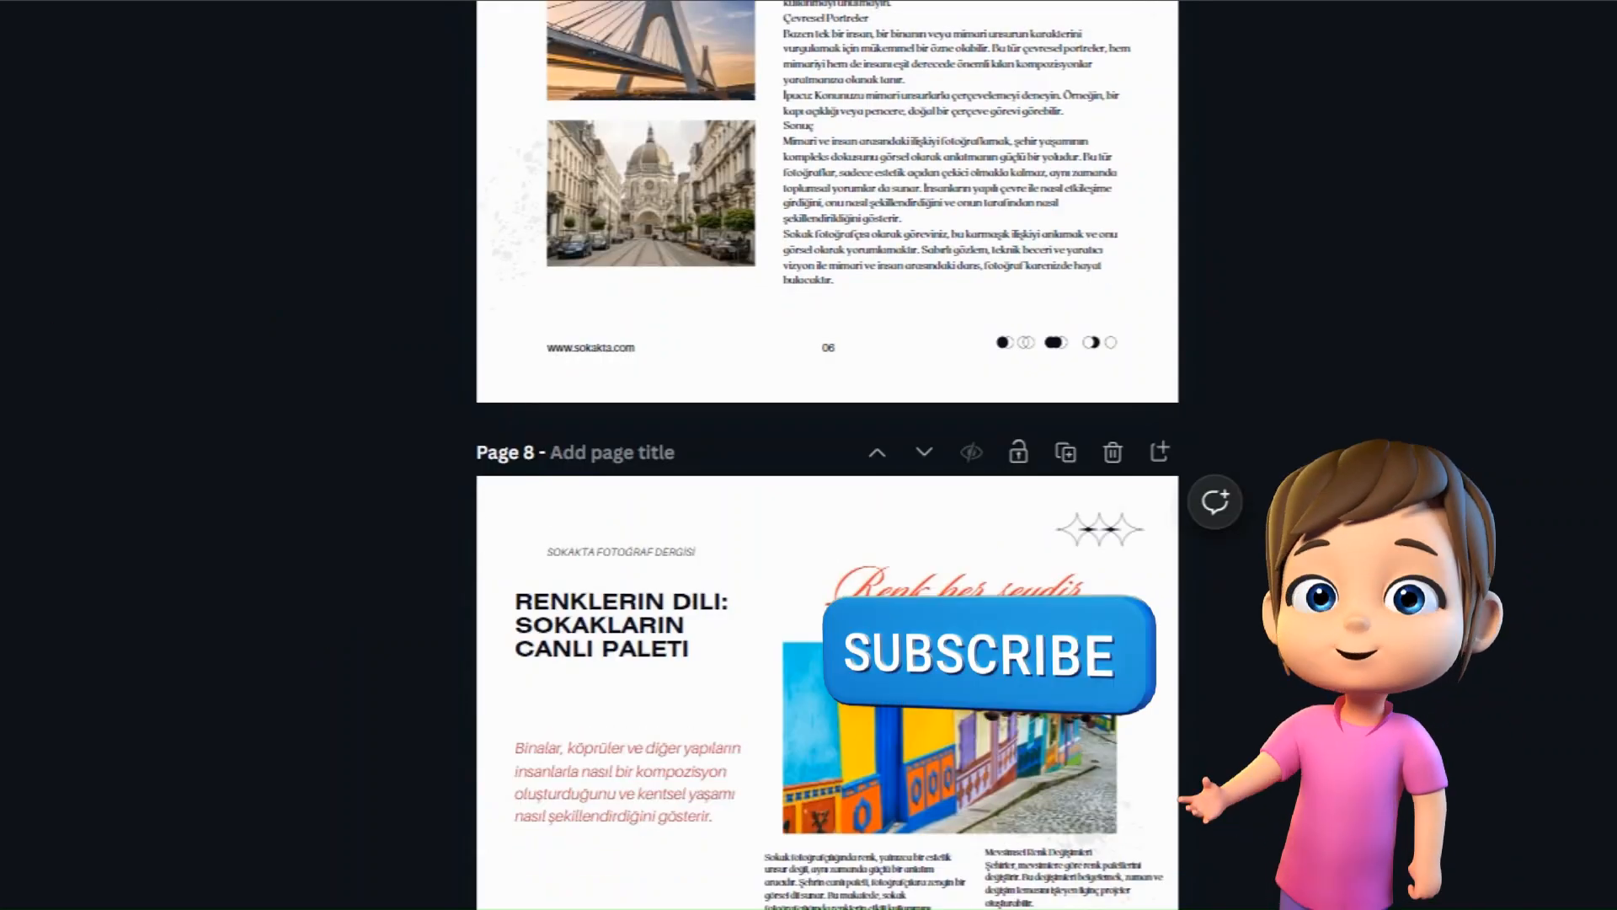
scroll(1299, 475, "down", 20)
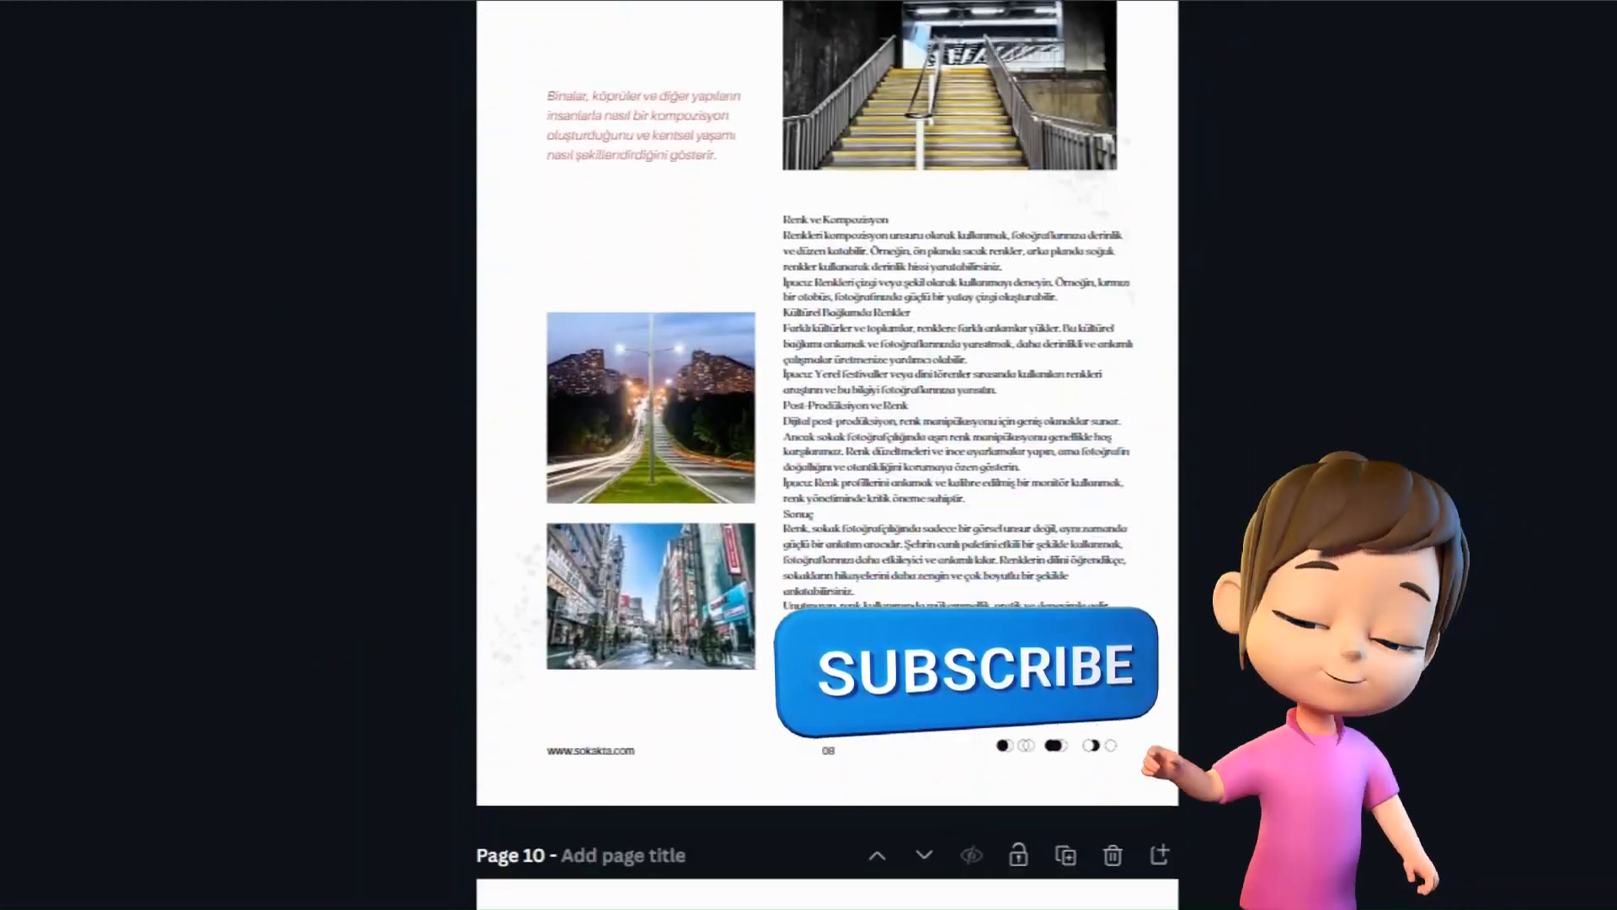
scroll(1306, 480, "down", 20)
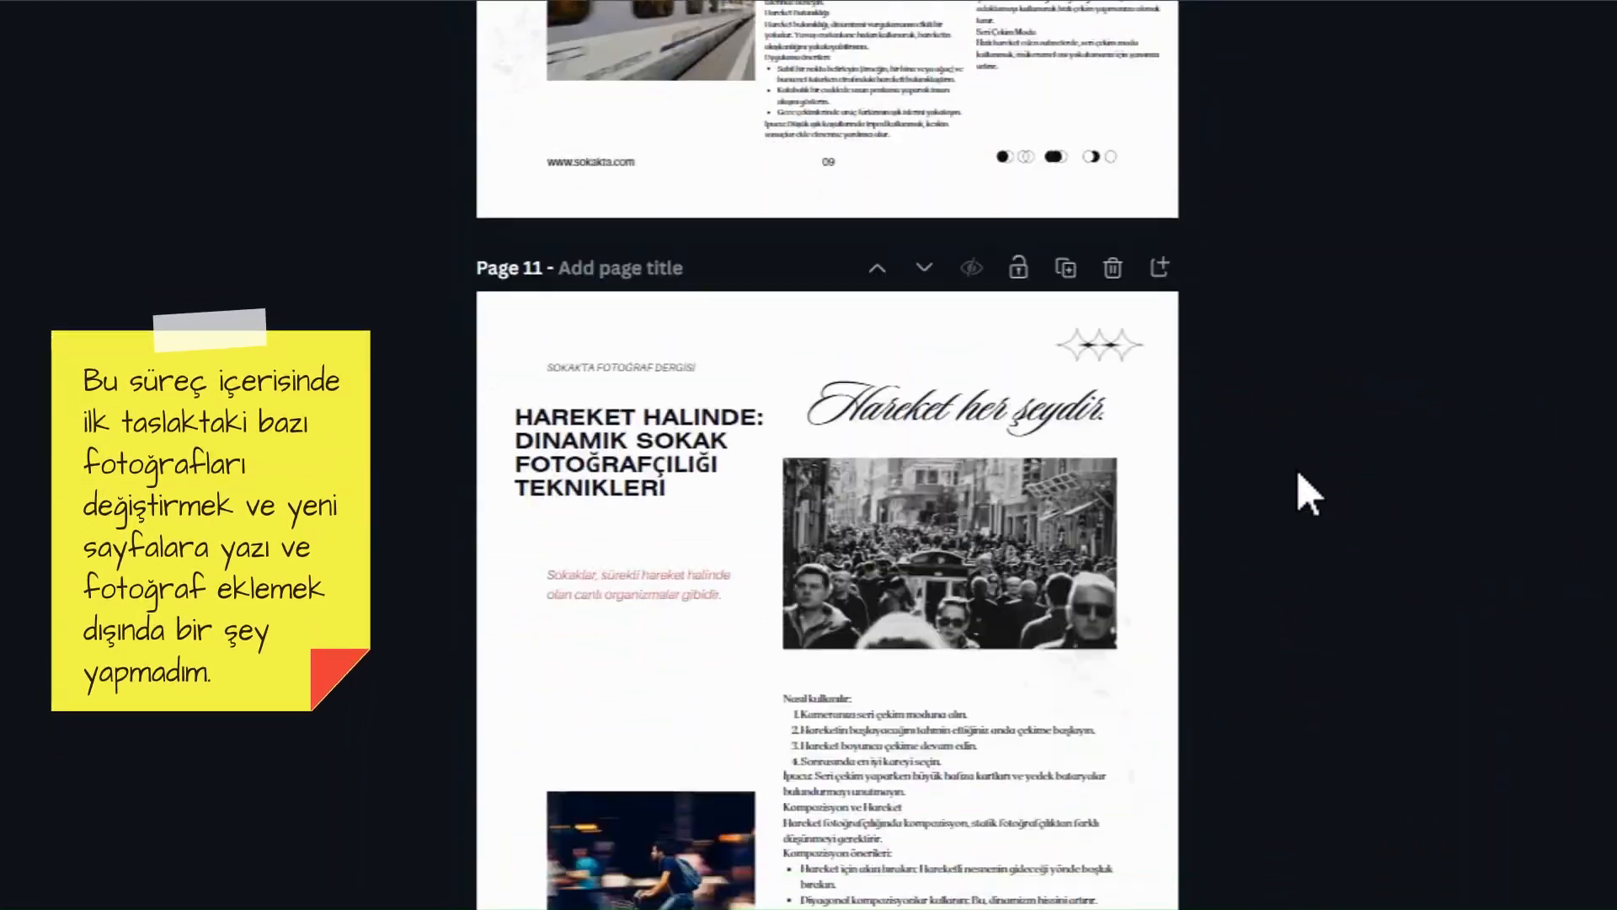
scroll(1308, 496, "down", 15)
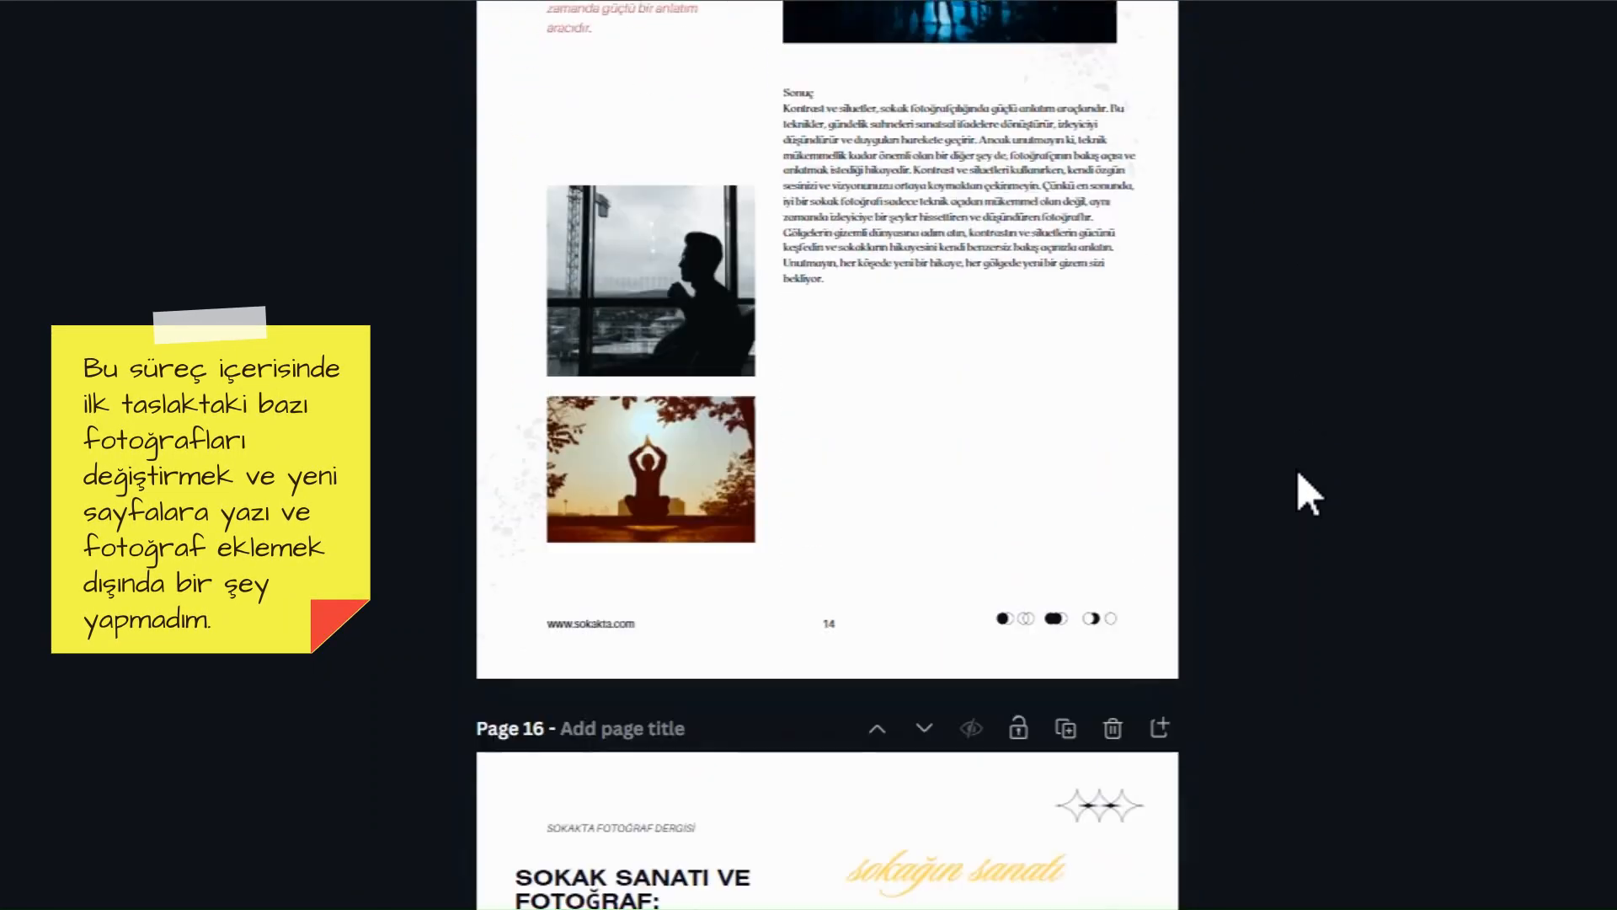
scroll(1310, 494, "down", 5)
scroll(1310, 497, "down", 12)
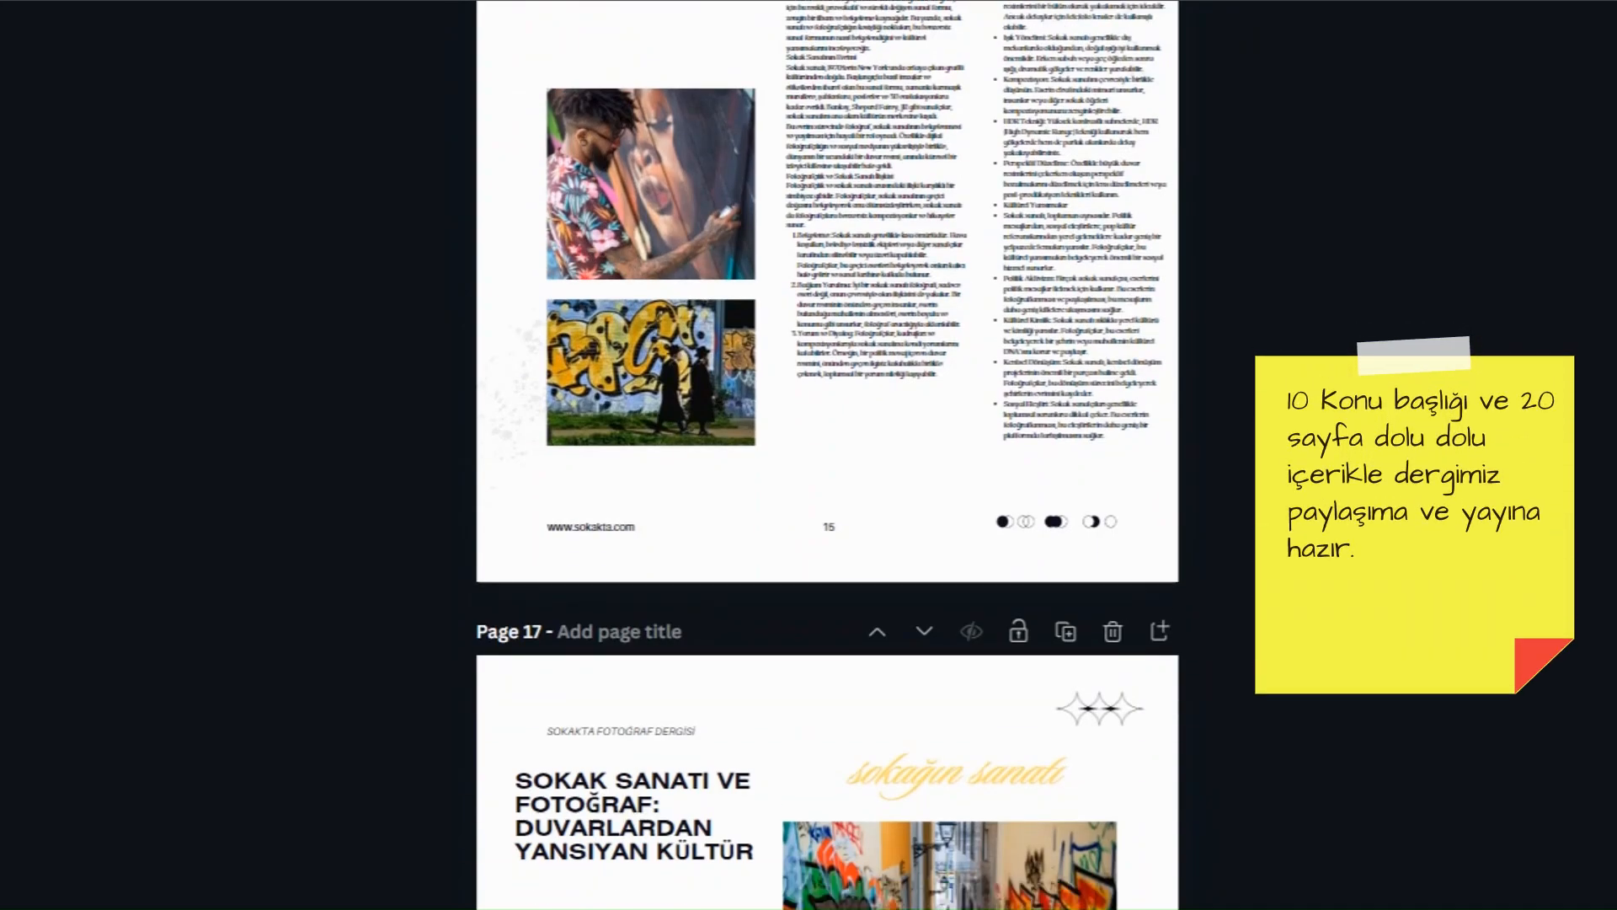
scroll(827, 455, "down", 7)
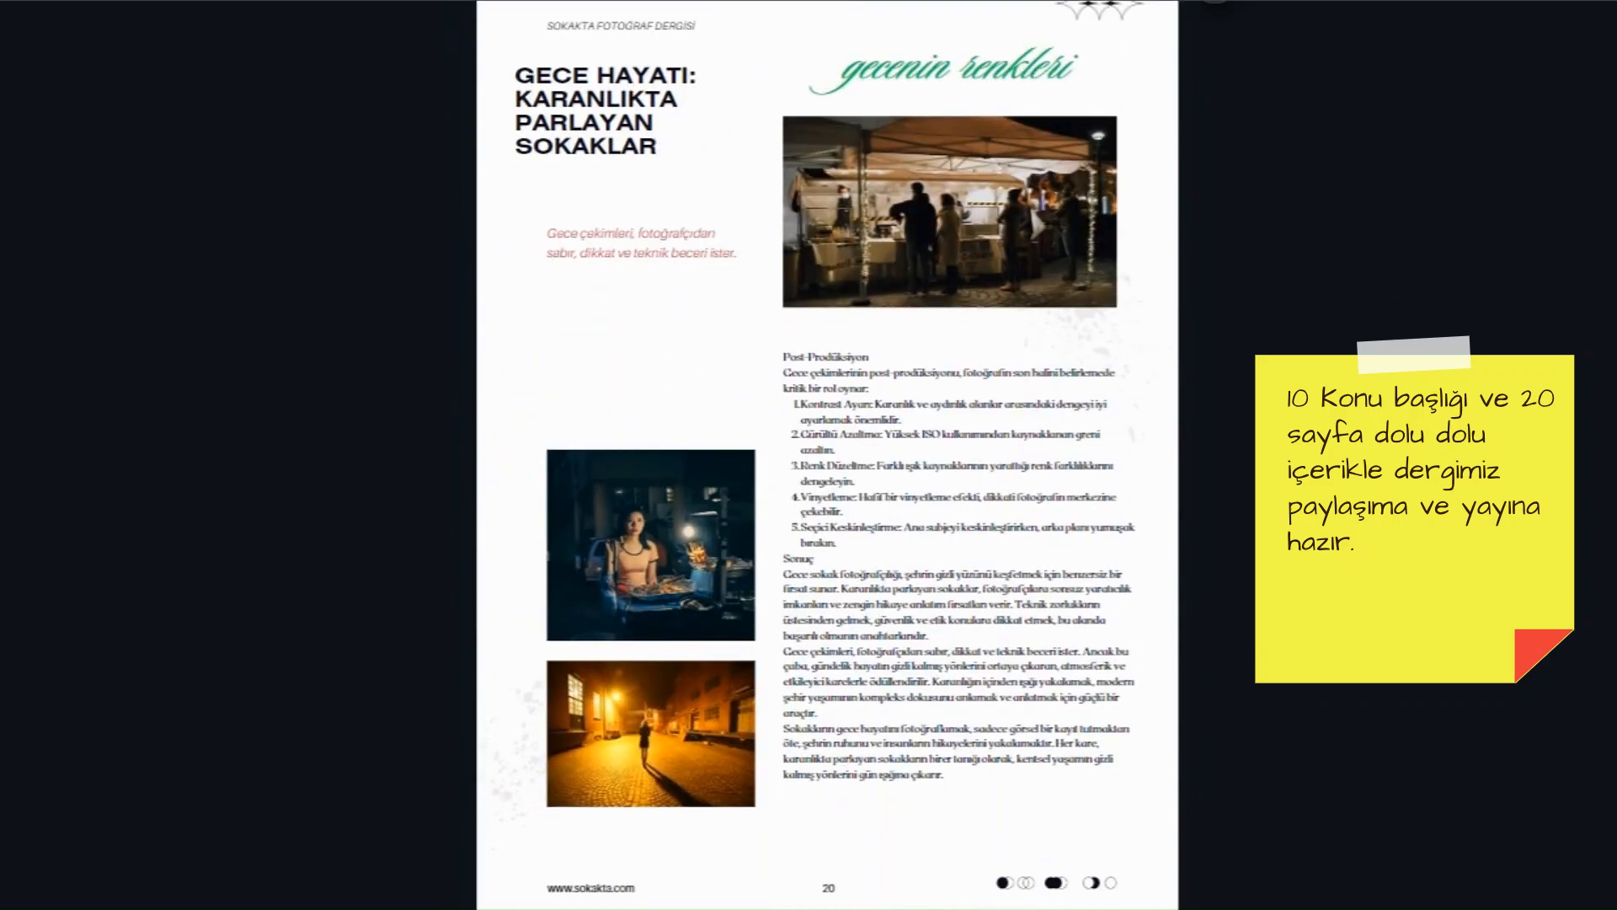
scroll(1306, 491, "down", 1)
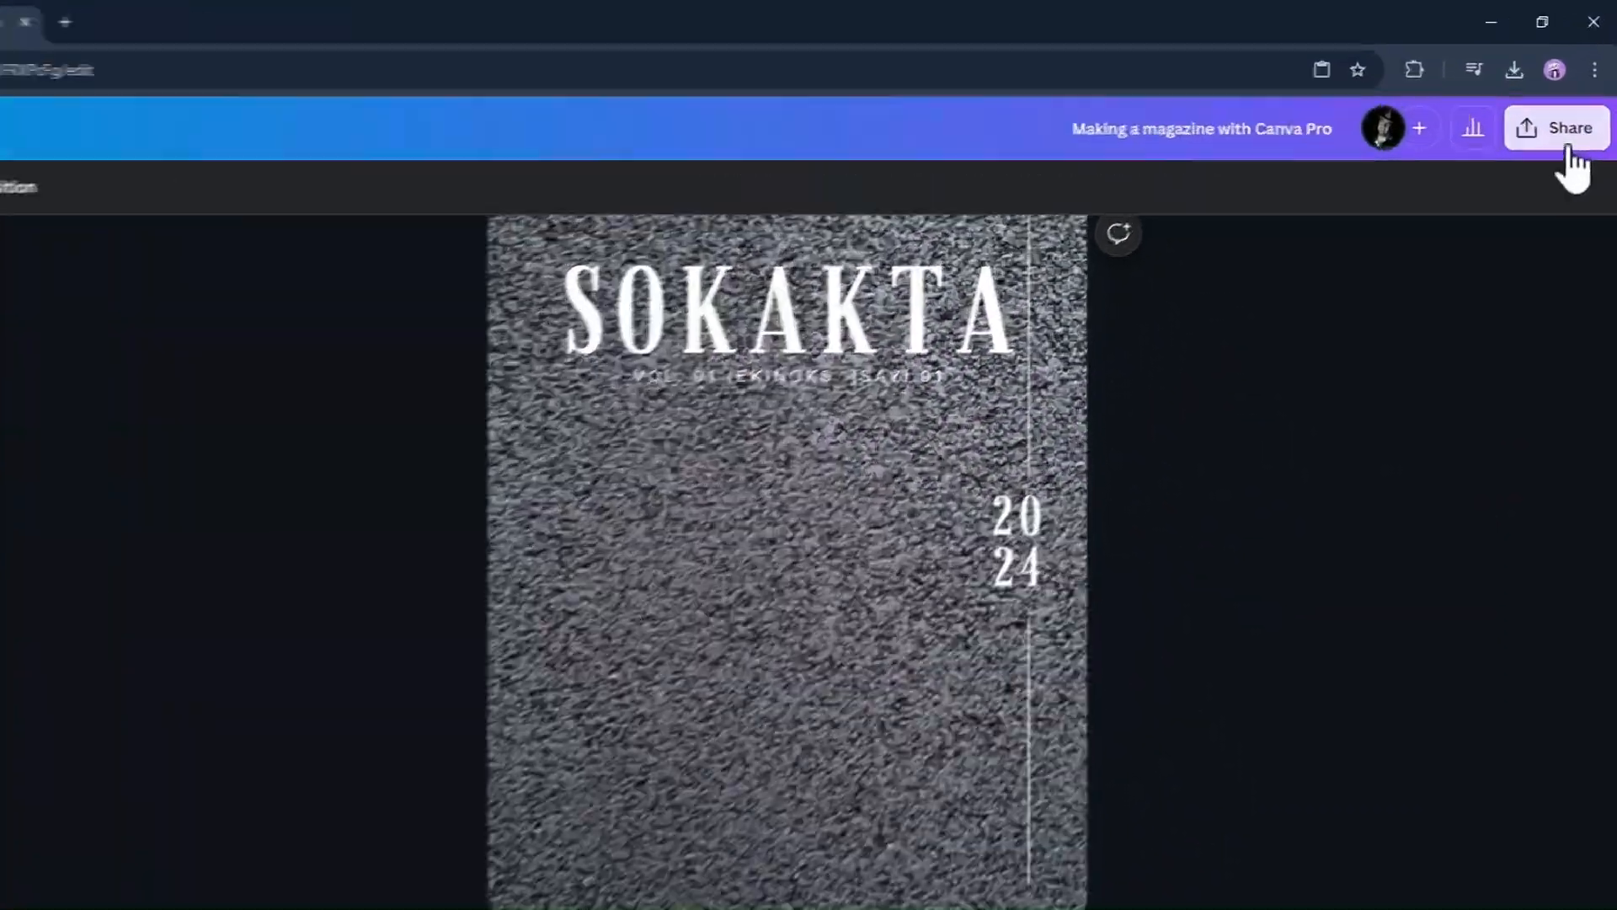
Download all pages of the magazine as a PDF Standard file
left_click(1568, 149)
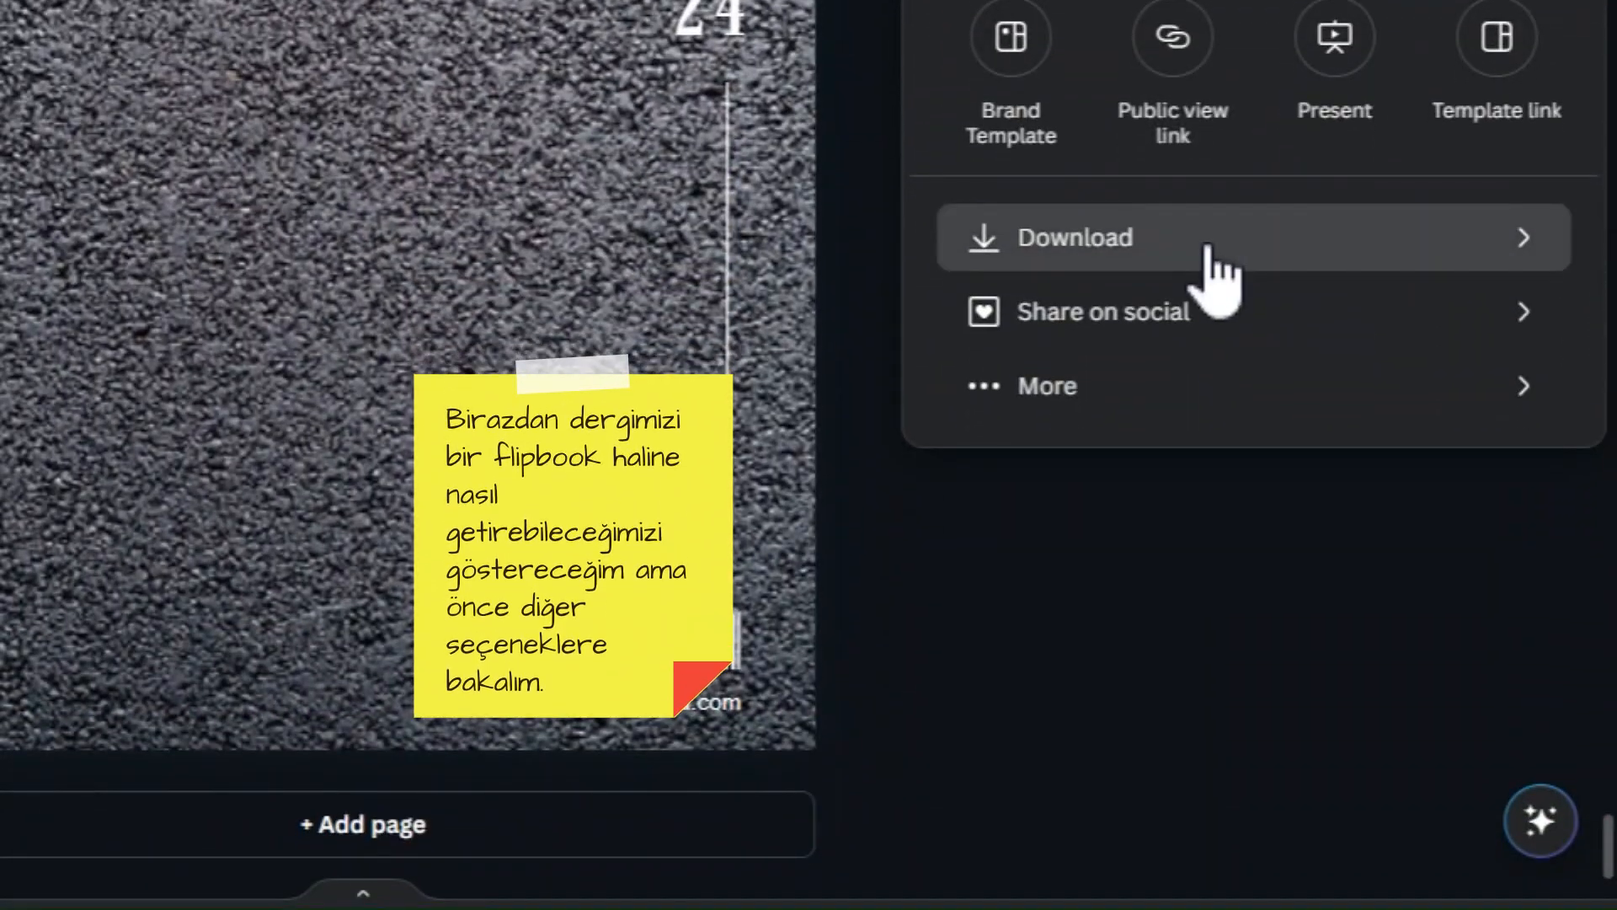
left_click(1204, 253)
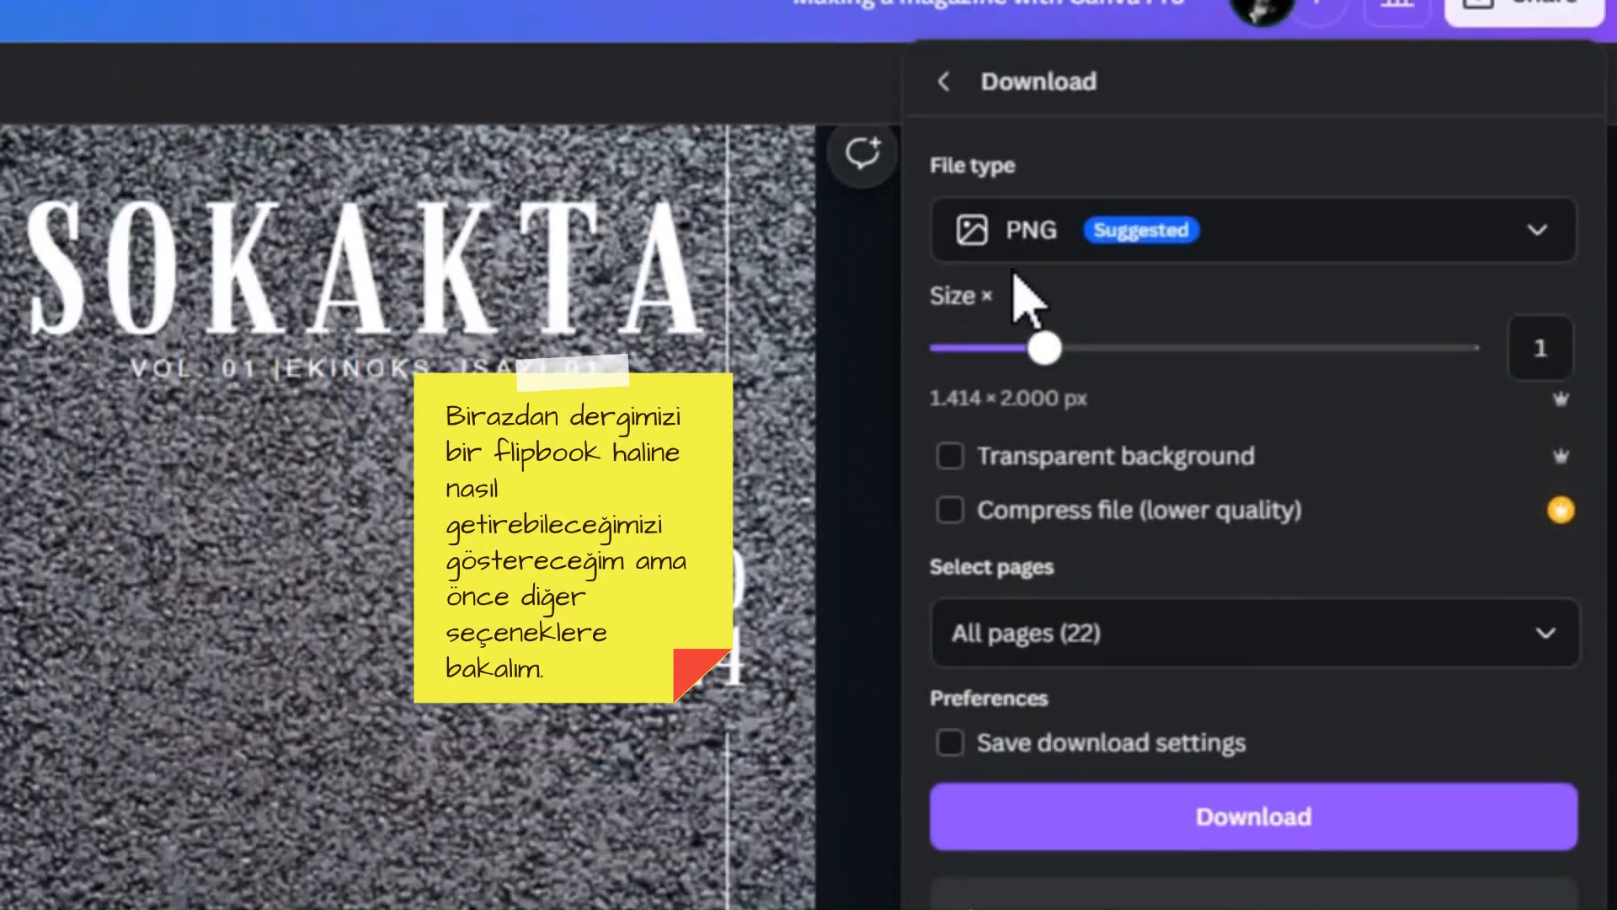
left_click(1537, 230)
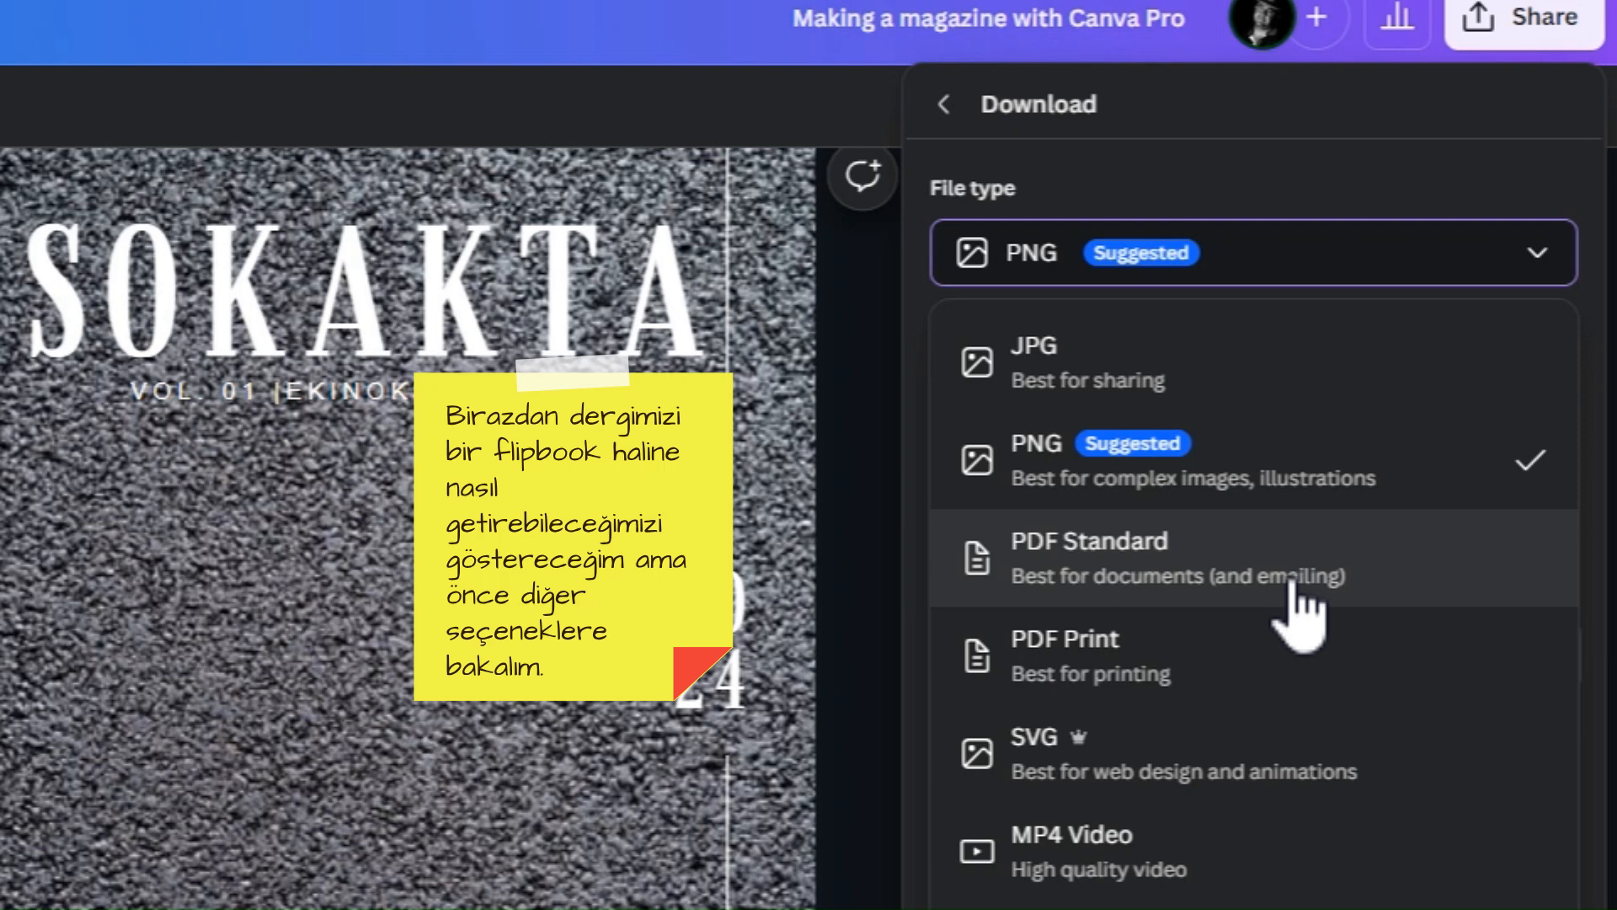
left_click(1294, 584)
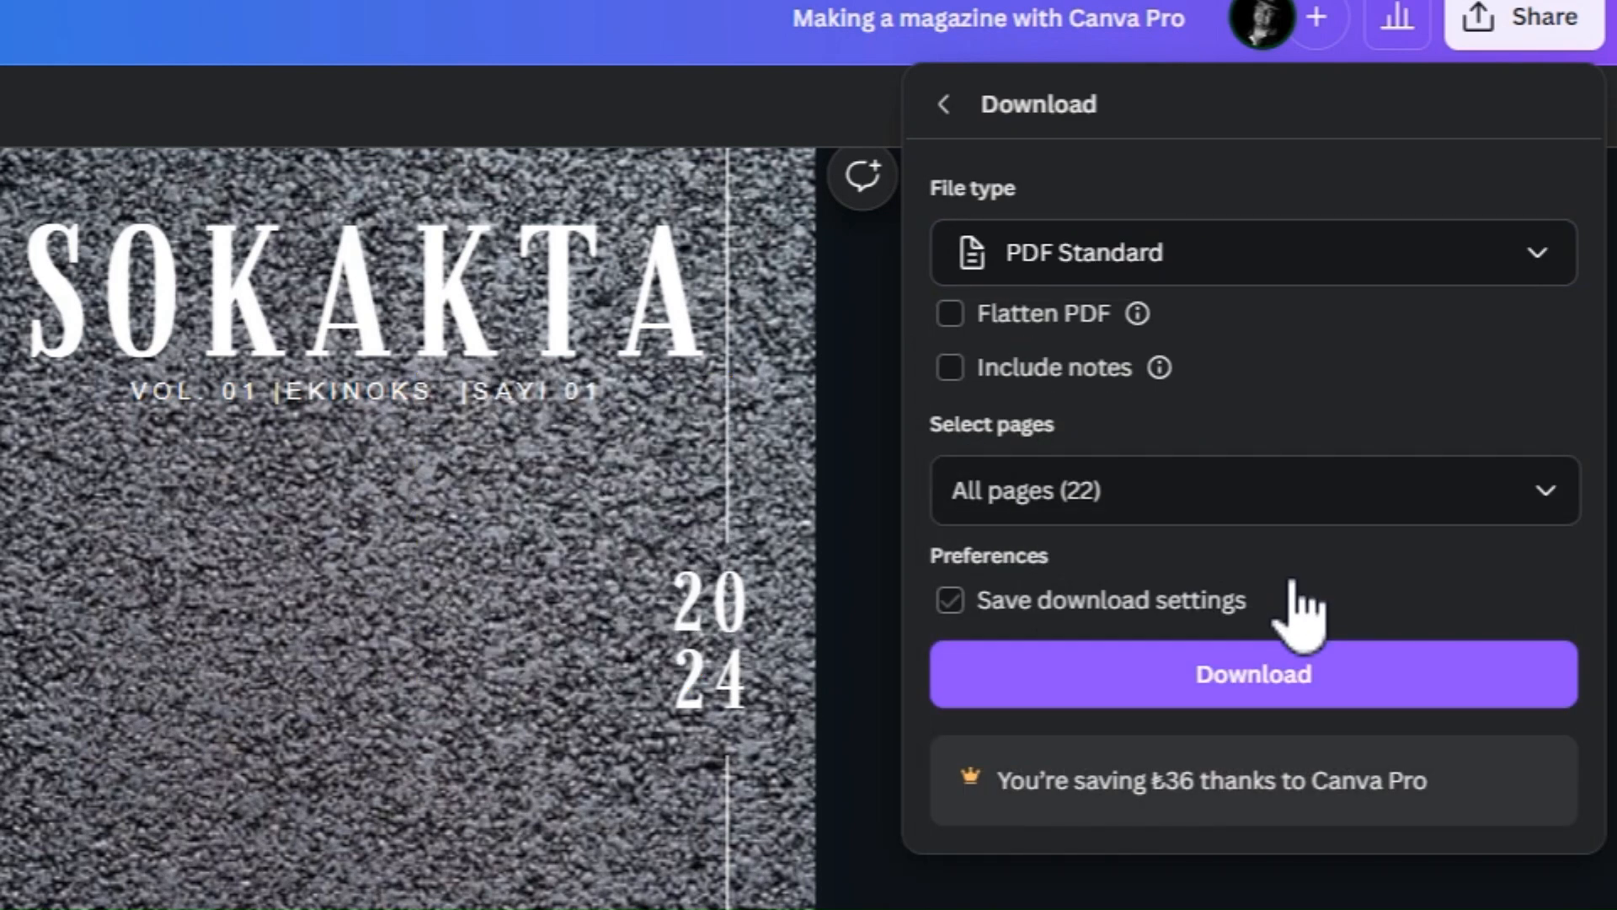
left_click(1265, 590)
left_click(1315, 676)
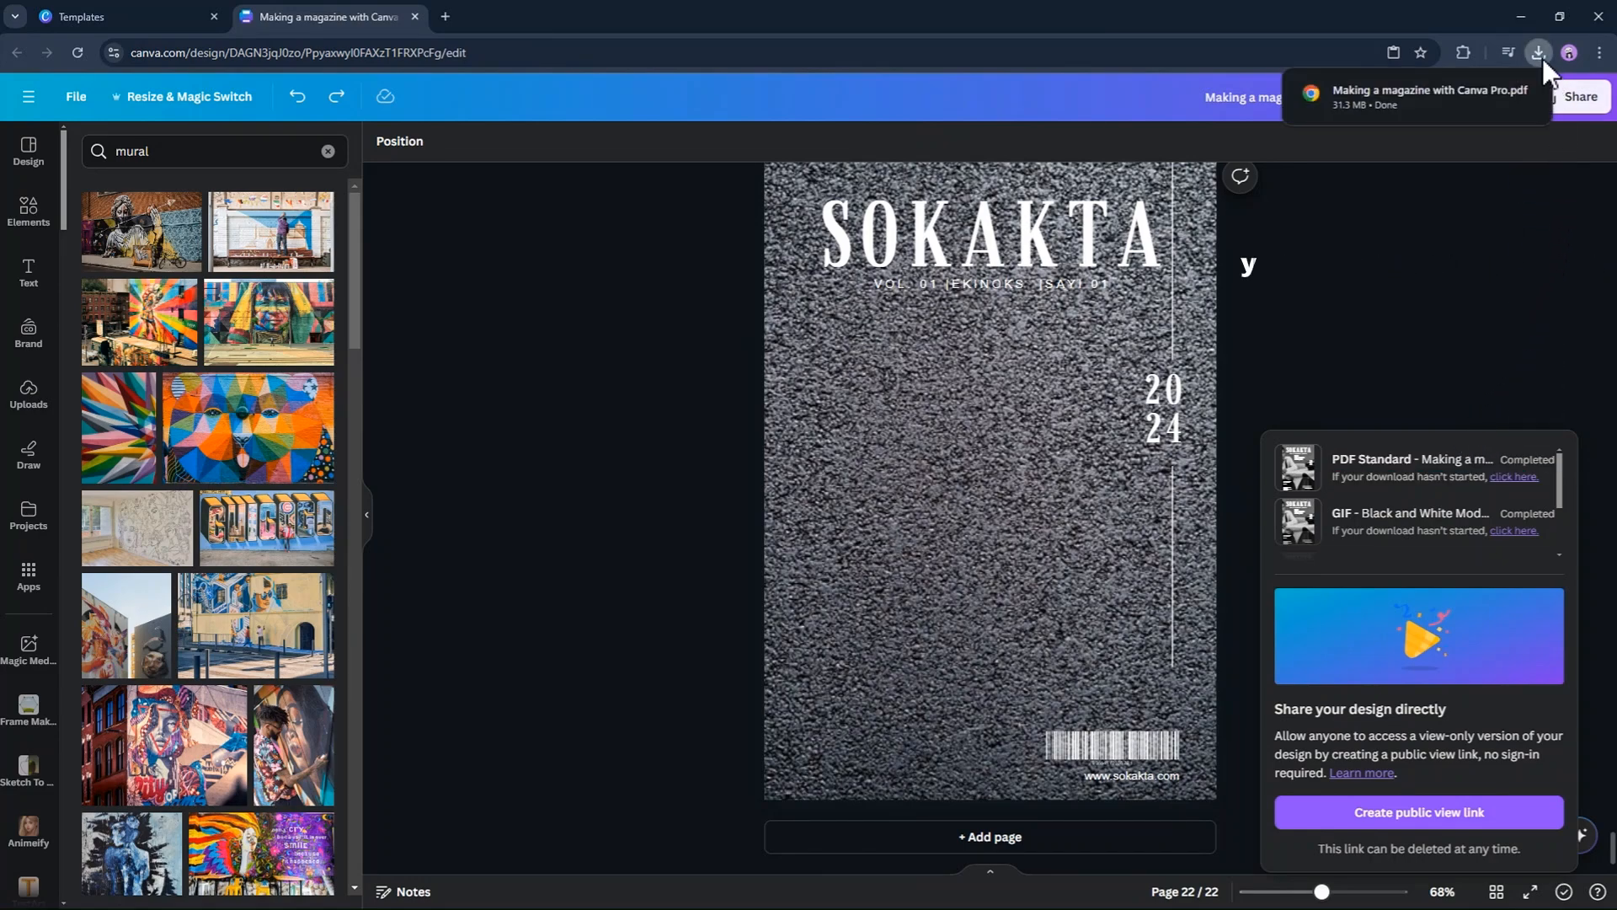
Open the downloaded magazine PDF, look through its cover and article pages, and close it
left_click(1480, 93)
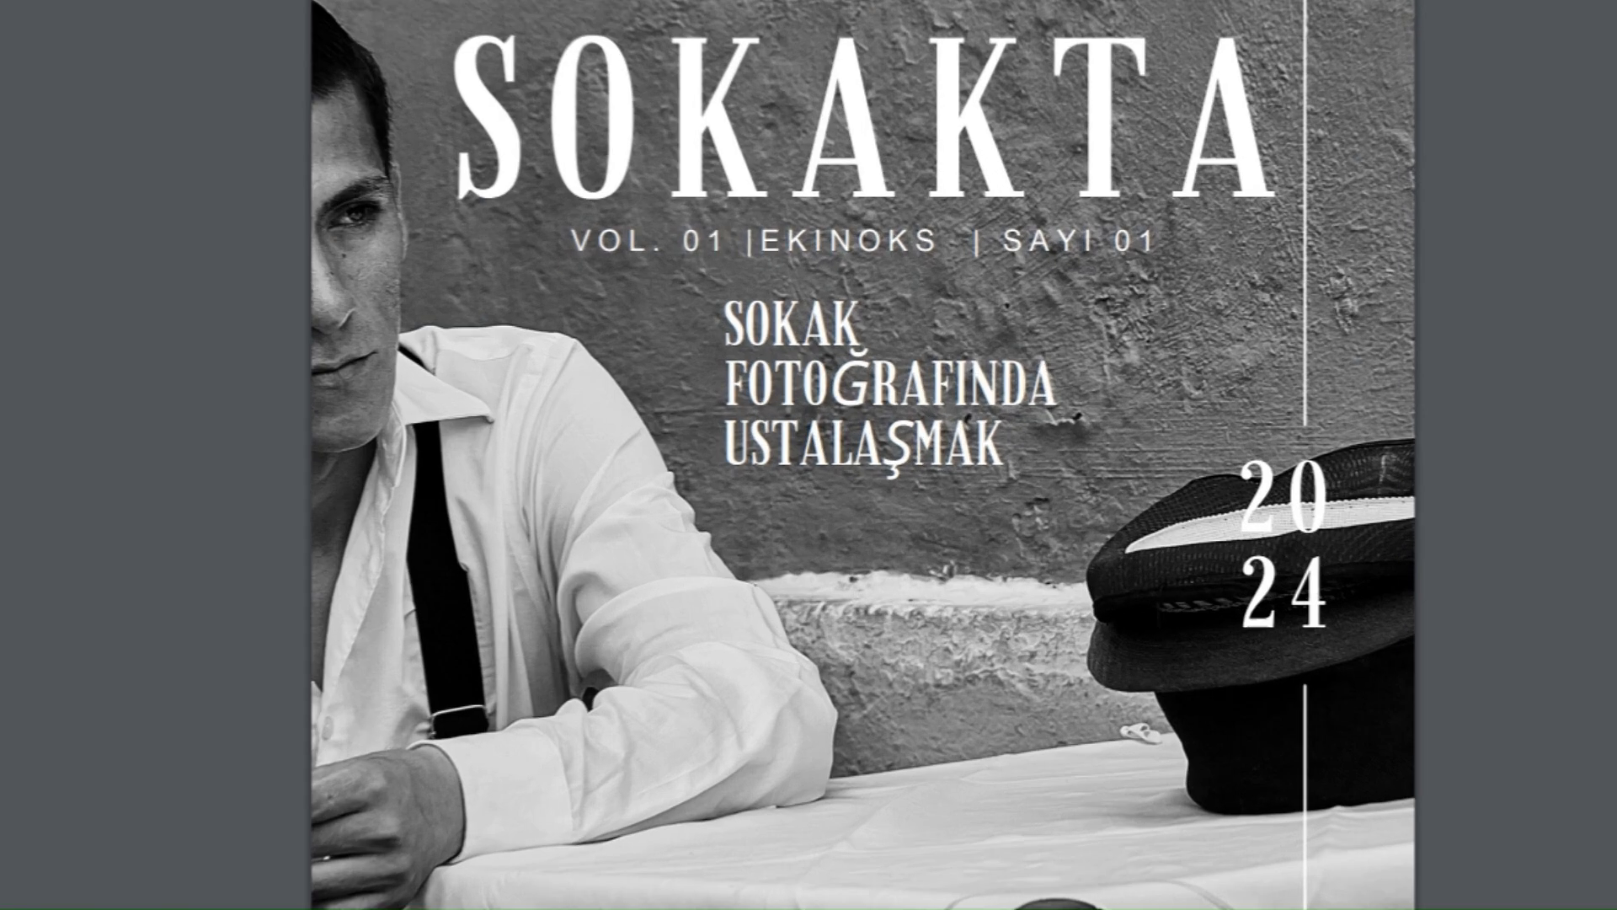
left_click(125, 381)
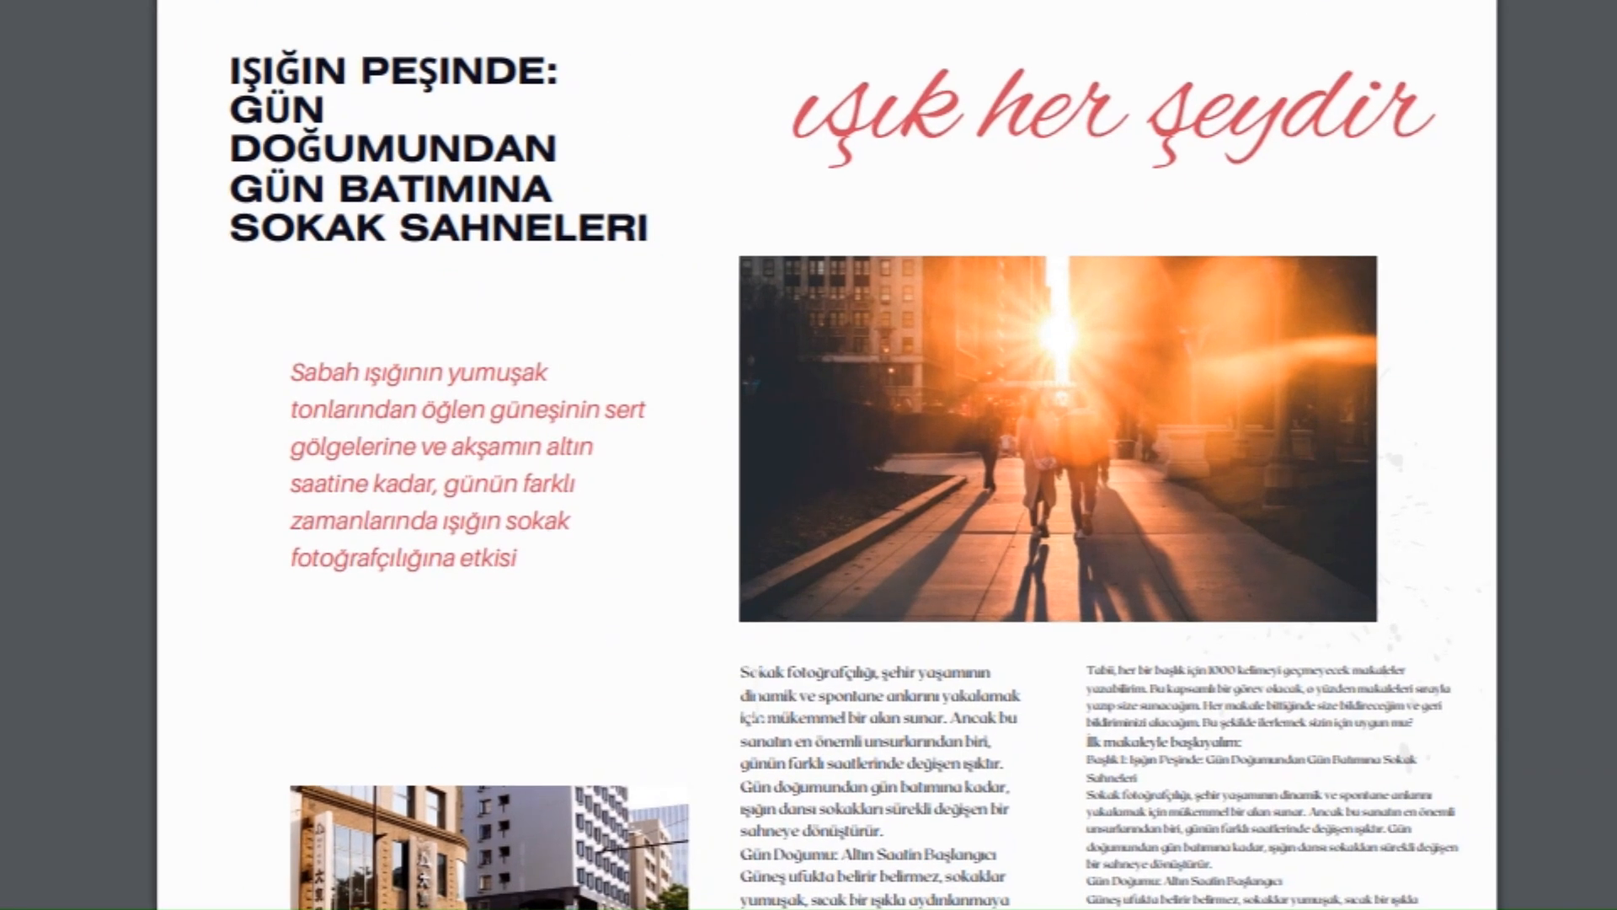
scroll(927, 513, "down", 4)
scroll(772, 801, "down", 15)
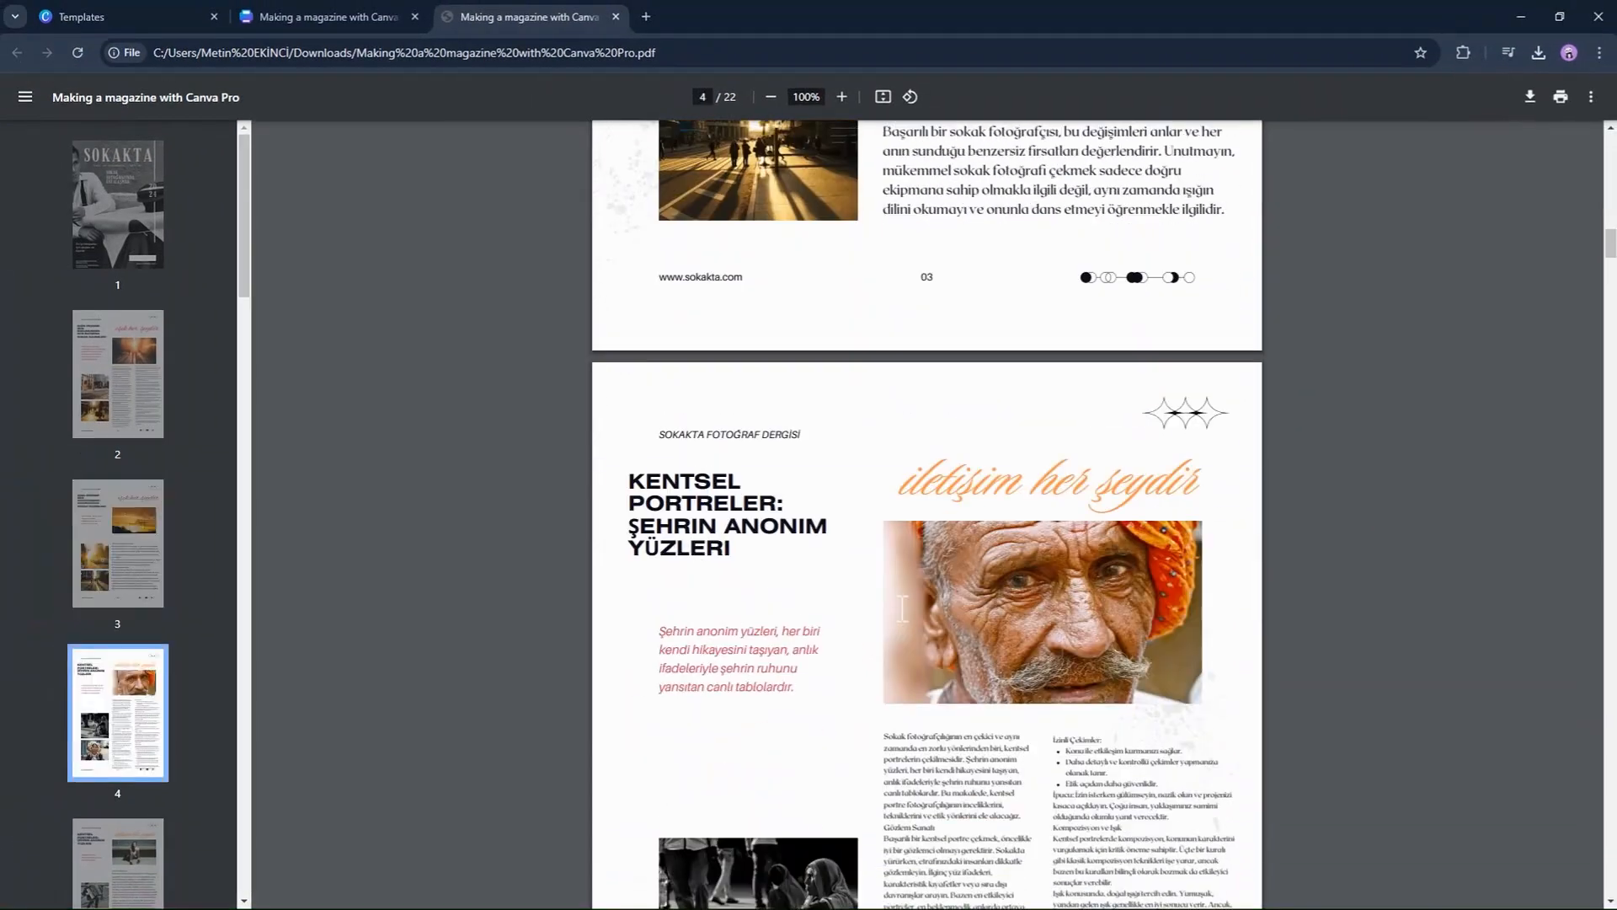
scroll(902, 608, "down", 17)
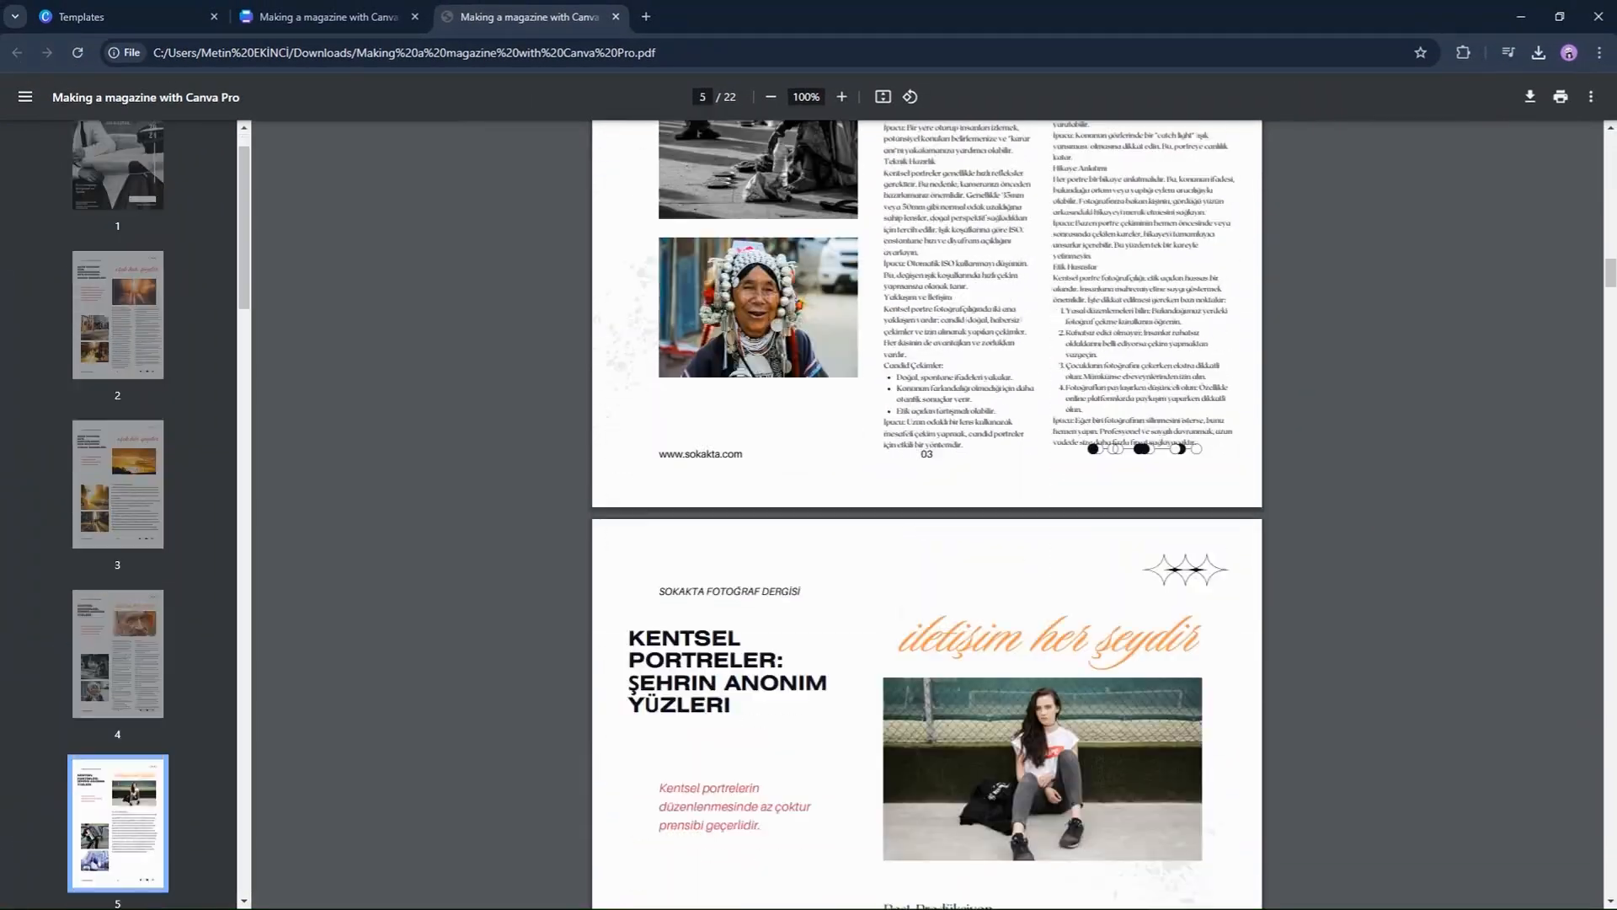
scroll(731, 364, "down", 7)
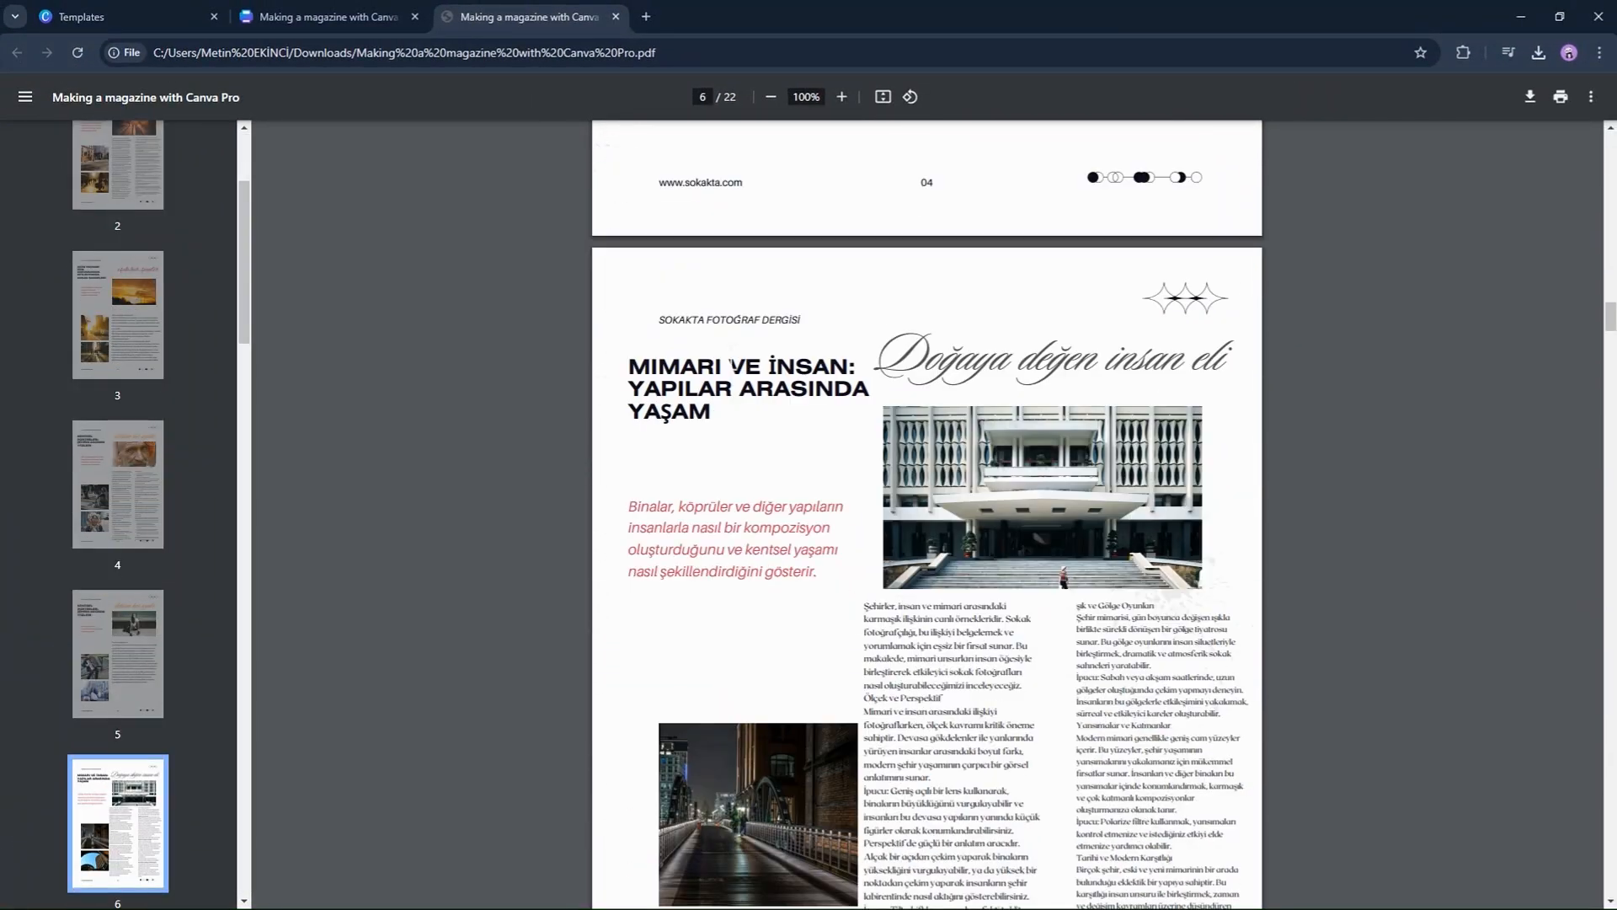
left_click(616, 16)
Check which social platforms the design can be shared on, and copy the collaboration link
left_click(1596, 96)
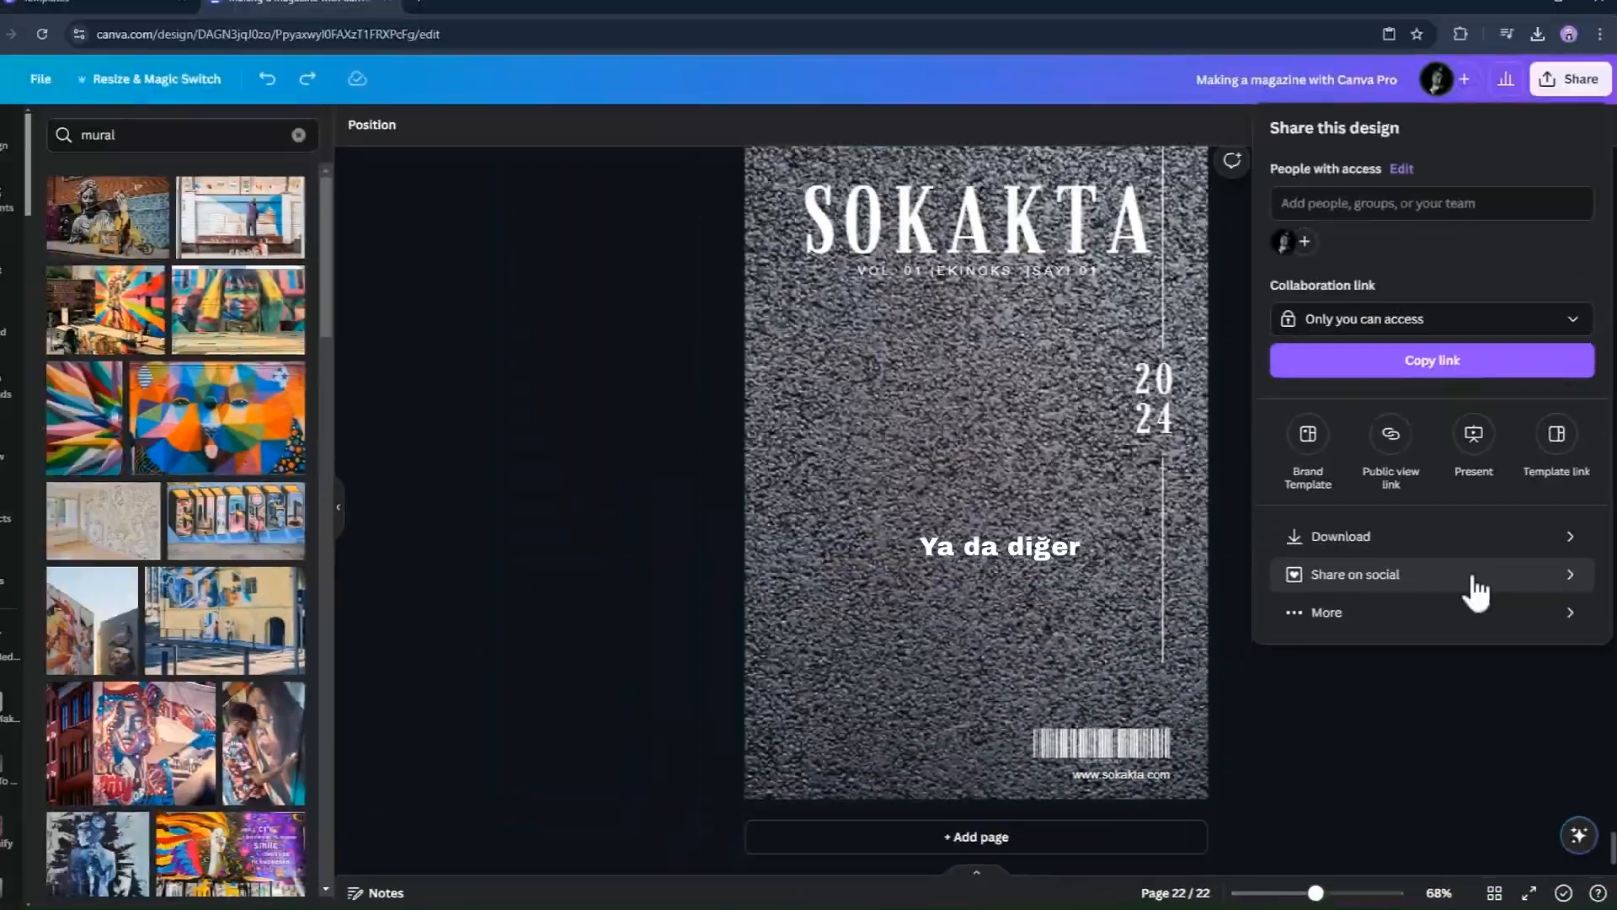
left_click(1473, 589)
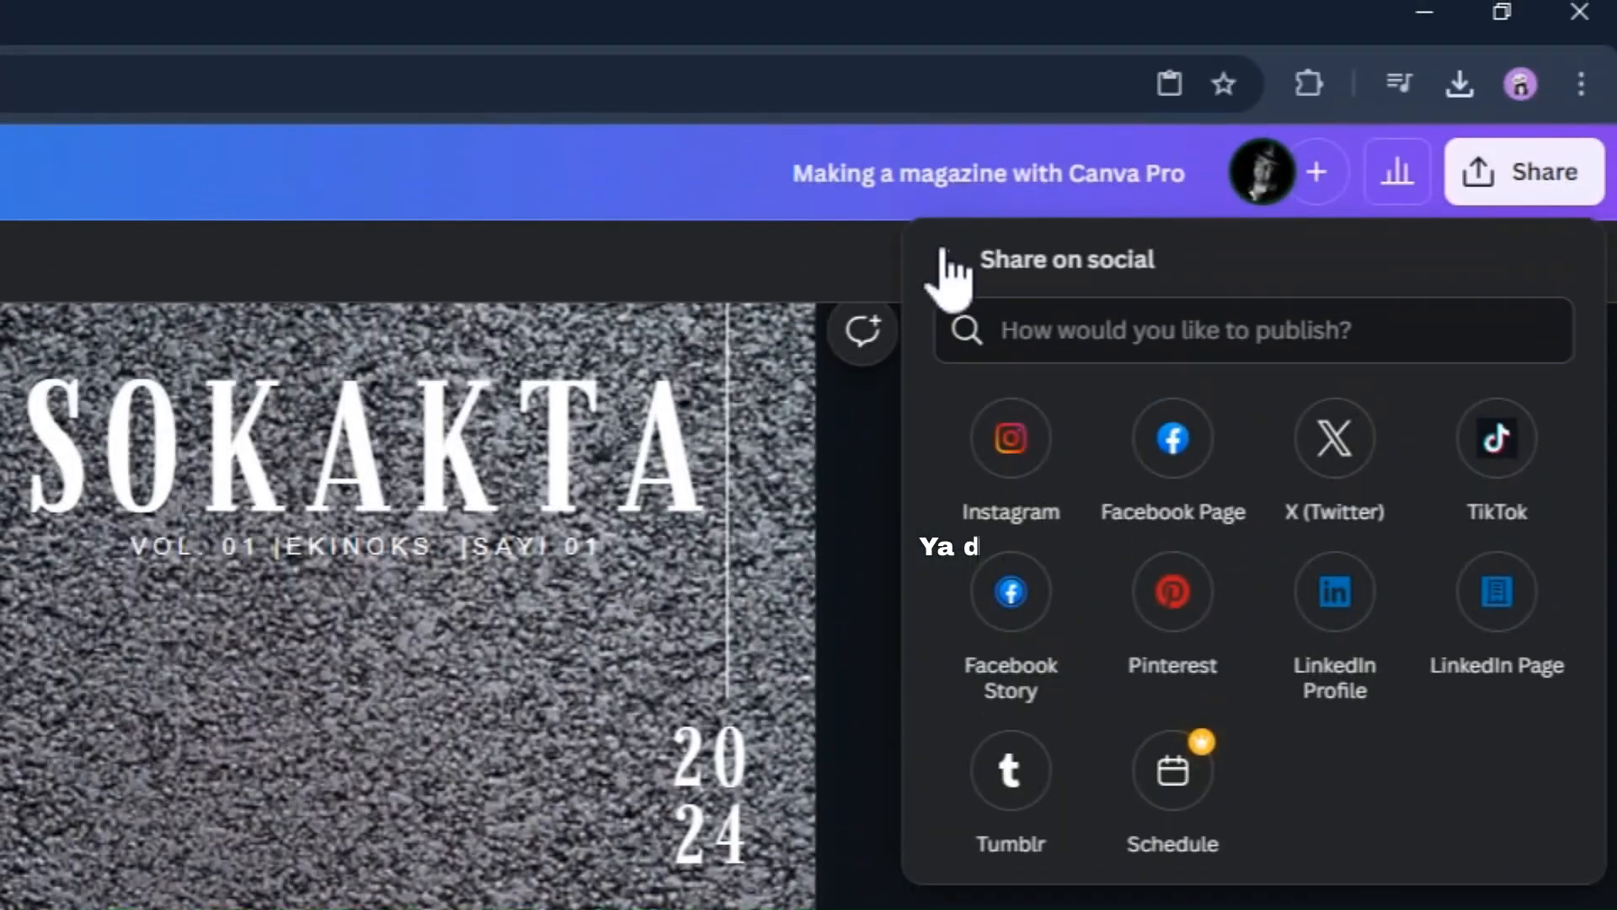
left_click(944, 52)
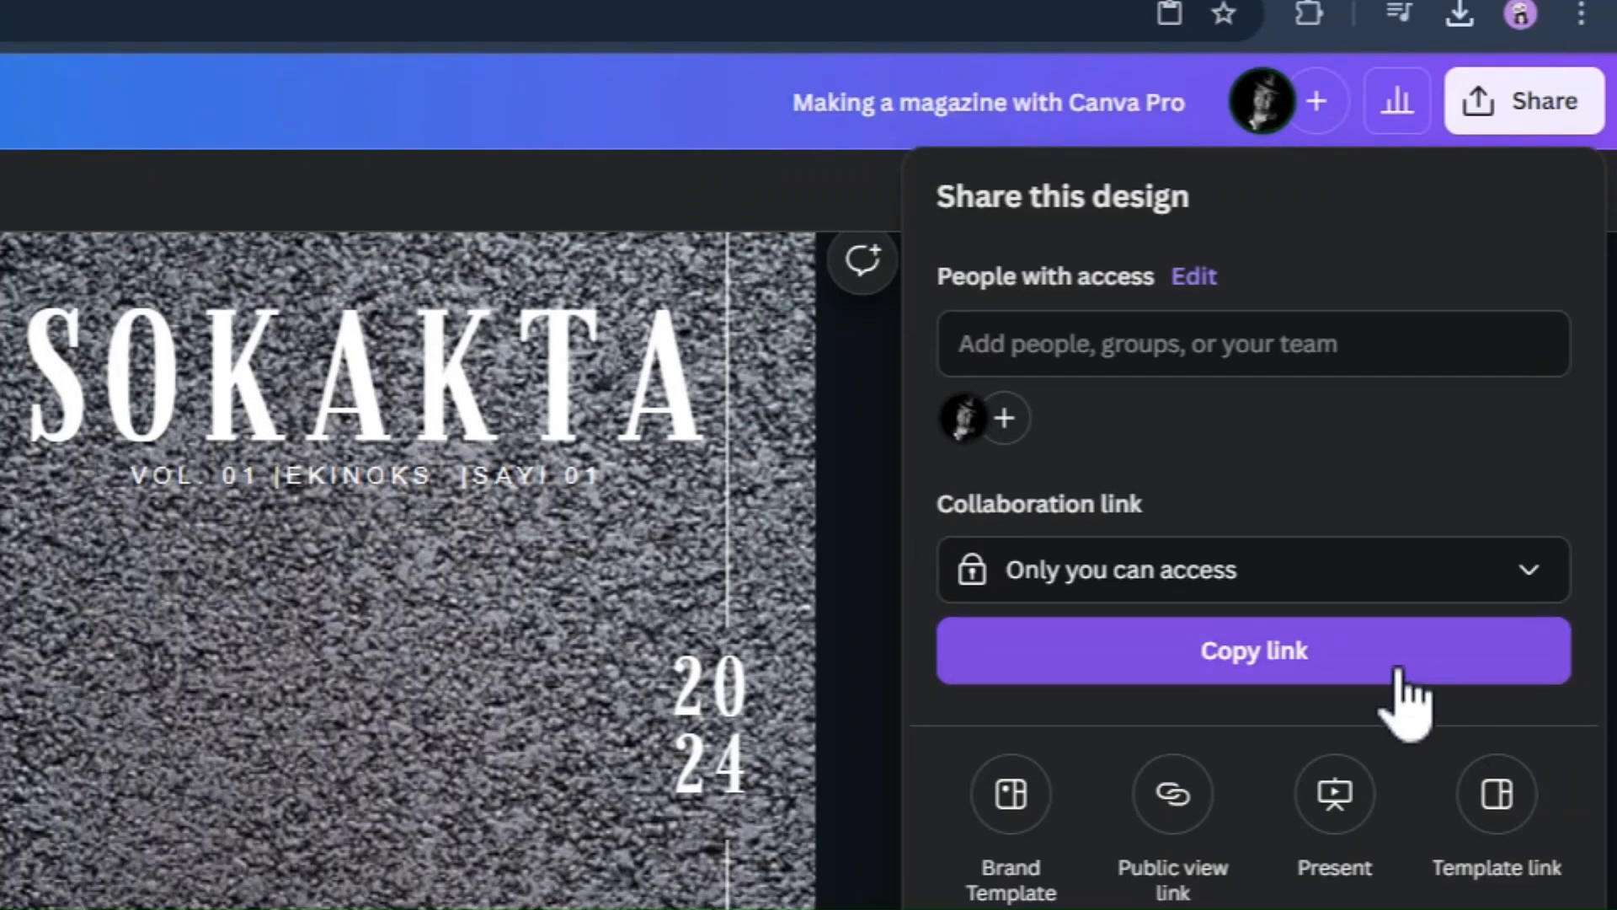
left_click(1400, 673)
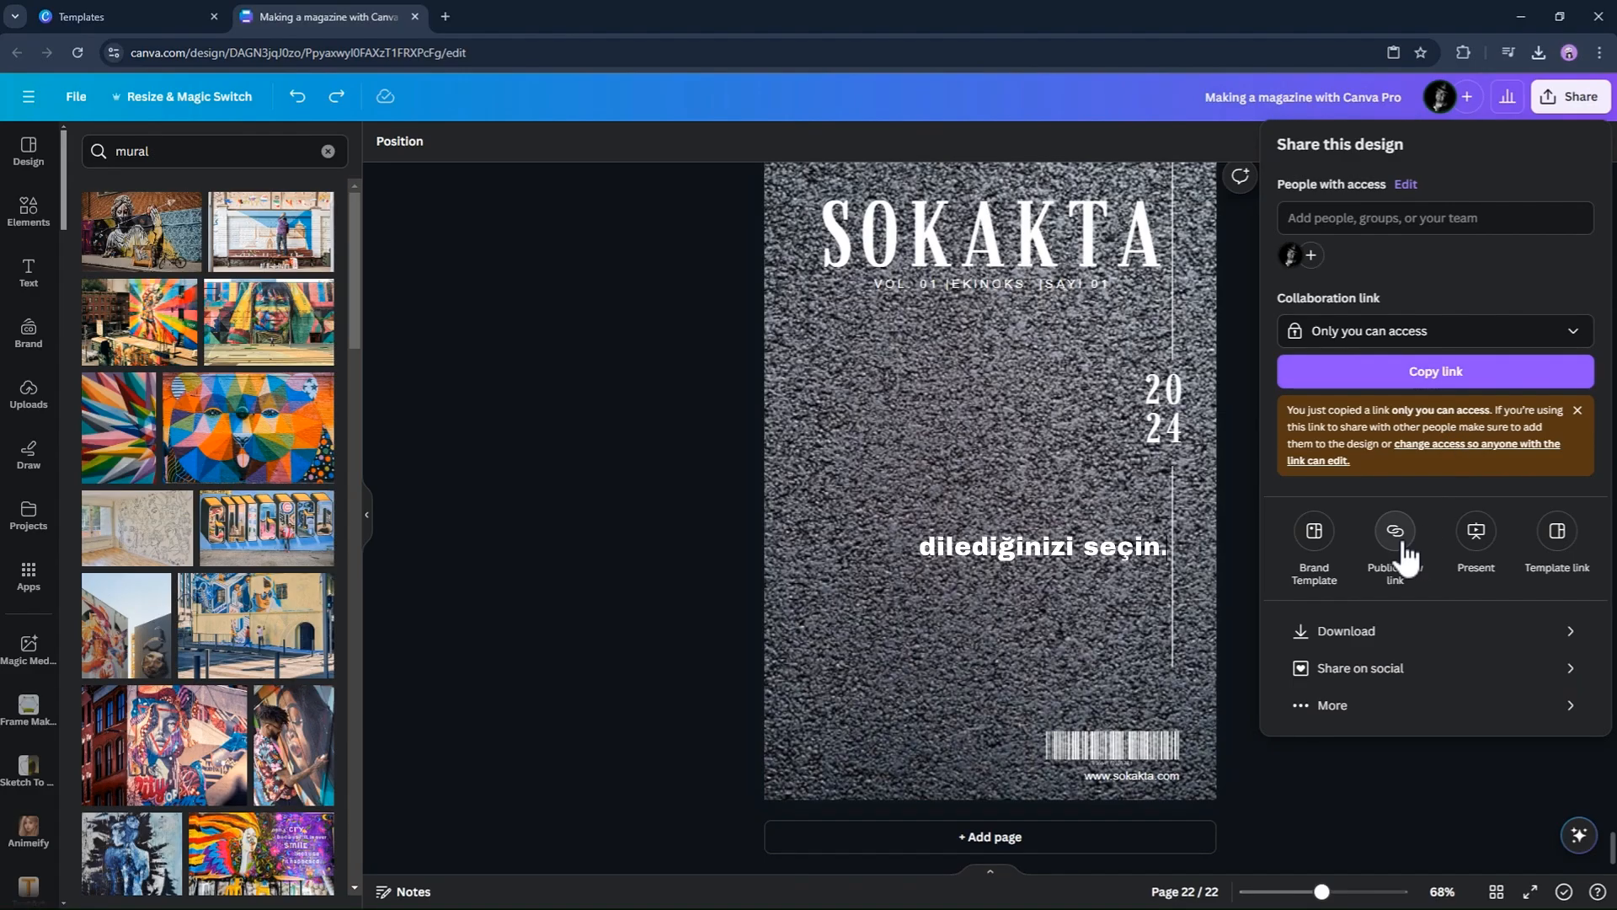
Create a public view link for the magazine and copy it
left_click(1402, 543)
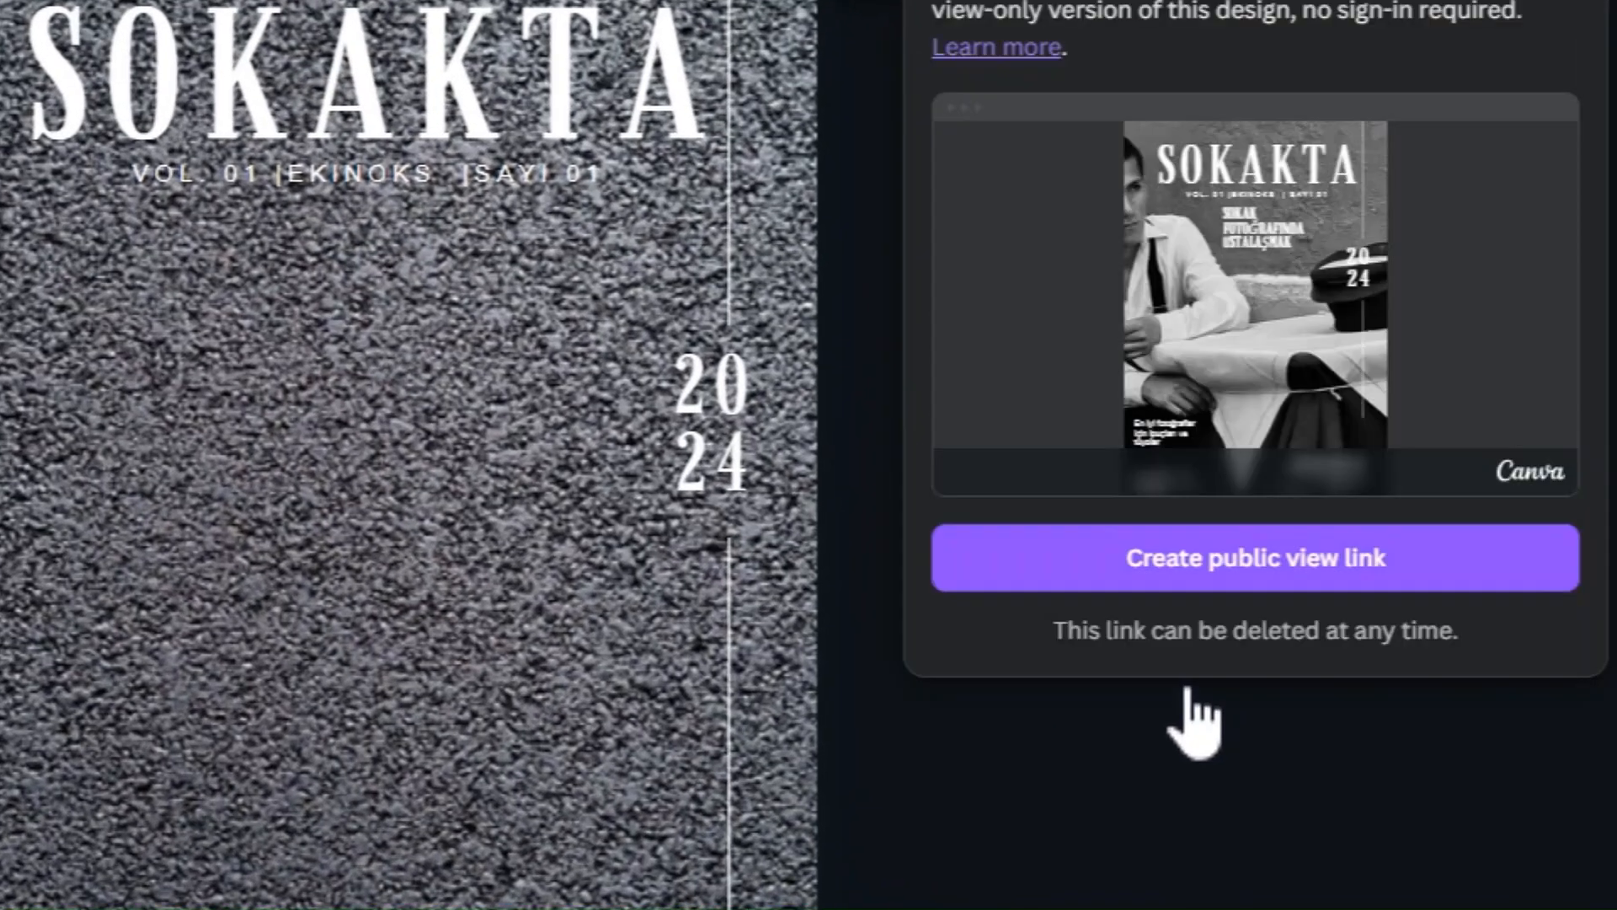
left_click(1339, 564)
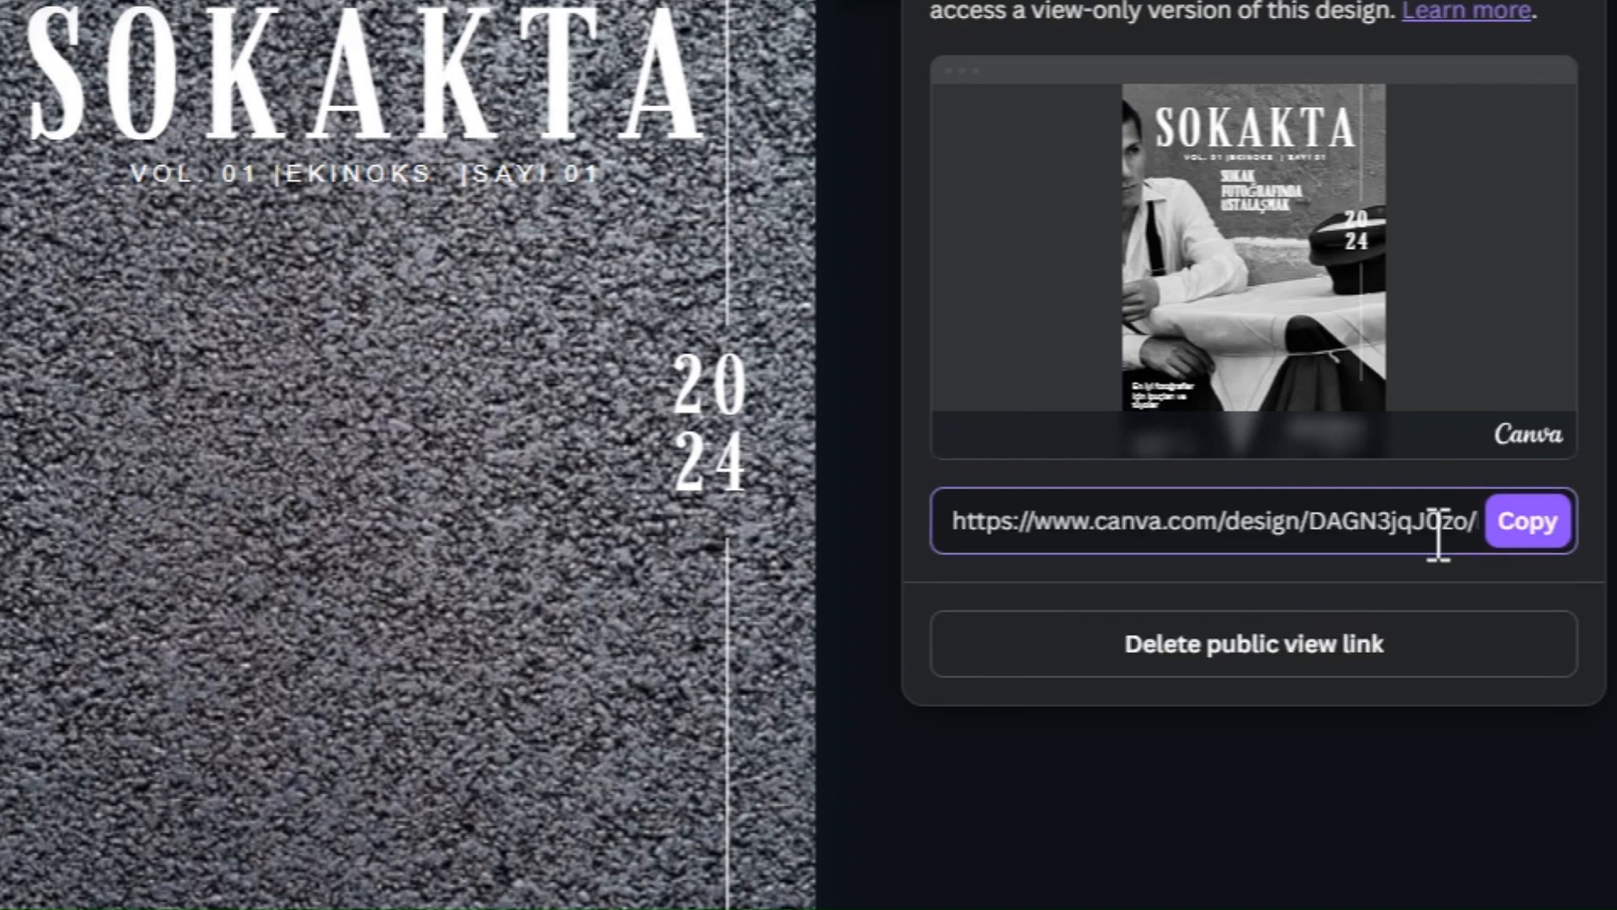
left_click(1526, 525)
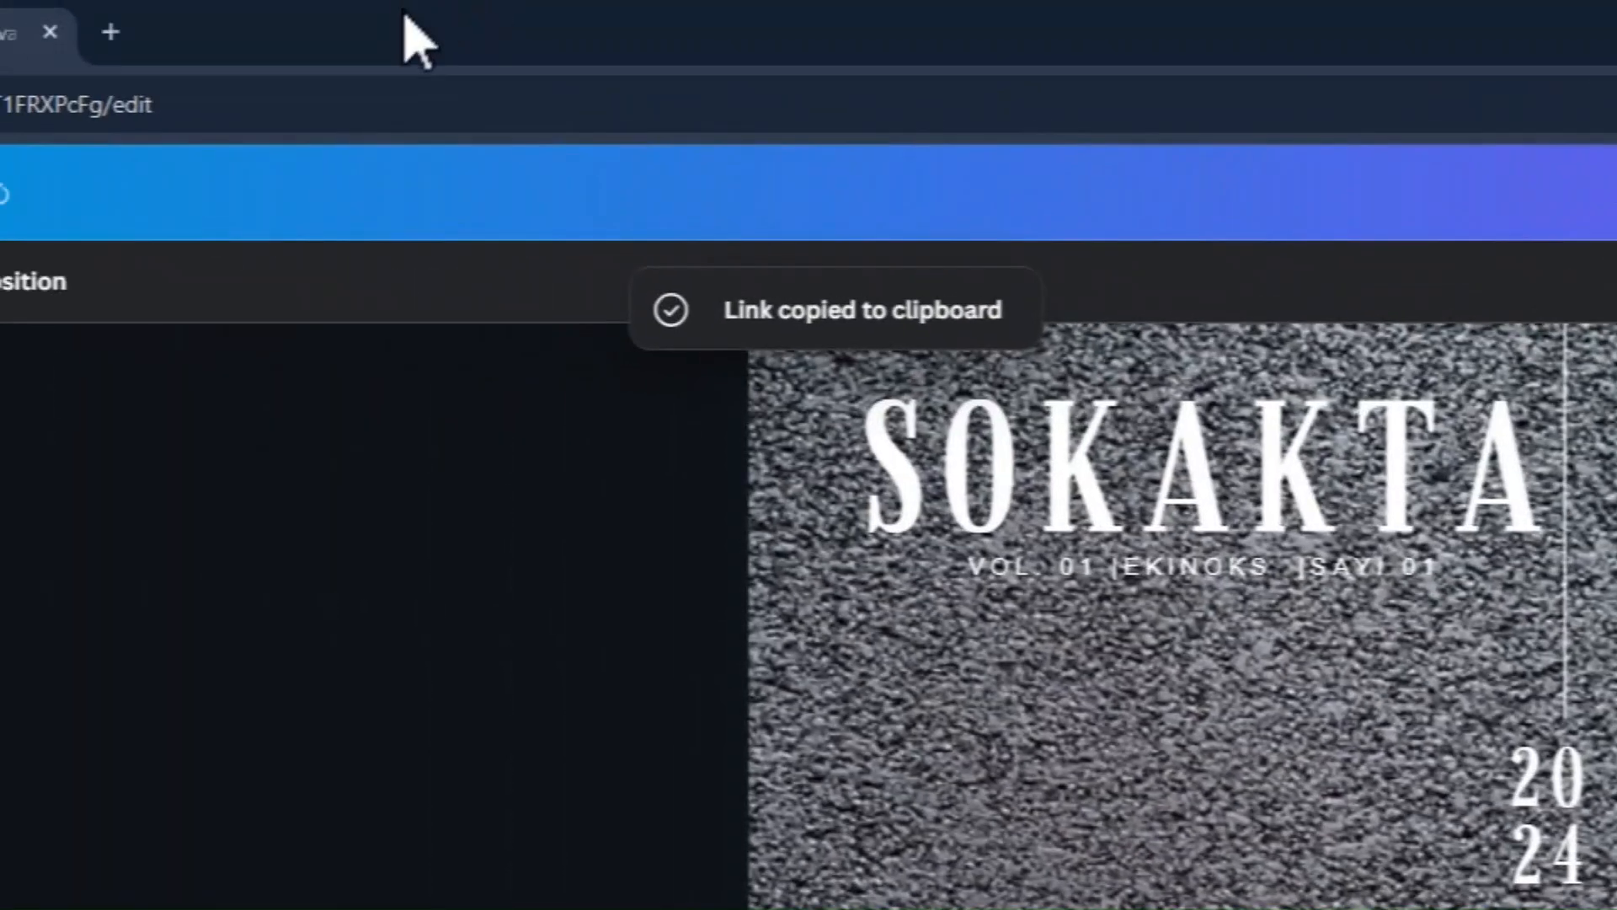
Open the copied public view link in a new browser tab, page through the magazine's articles, and close the tab
left_click(111, 32)
key("ctrl+v")
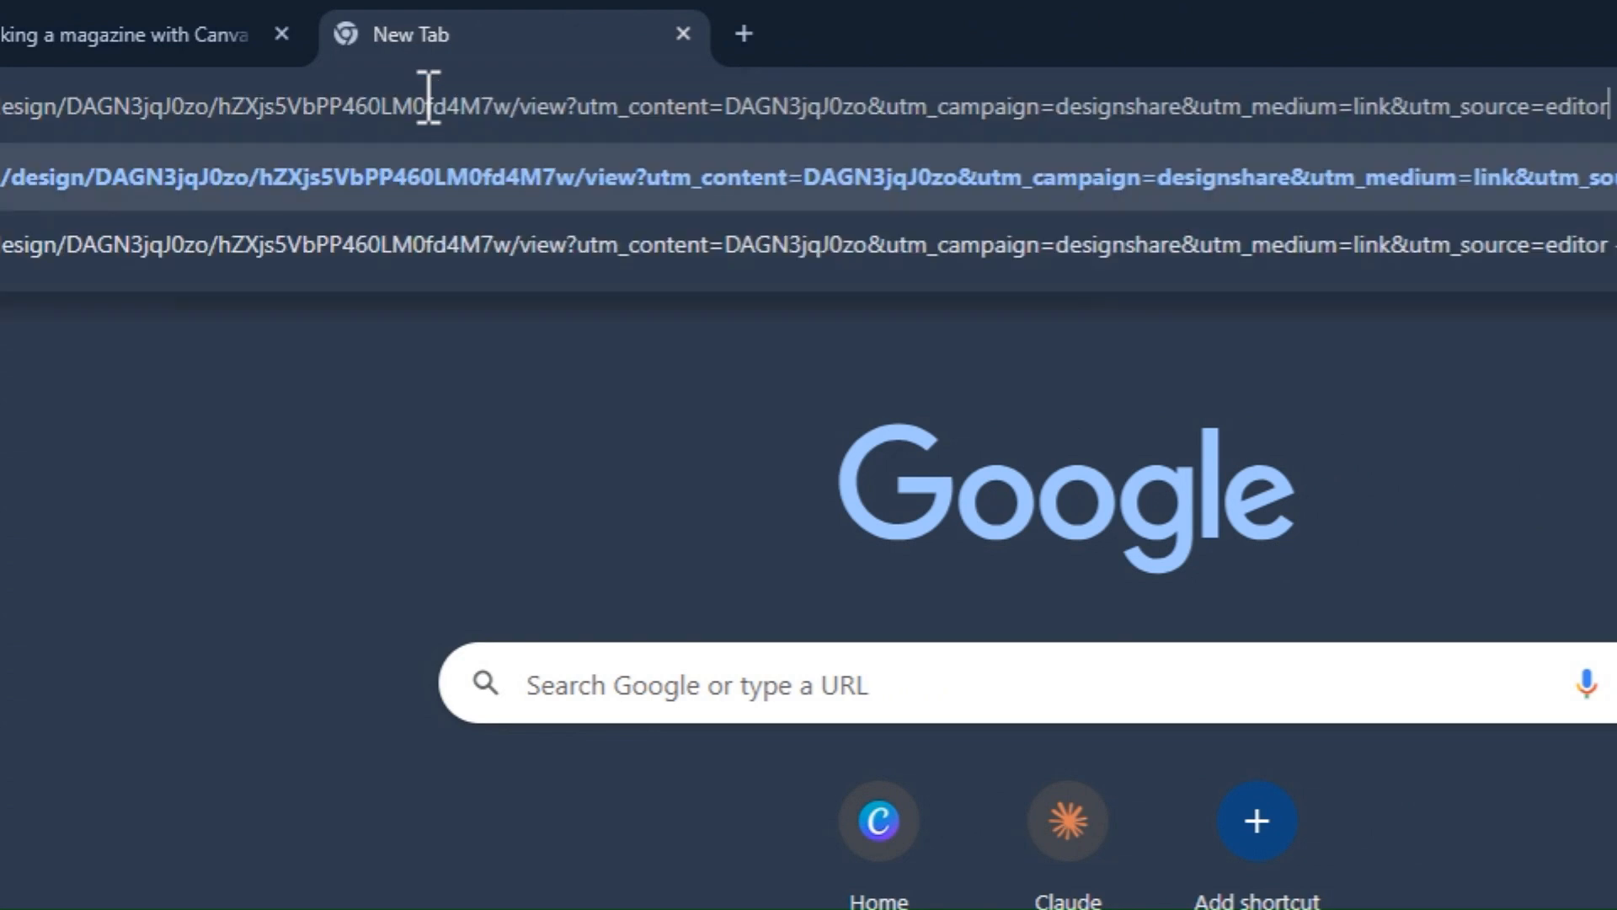
key("Return")
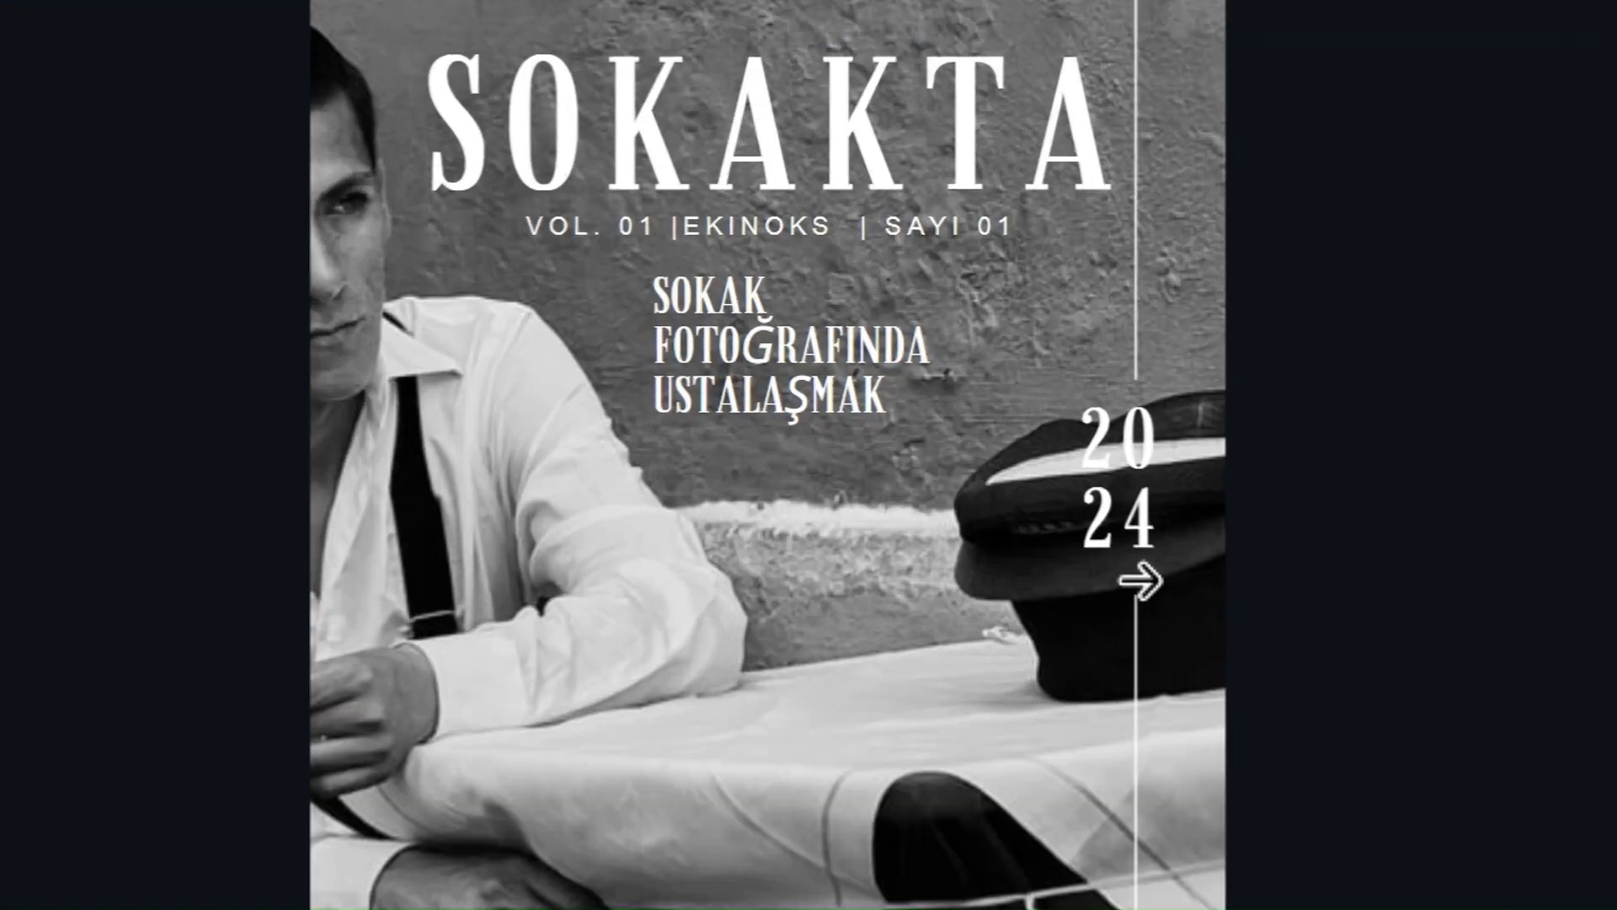
left_click(1053, 469)
left_click(1215, 673)
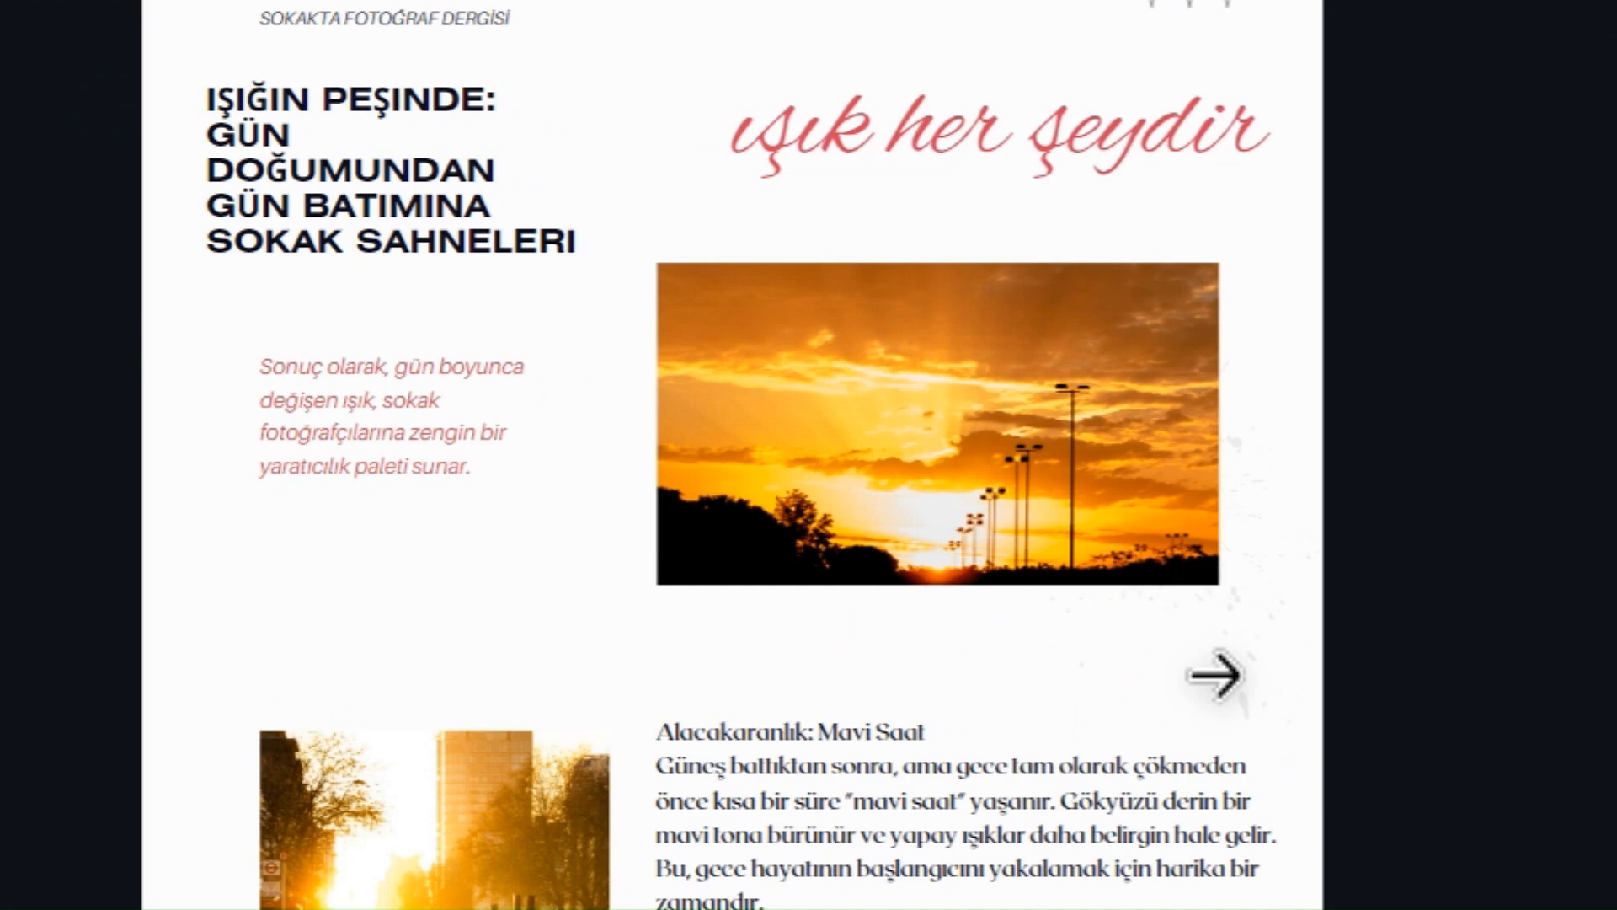
left_click(1215, 674)
left_click(1215, 674)
left_click(1216, 674)
left_click(1216, 674)
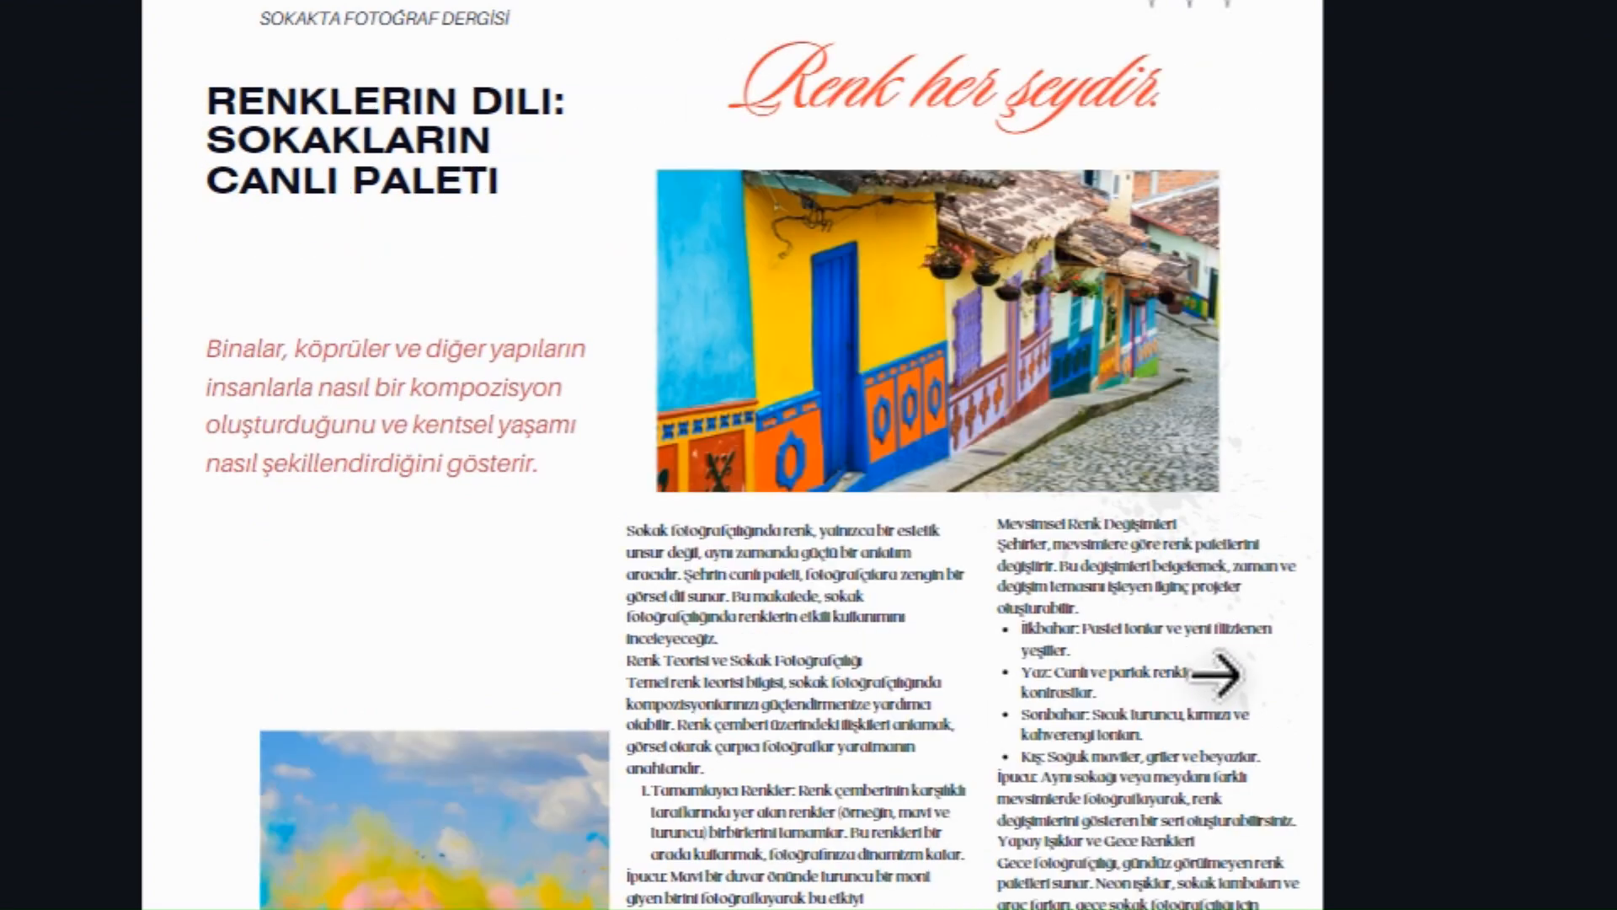
left_click(1216, 674)
left_click(1216, 674)
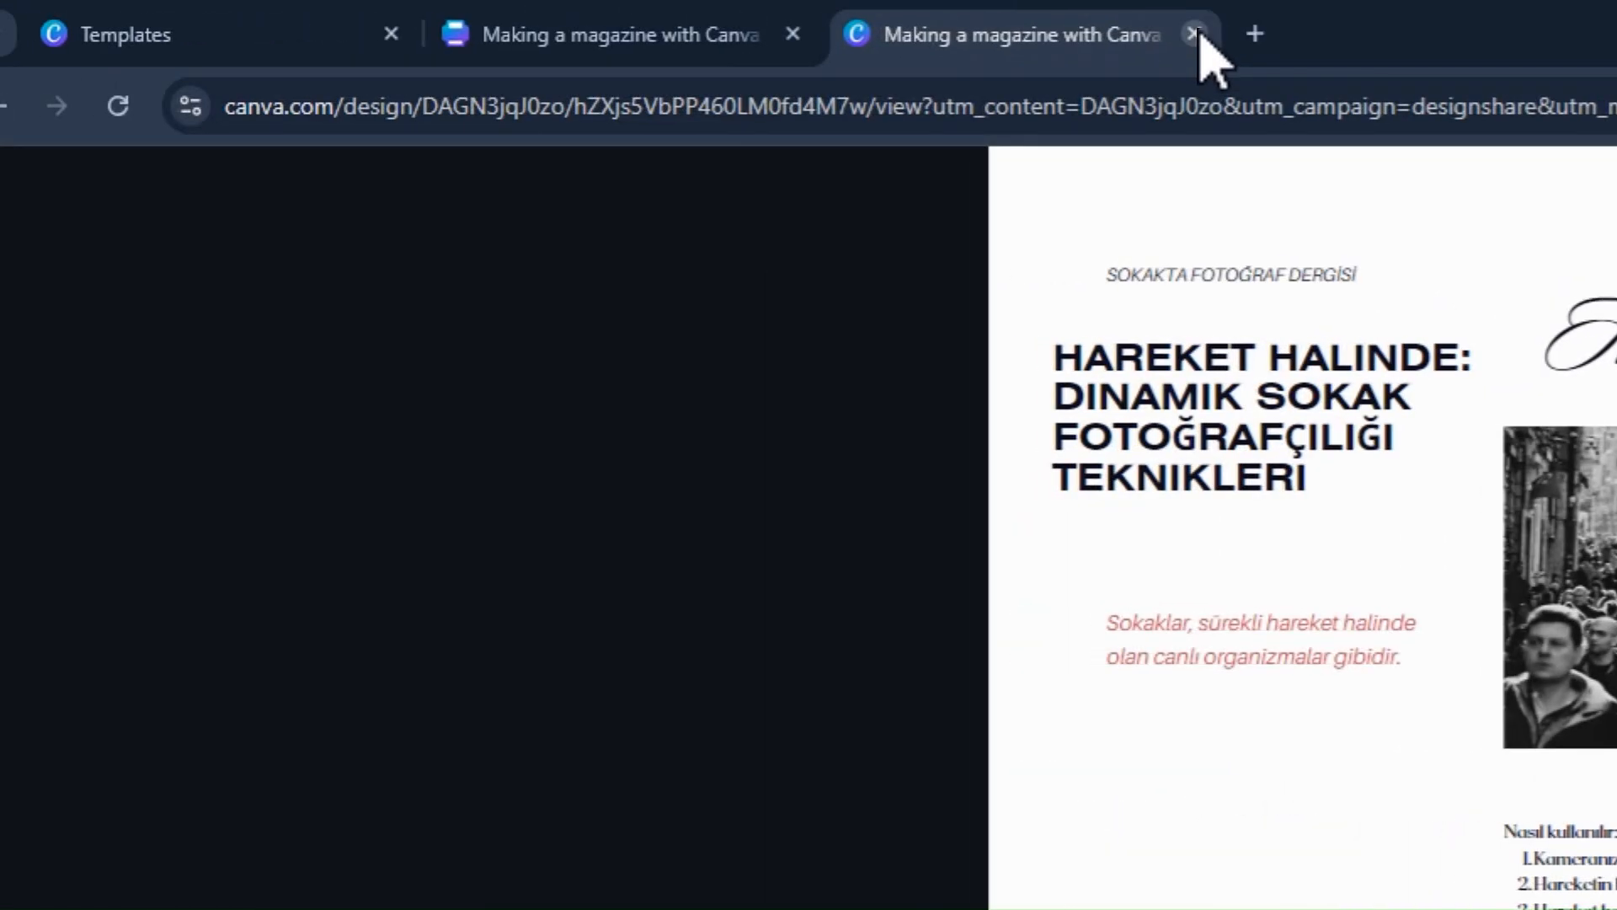
left_click(1194, 34)
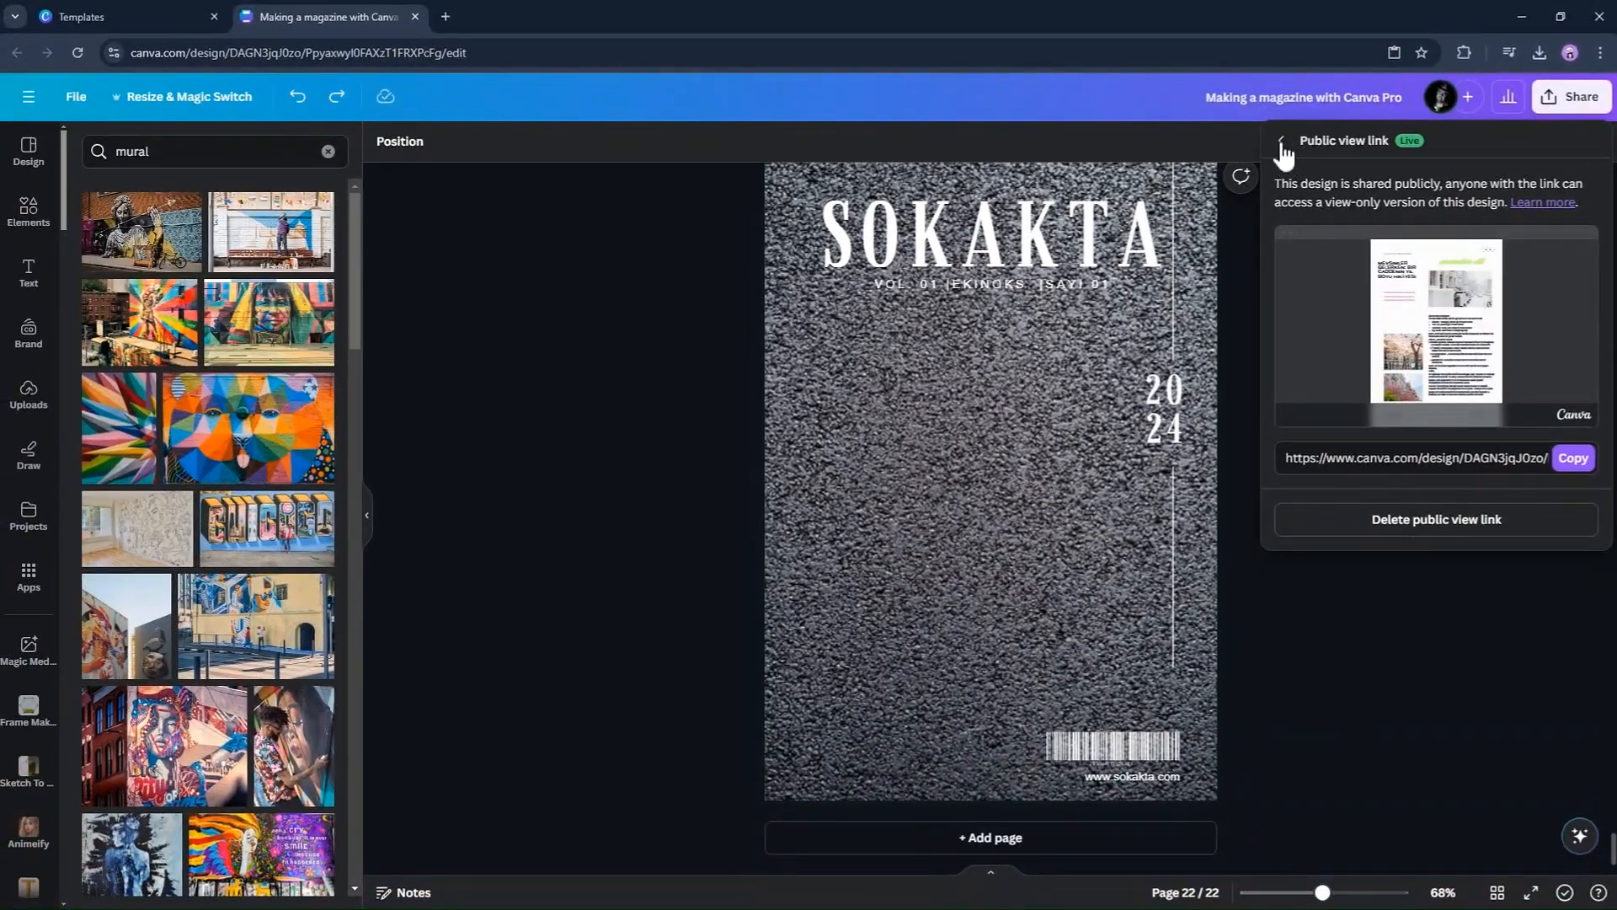
Review the file types offered for downloading the design and return to the sharing options
left_click(1281, 141)
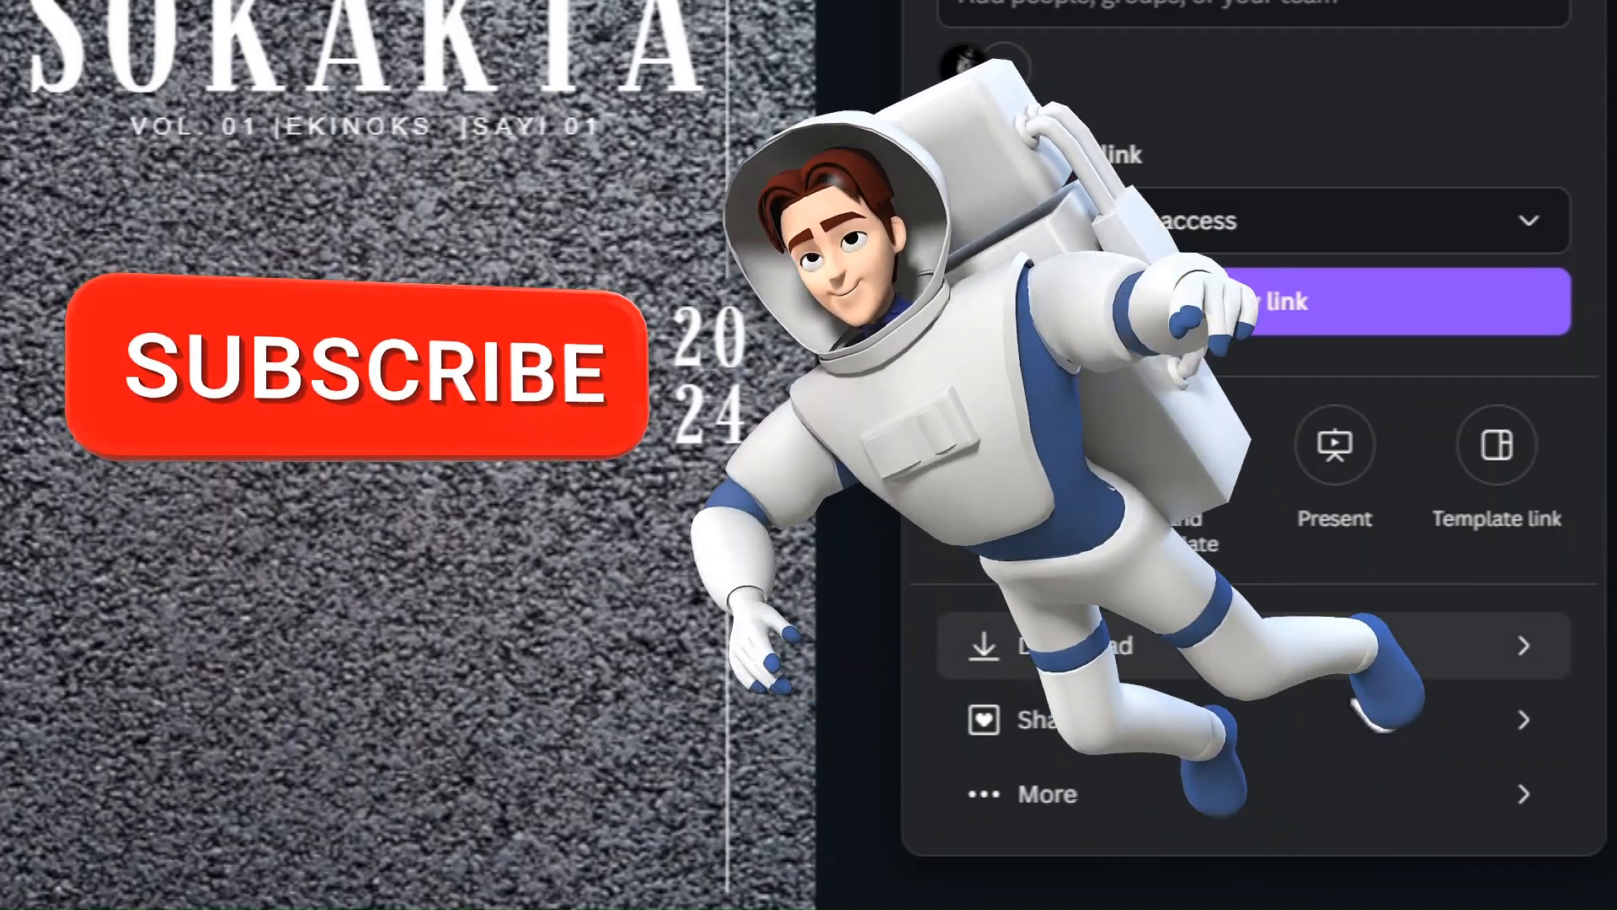
left_click(1381, 686)
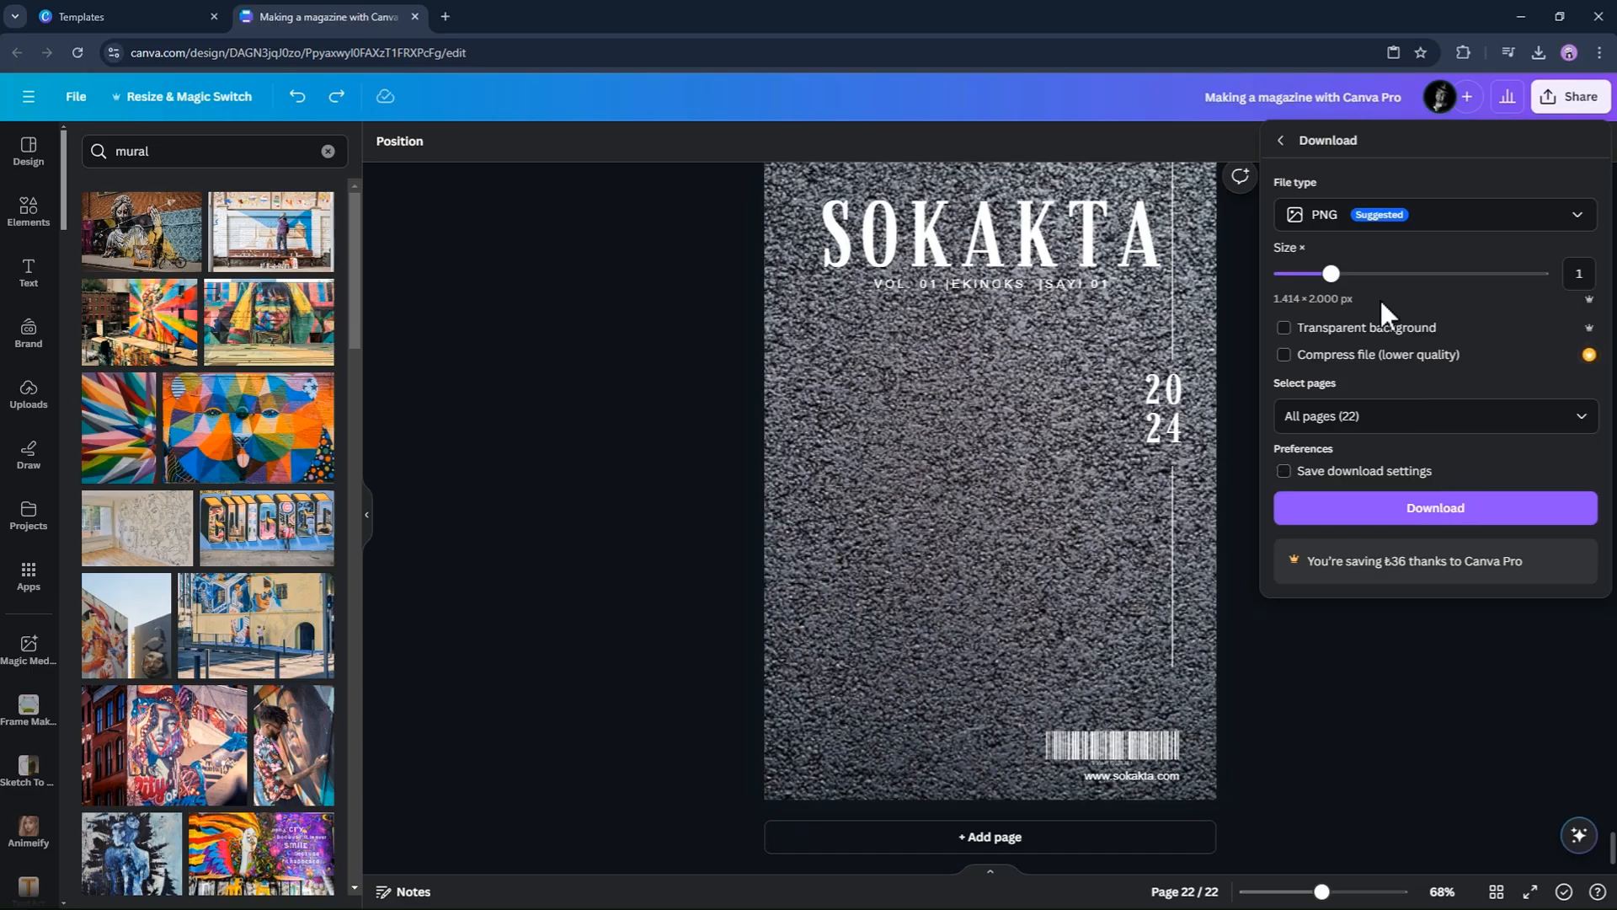
left_click(1381, 282)
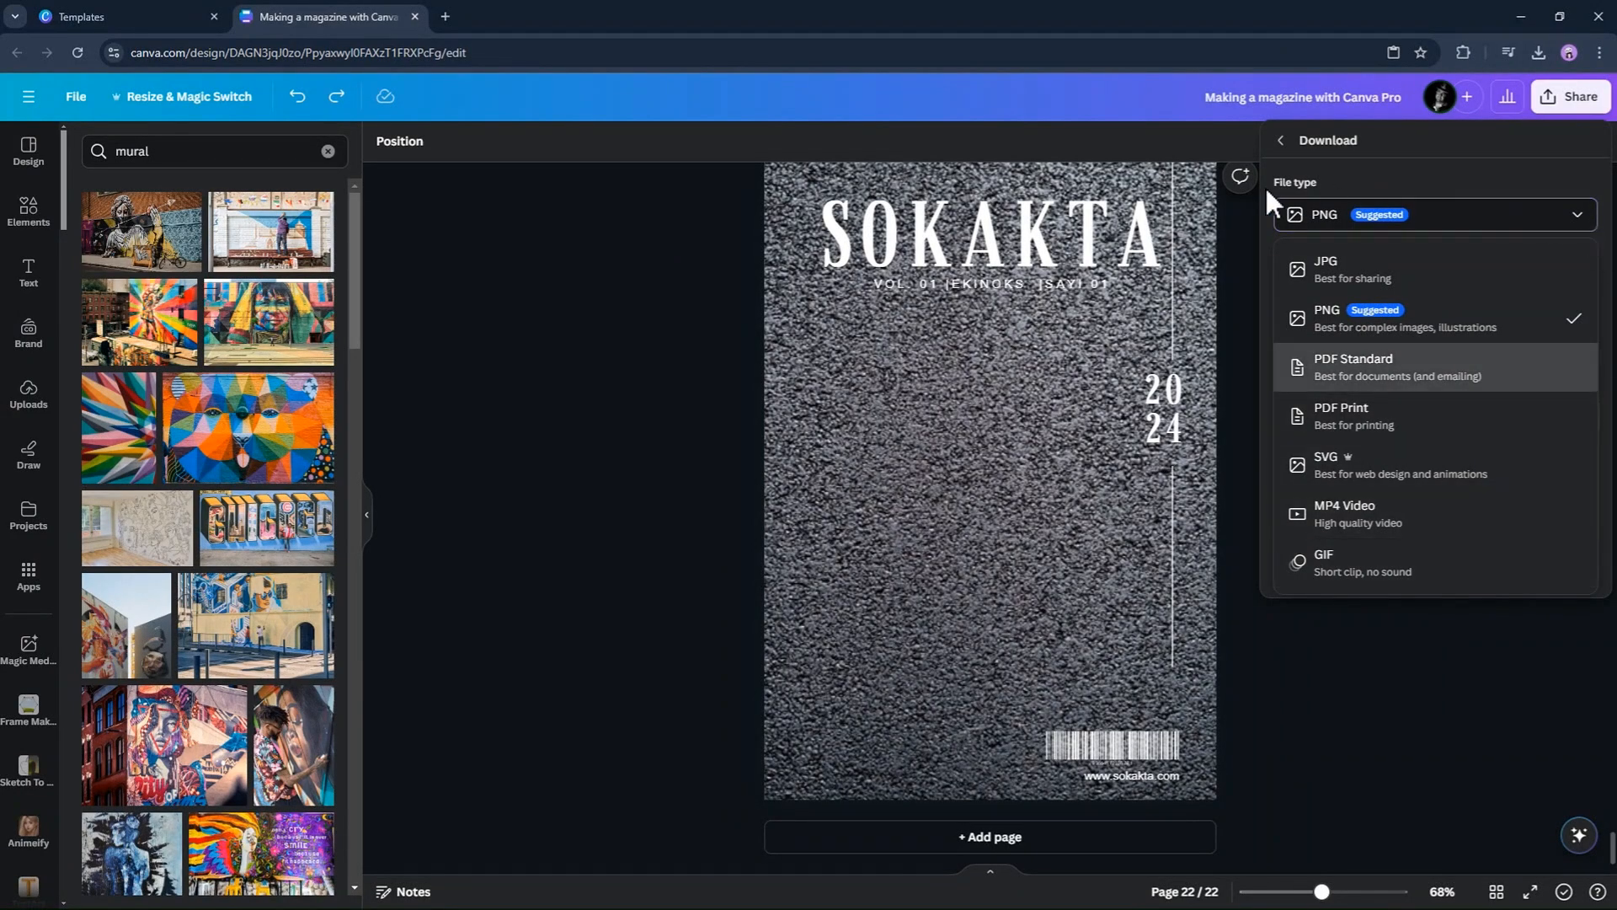
left_click(1283, 143)
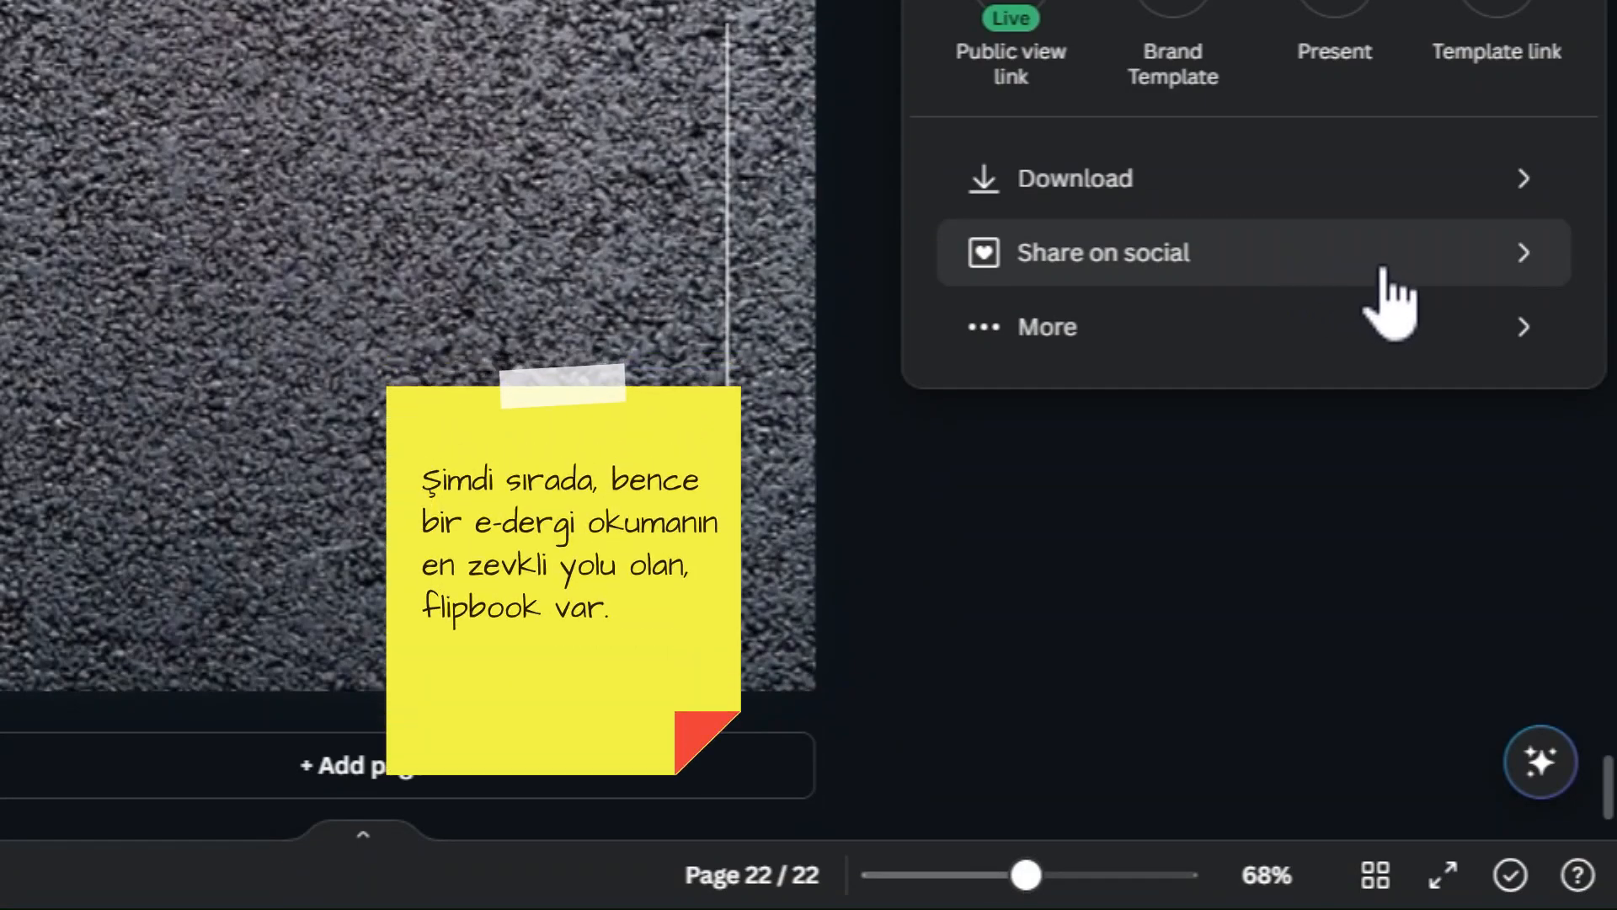
Browse all publishing options and open Heyzine Flipbooks from the Design group
left_click(1455, 455)
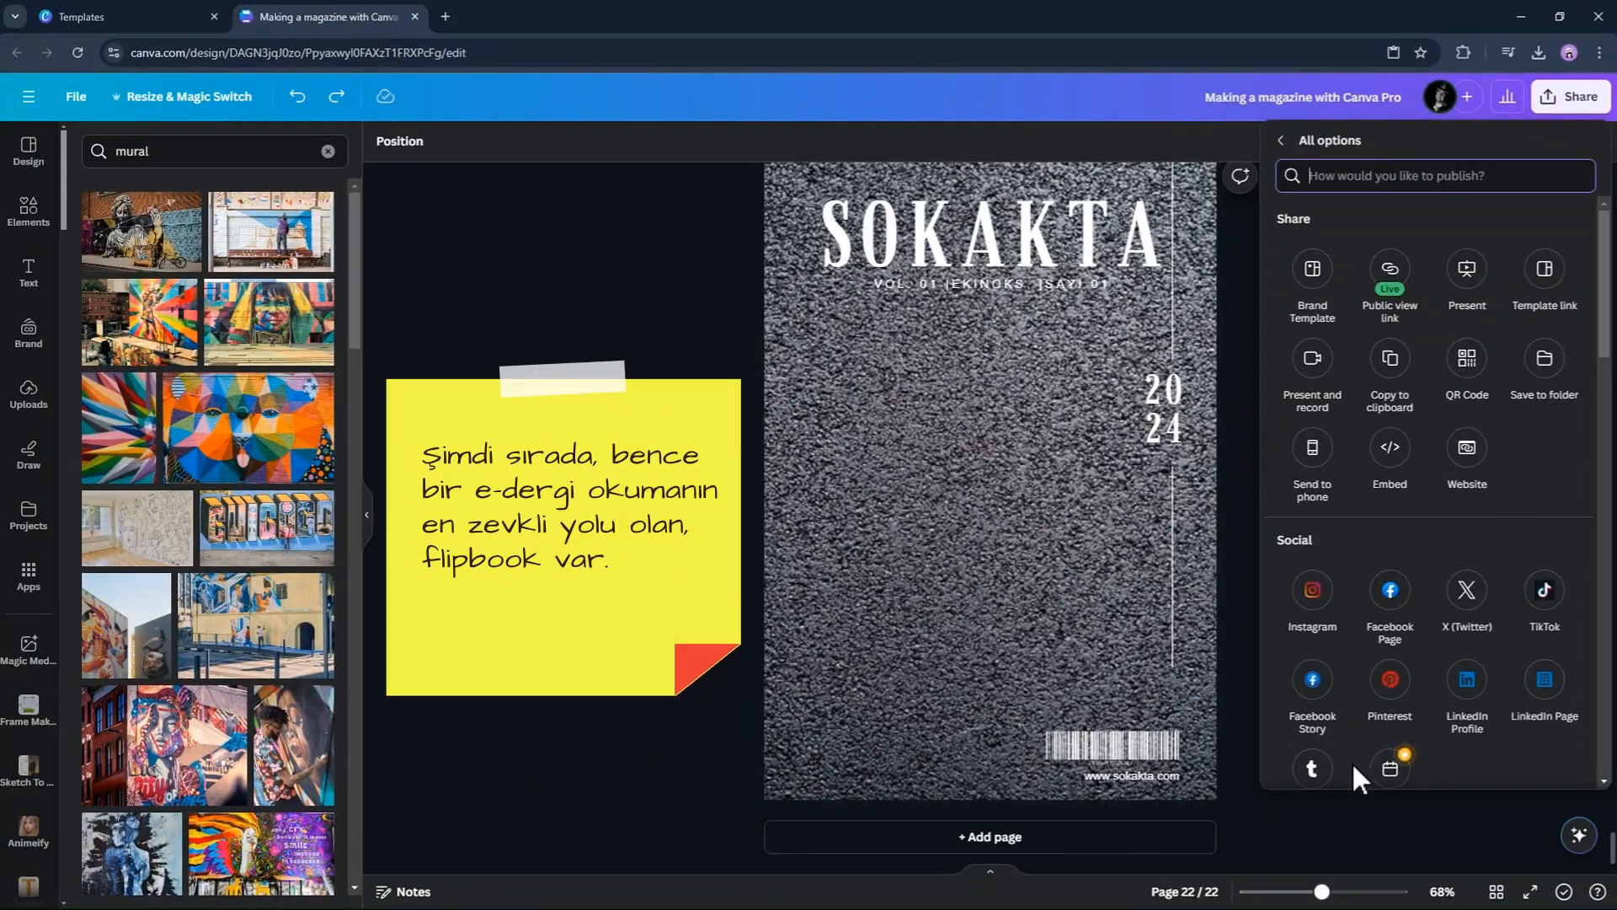
scroll(1447, 626, "down", 5)
scroll(1538, 508, "down", 8)
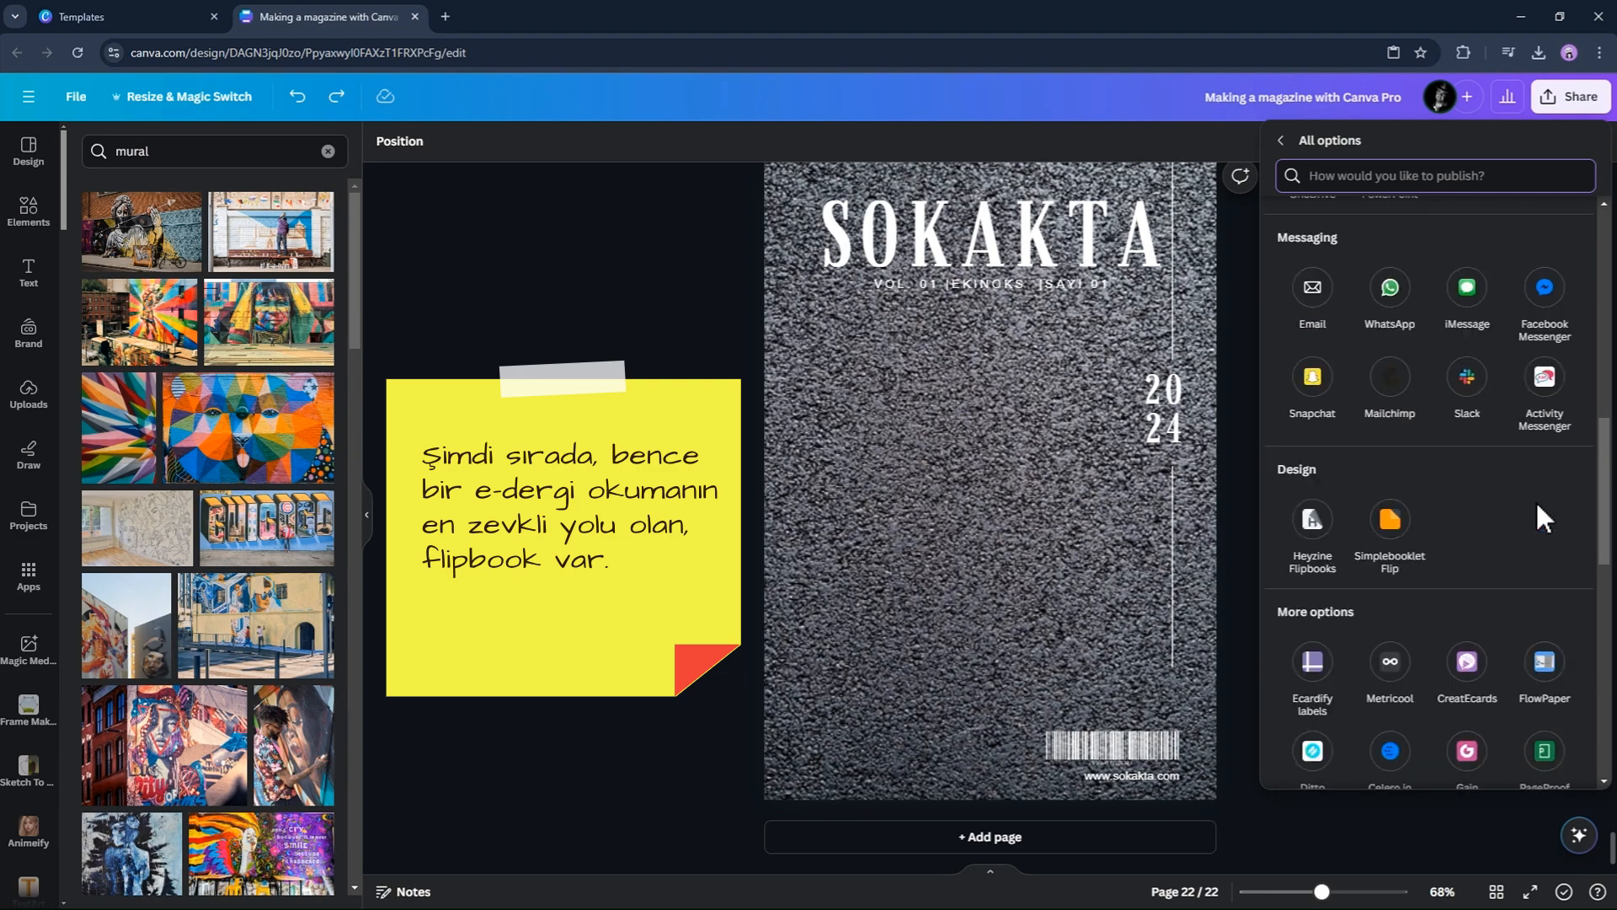
scroll(1538, 508, "down", 5)
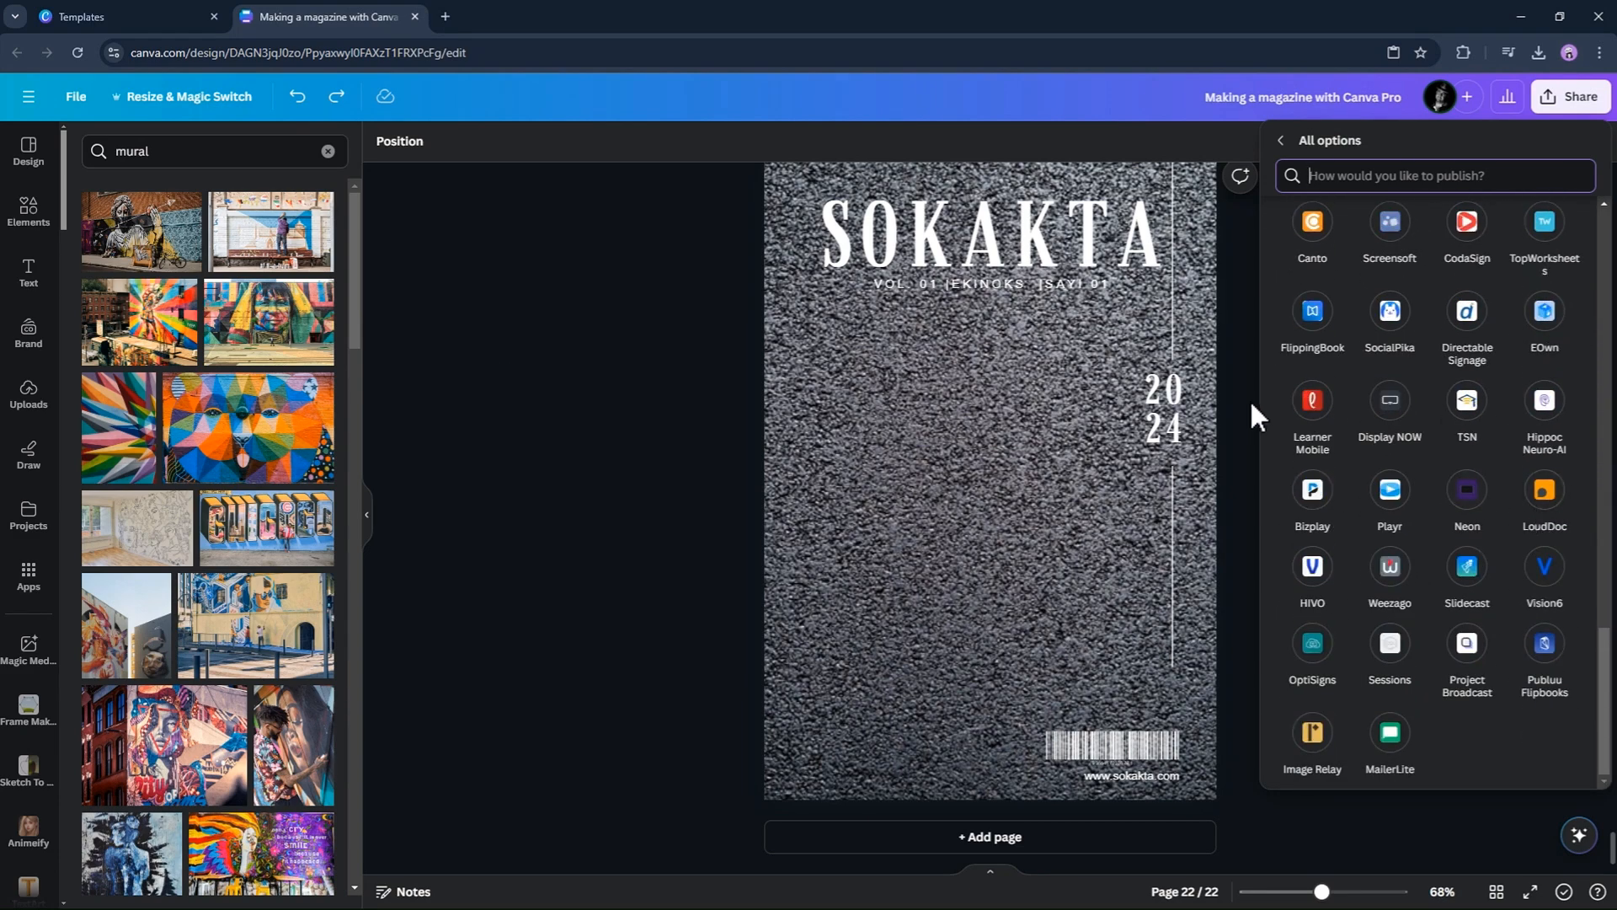
scroll(1408, 405, "up", 9)
scroll(1408, 404, "up", 1)
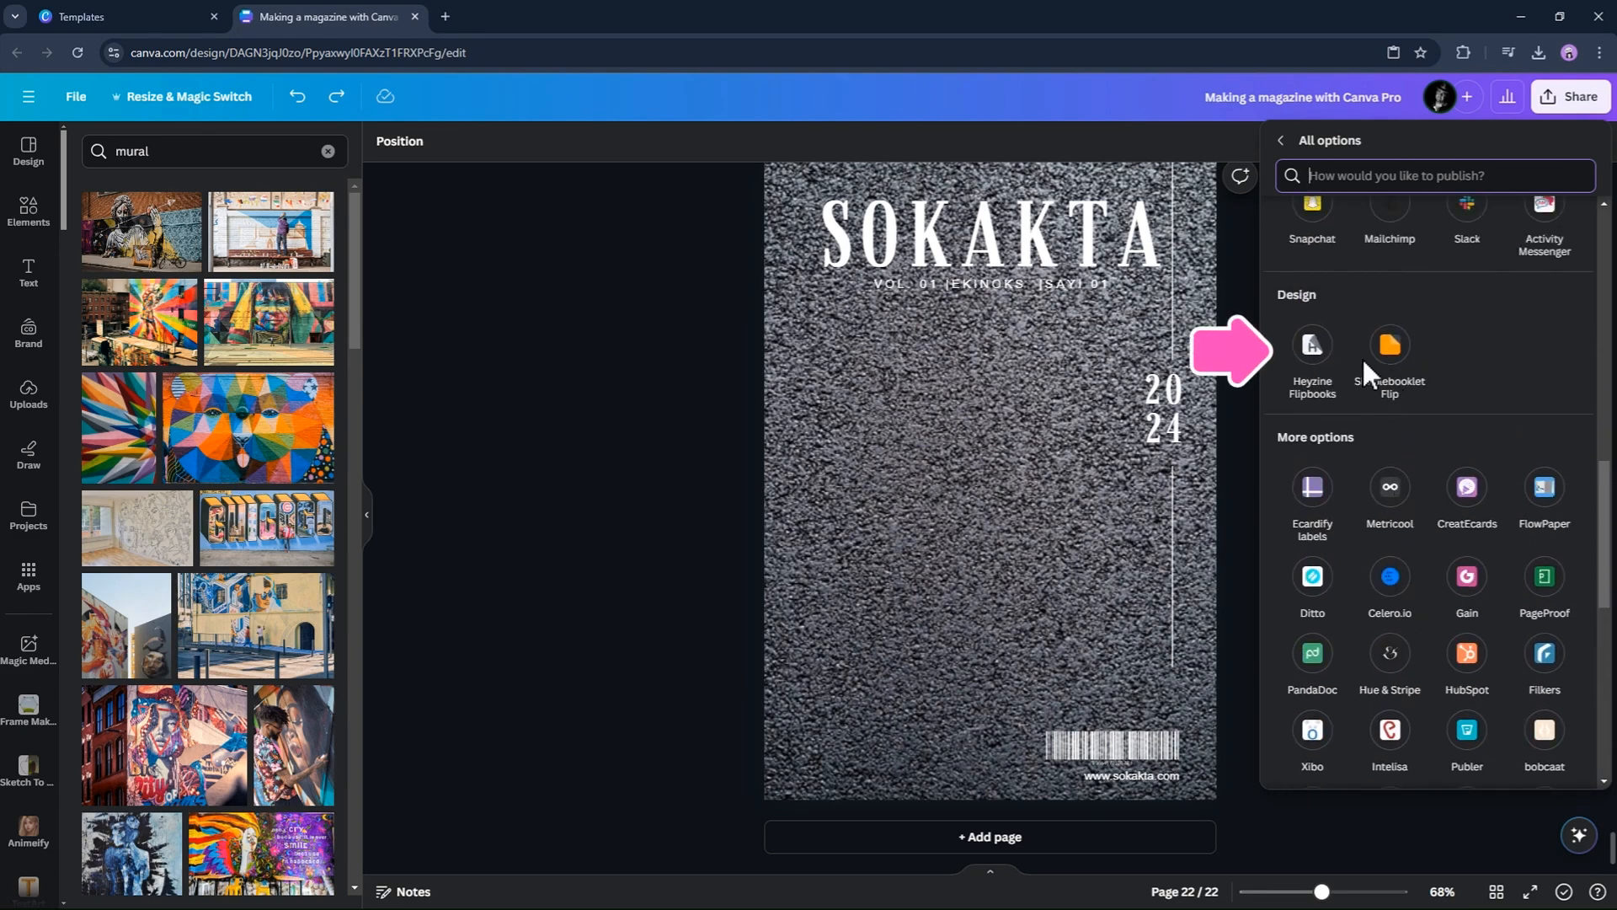
left_click(1312, 349)
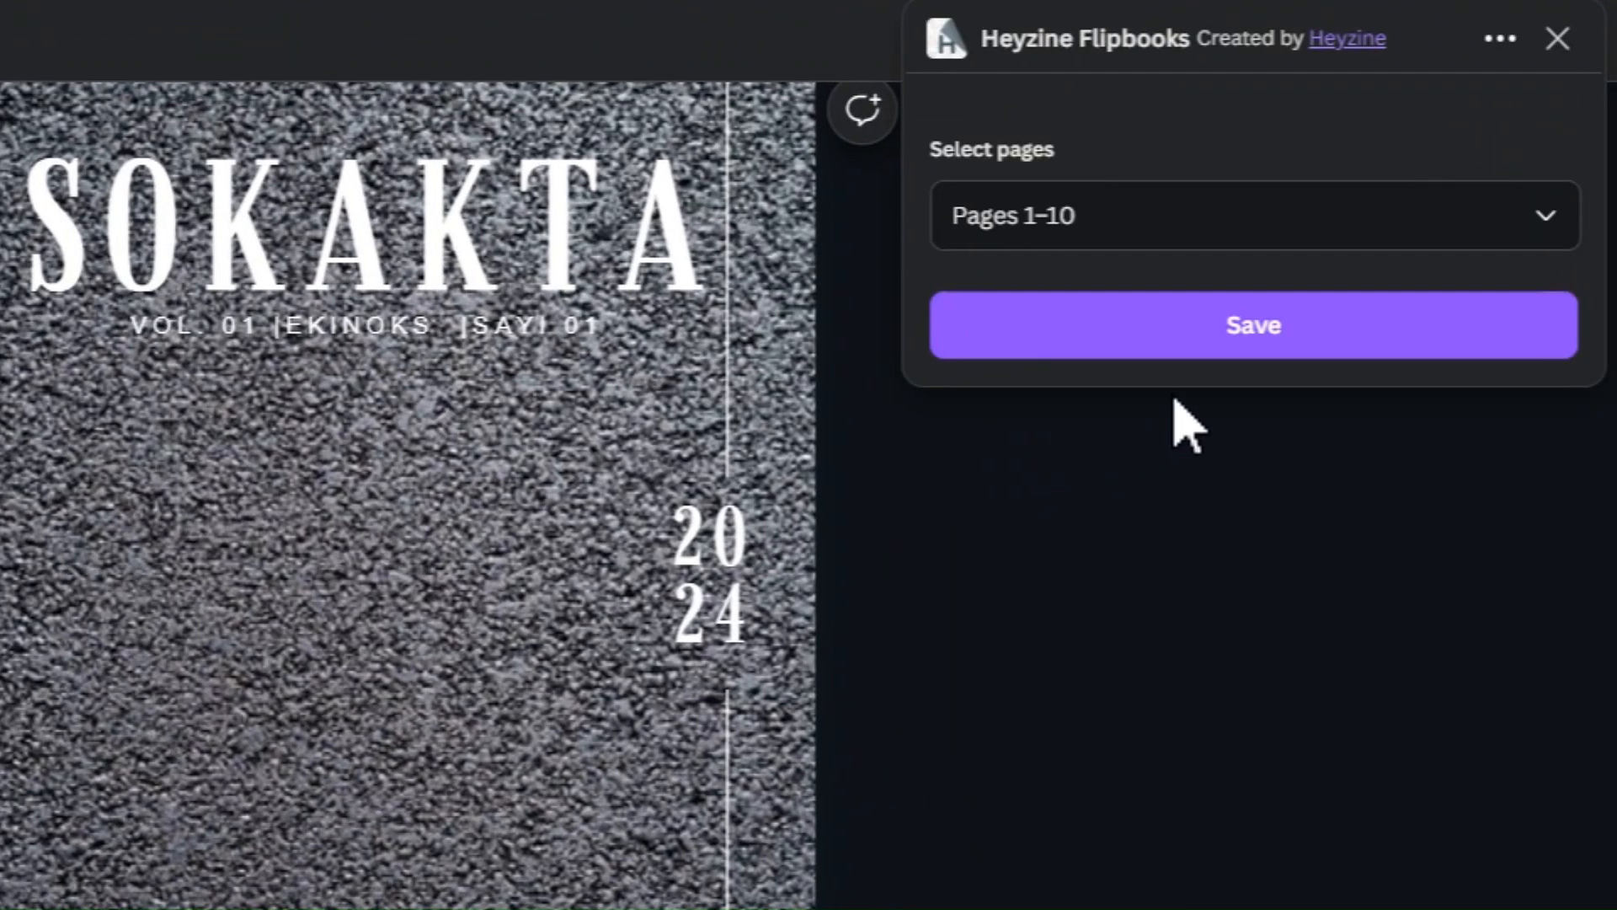
Set the Heyzine flipbook to include all pages (1–22) of the magazine
left_click(1548, 236)
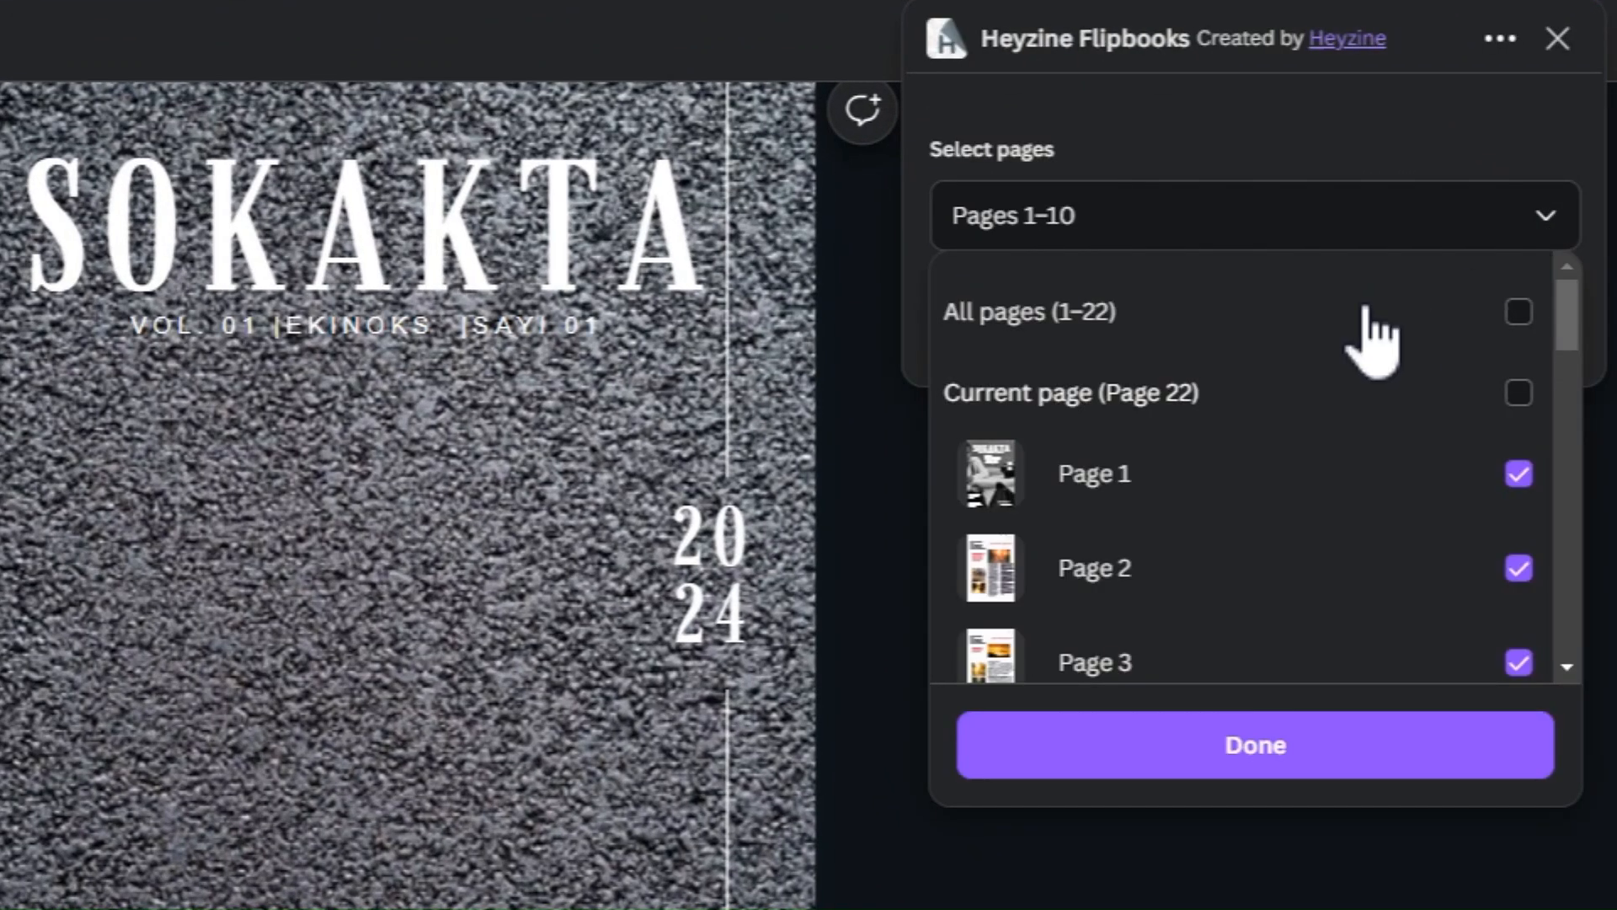
left_click(1126, 335)
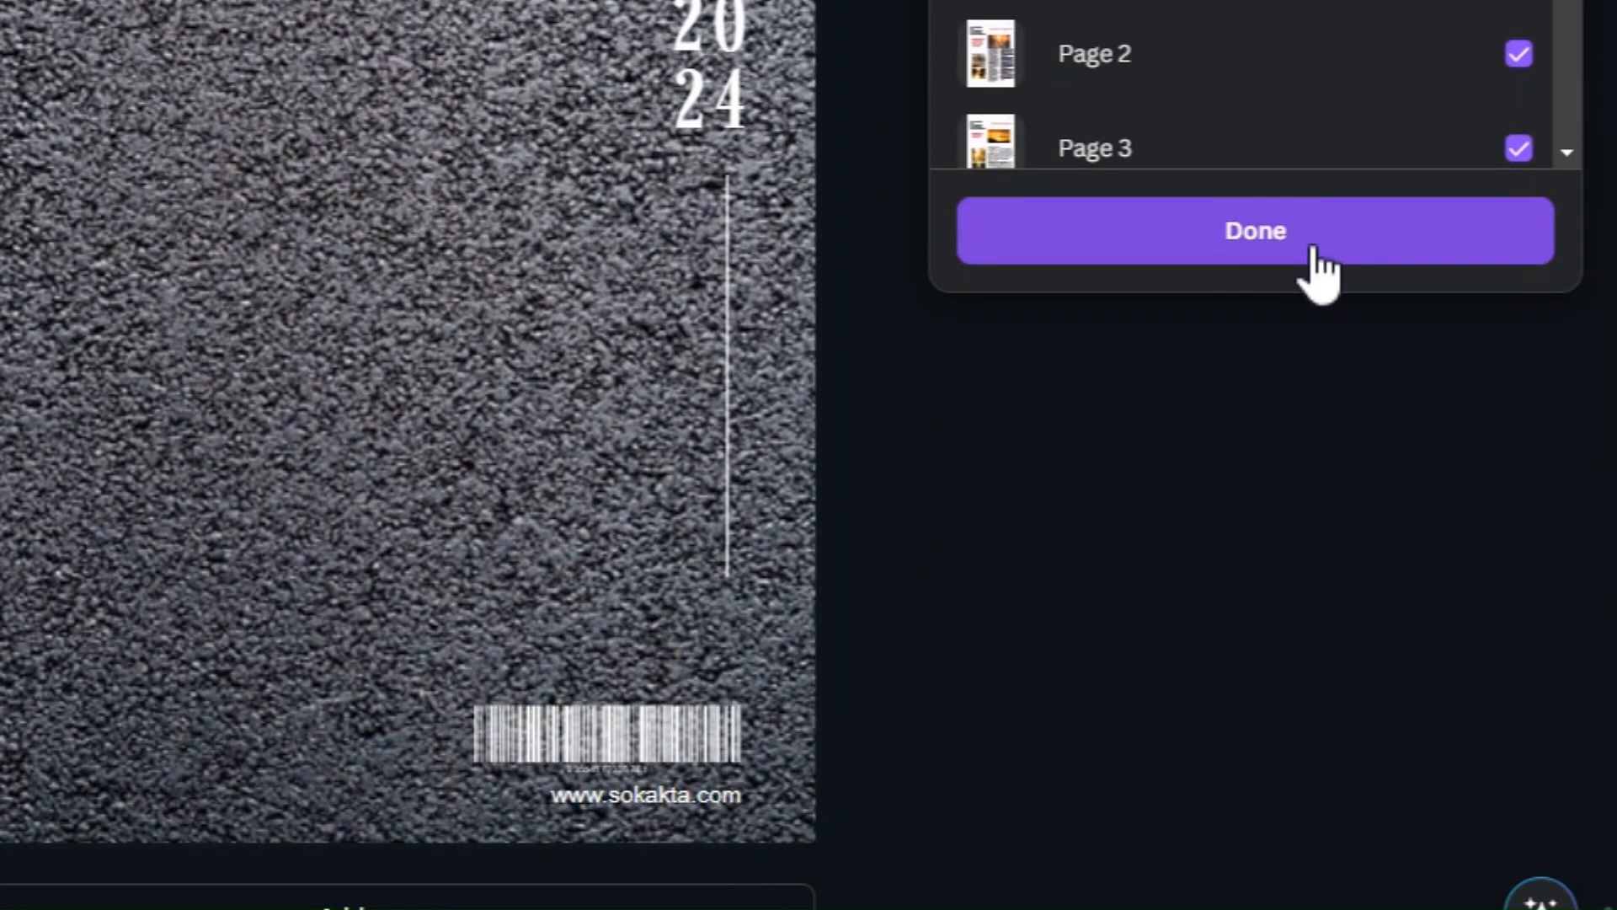
left_click(1315, 762)
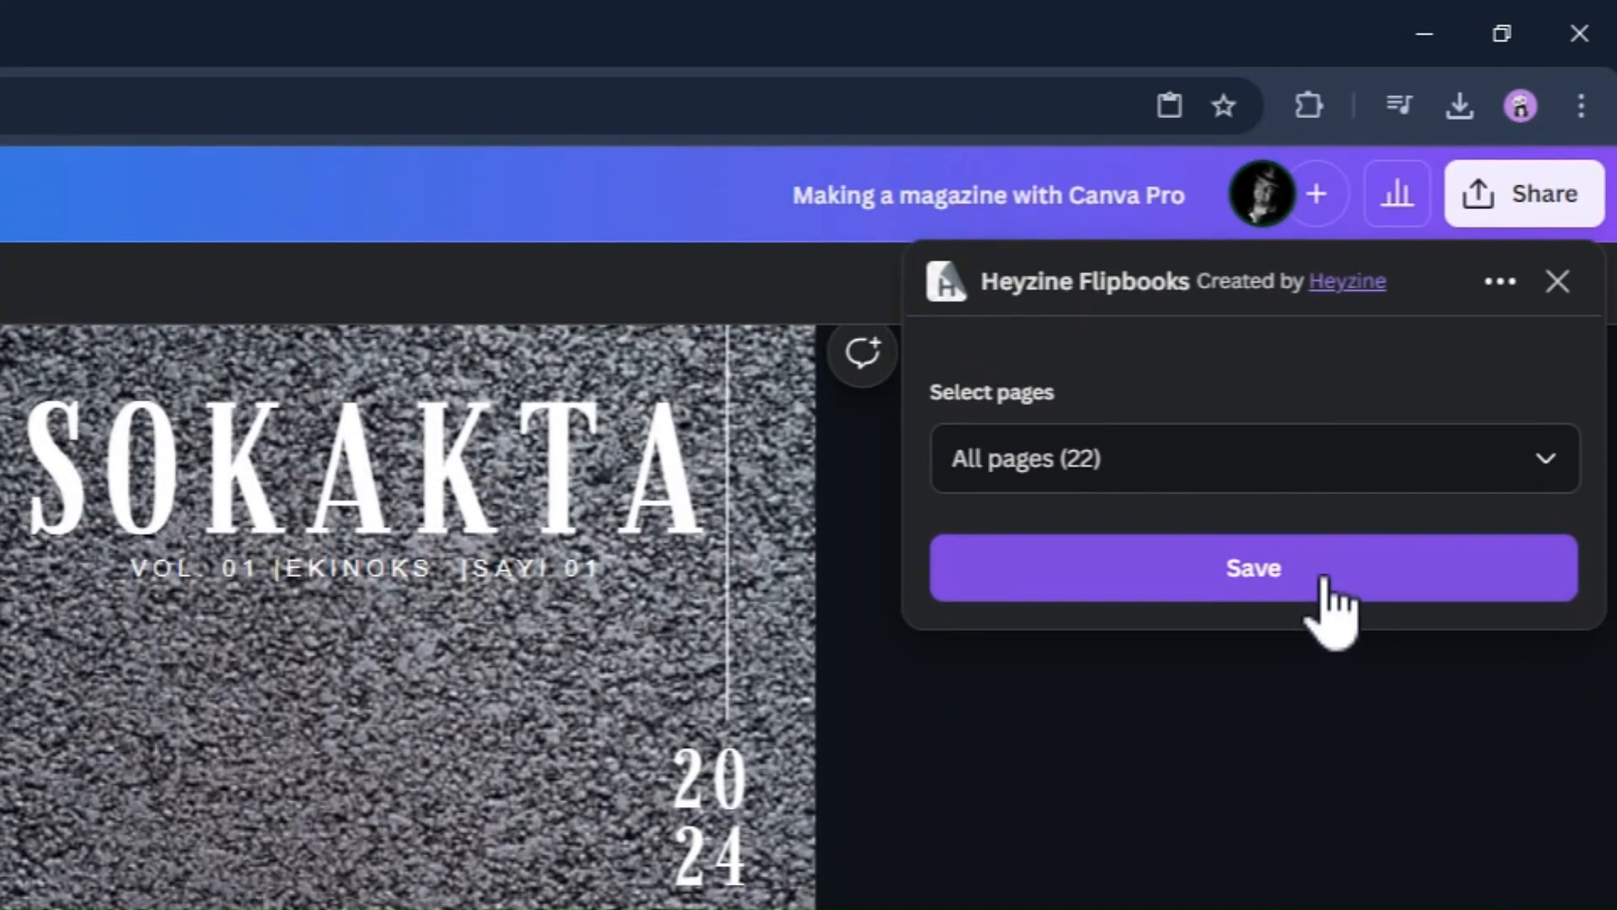
Save the 22-page magazine to Heyzine Flipbooks, view it on Heyzine, and dismiss the welcome message
left_click(1324, 582)
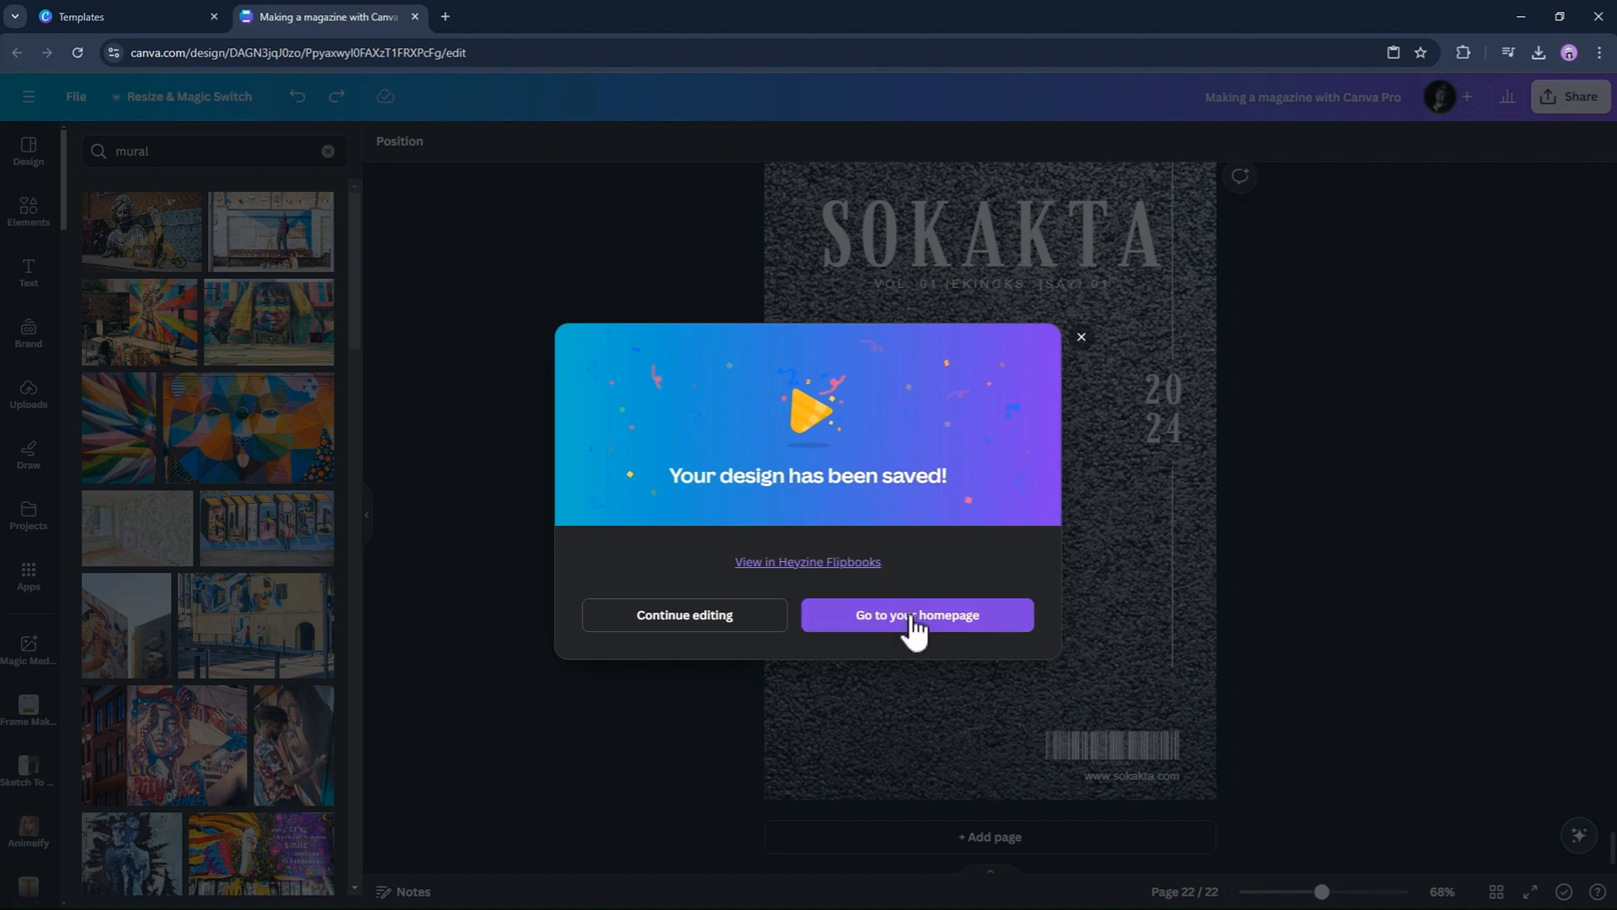
left_click(857, 580)
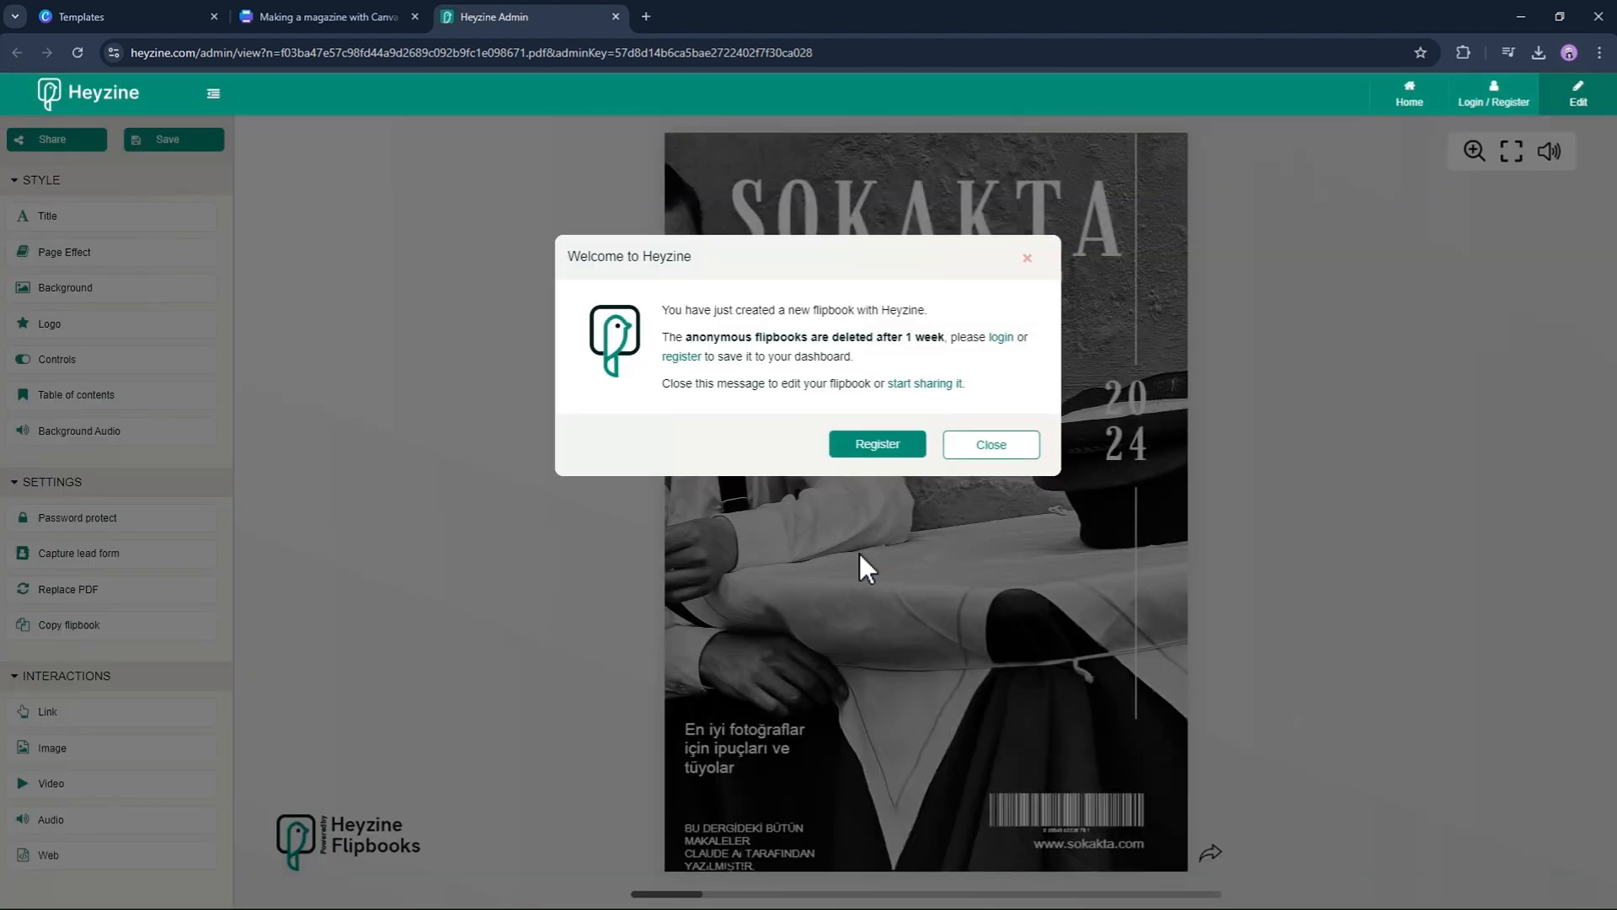
left_click(1002, 444)
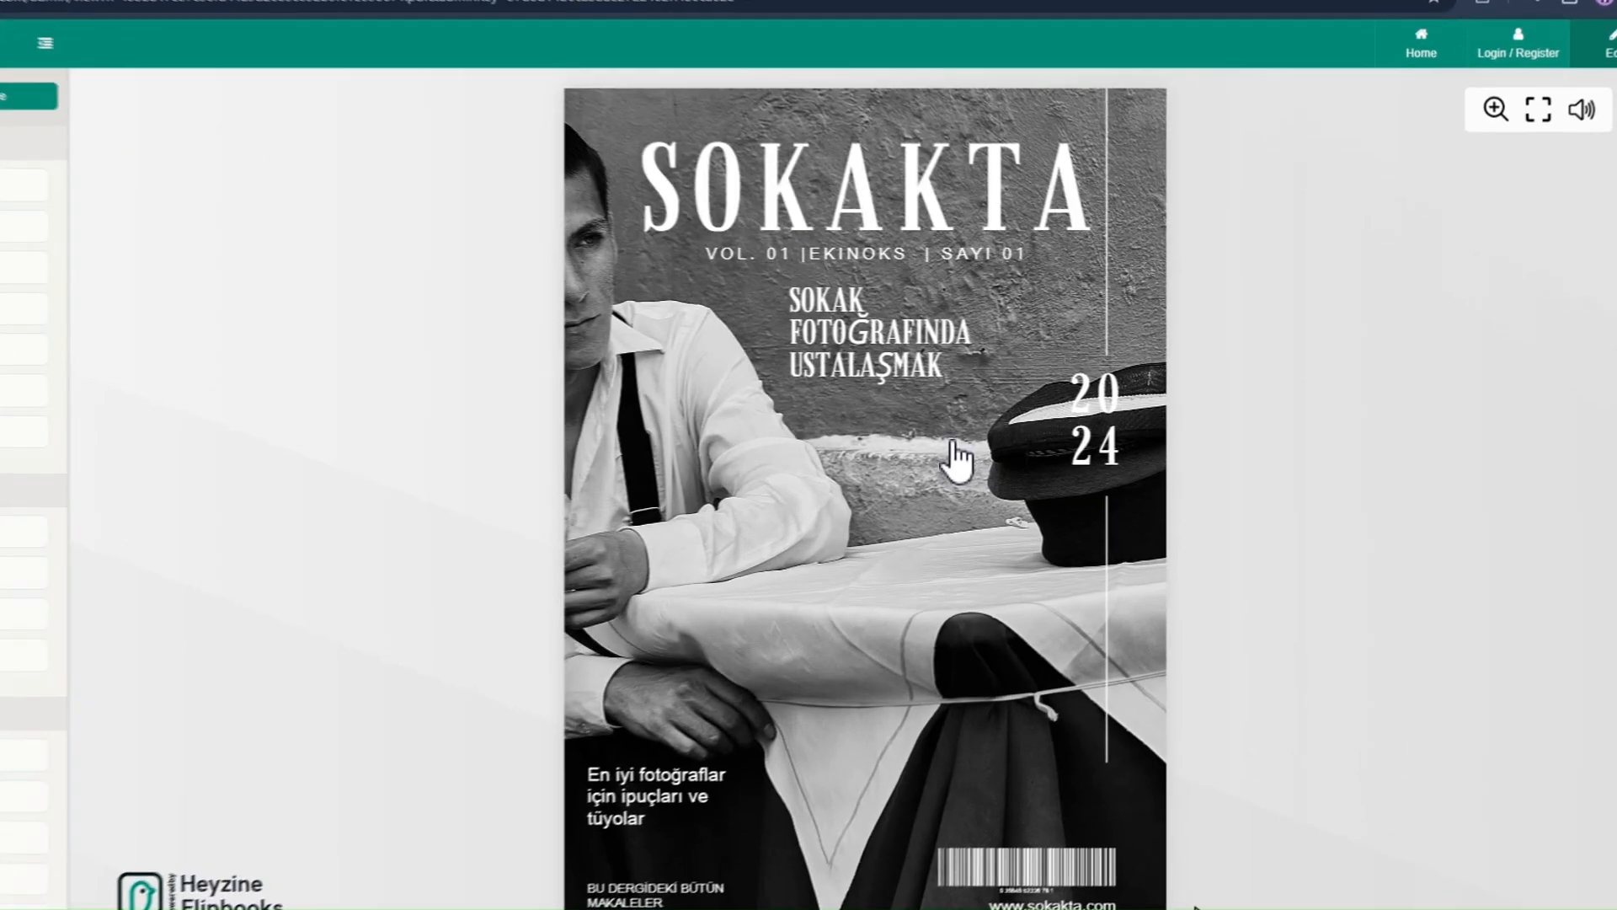
Page through the flipbook preview in the Heyzine editor from the front cover to the back cover
left_click(1253, 497)
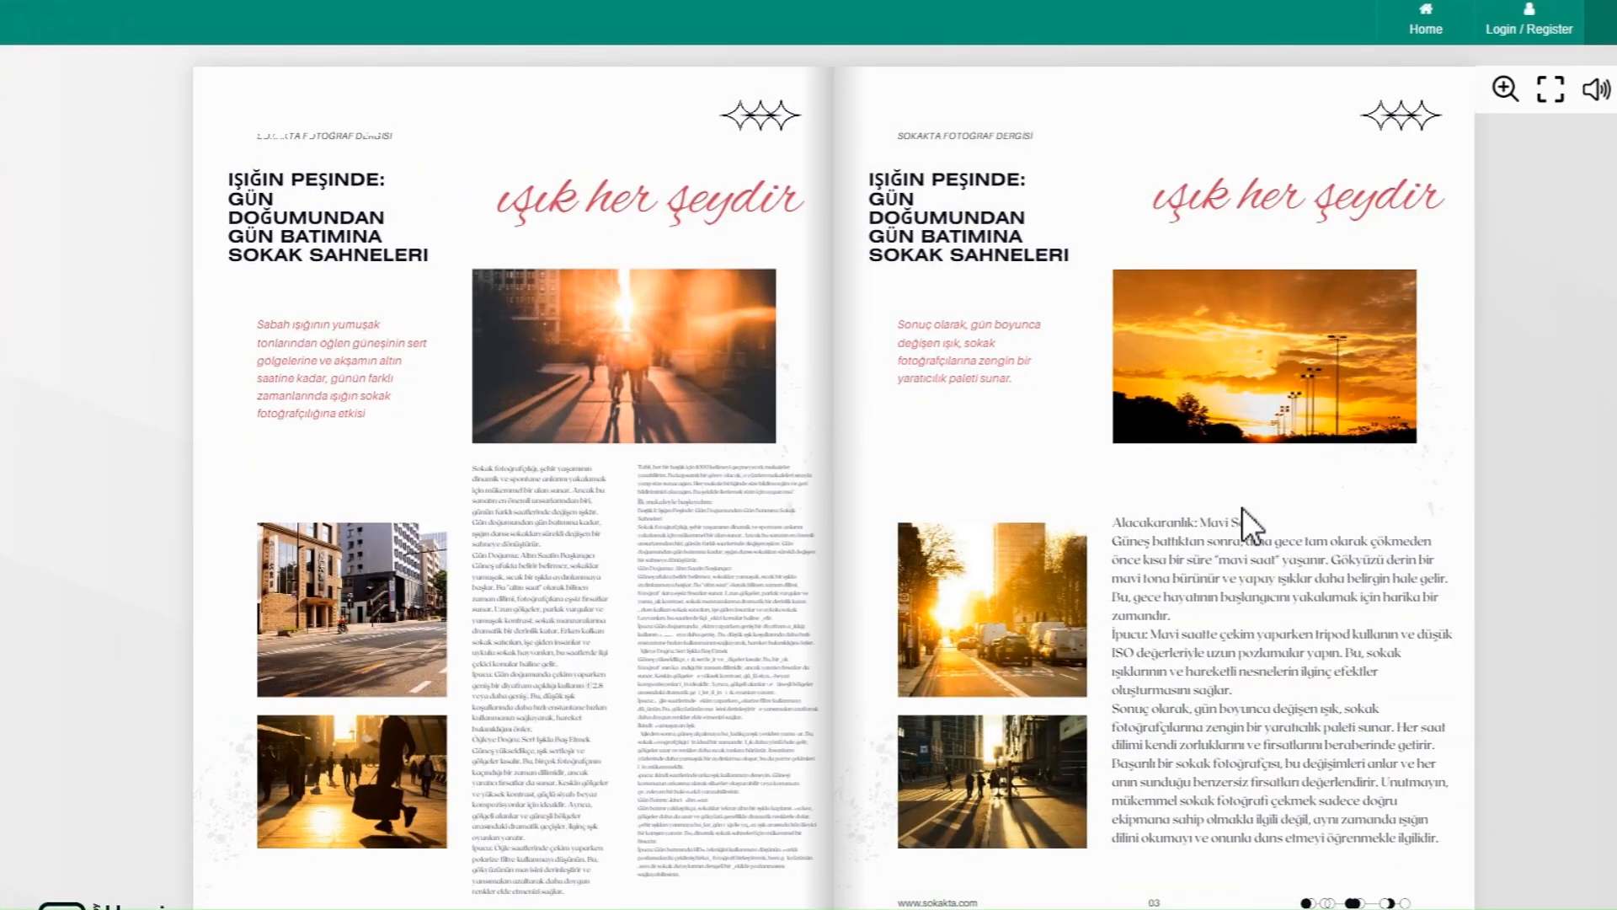
left_click(1241, 508)
left_click(1241, 508)
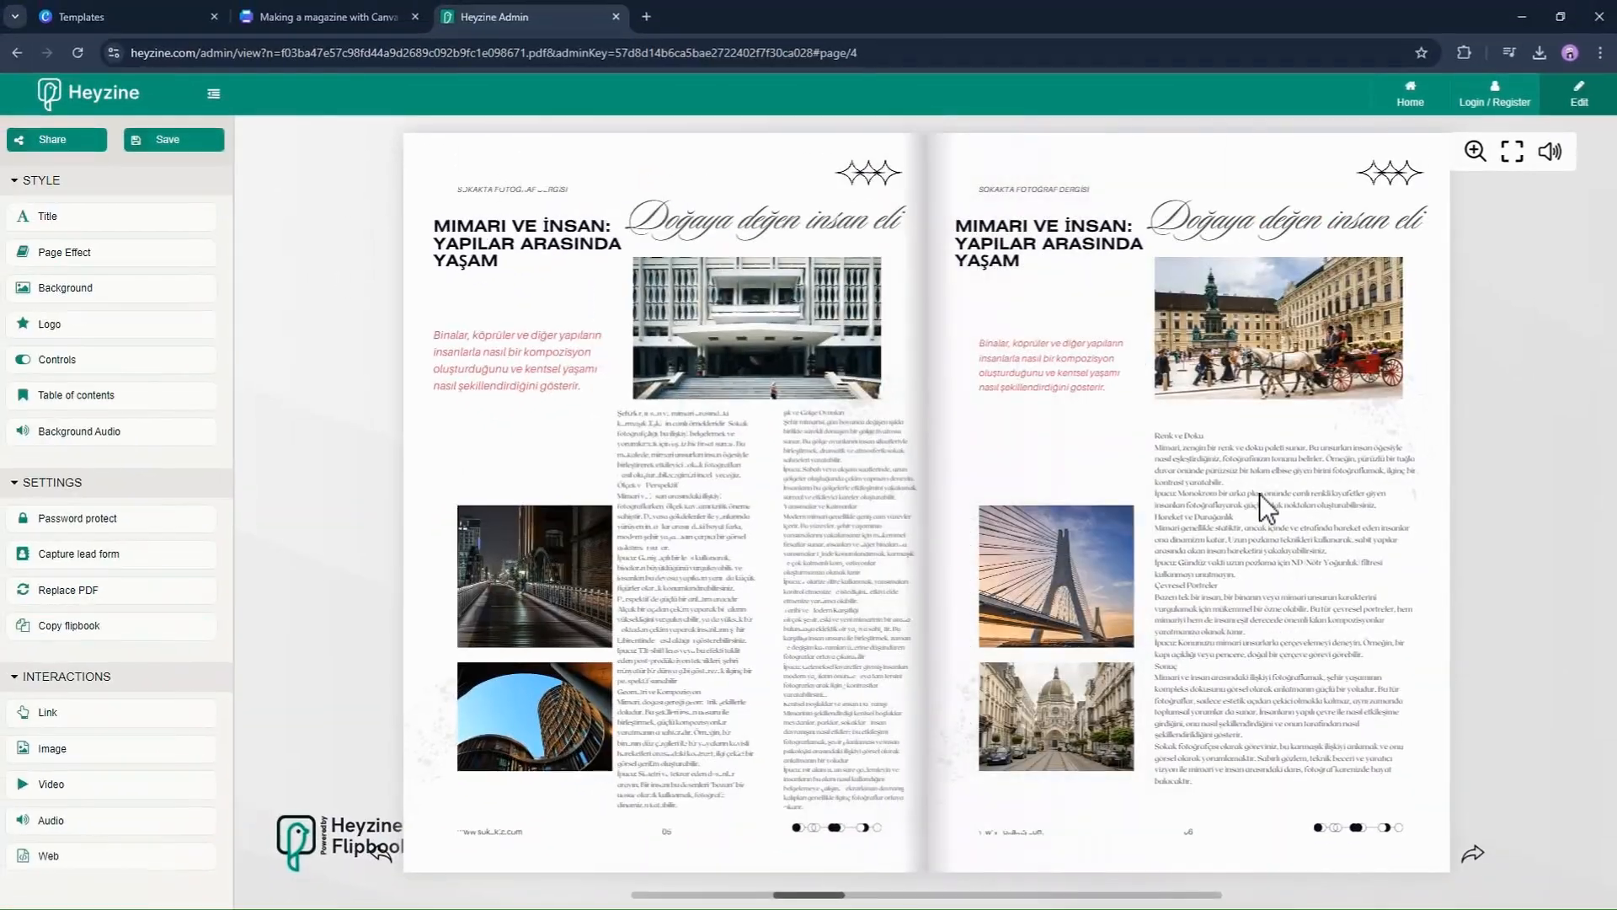
left_click(1242, 508)
left_click(1242, 508)
left_click(1241, 508)
left_click(1242, 508)
left_click(1241, 508)
left_click(1260, 494)
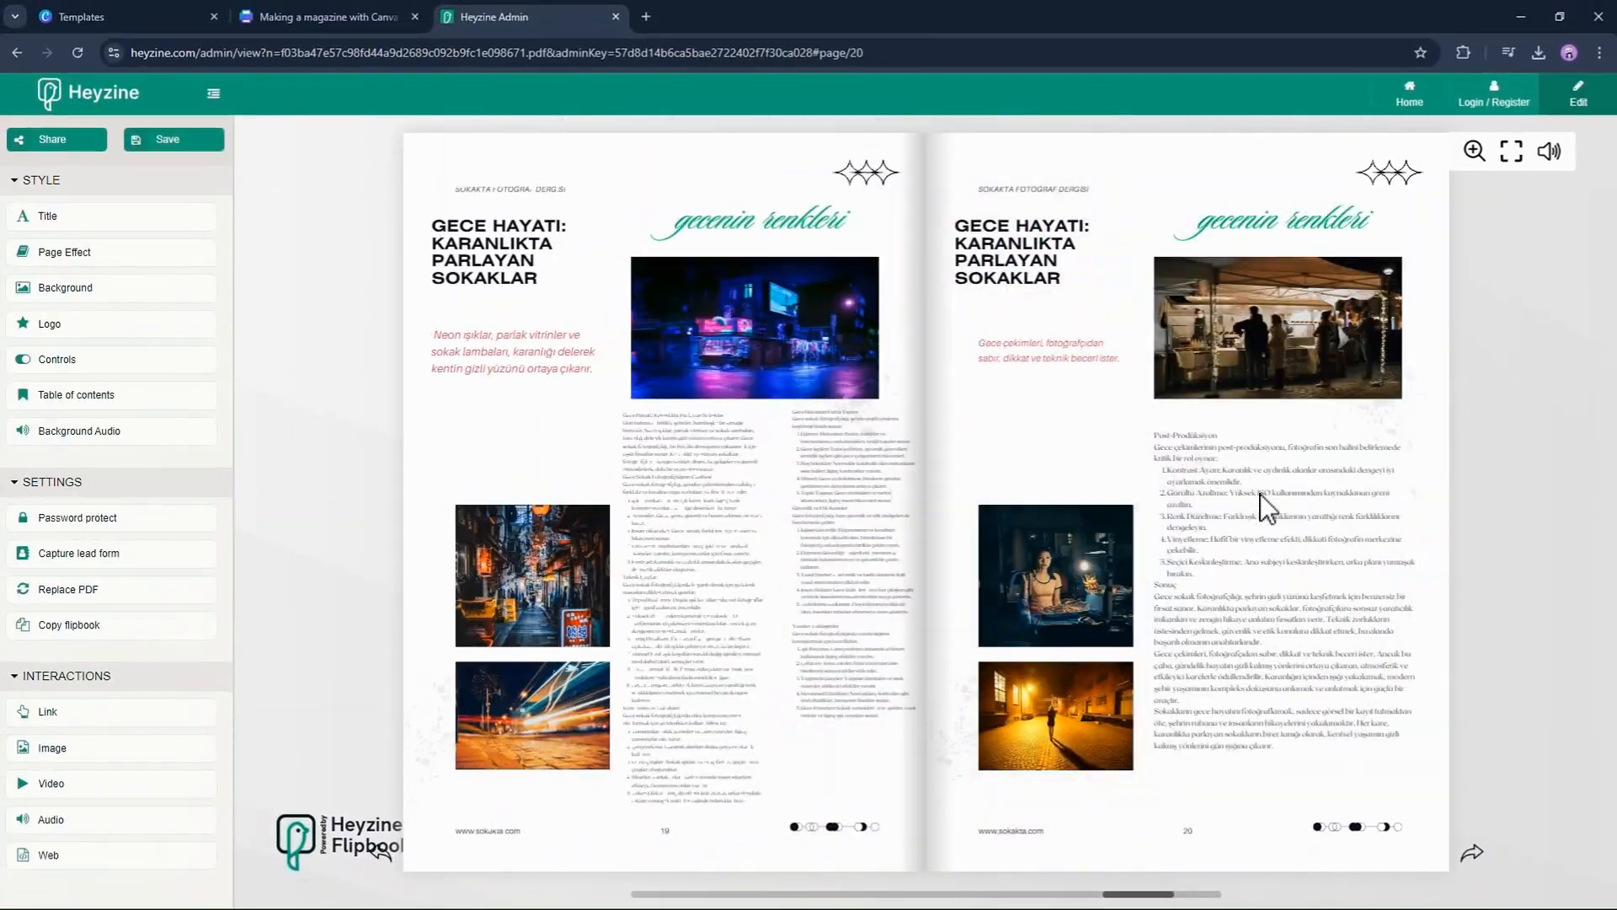
left_click(1260, 494)
left_click(1259, 494)
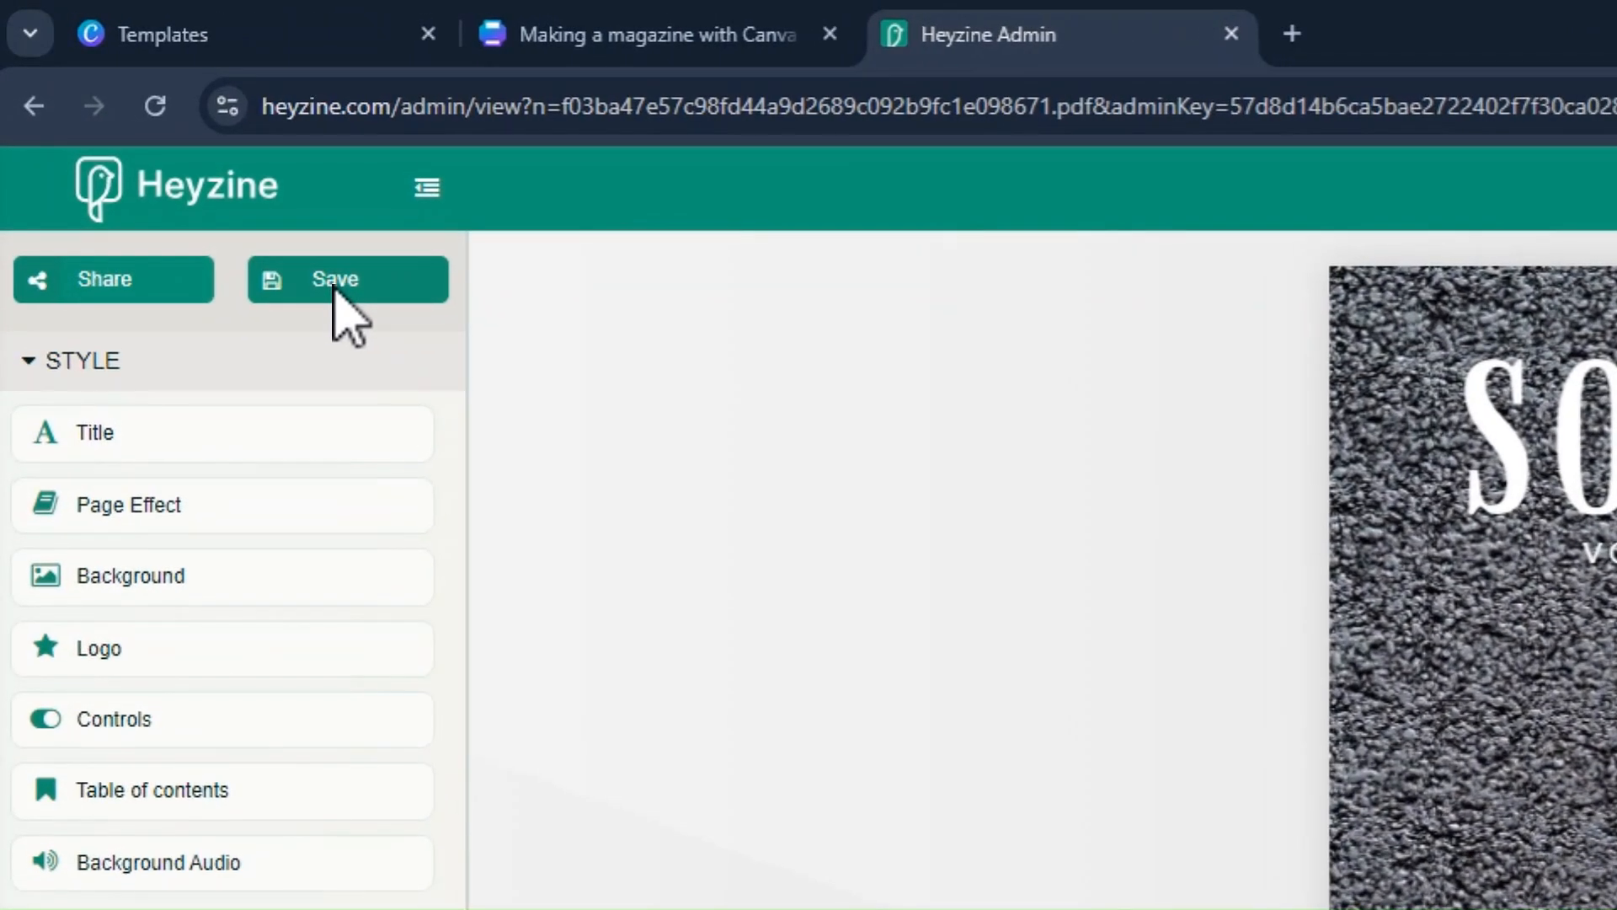
Review the flipbook's reader link in the sharing options and close them
left_click(141, 286)
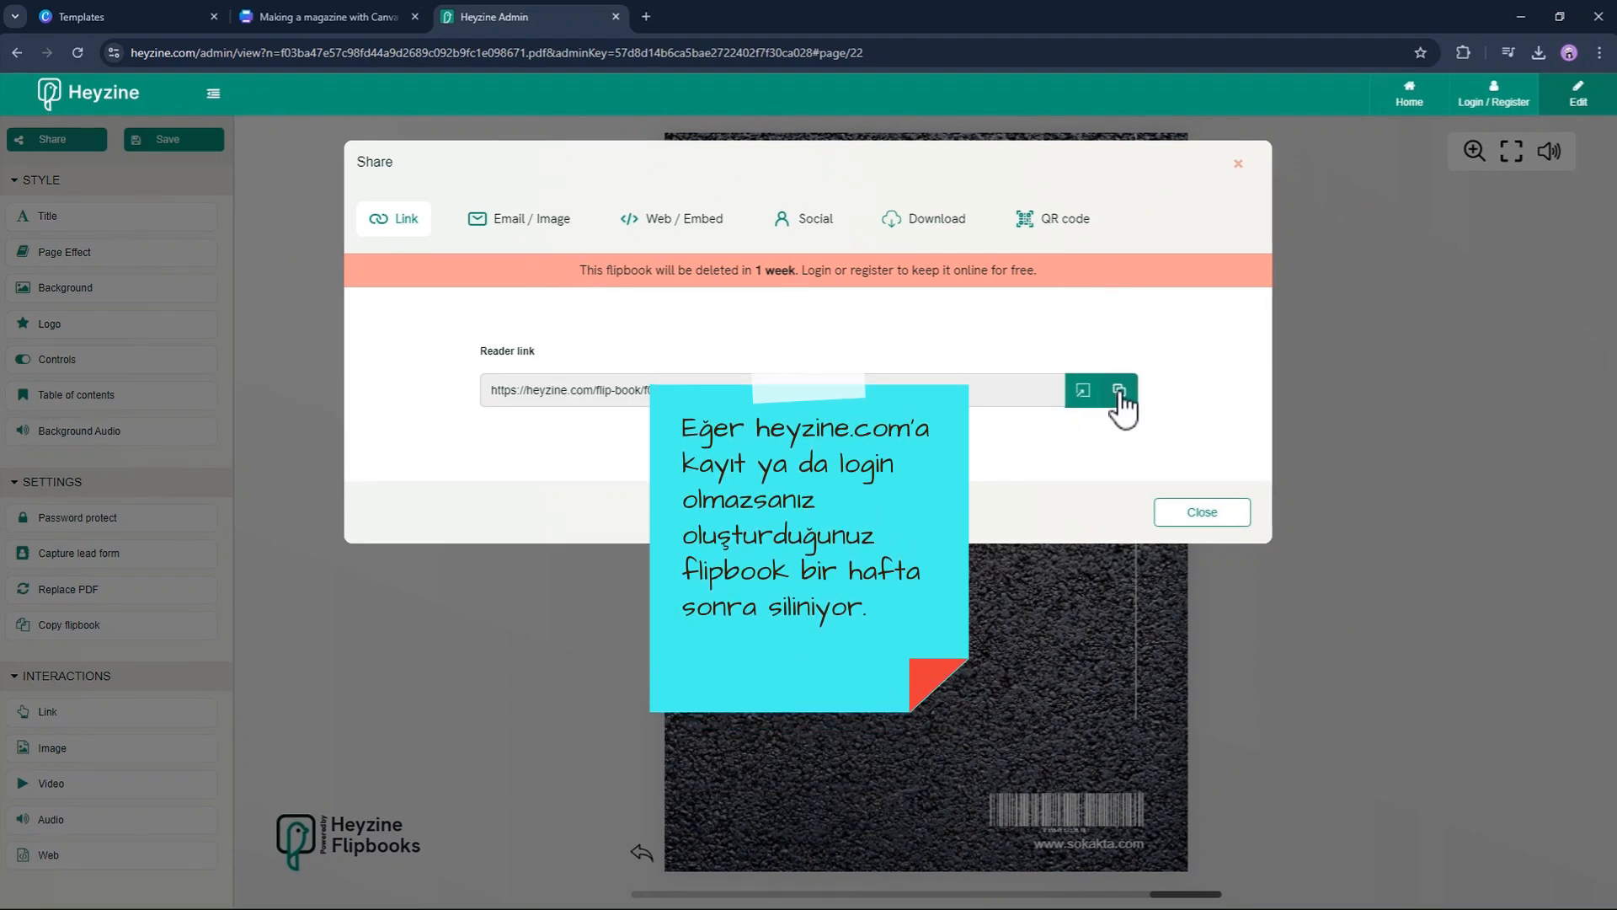
left_click(1181, 514)
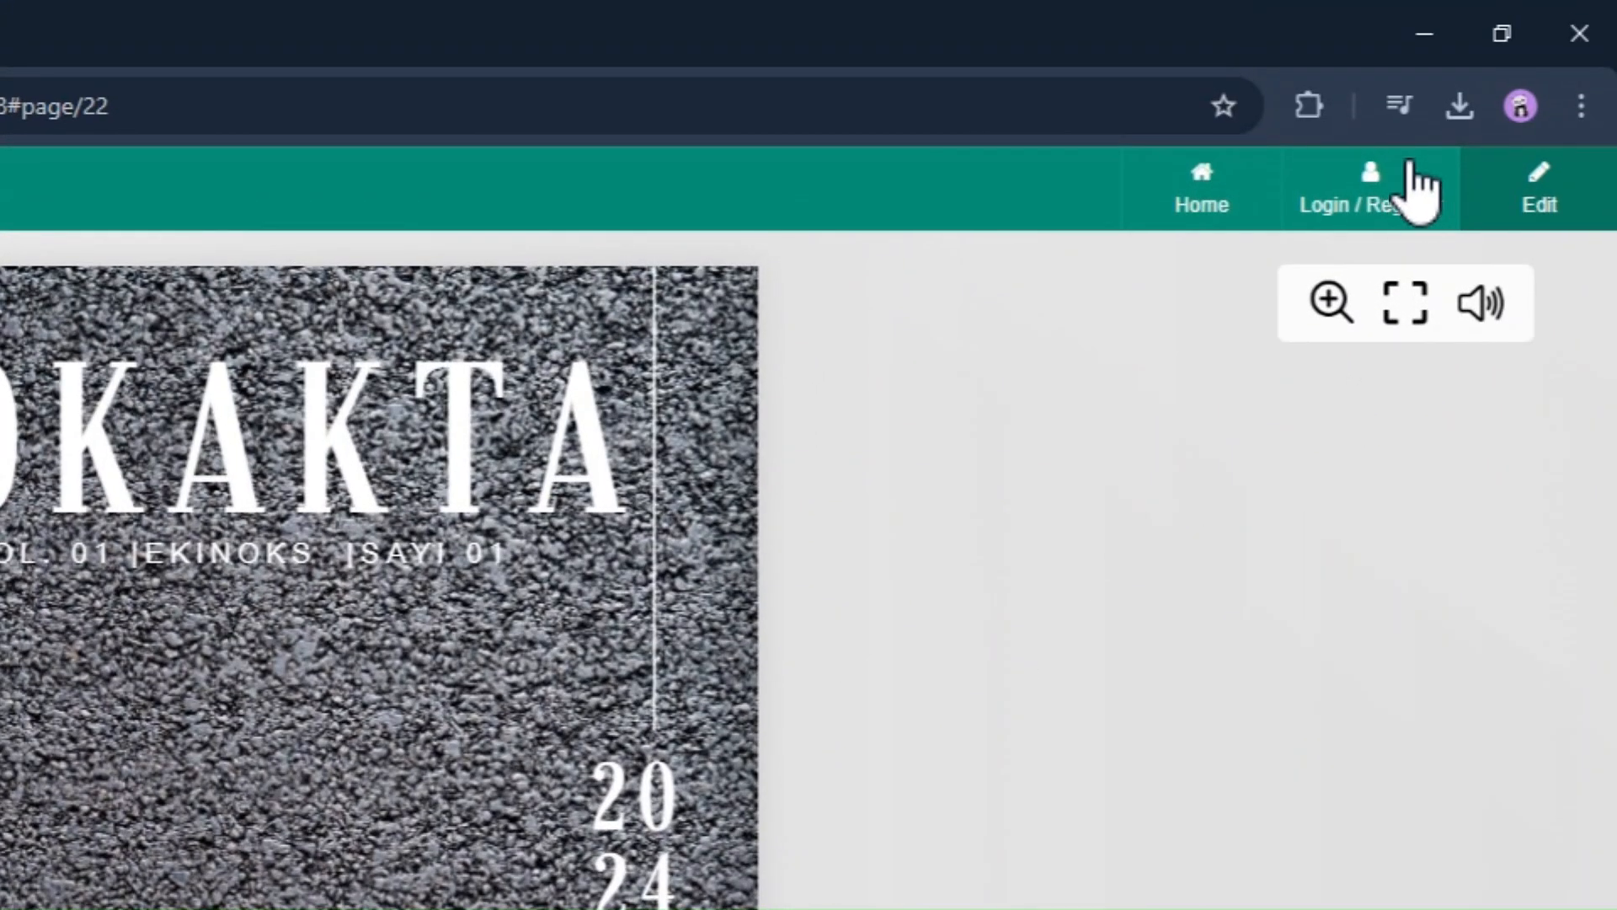
Register on Heyzine with a Google account, agreeing to the terms and conditions of use and the privacy policy
left_click(1414, 187)
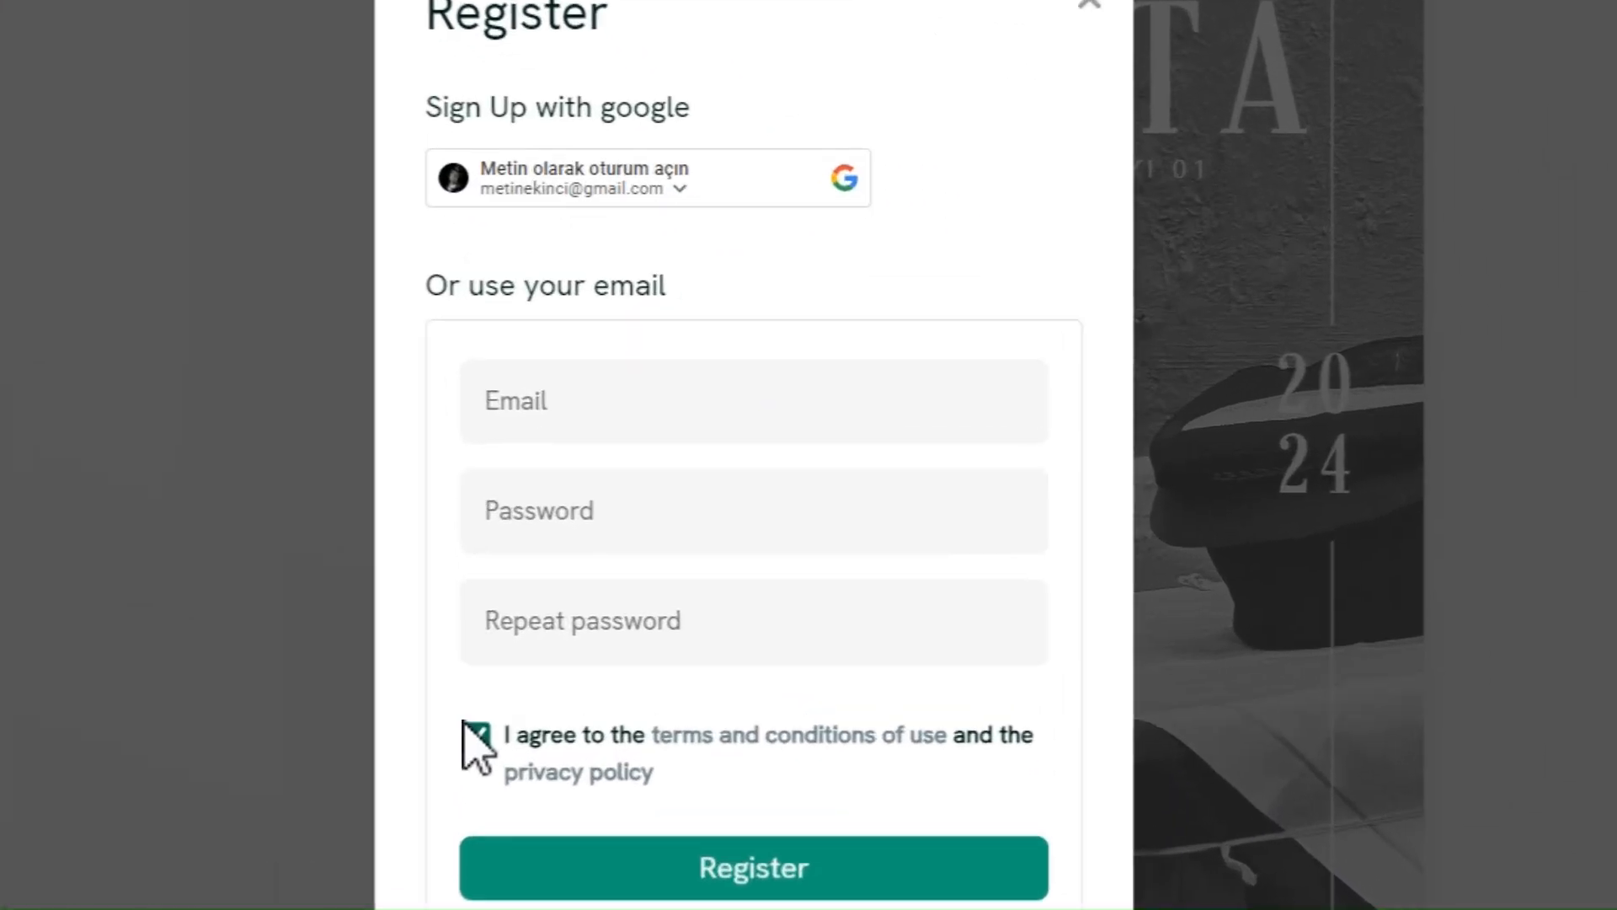
left_click(650, 599)
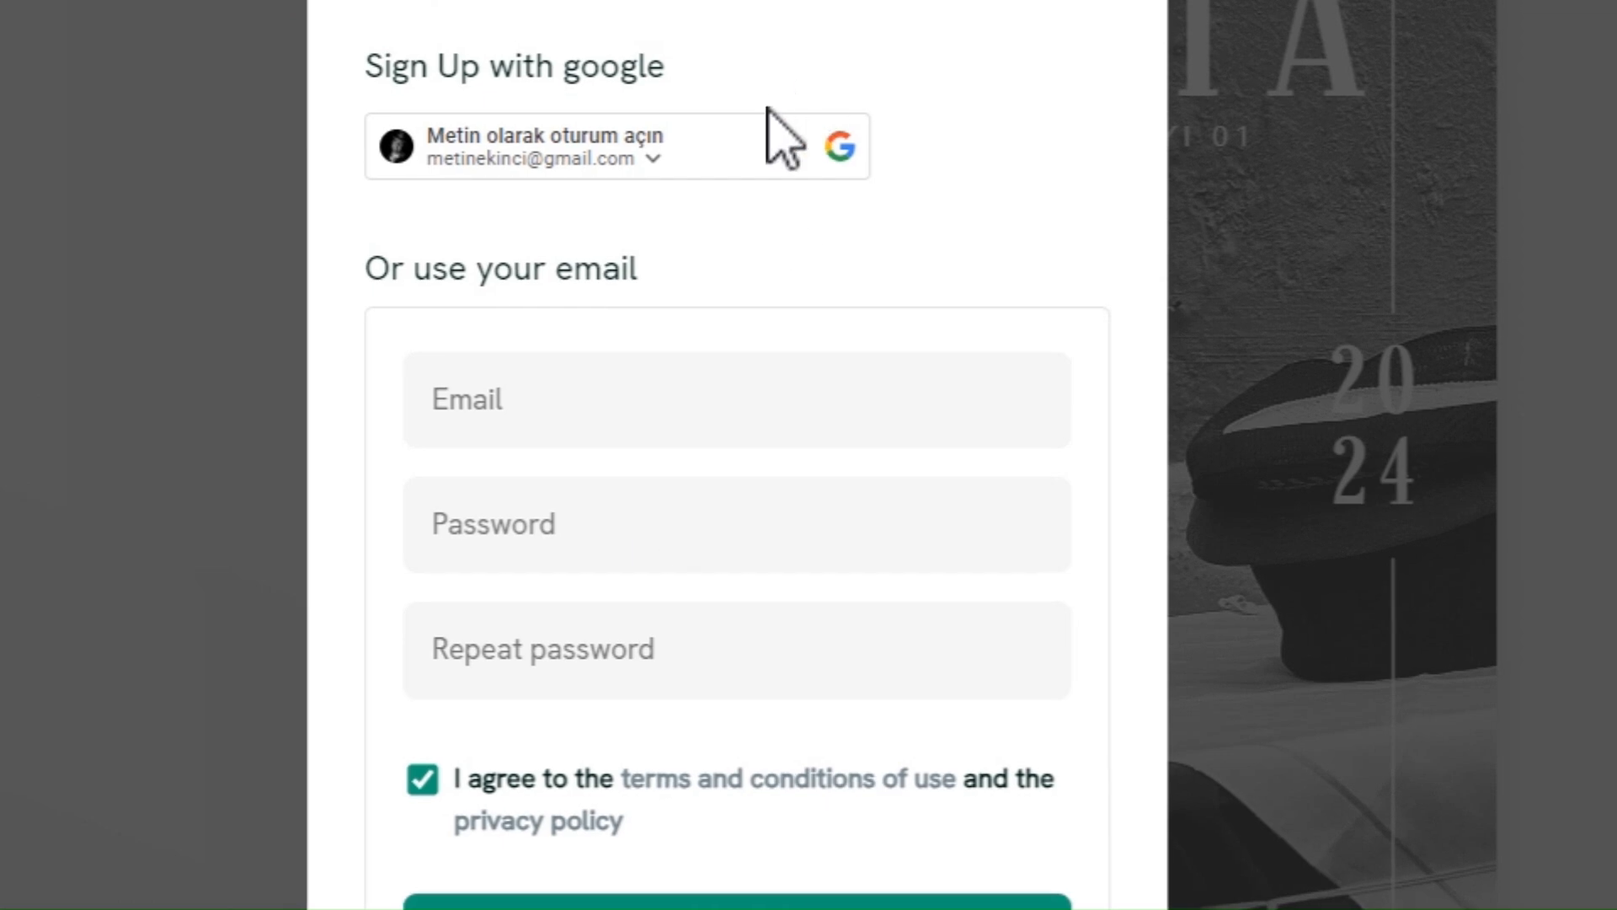
left_click(805, 141)
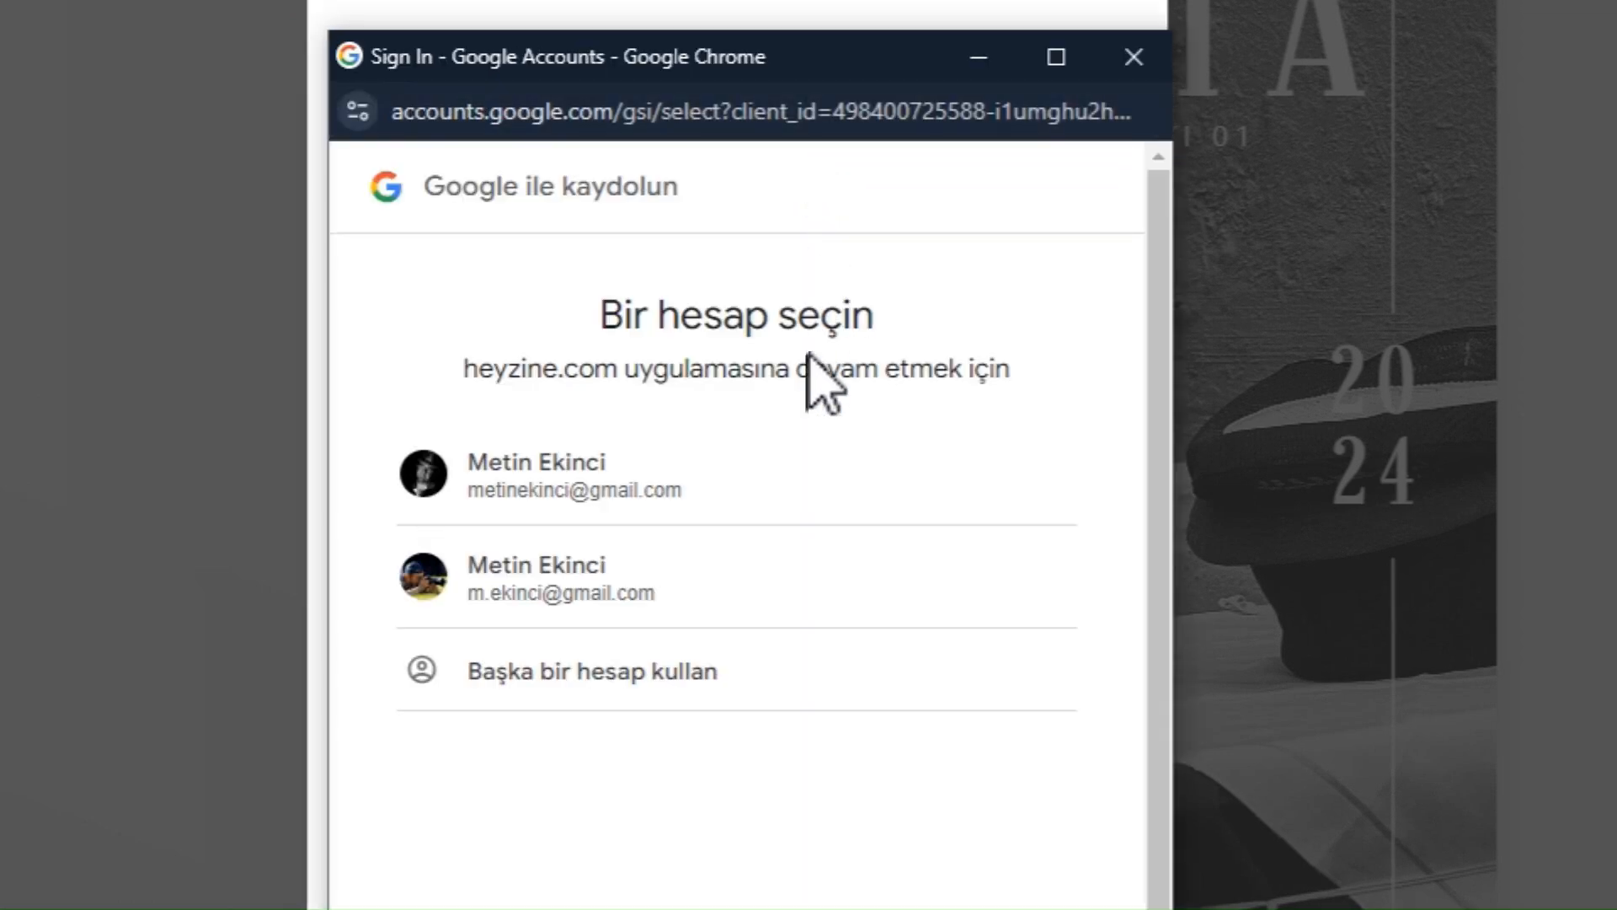
left_click(733, 502)
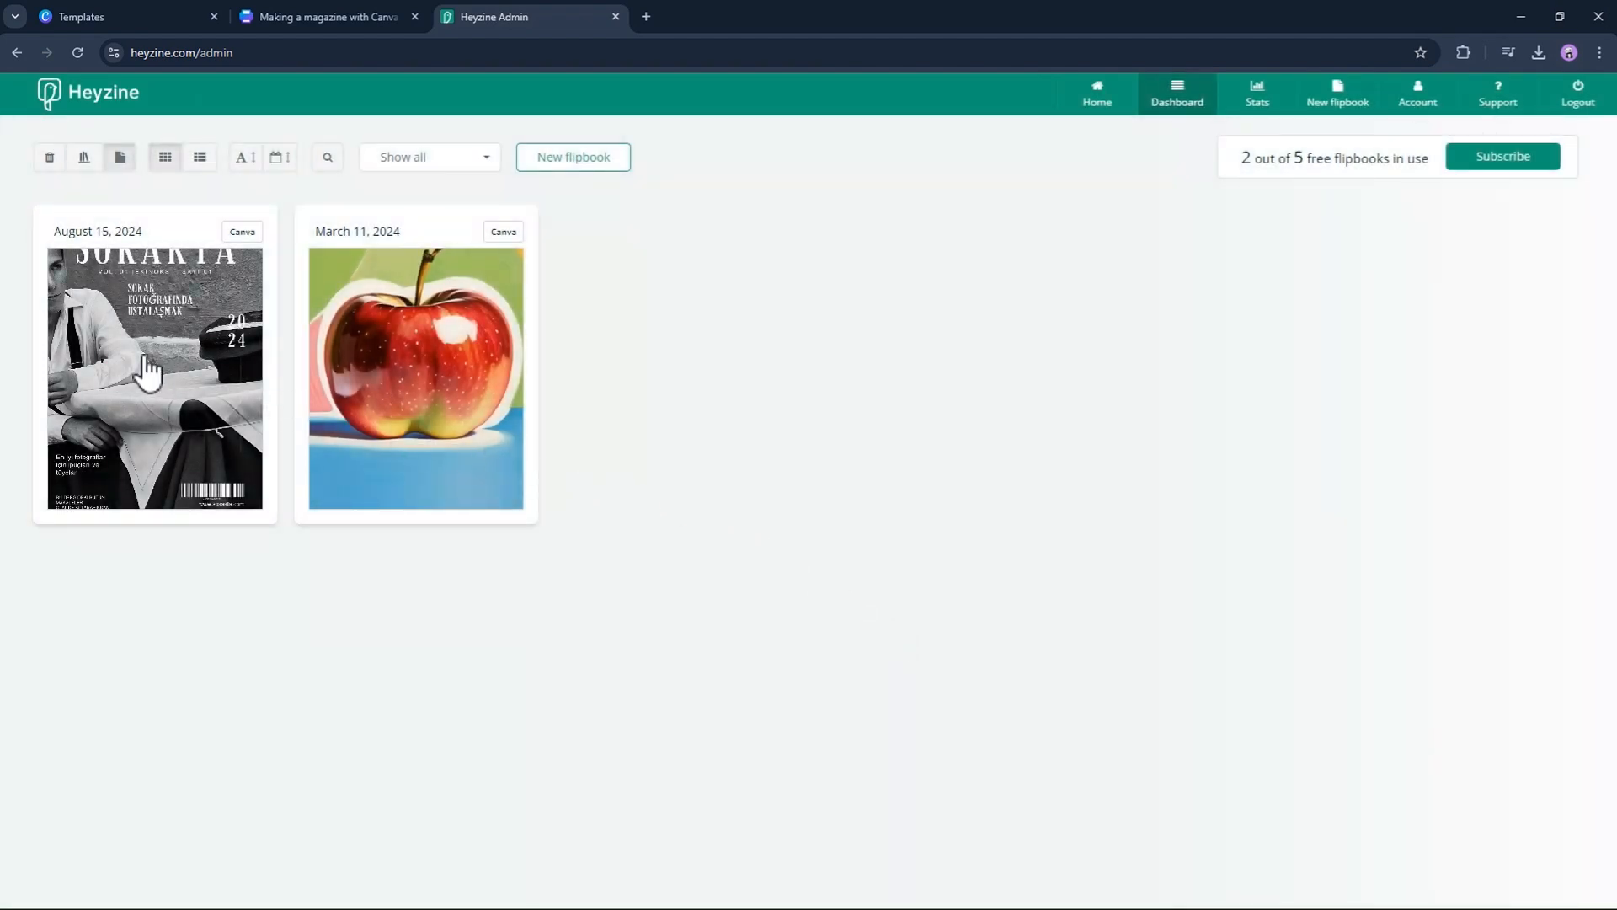
Bring up the sharing options for the SOKAKTA flipbook on the dashboard and open its reader link in a new tab
left_click(173, 404)
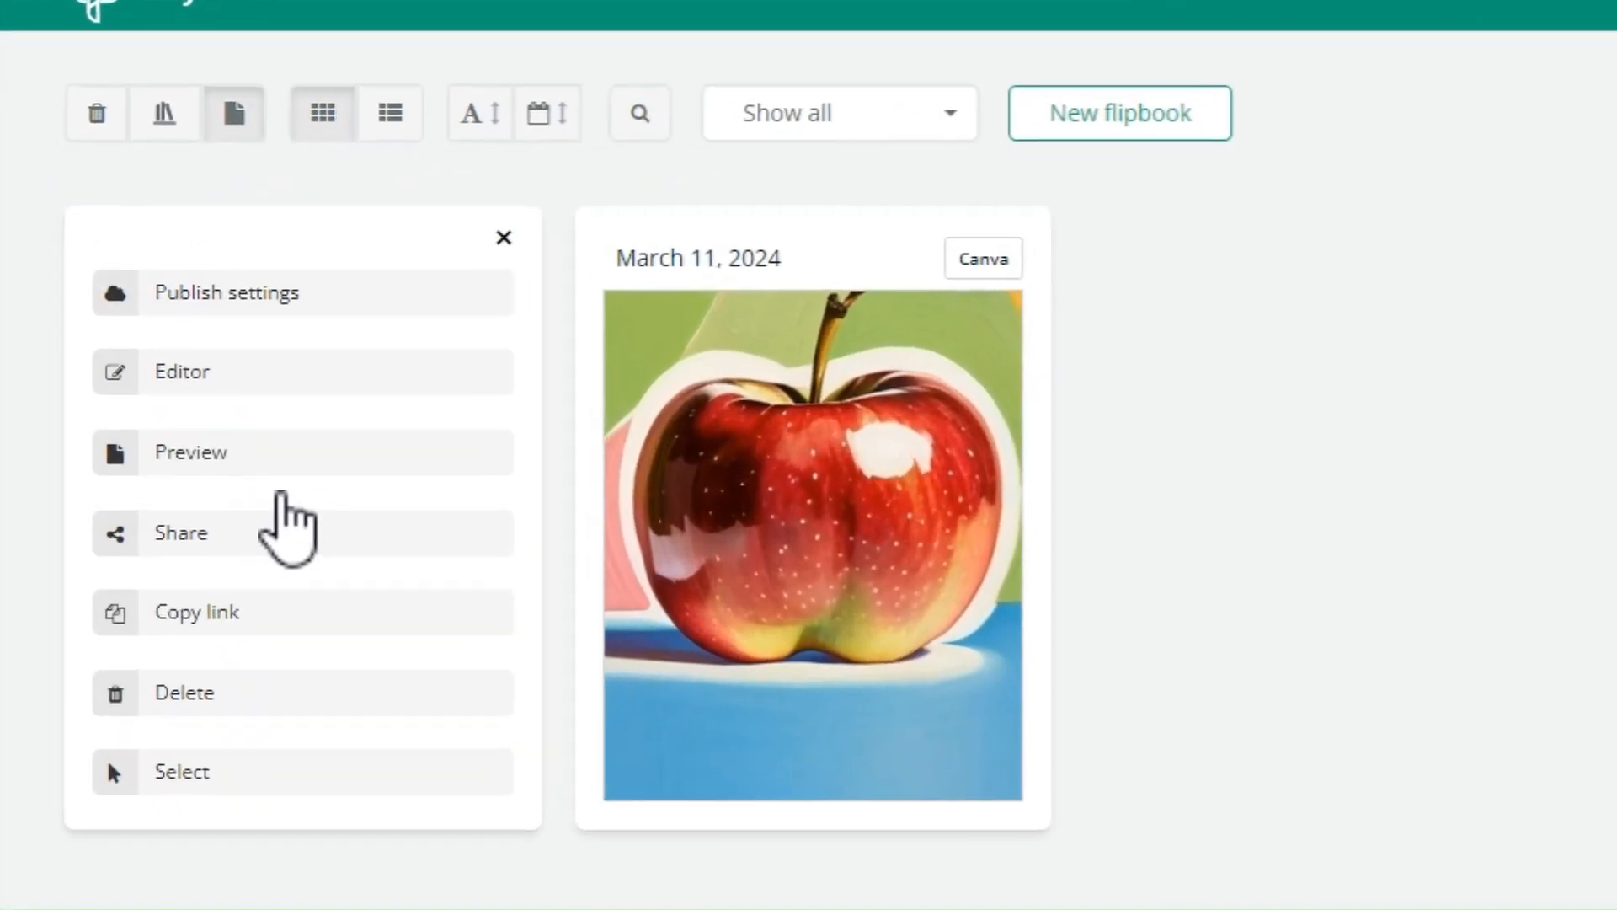
left_click(145, 371)
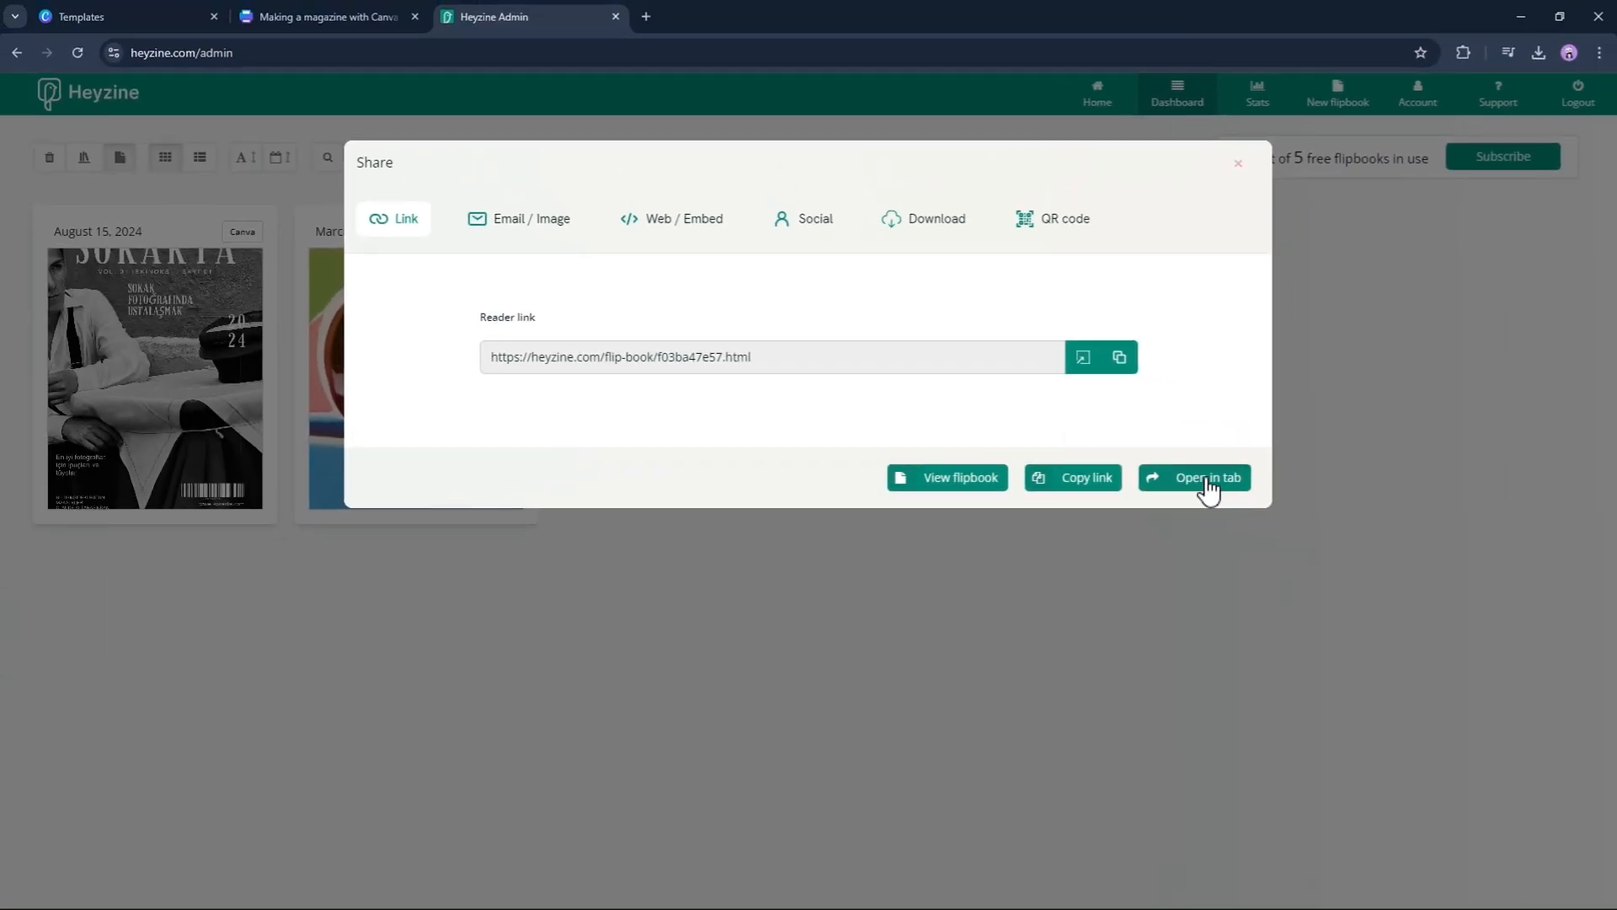
left_click(1207, 480)
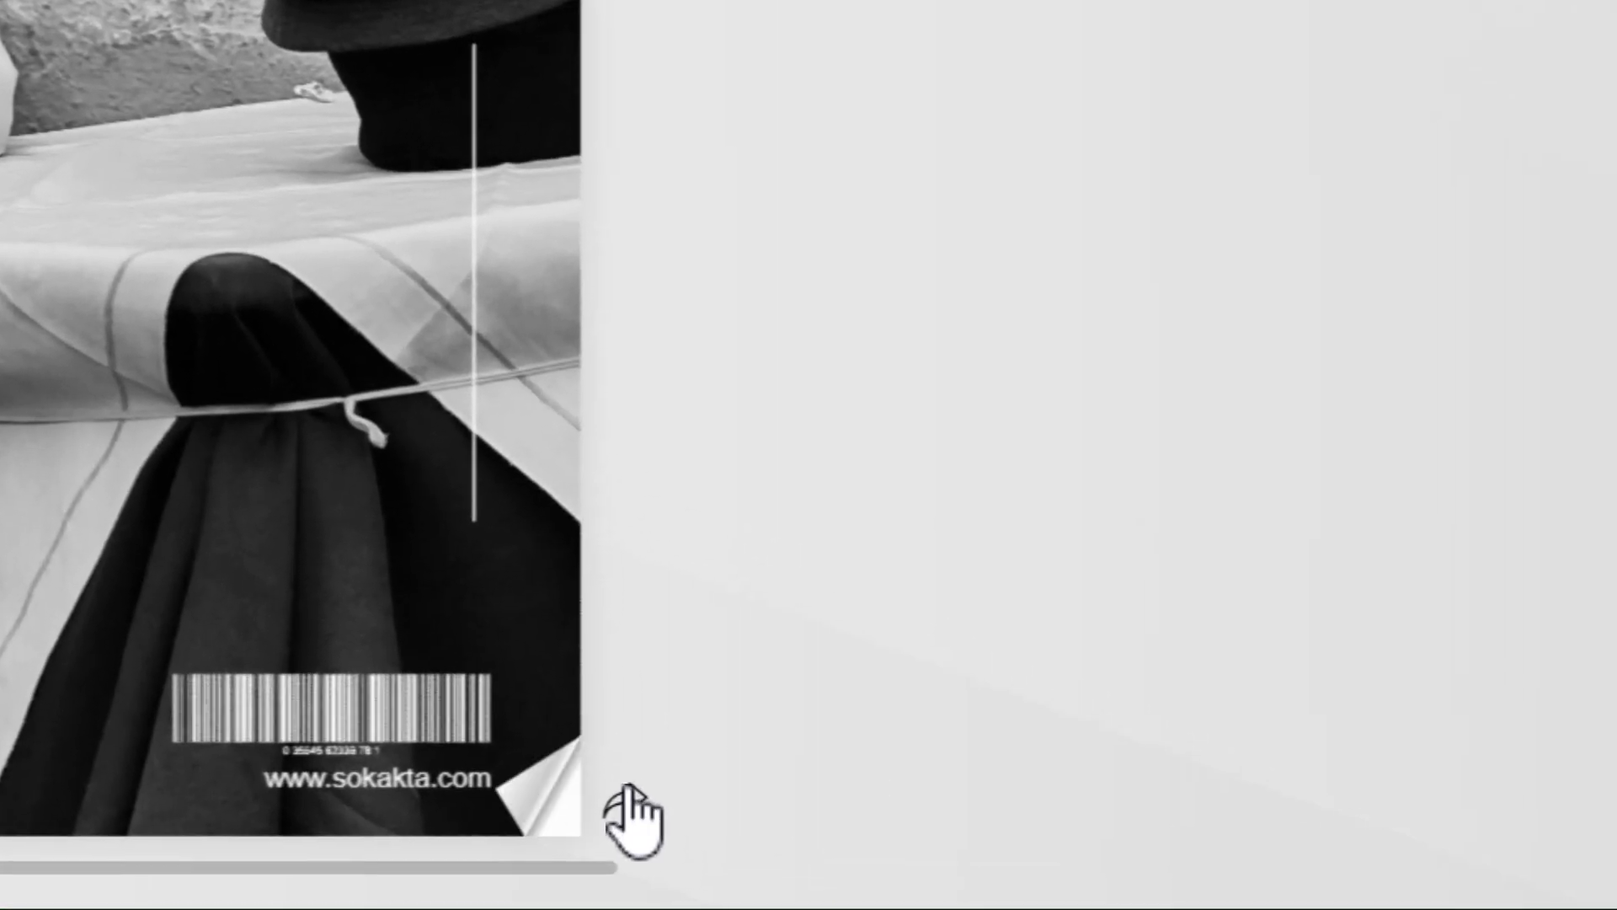
Turn the first pages of the published flipbook to the architecture article on pages 05 and 06
left_click(1079, 864)
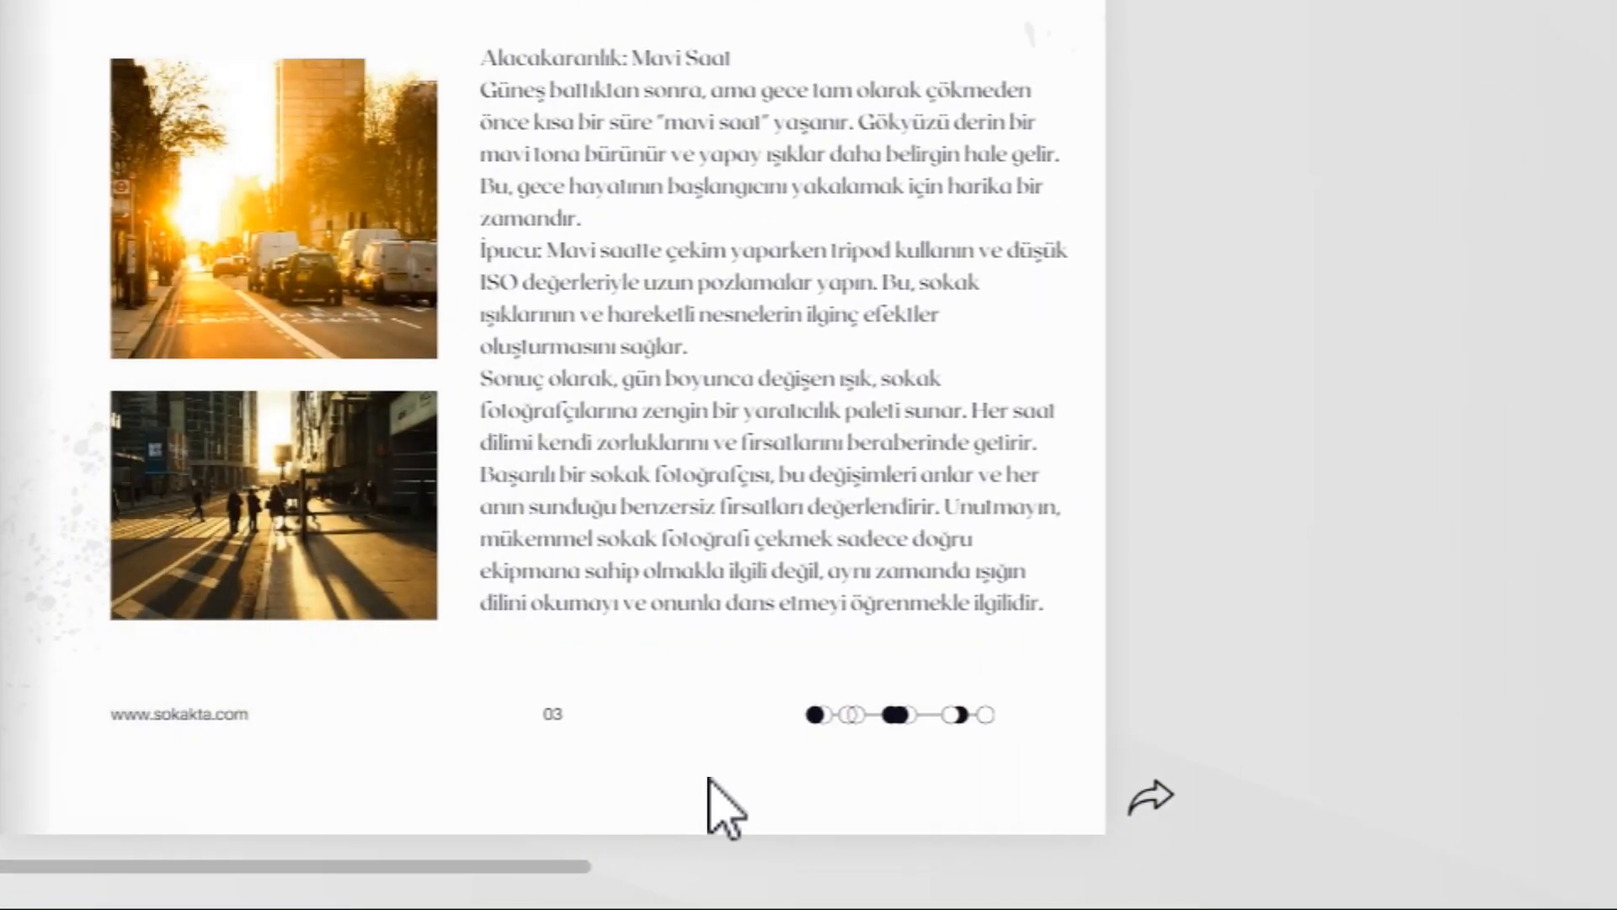
mouse_move(1052, 738)
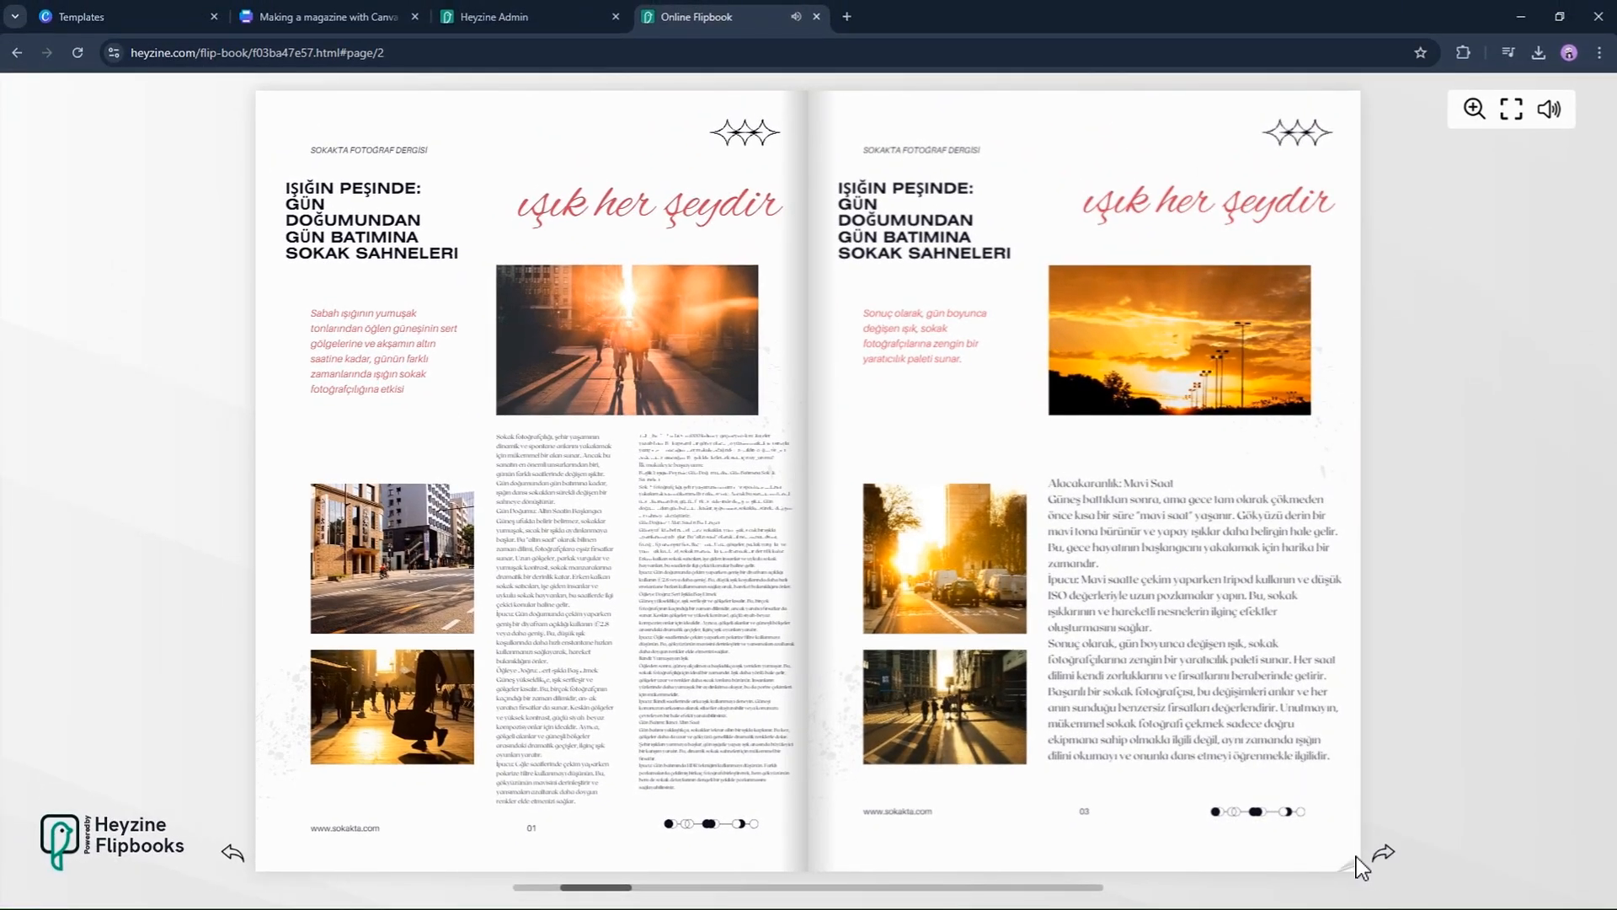
left_click(1356, 856)
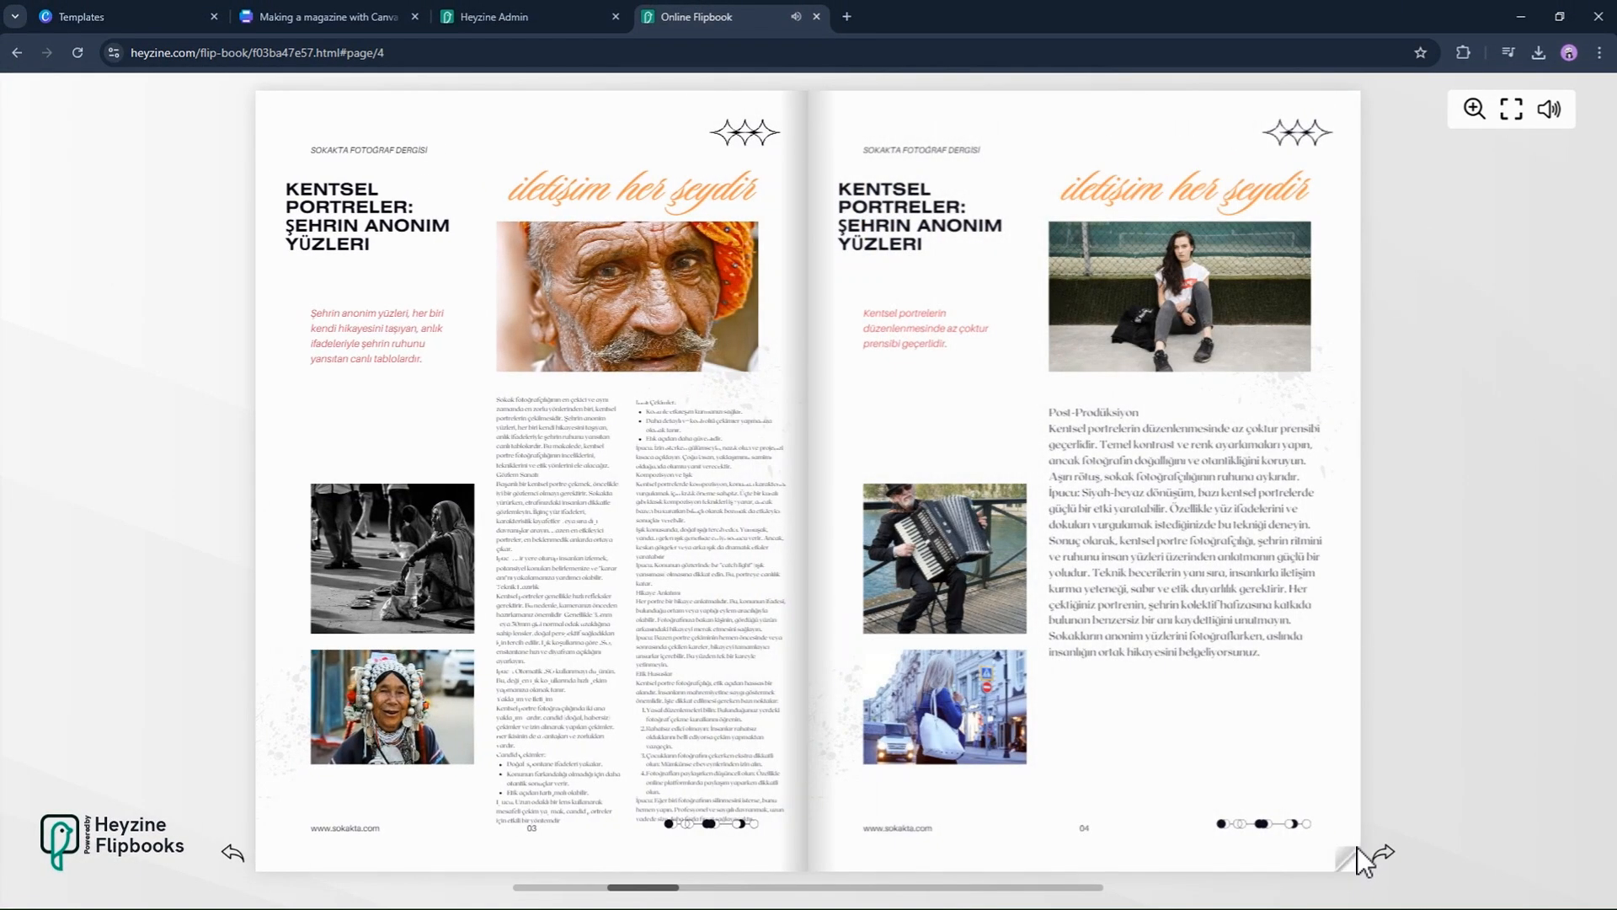
left_click(1360, 852)
Show the flipbook in full screen, zoom in on the architecture spread, and zoom back out
left_click(1512, 108)
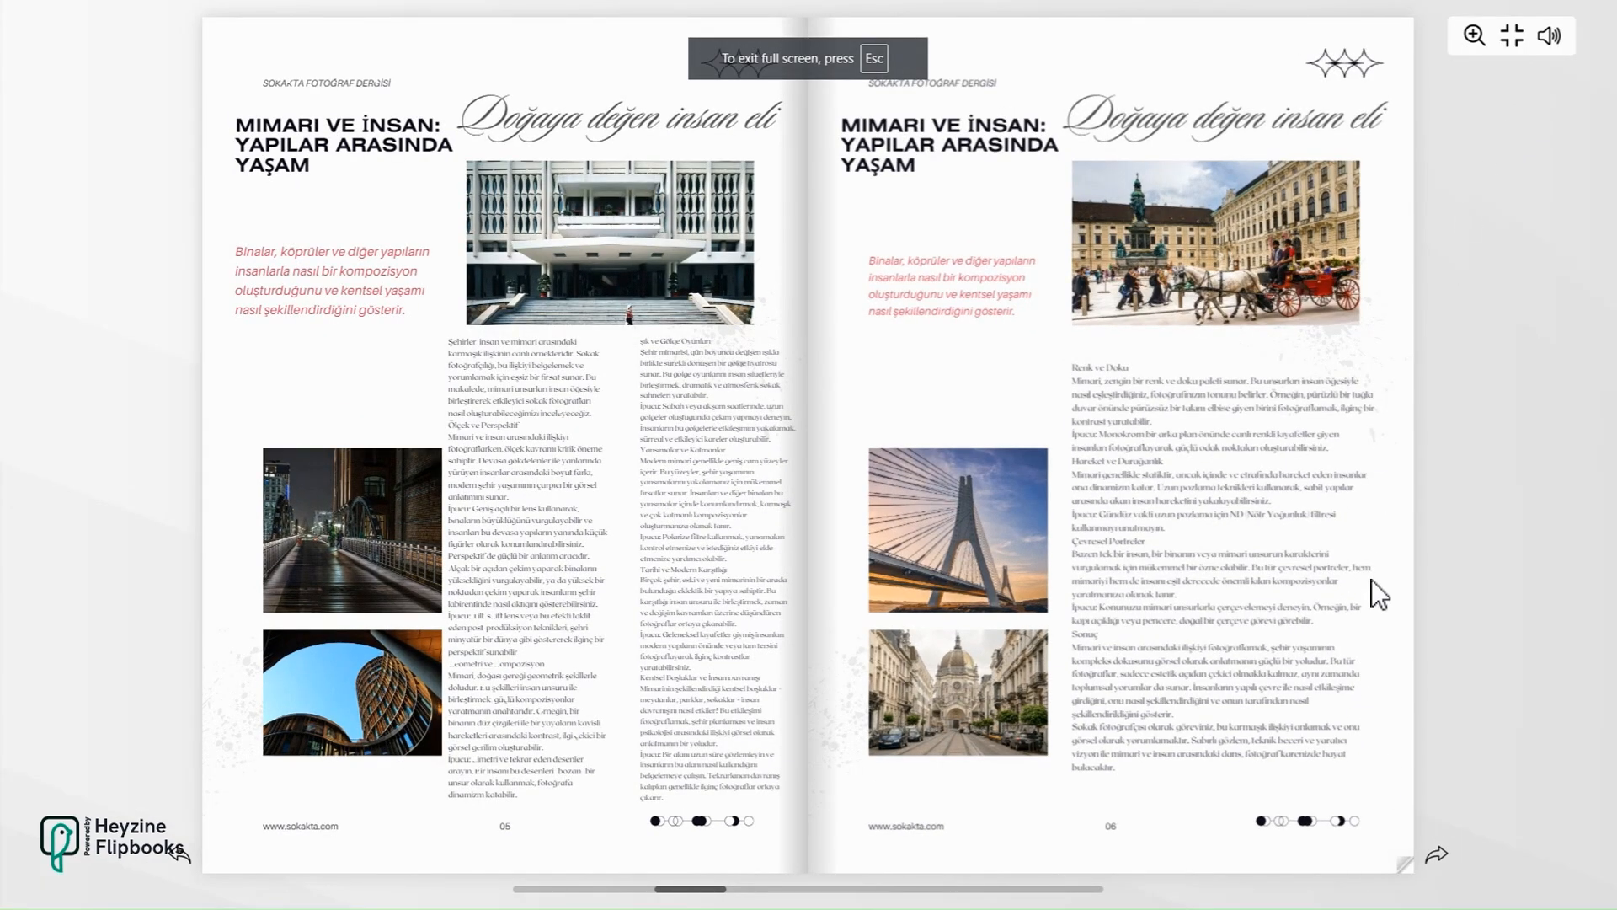
left_click(1476, 38)
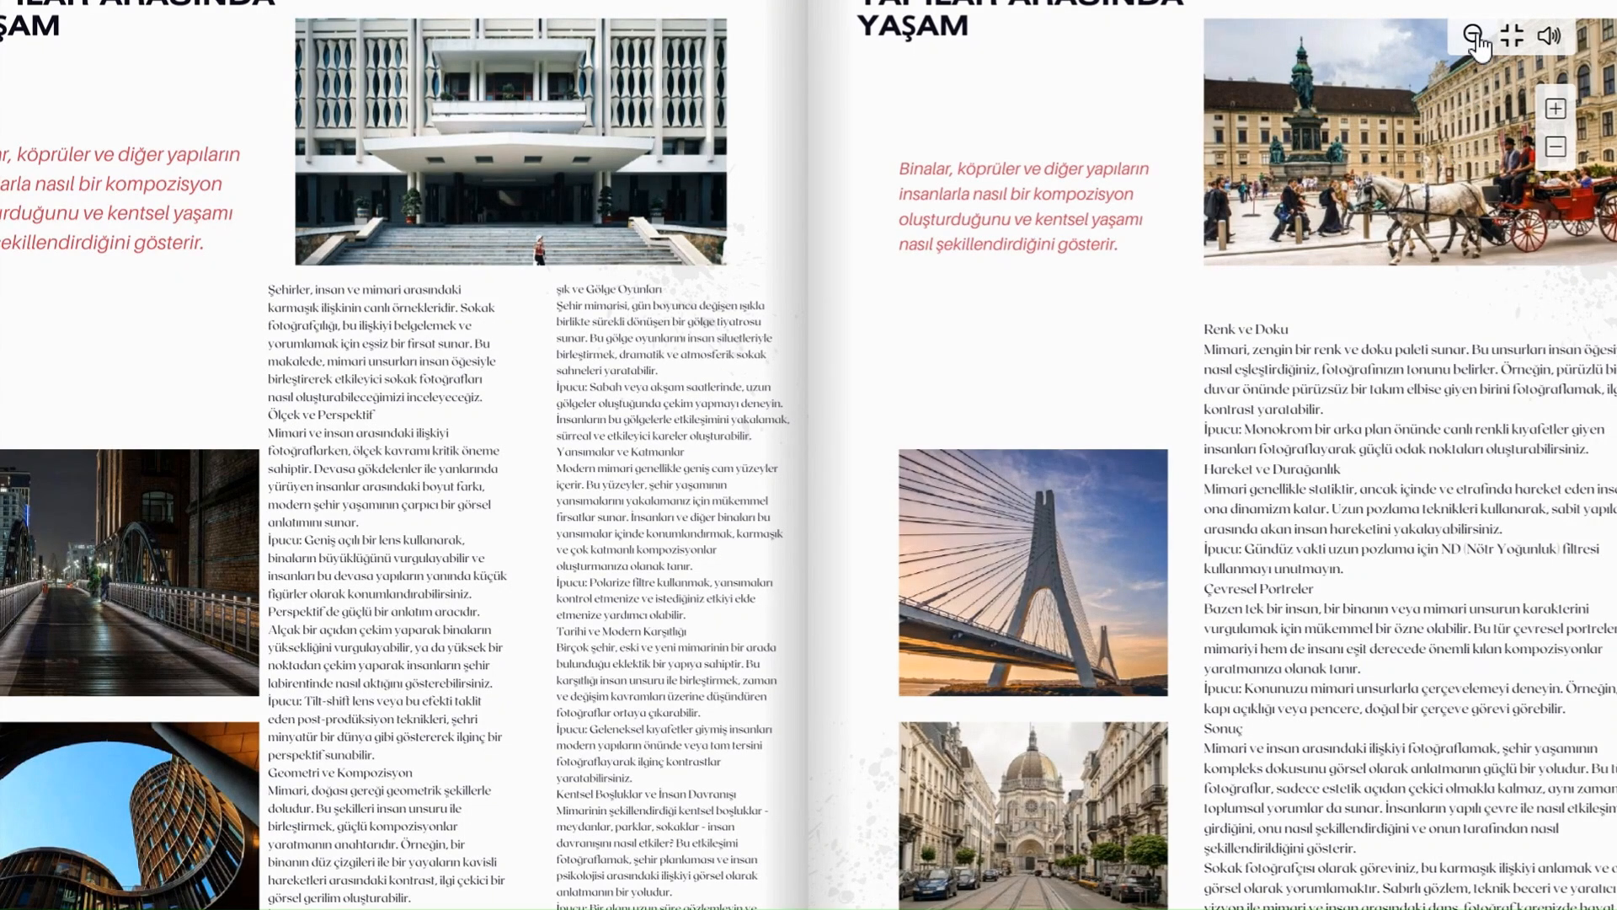
left_click(1474, 36)
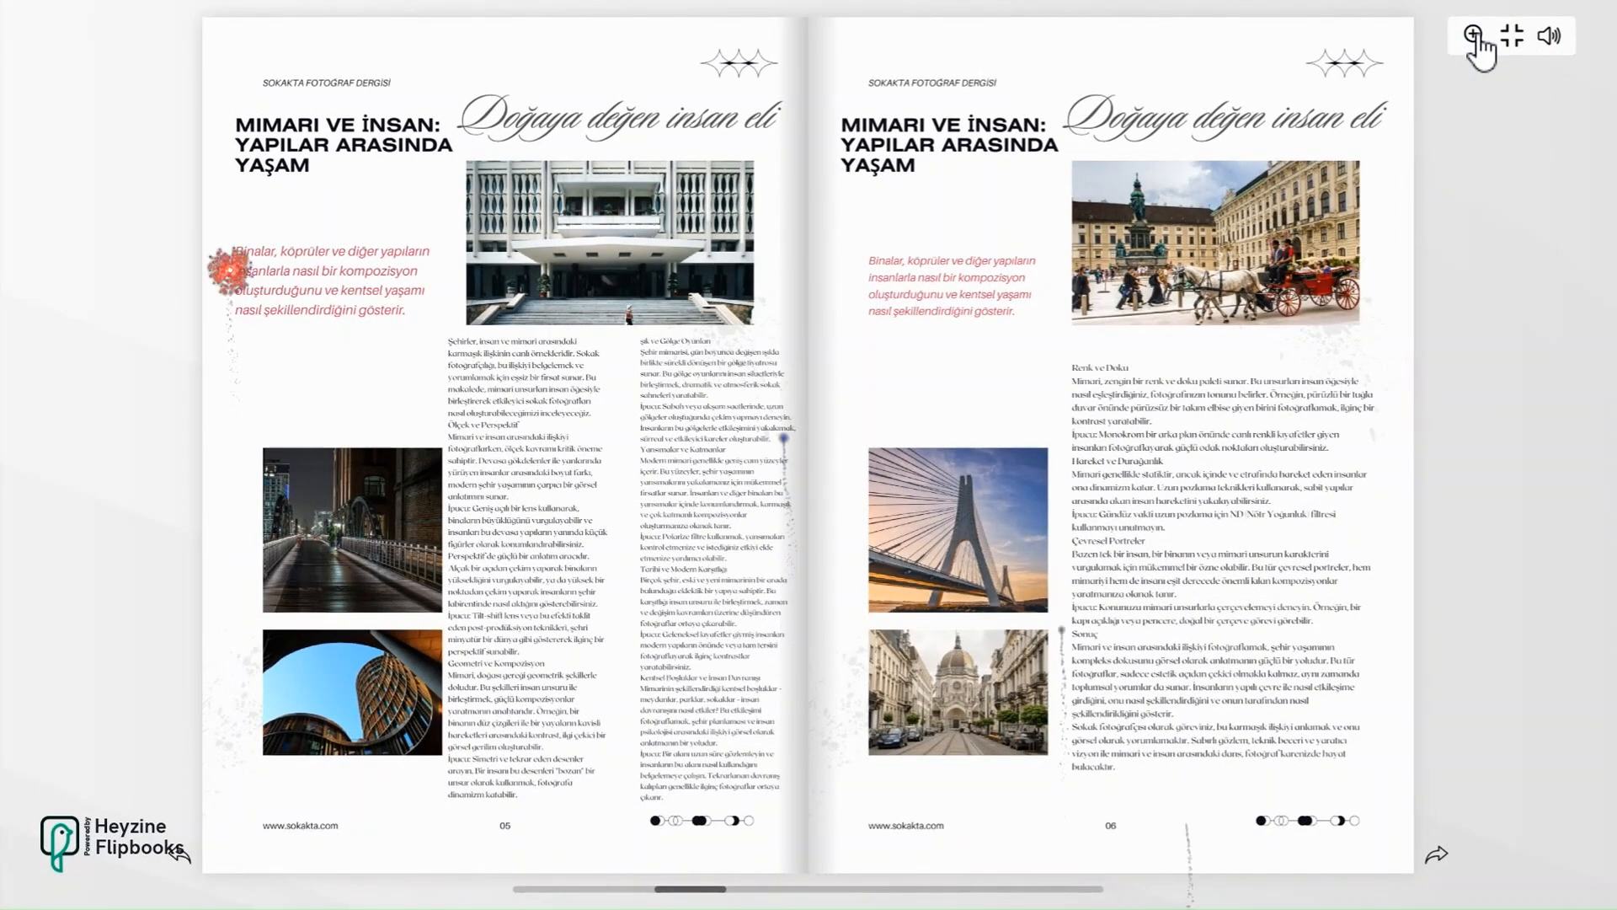
Page through the remaining articles of the full-screen flipbook up to the back cover
left_click(1434, 856)
left_click(1432, 864)
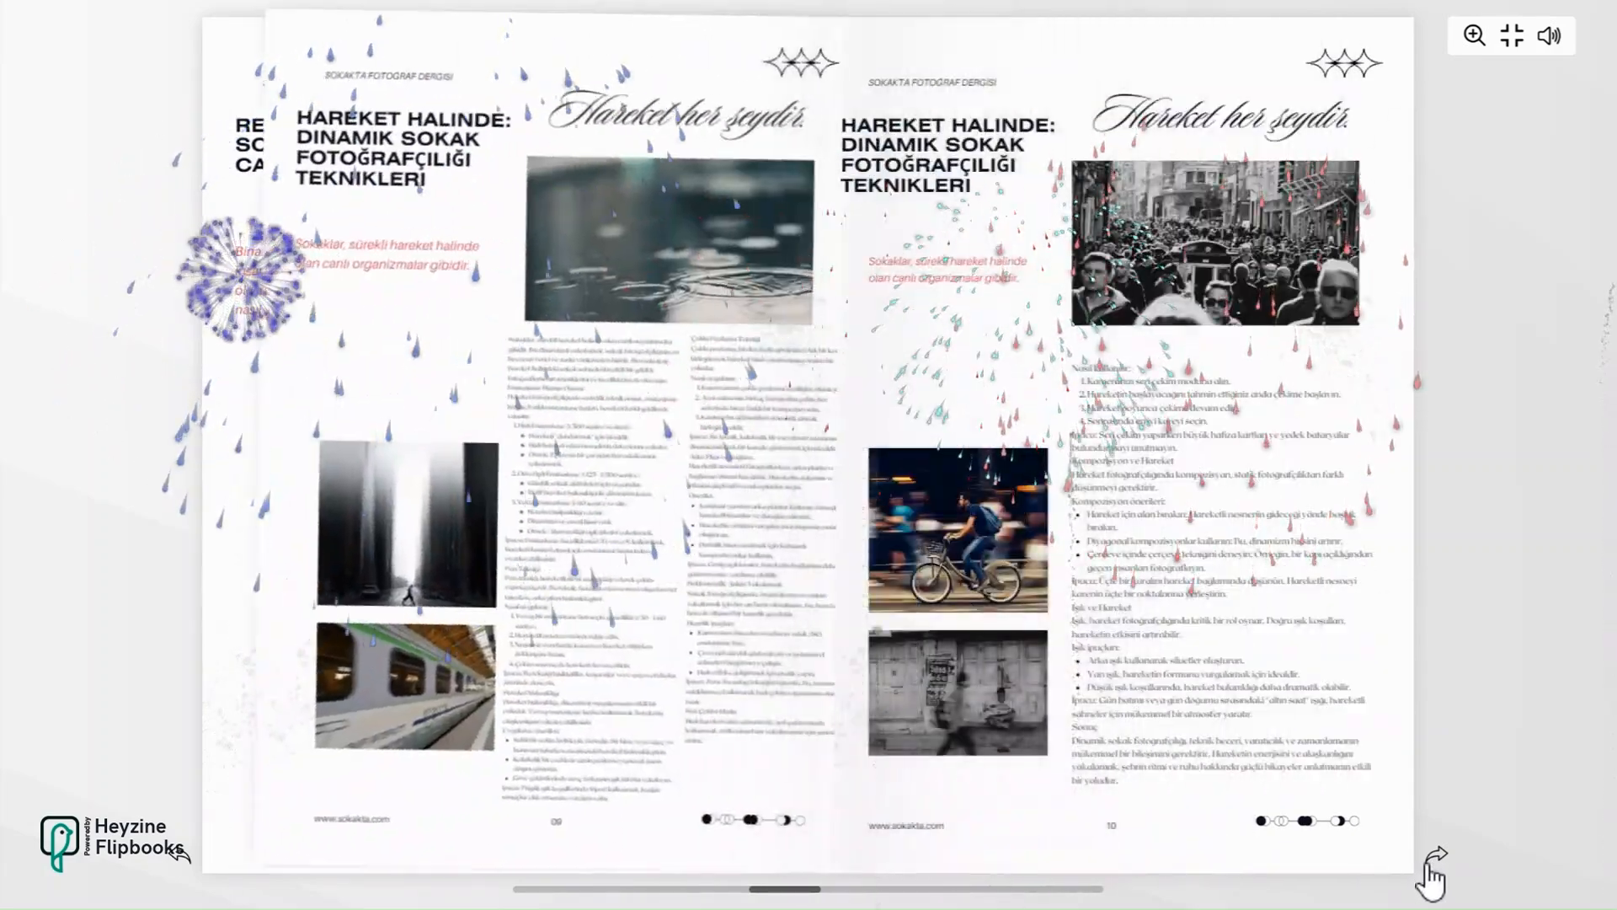
left_click(1432, 863)
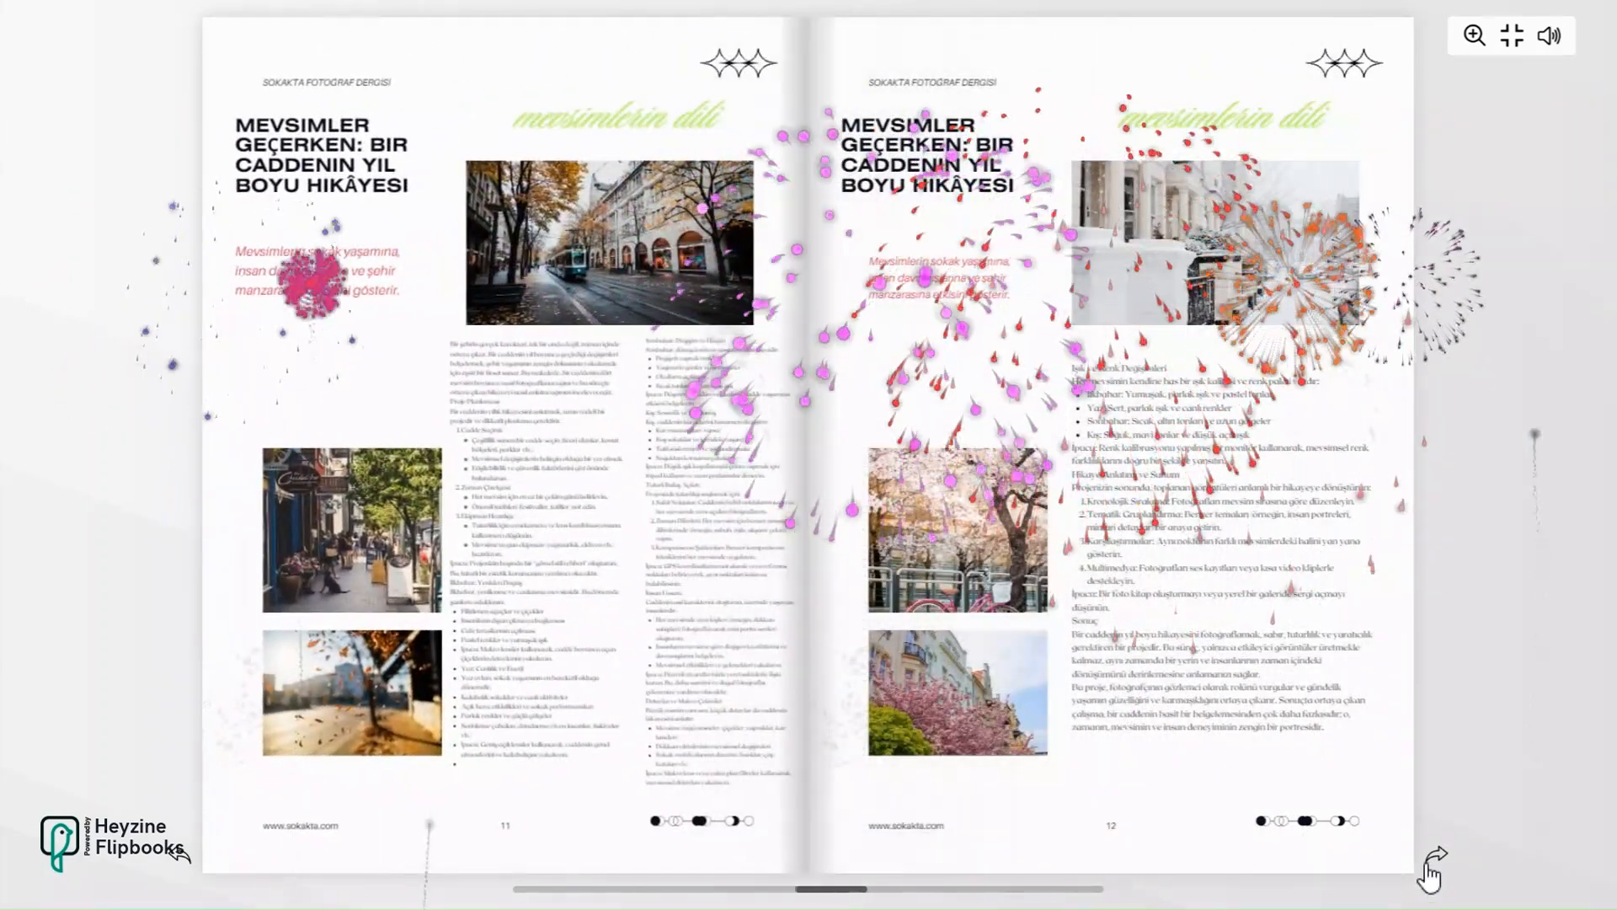
left_click(1432, 863)
left_click(1428, 872)
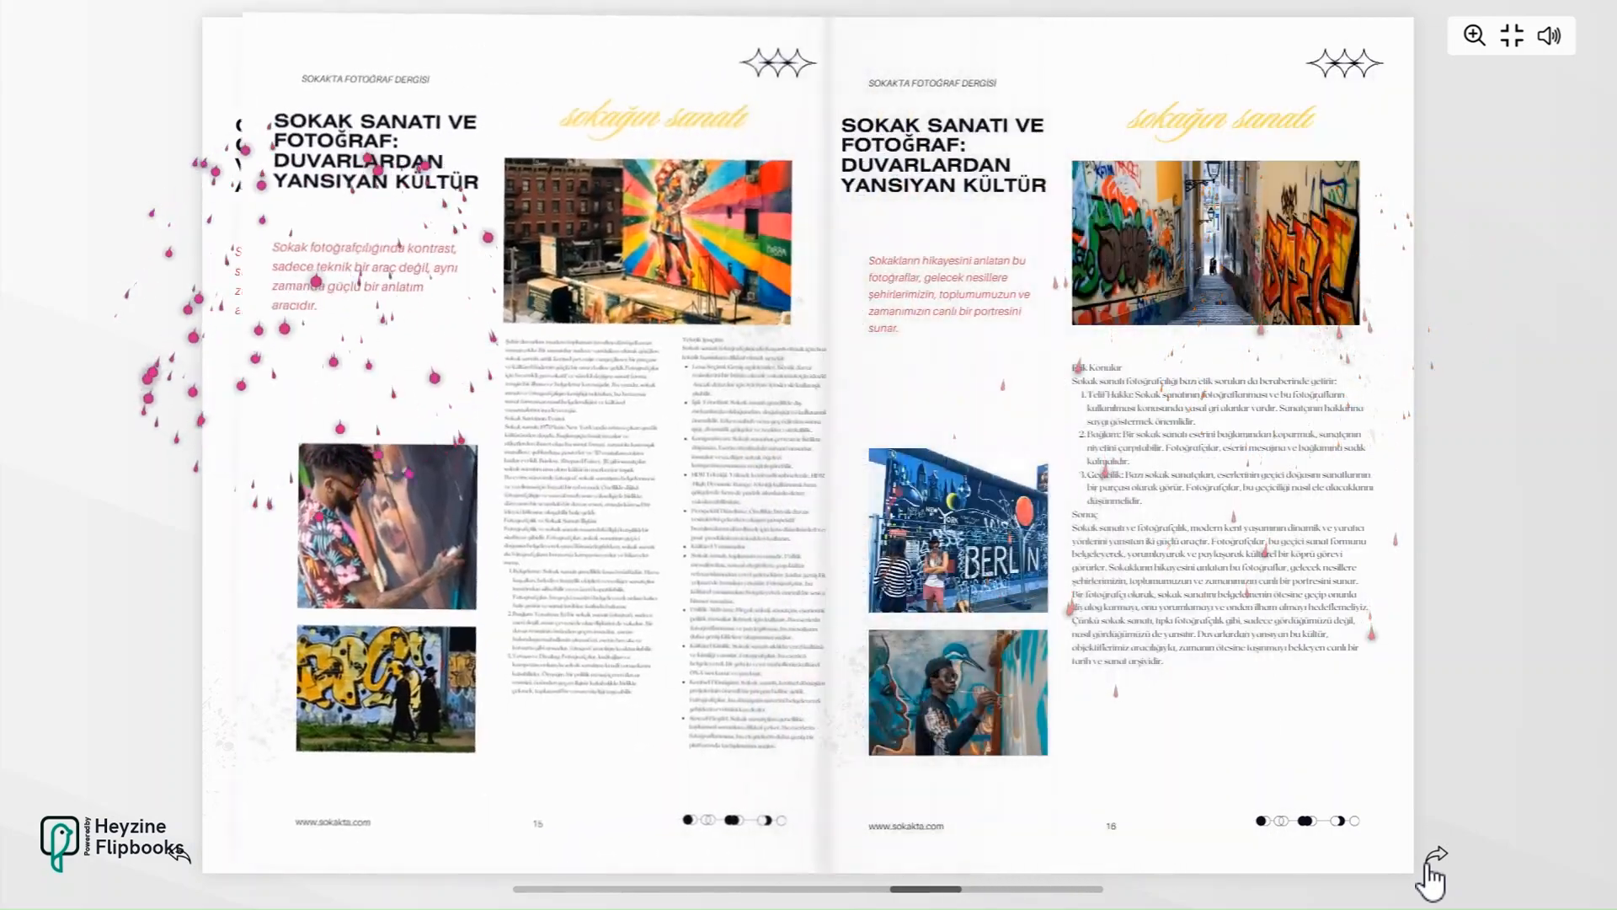
left_click(1428, 872)
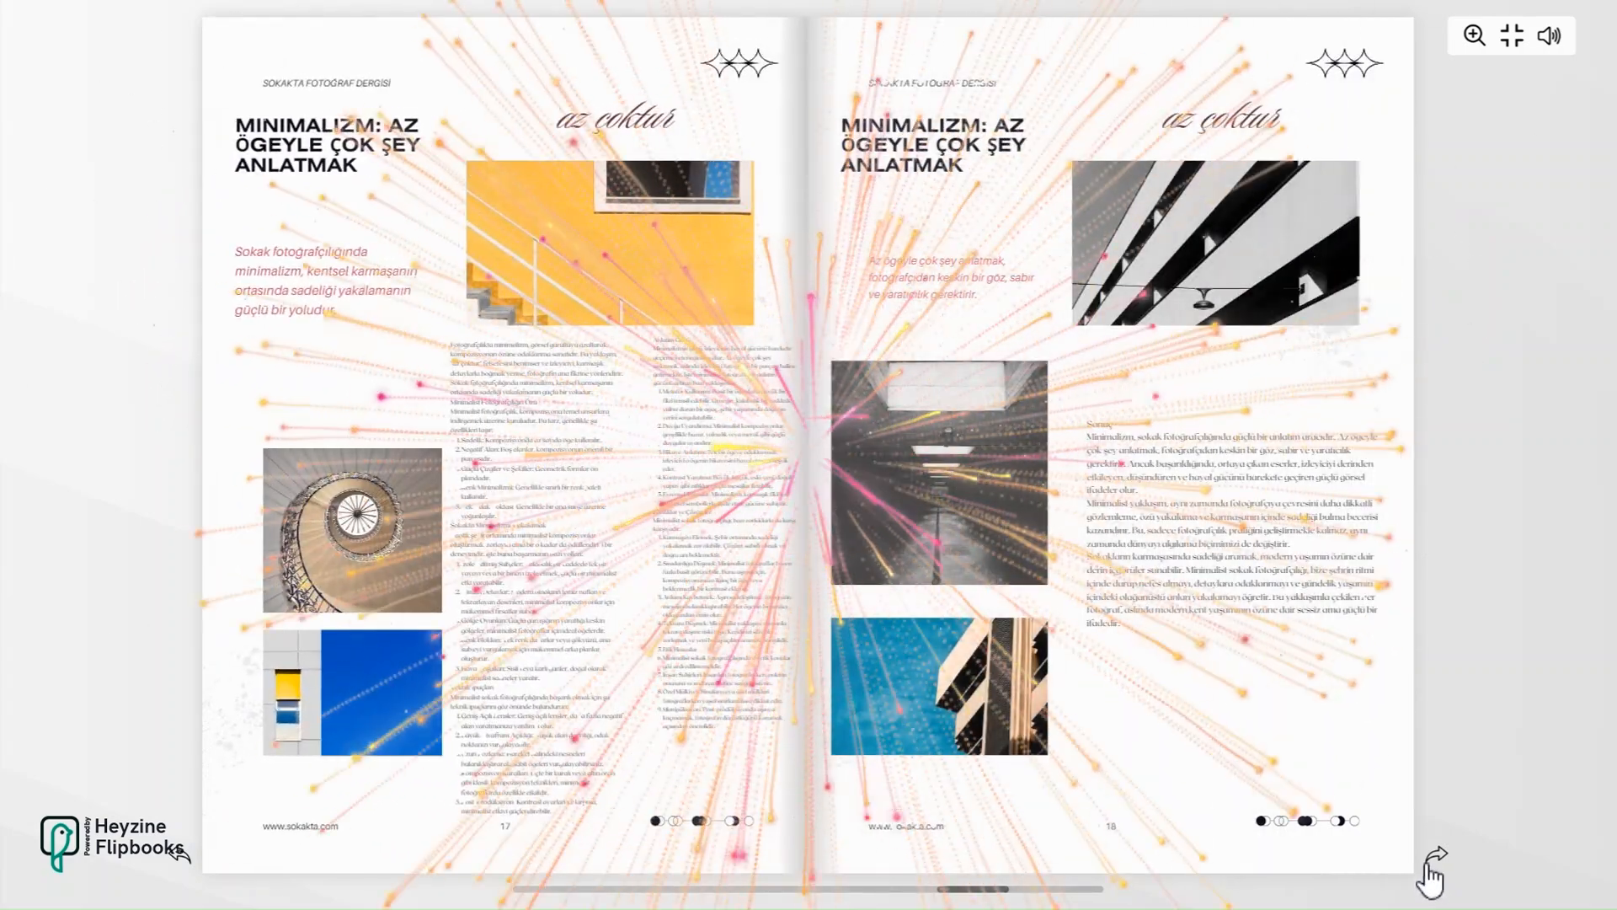
left_click(1427, 872)
left_click(1431, 864)
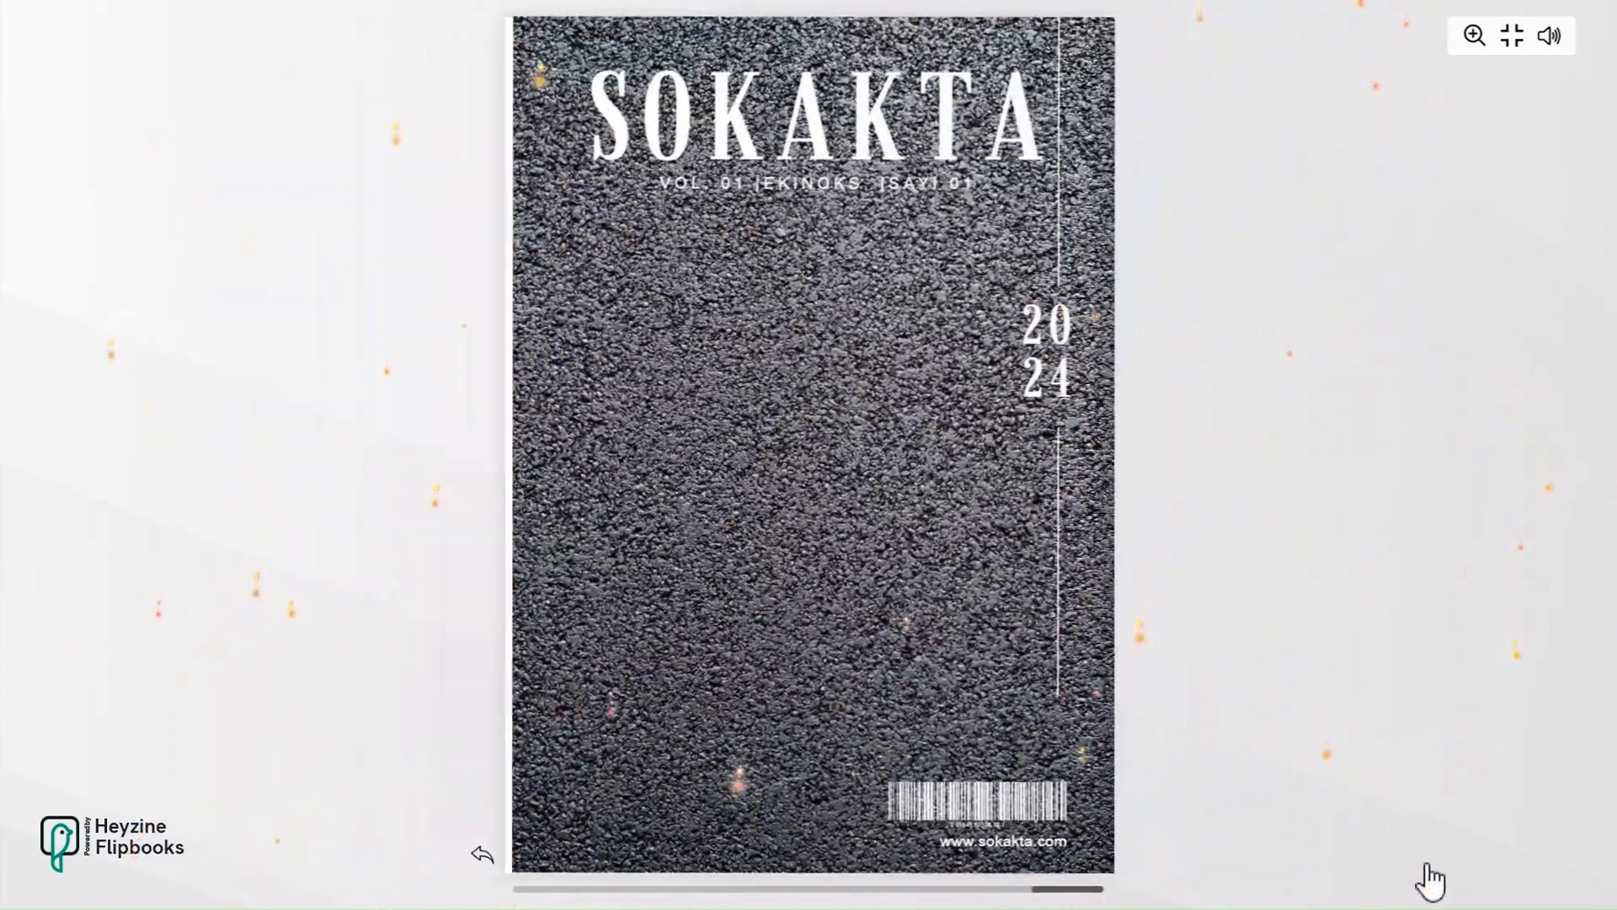